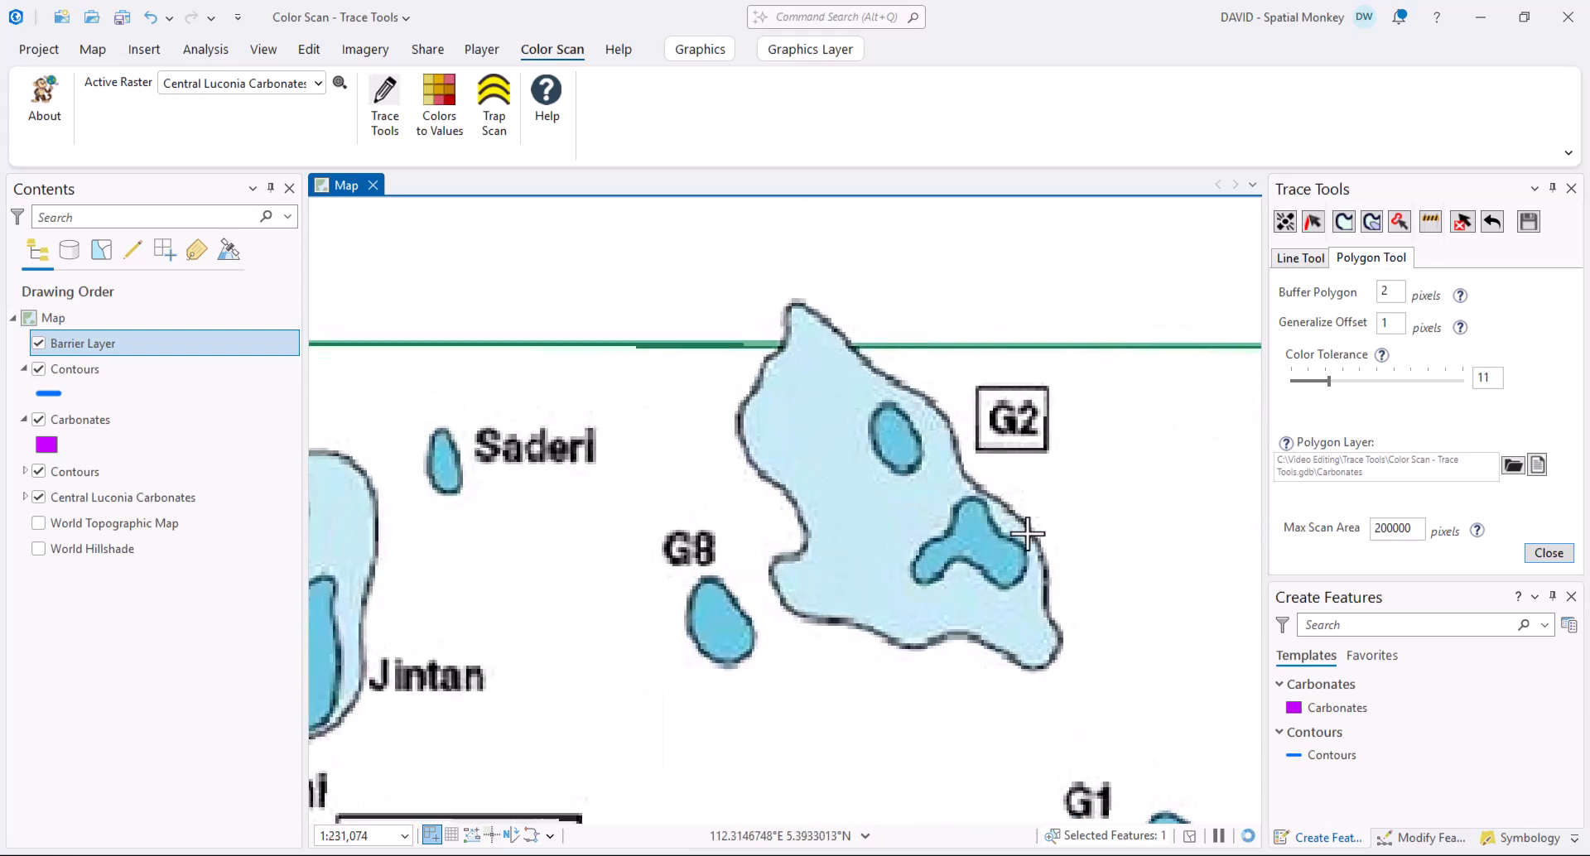
- Trace the G2 area as a Carbonates polygon and sketch a small triangular polygon on its edge
click(1372, 221)
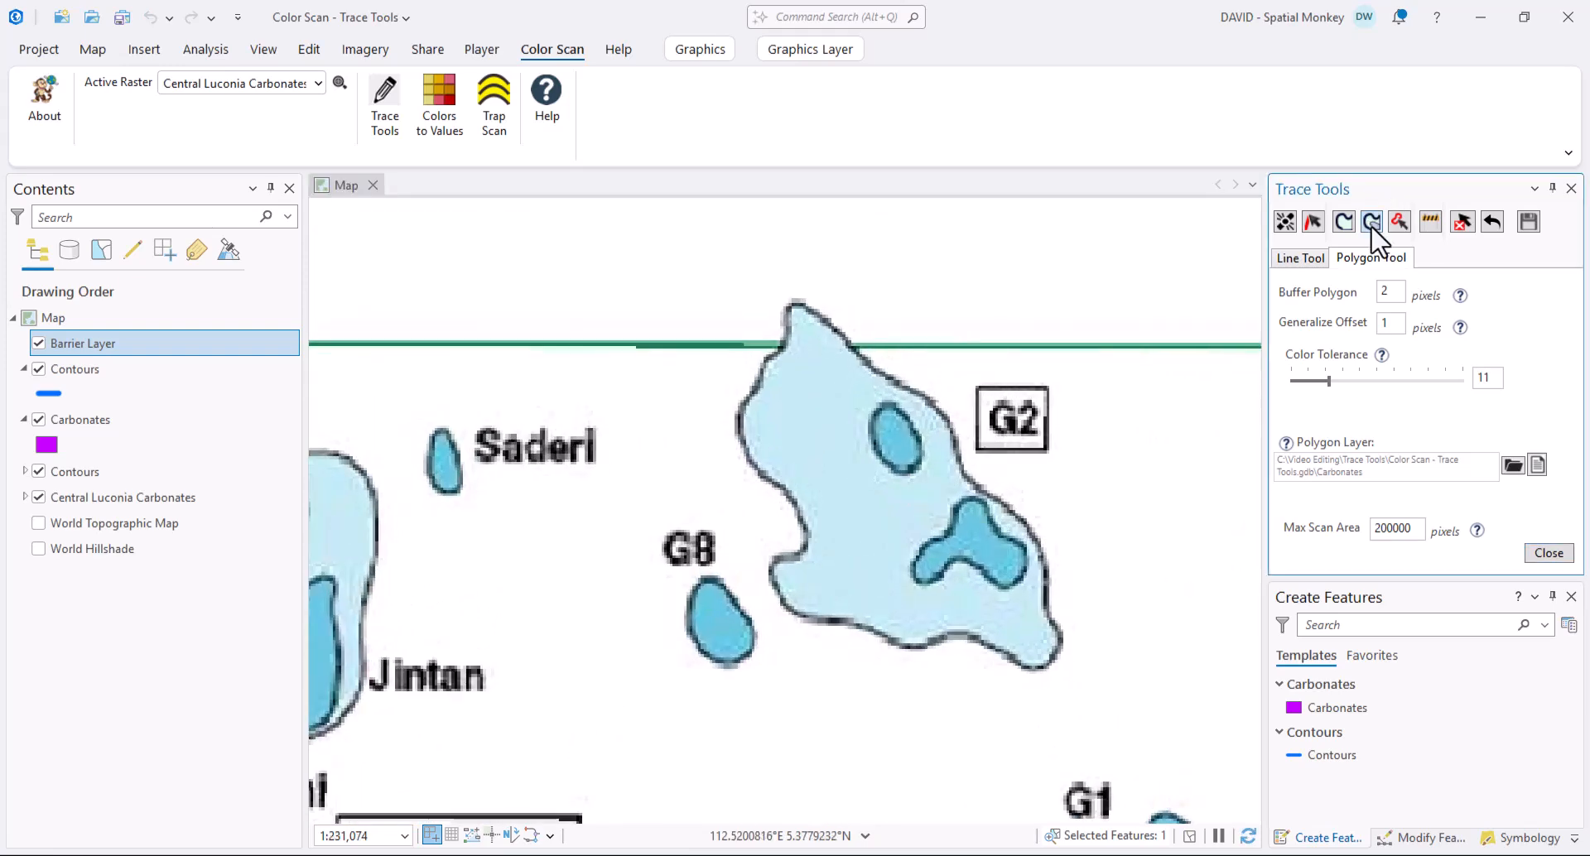
click(867, 534)
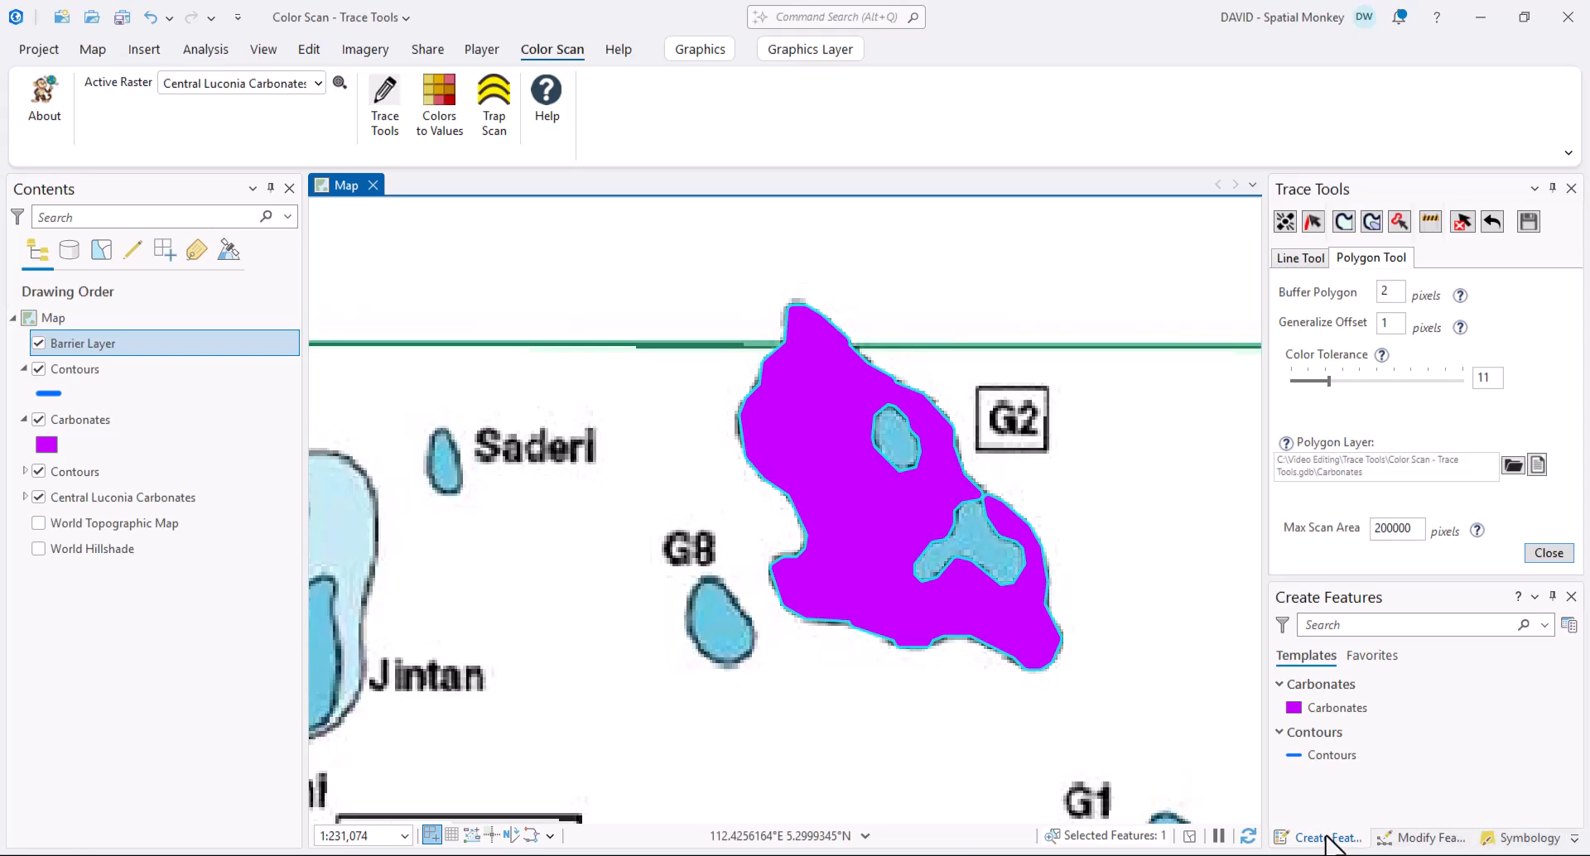
click(951, 493)
click(986, 507)
click(1016, 509)
click(970, 480)
double_click(950, 473)
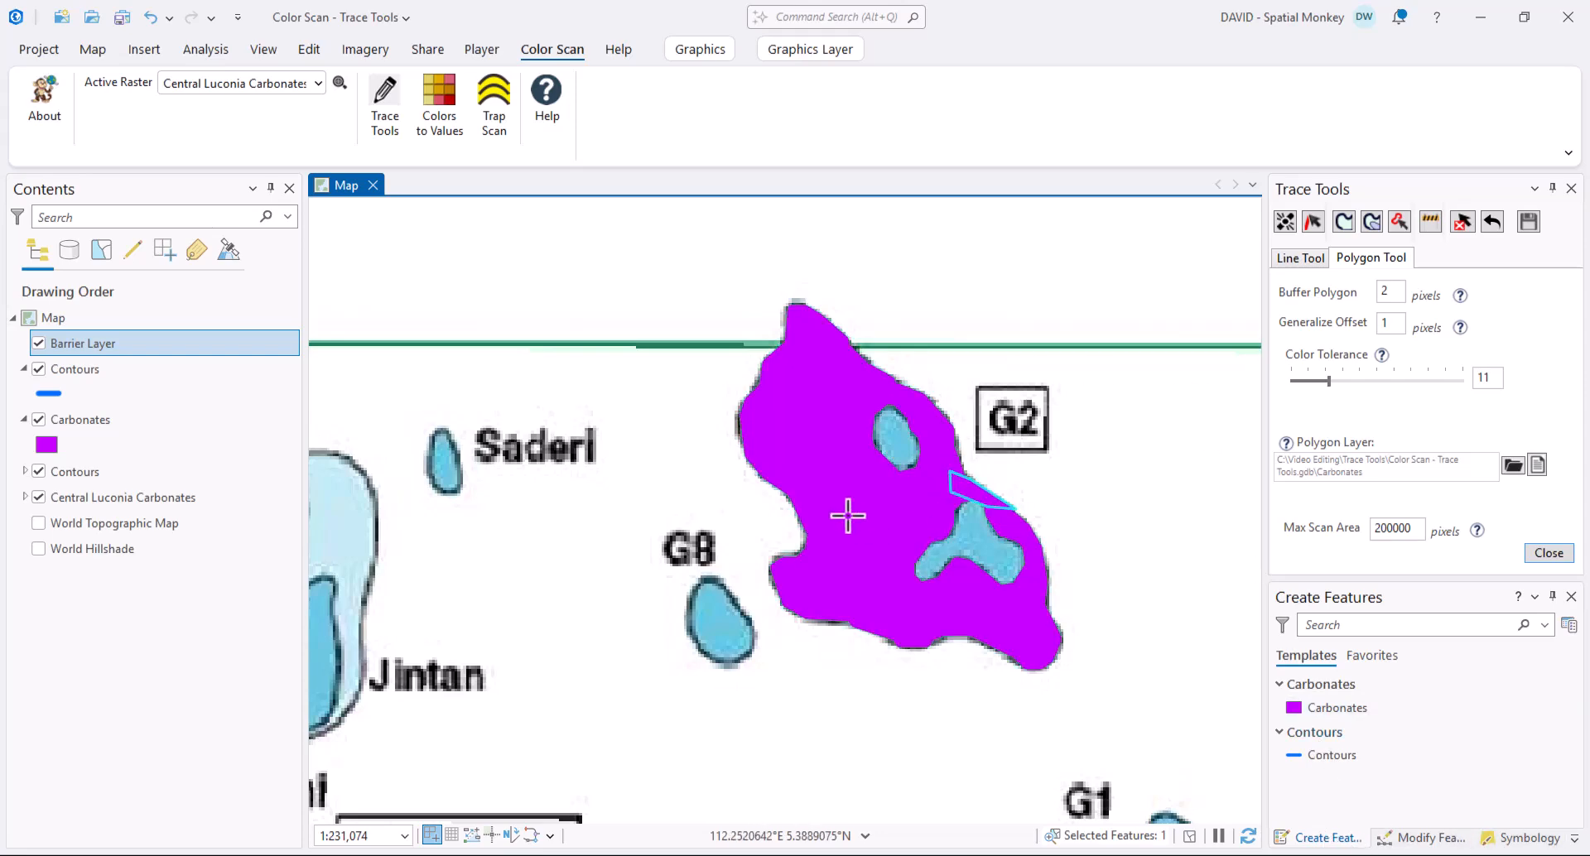
click(308, 48)
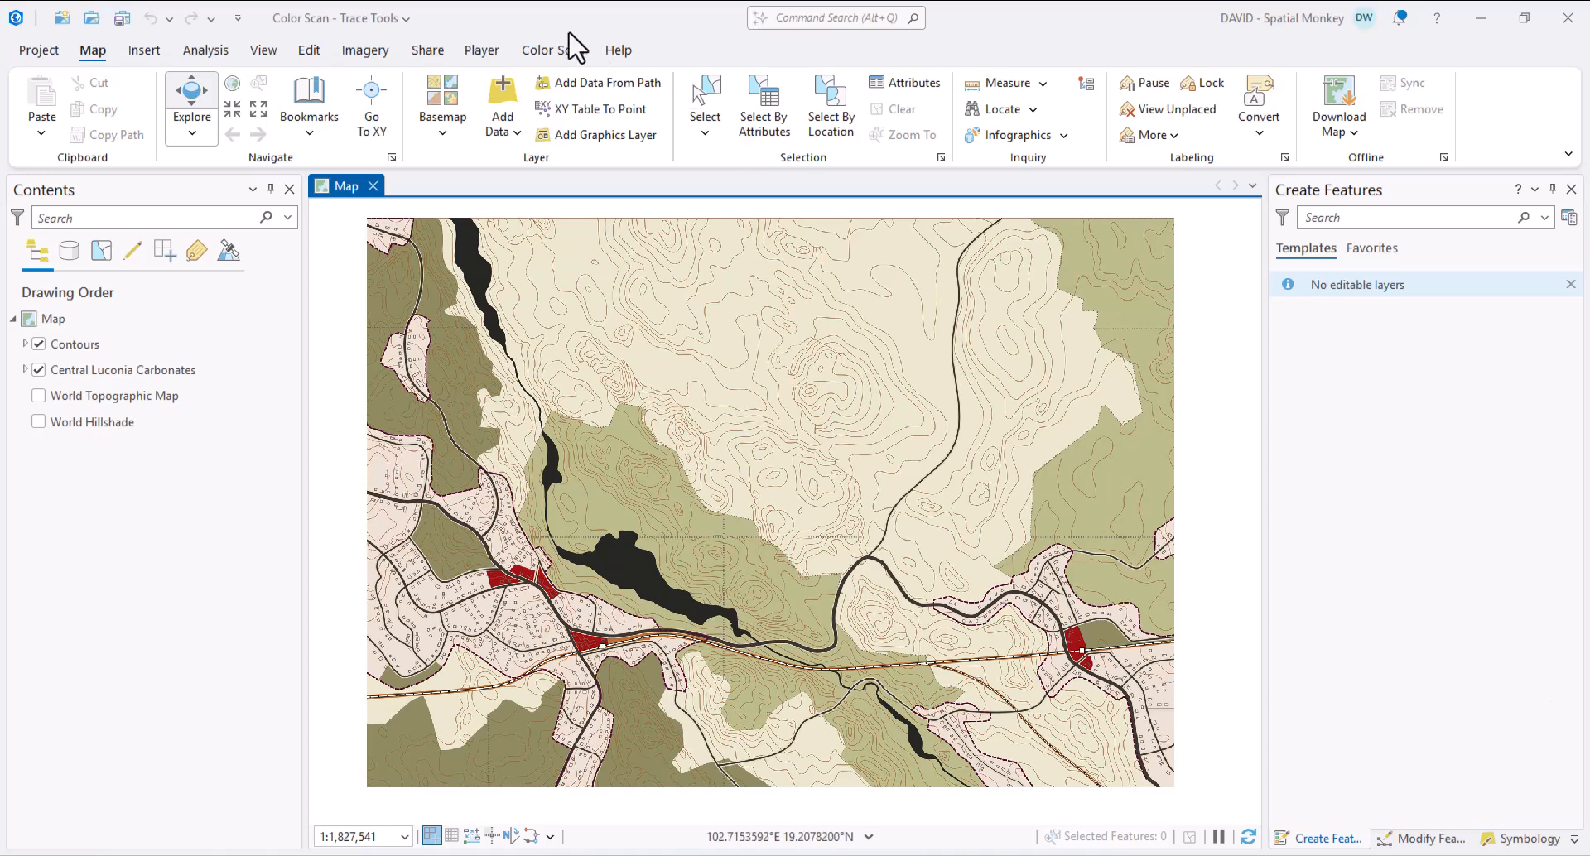
- Choose Contours as the active raster on the Color Scan tab
click(552, 51)
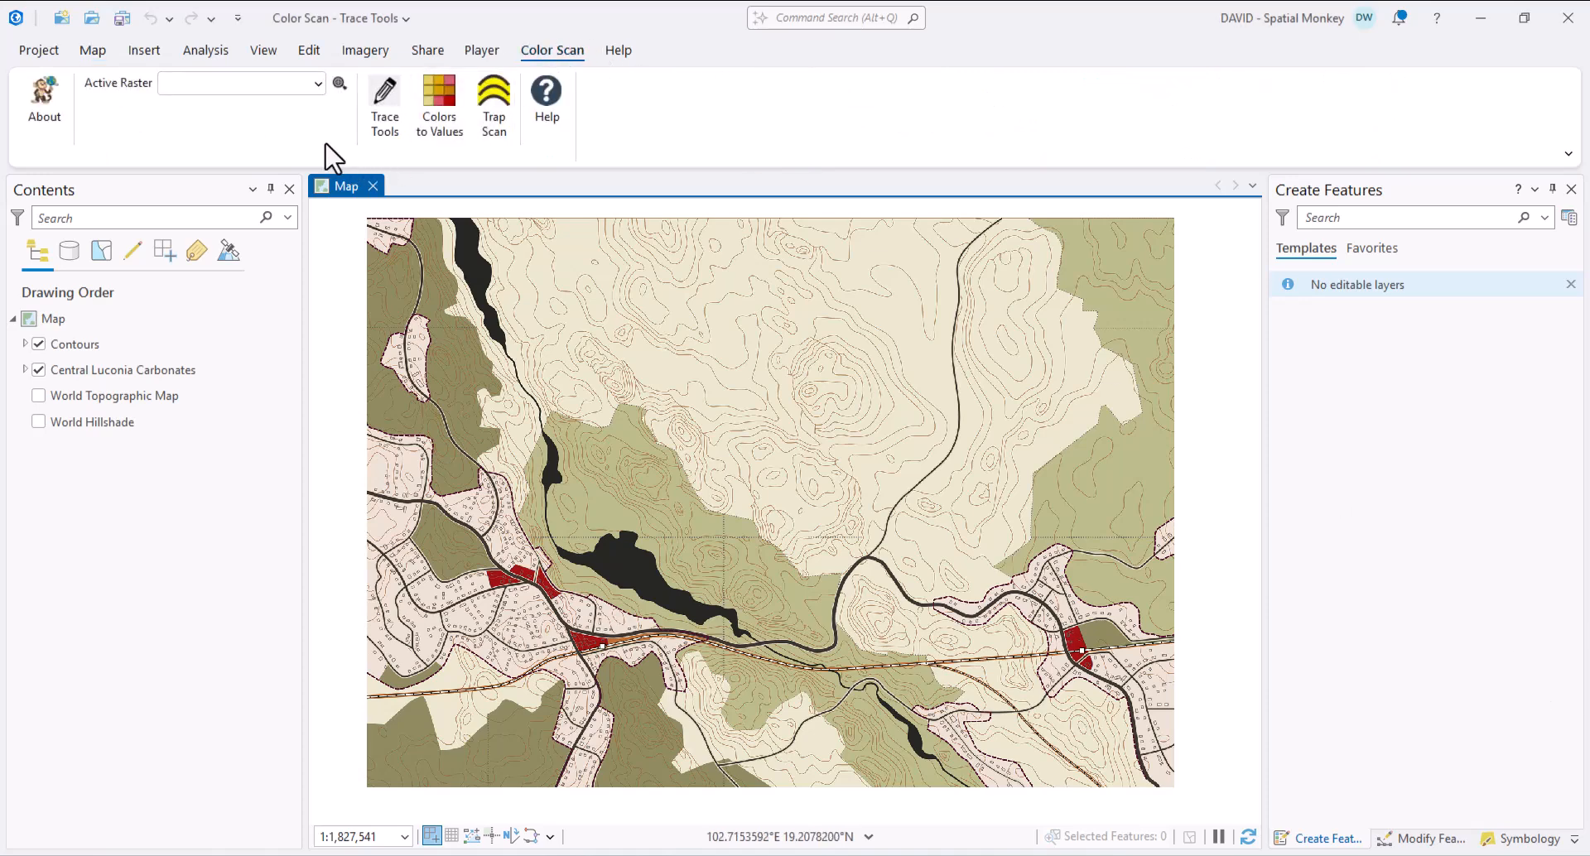
click(318, 83)
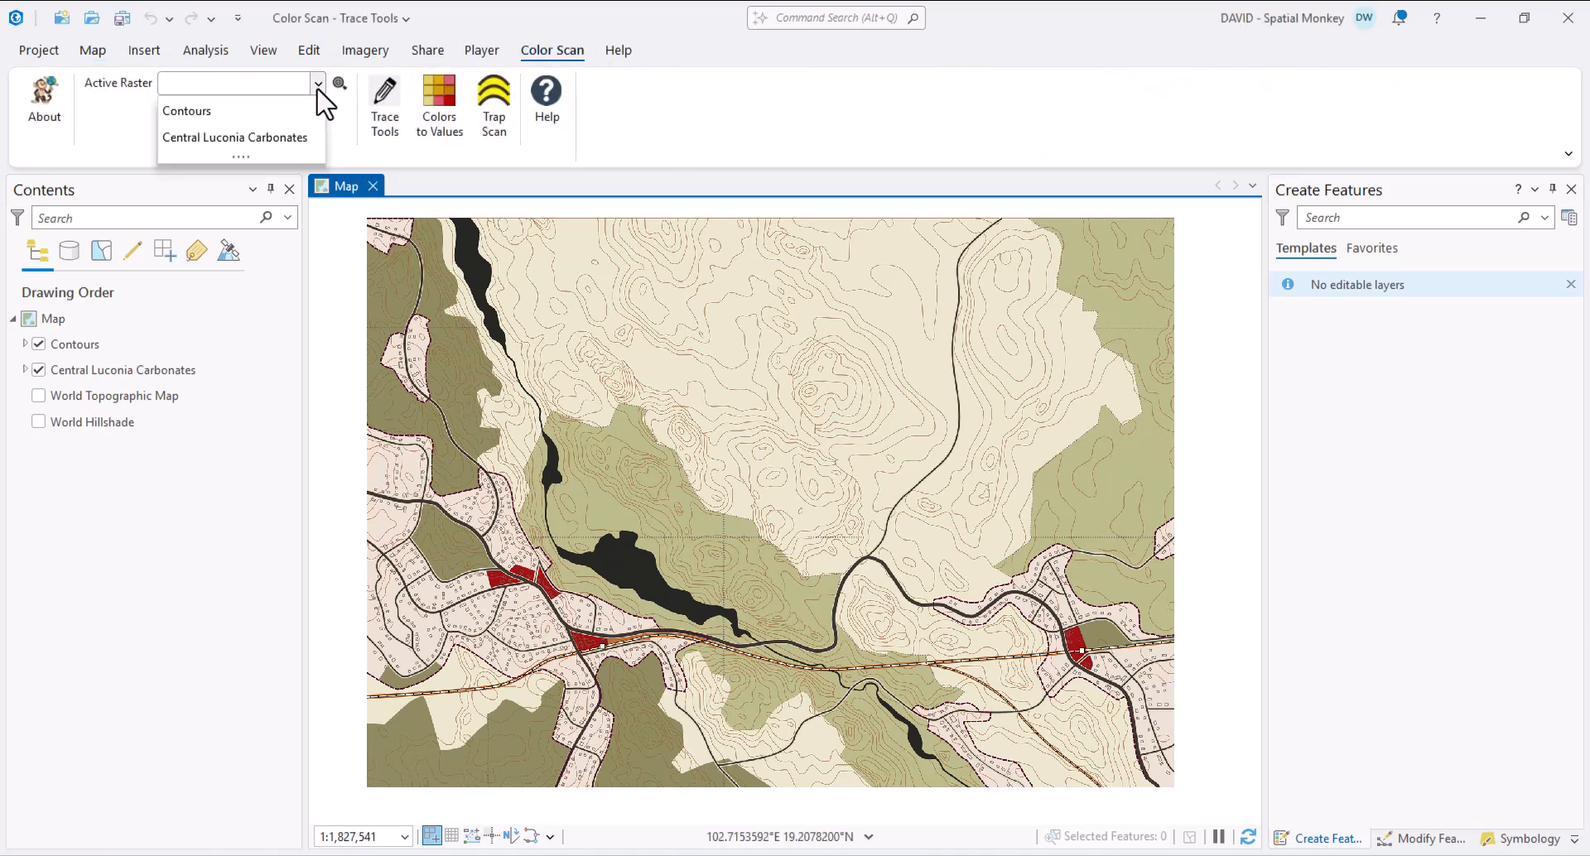
click(203, 116)
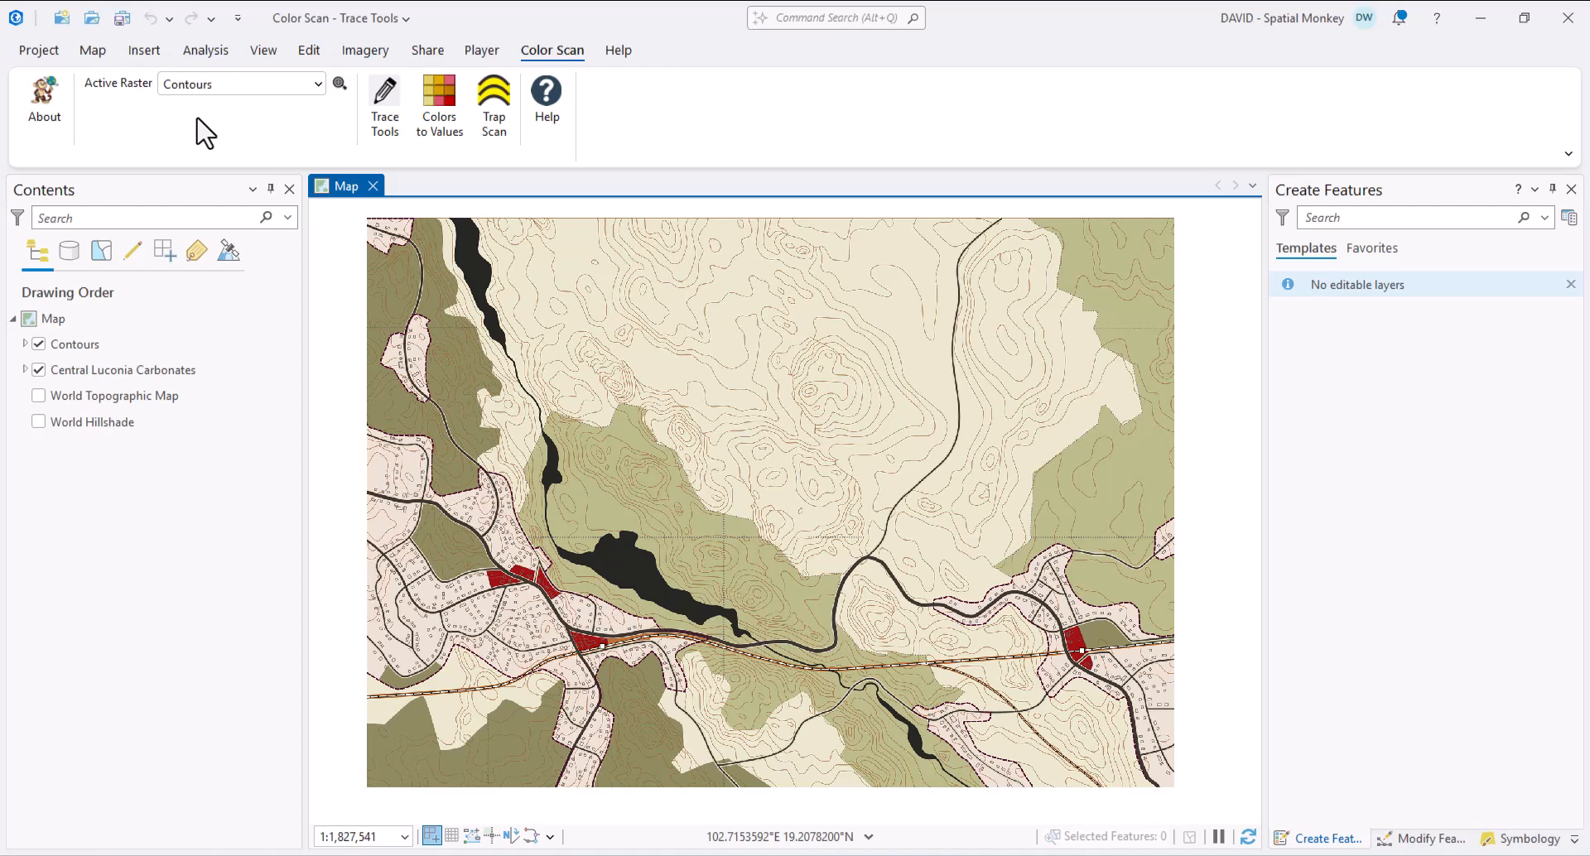
- Dock Trace Tools above Create Features and set its line output to the Contours feature class
click(386, 107)
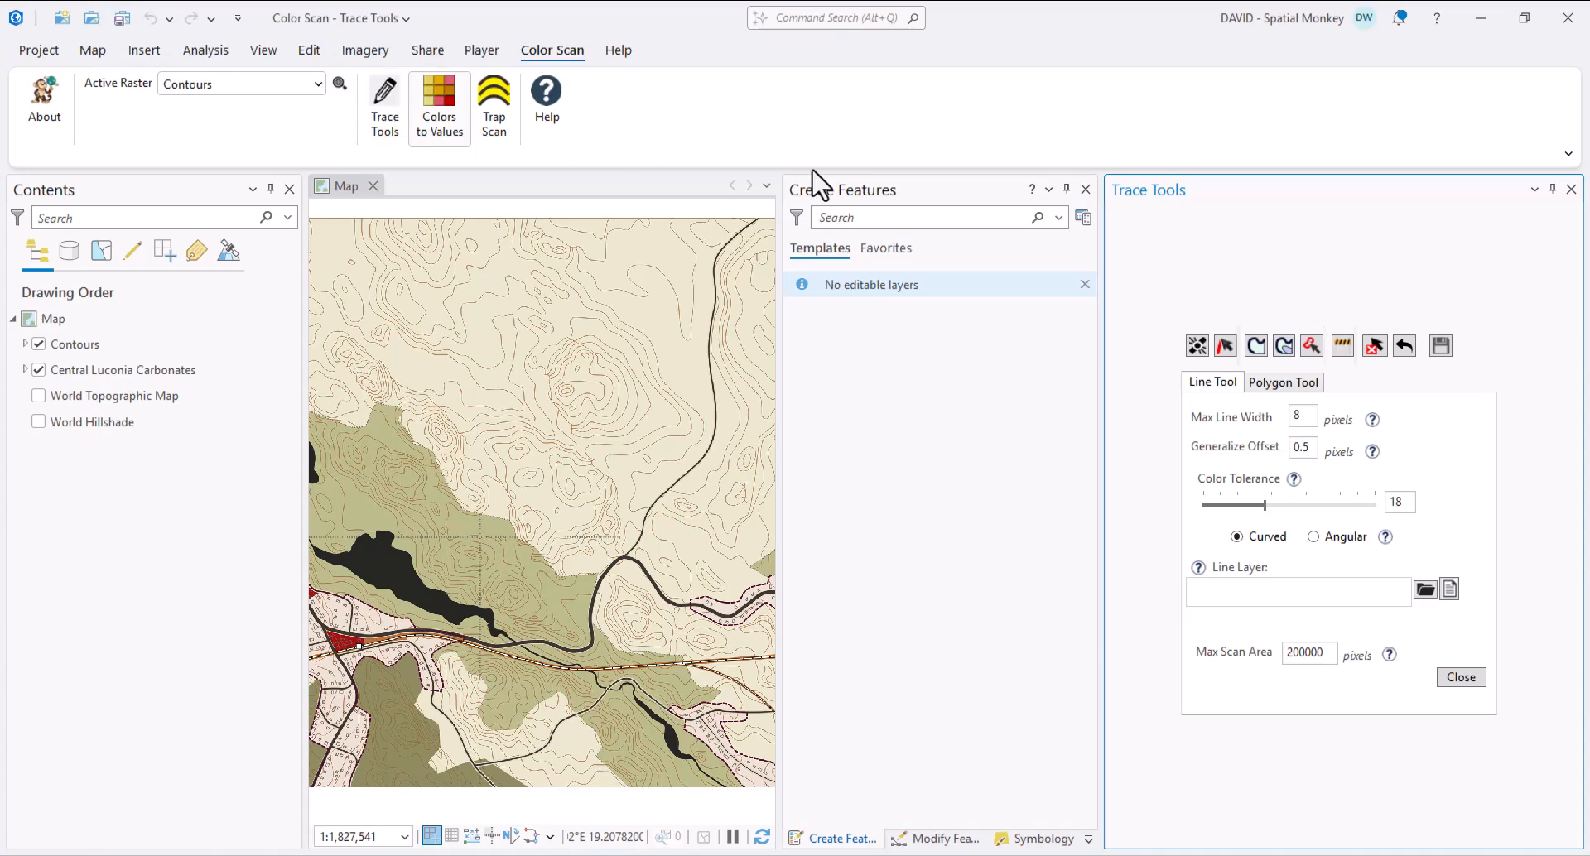
mouse_move(1399, 195)
mouse_down()
mouse_move(1345, 258)
mouse_move(1030, 335)
mouse_move(942, 465)
mouse_up()
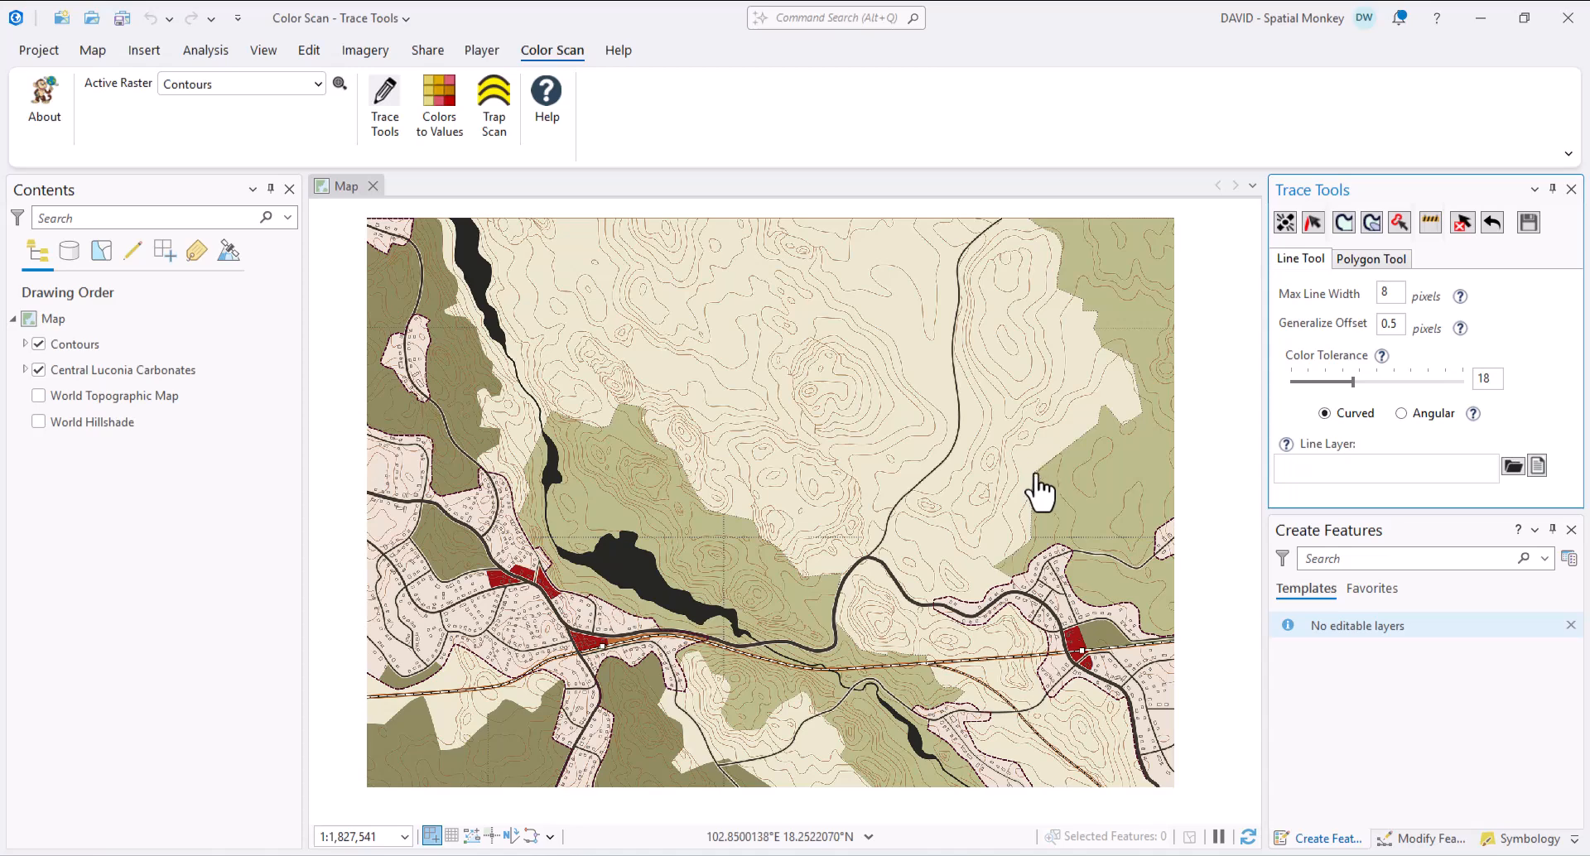
click(1512, 466)
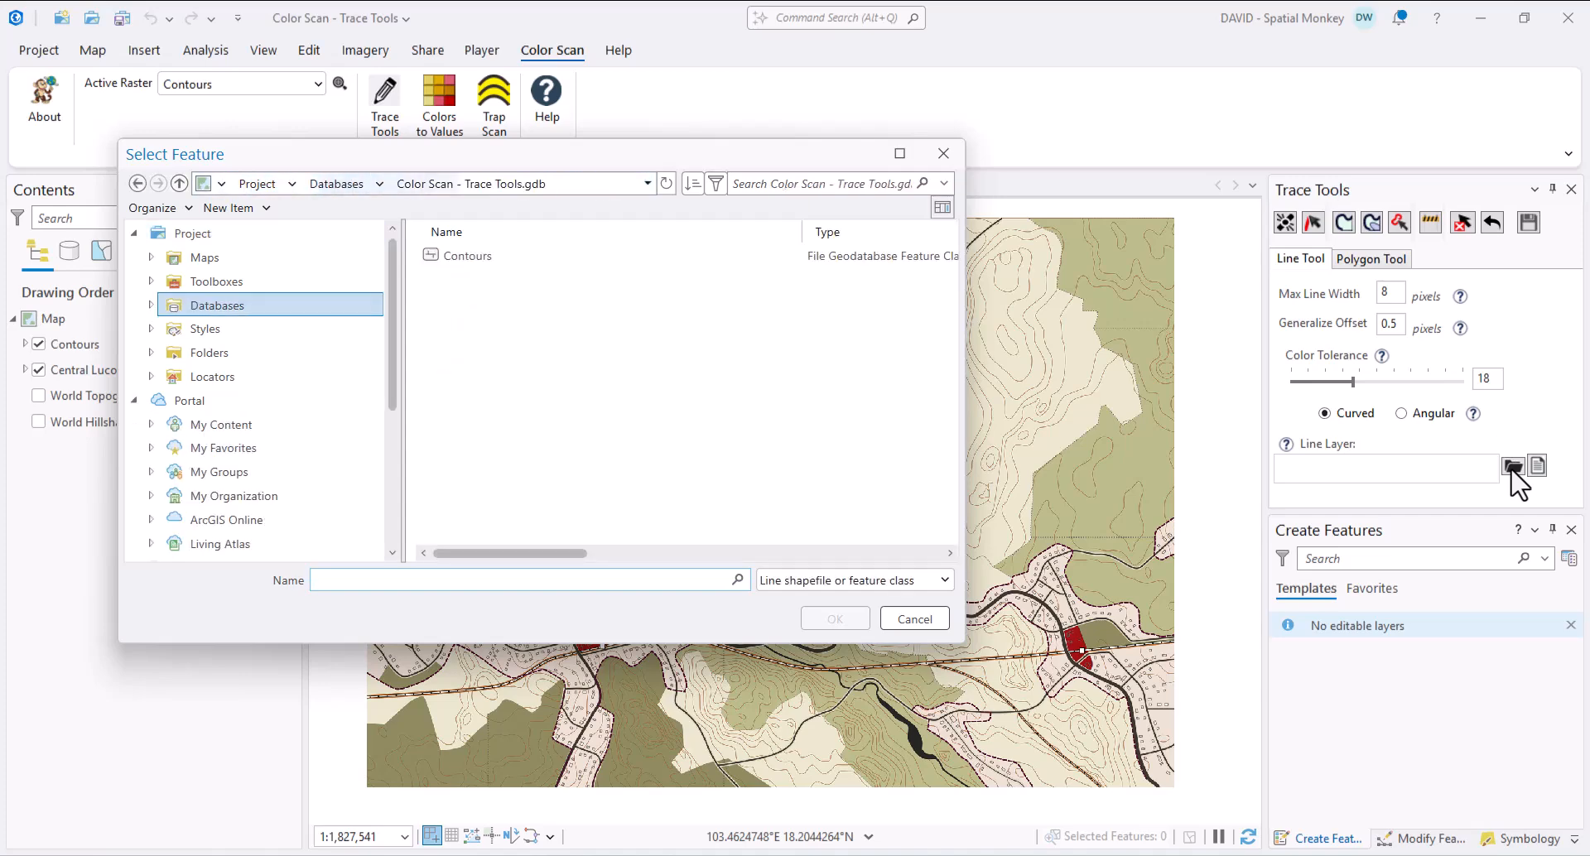
click(452, 263)
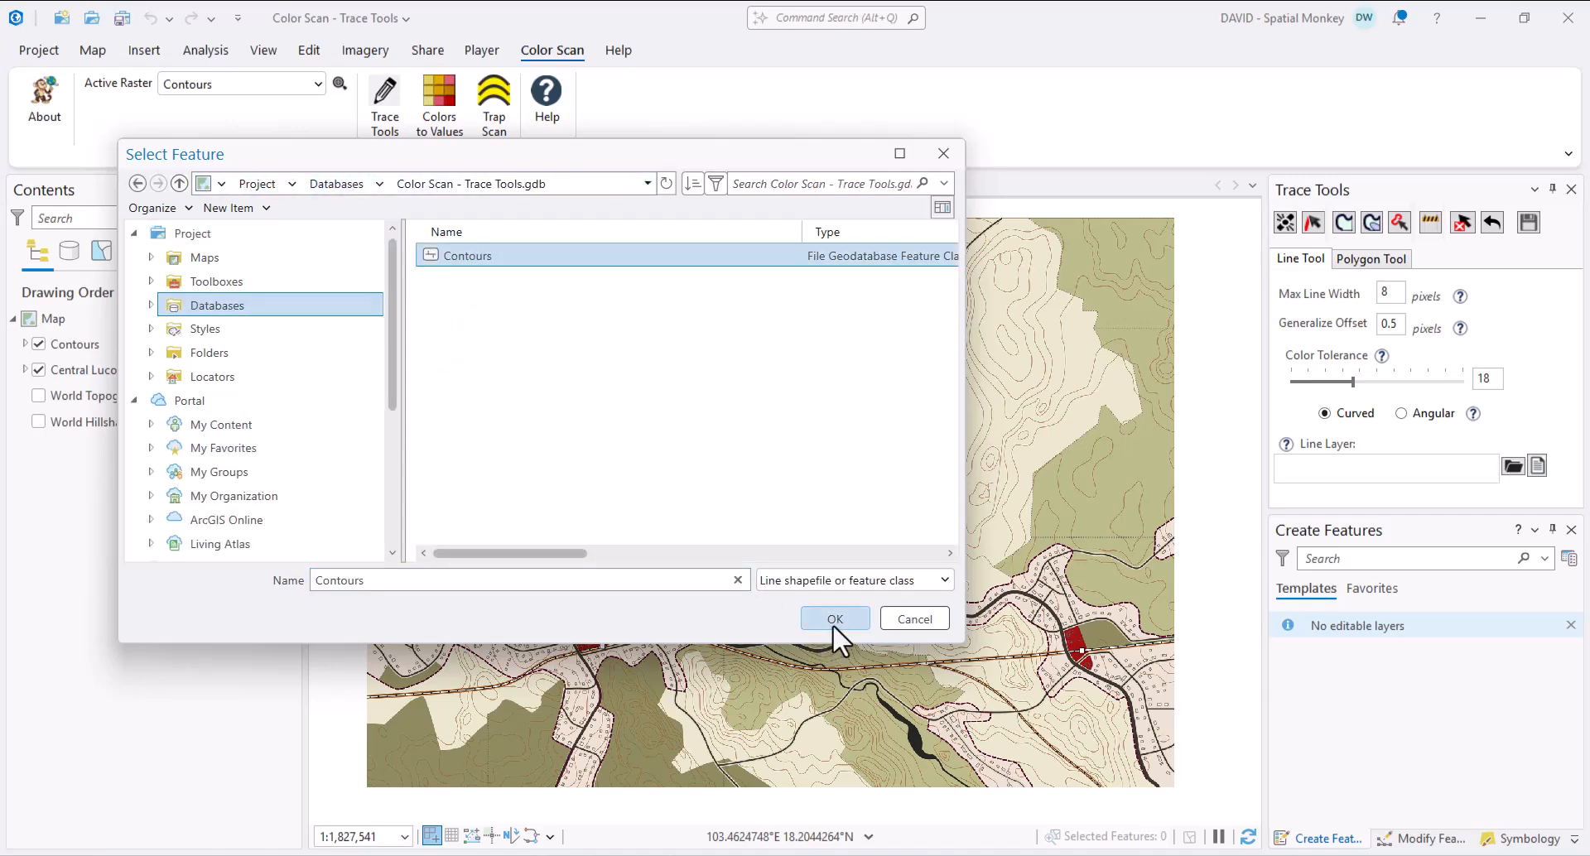
click(833, 620)
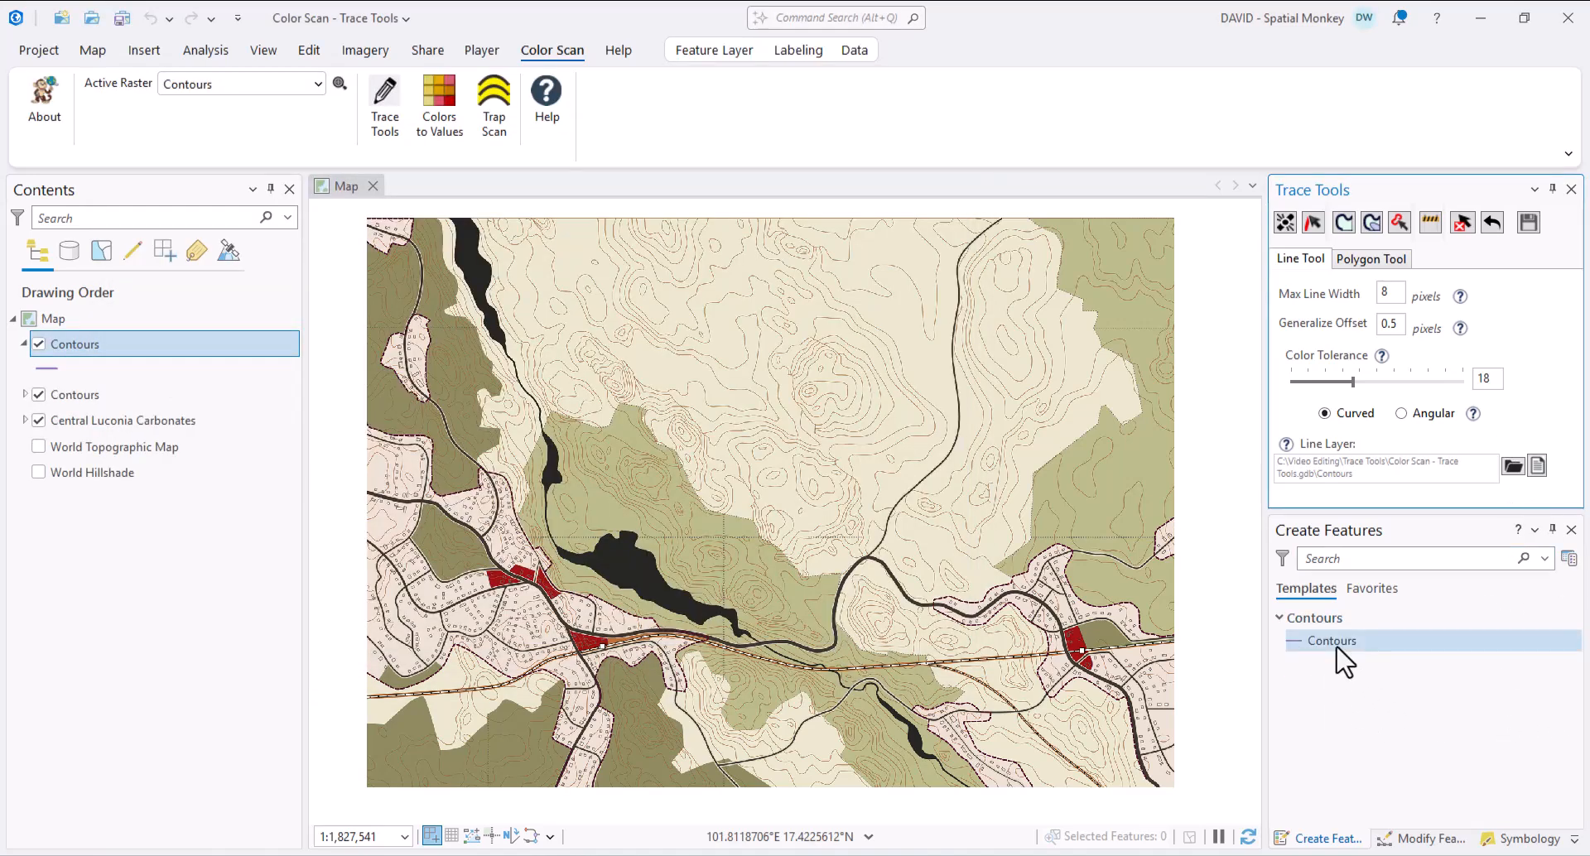
- Make the Contours line symbol bright blue with a 4 pt width
click(1524, 838)
click(1369, 658)
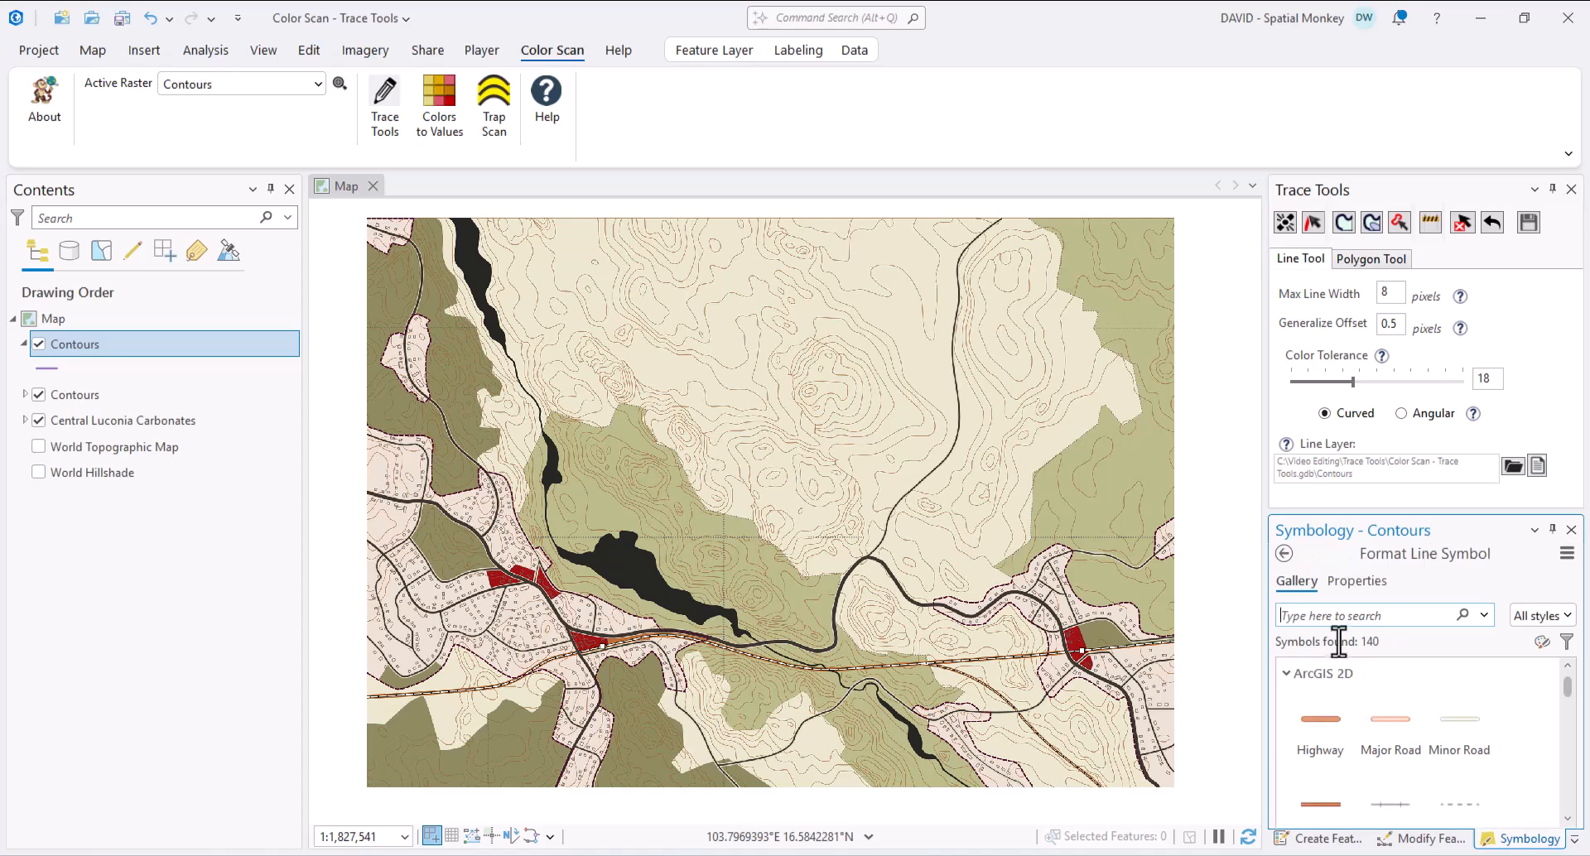
click(1358, 581)
drag(1423, 512, 1430, 367)
click(1538, 536)
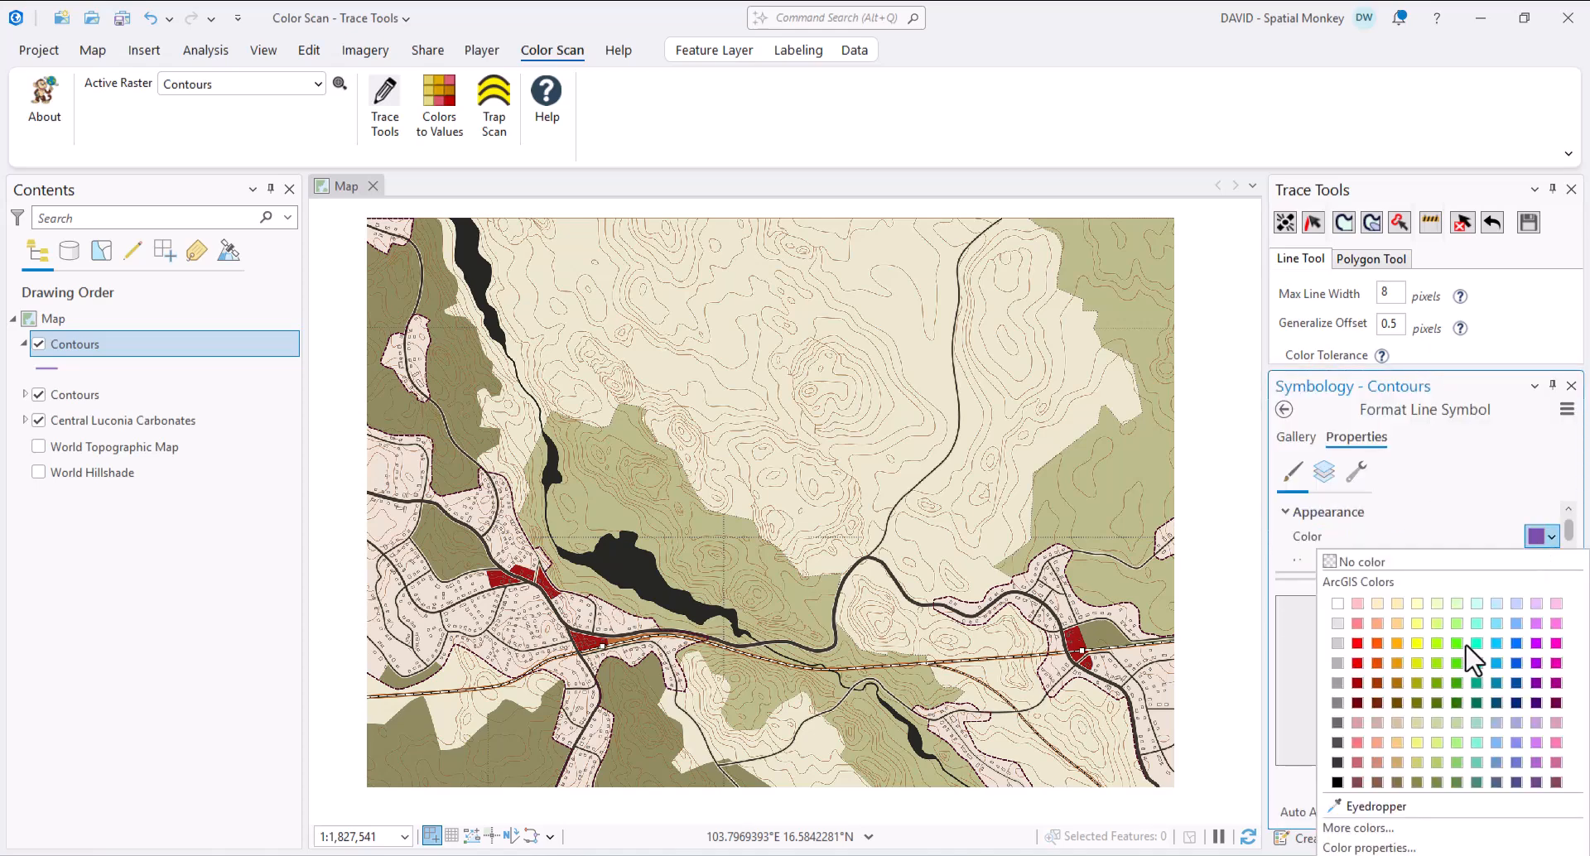
click(1516, 644)
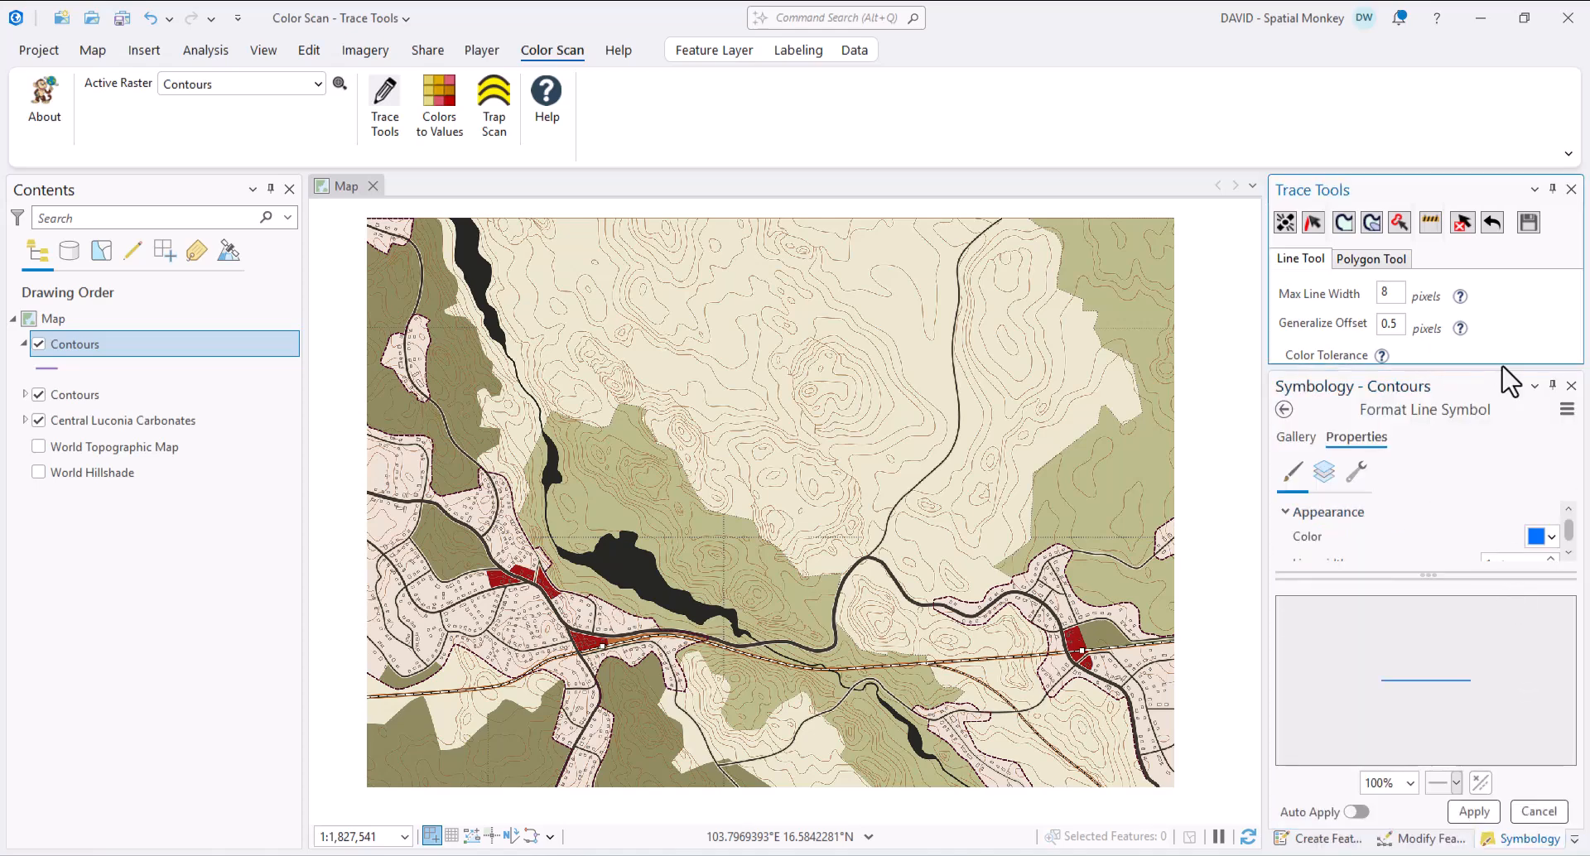
drag(1501, 367, 1500, 329)
double_click(1503, 526)
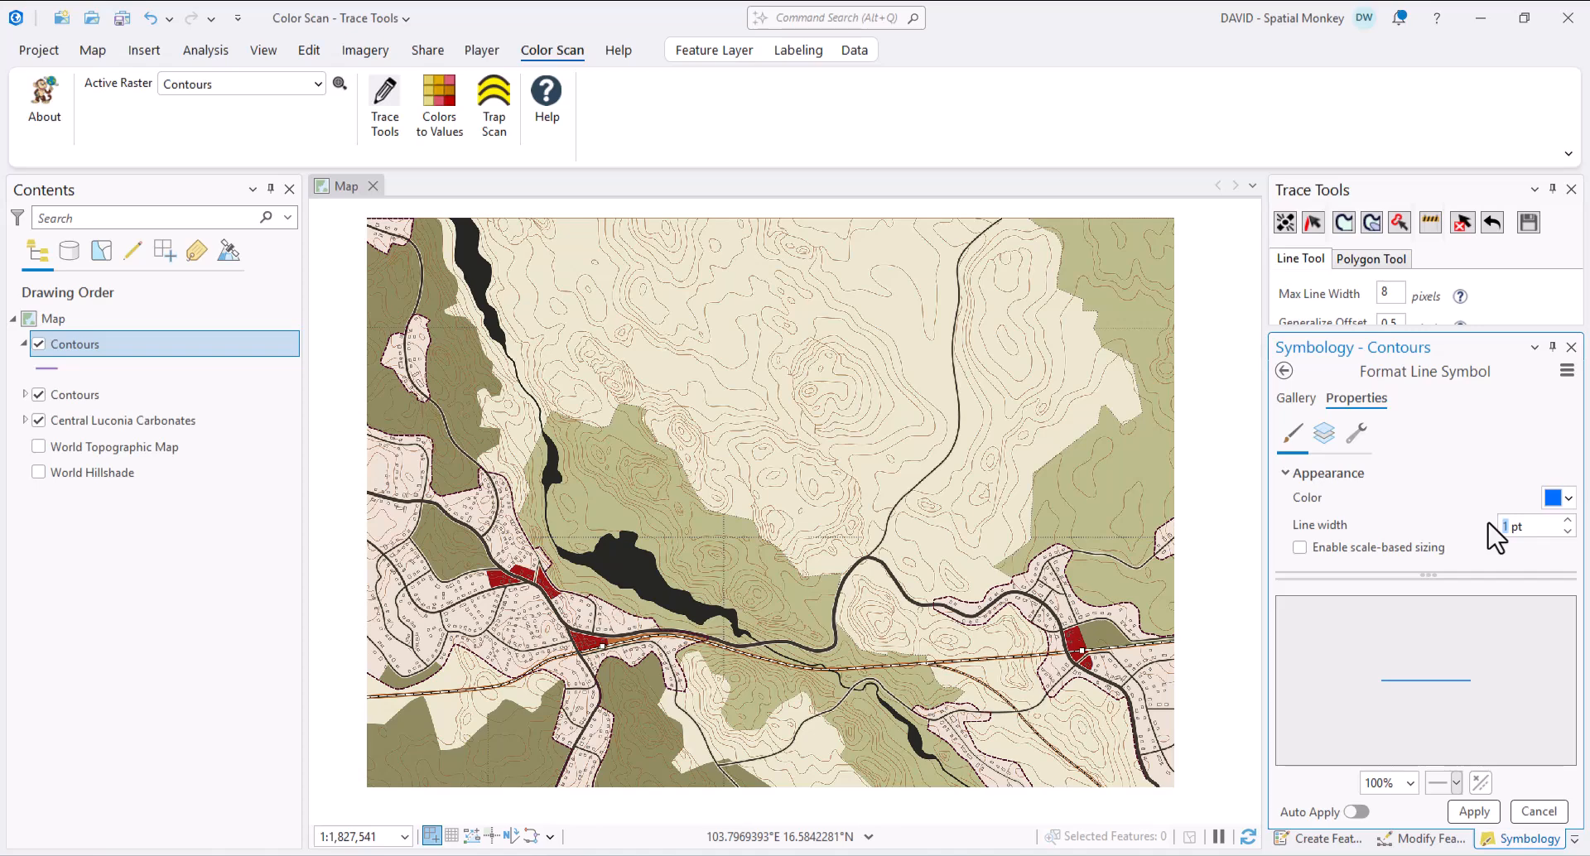
text(4)
click(1475, 811)
- Set the Polygon Tool's output layer to the Carbonates feature class
drag(1418, 329, 1438, 602)
click(1371, 258)
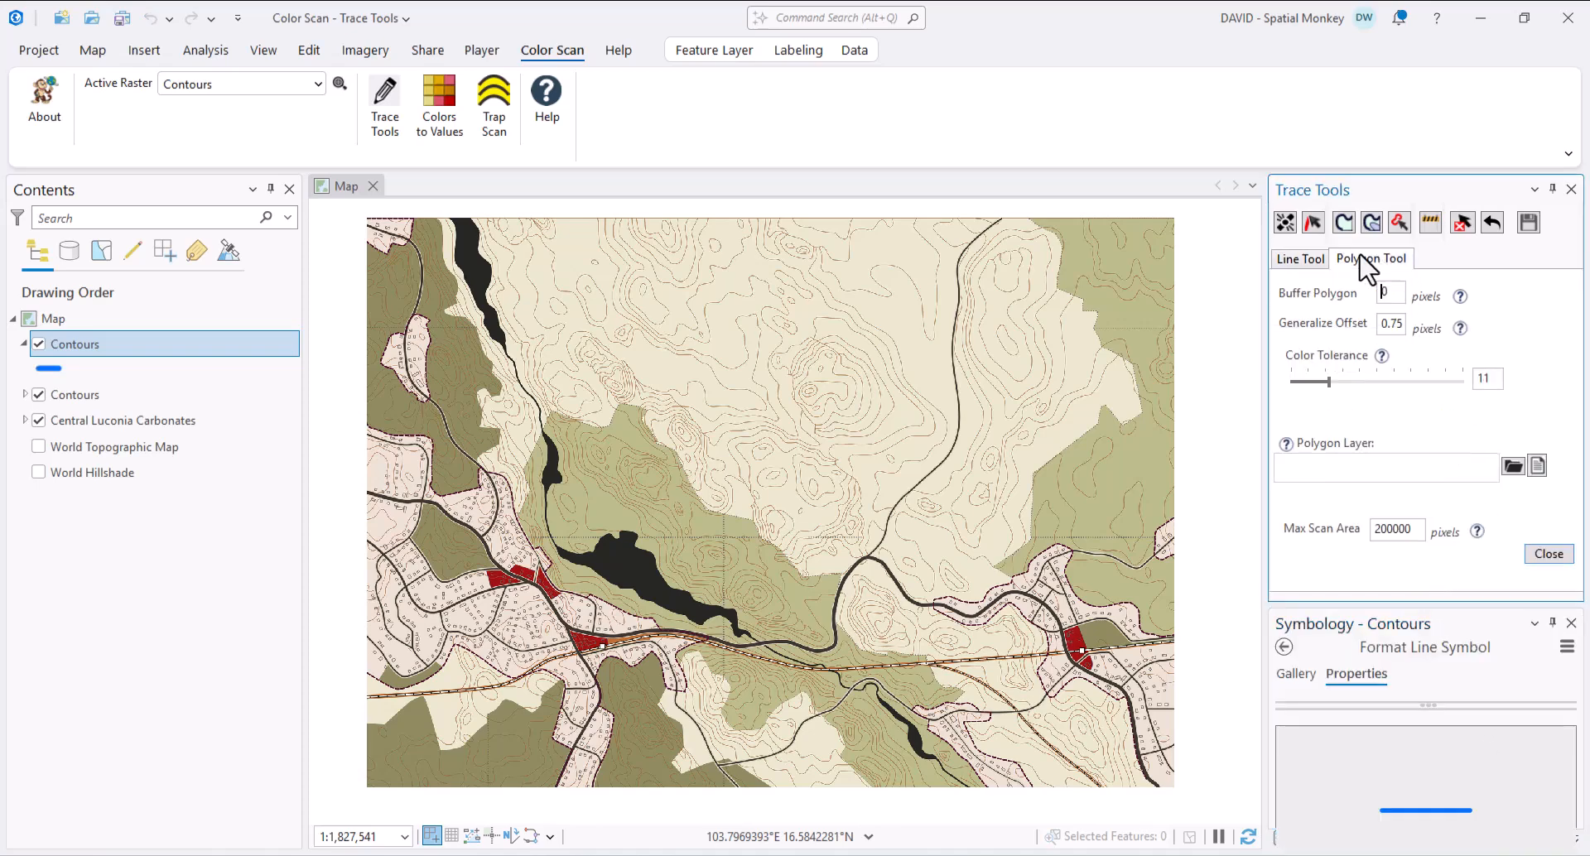
click(1513, 467)
click(465, 256)
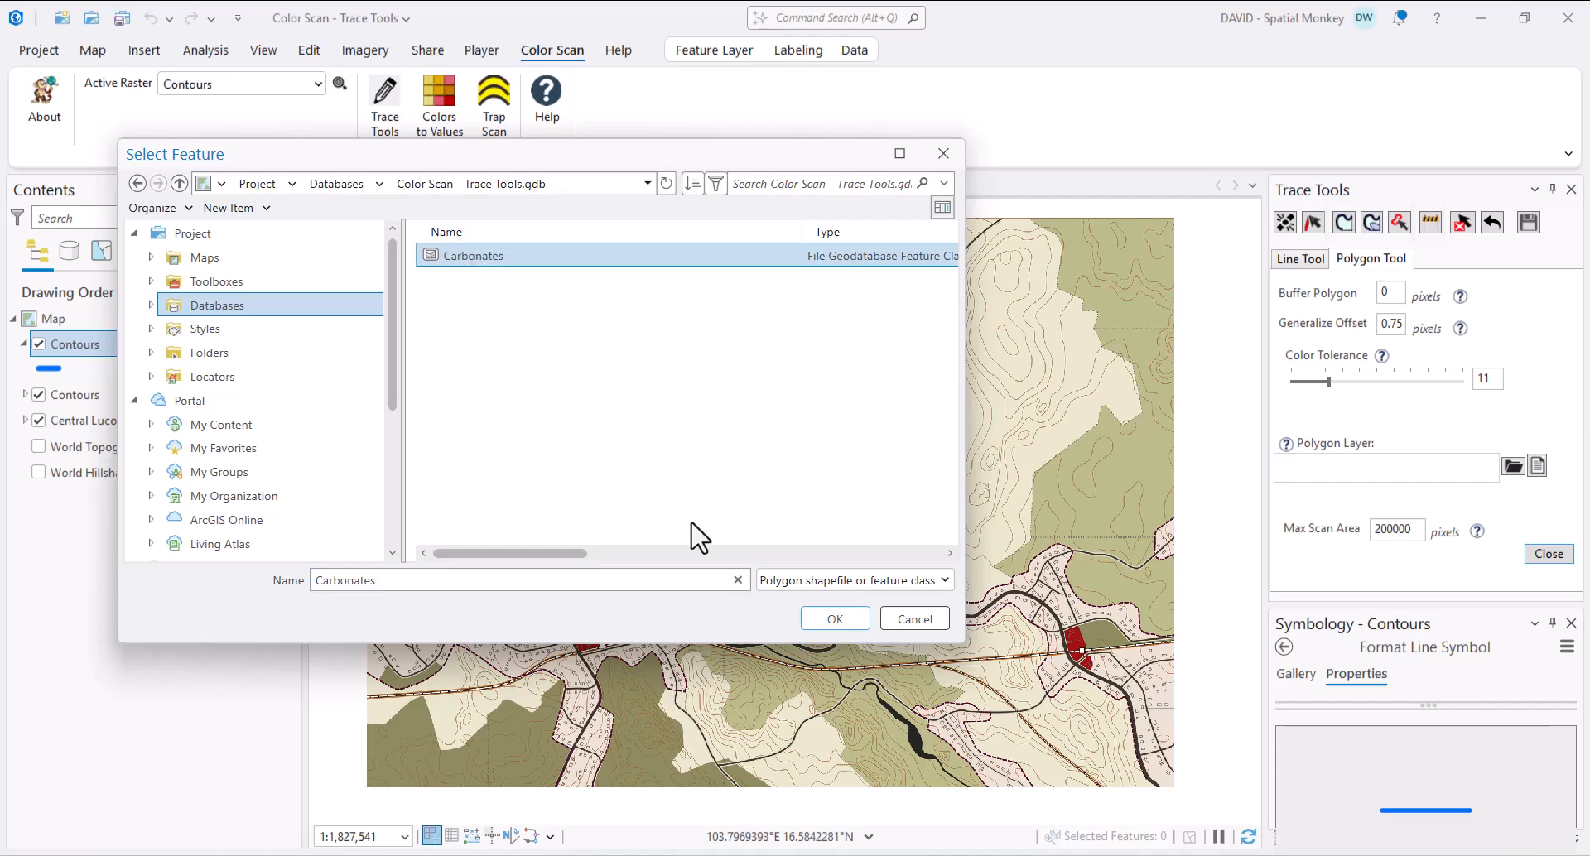
click(851, 627)
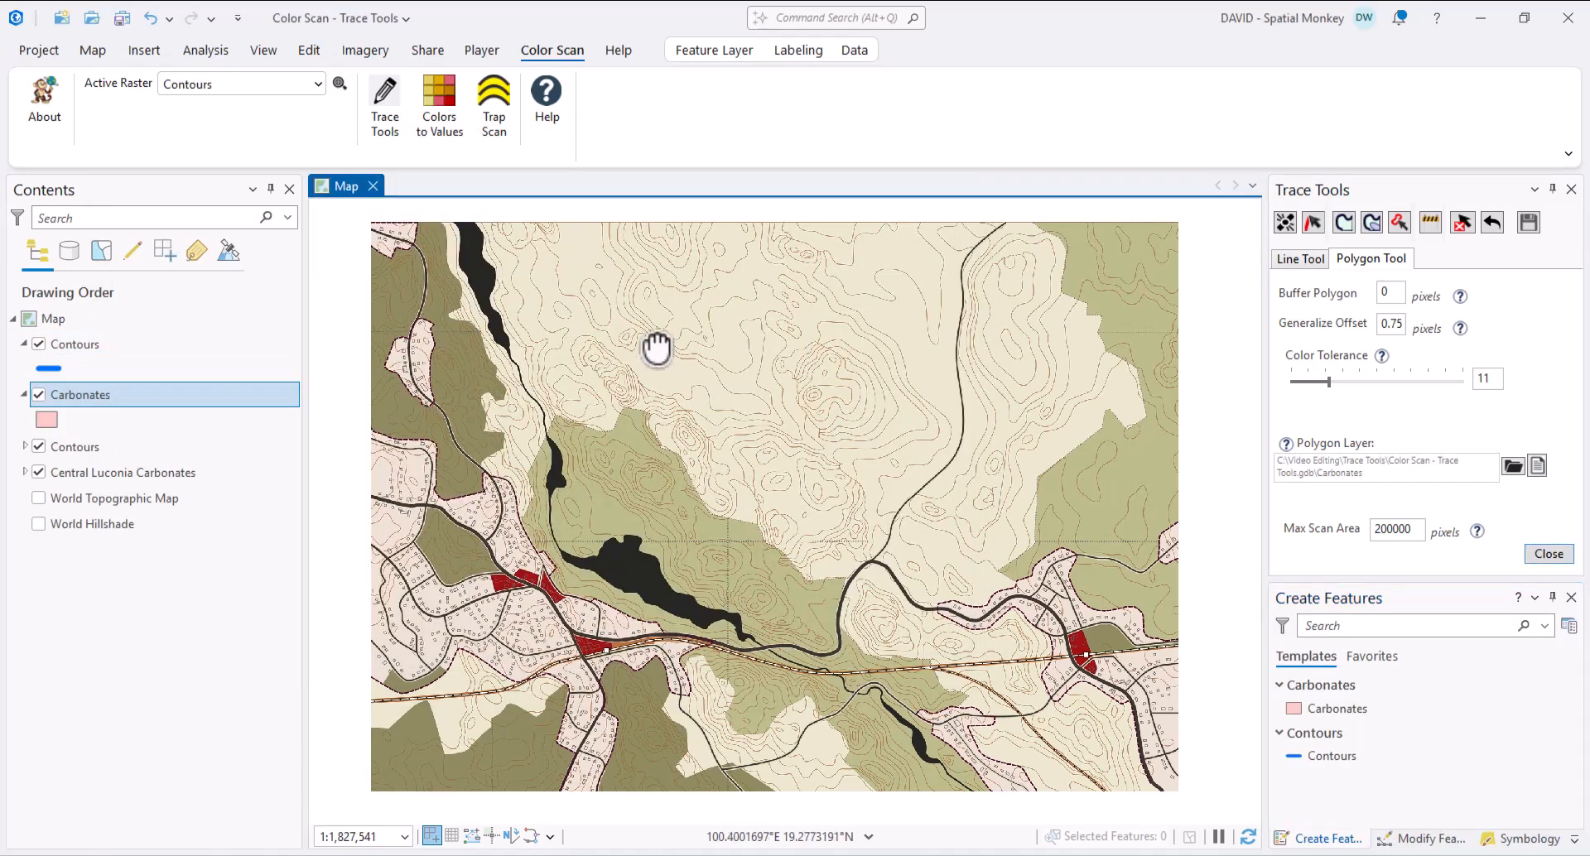
scroll(688, 364, up, 5)
- Trace five contours with the Line Tool: two nested loops at right, two at bottom, one at left
scroll(1019, 617, up, 2)
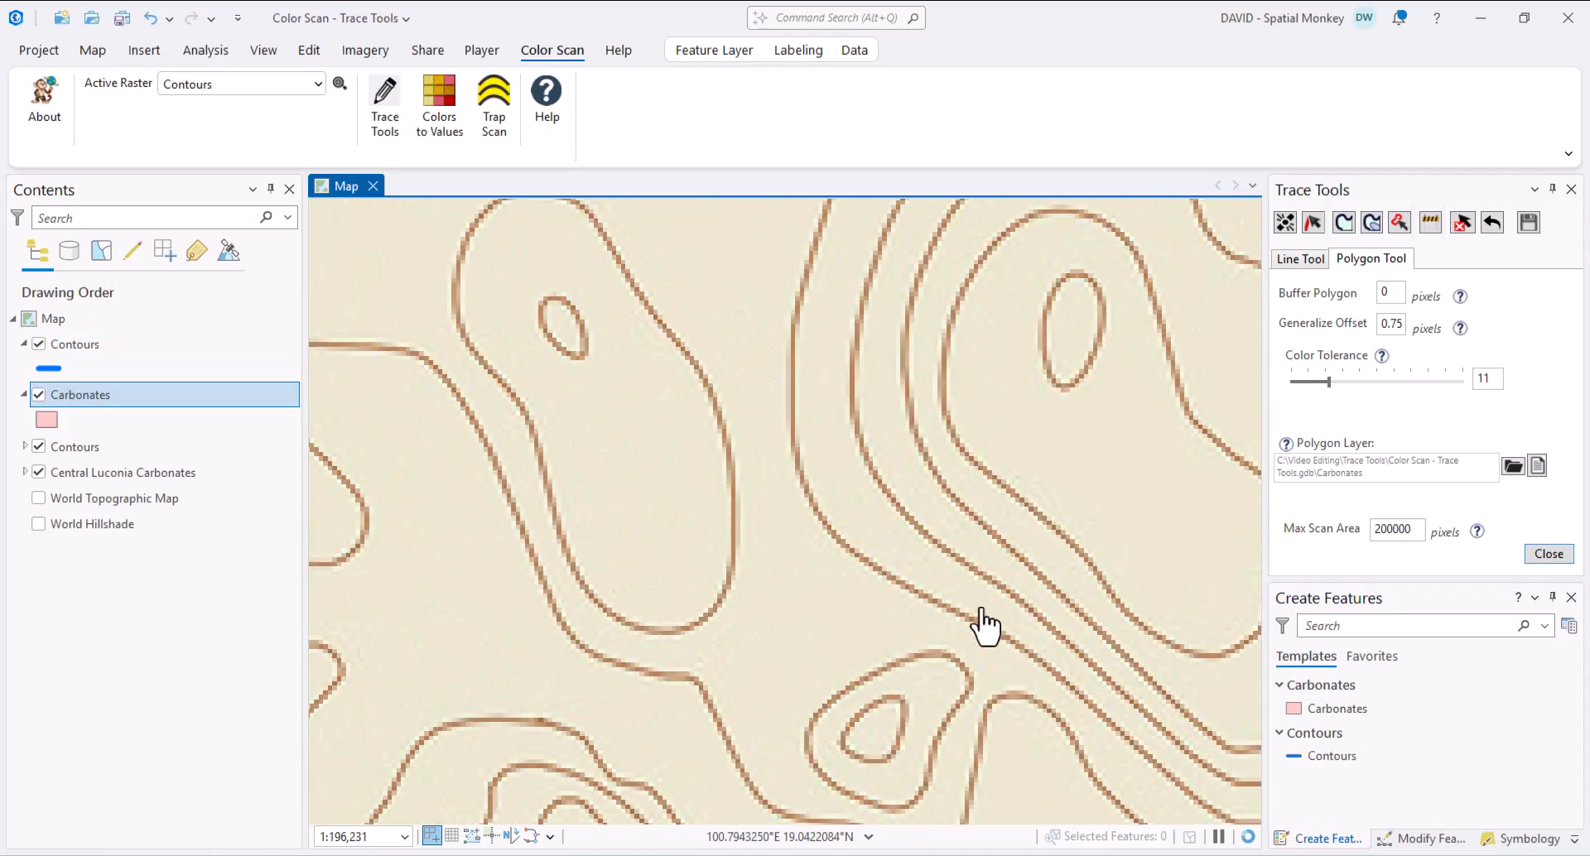
drag(985, 627, 831, 632)
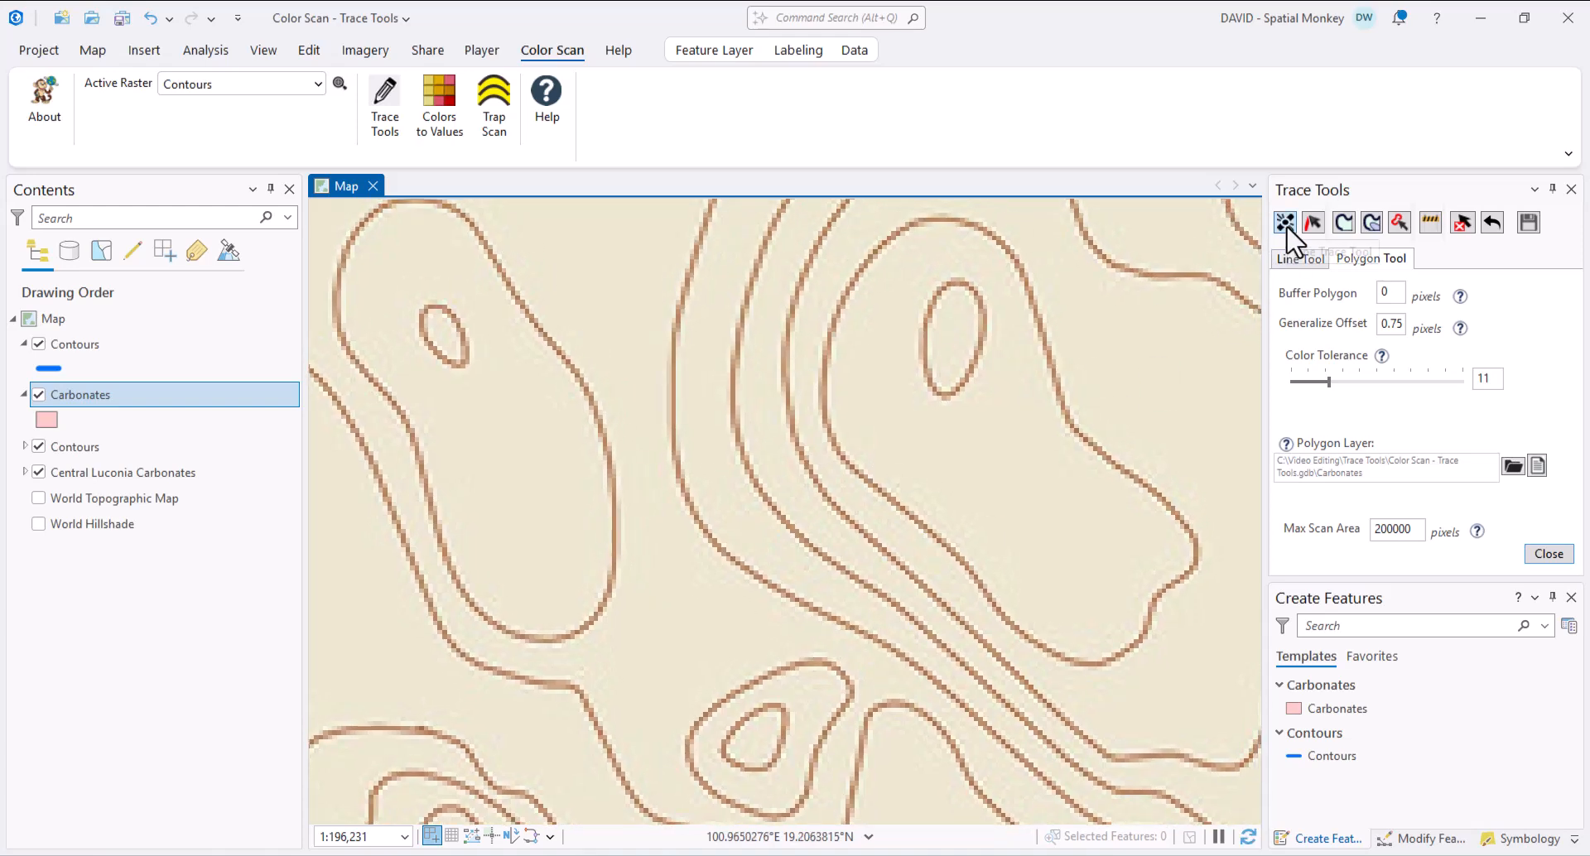
click(1287, 226)
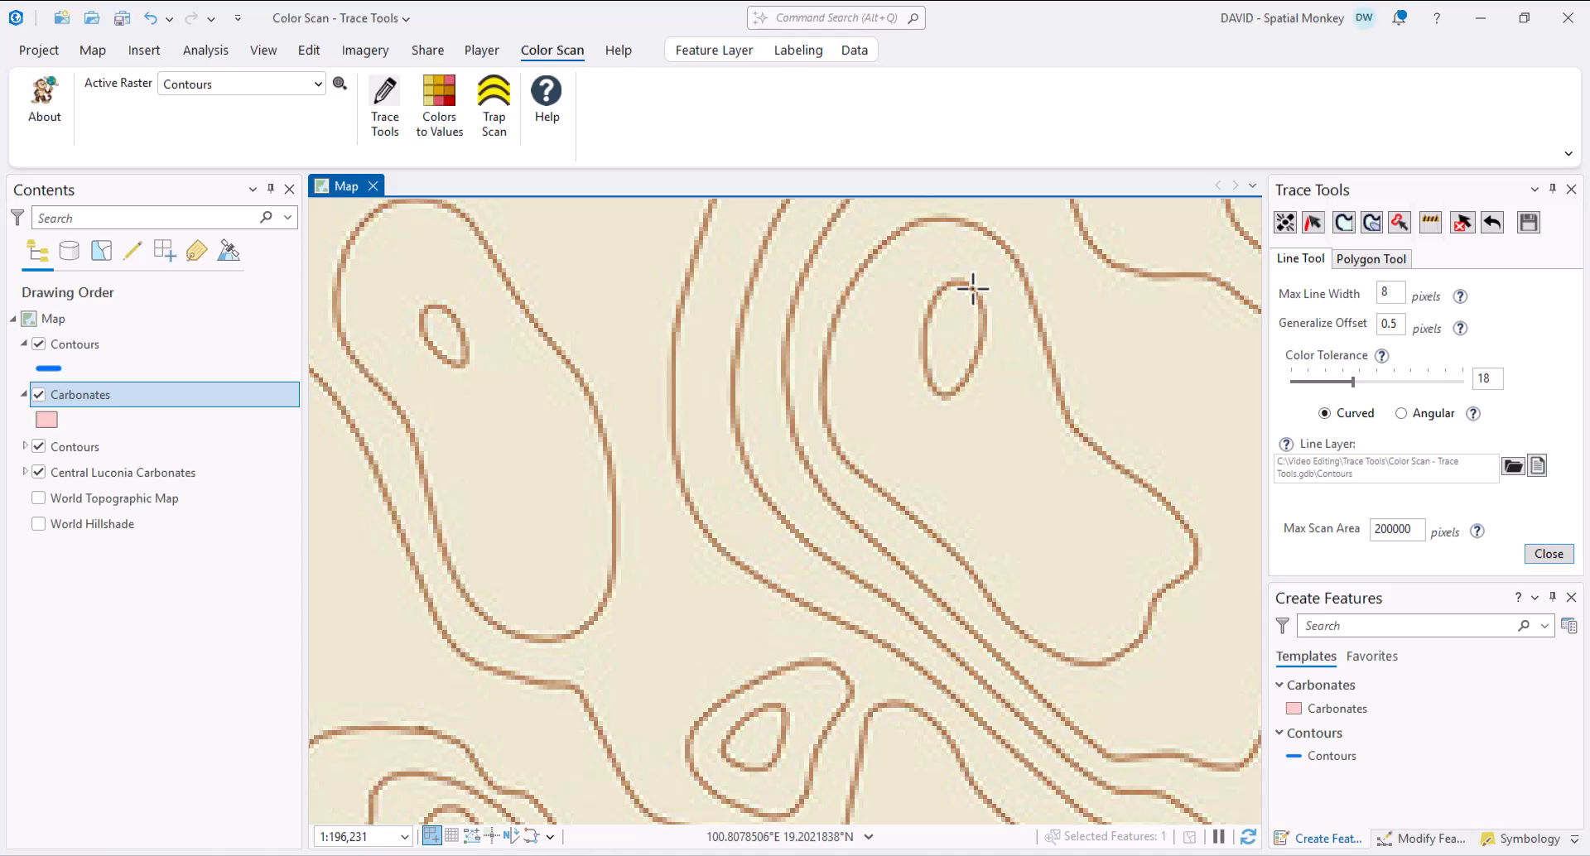
click(973, 289)
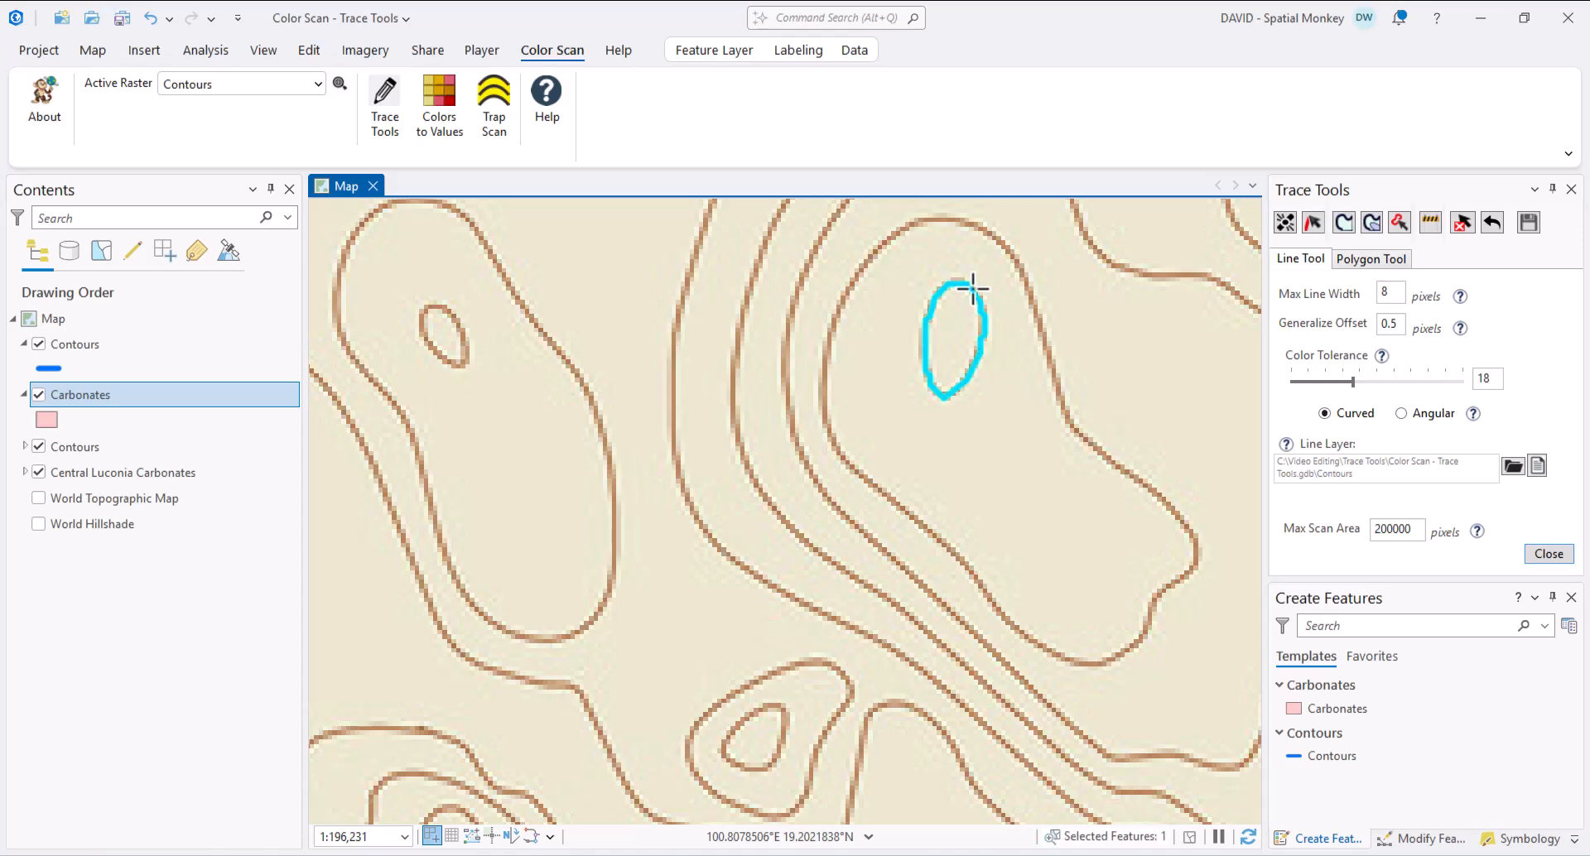
click(1012, 258)
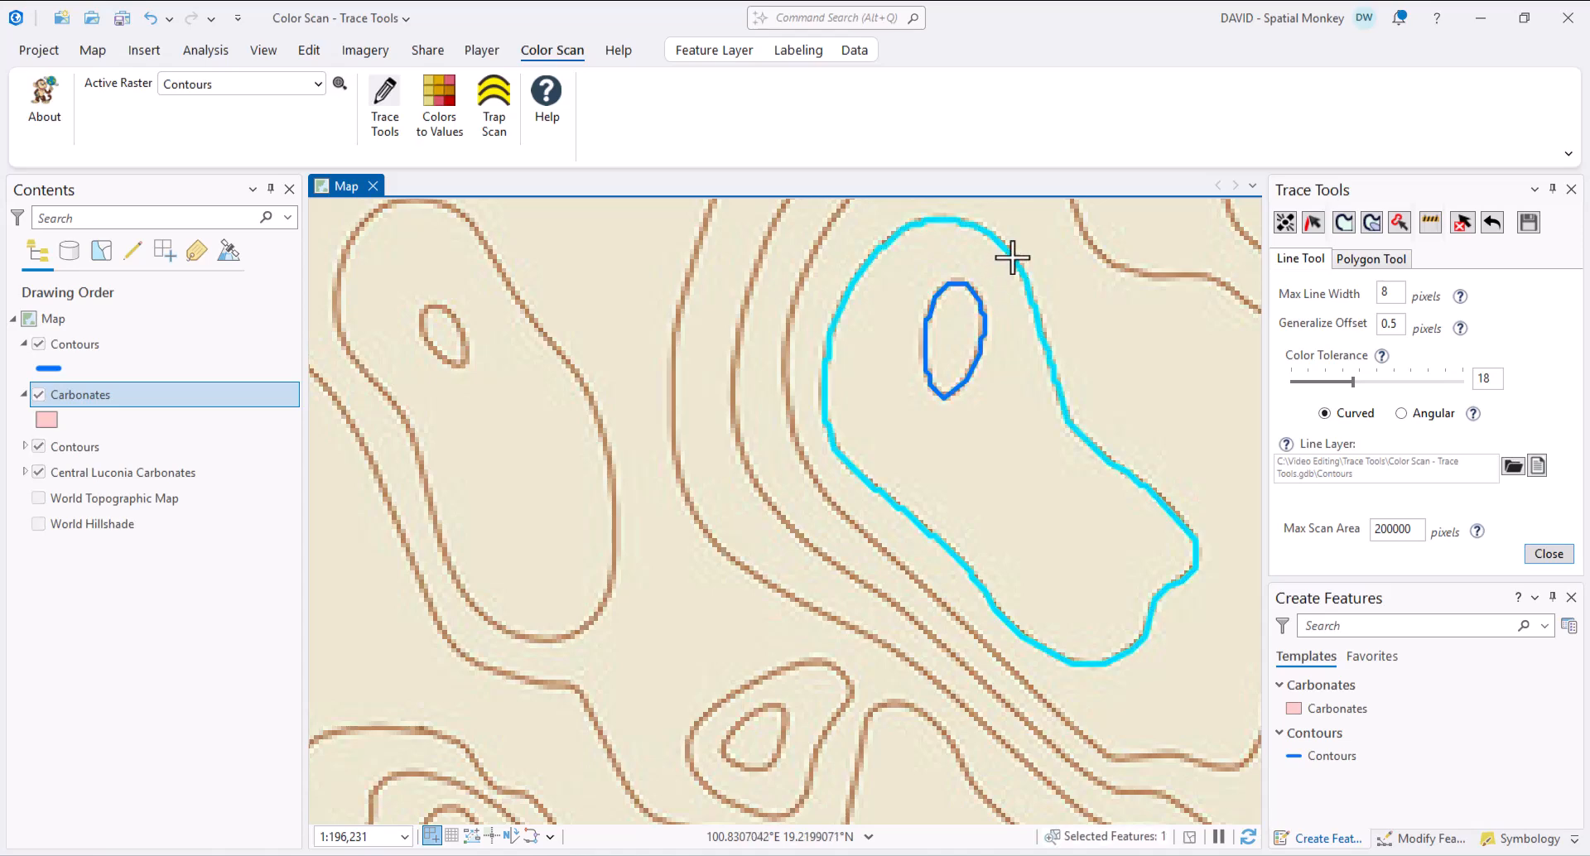
click(732, 733)
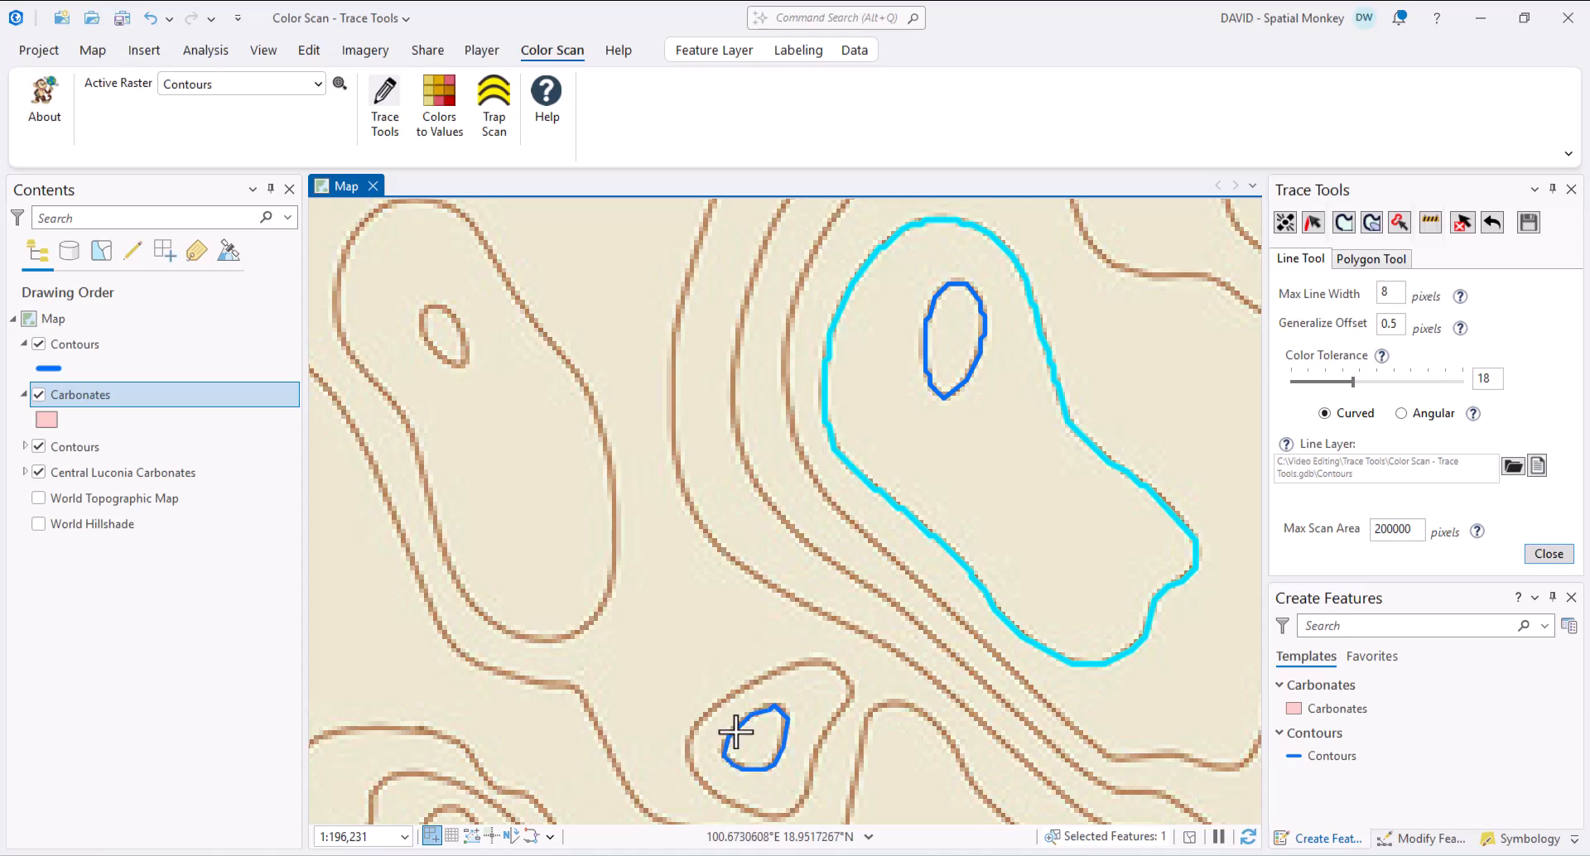
click(774, 673)
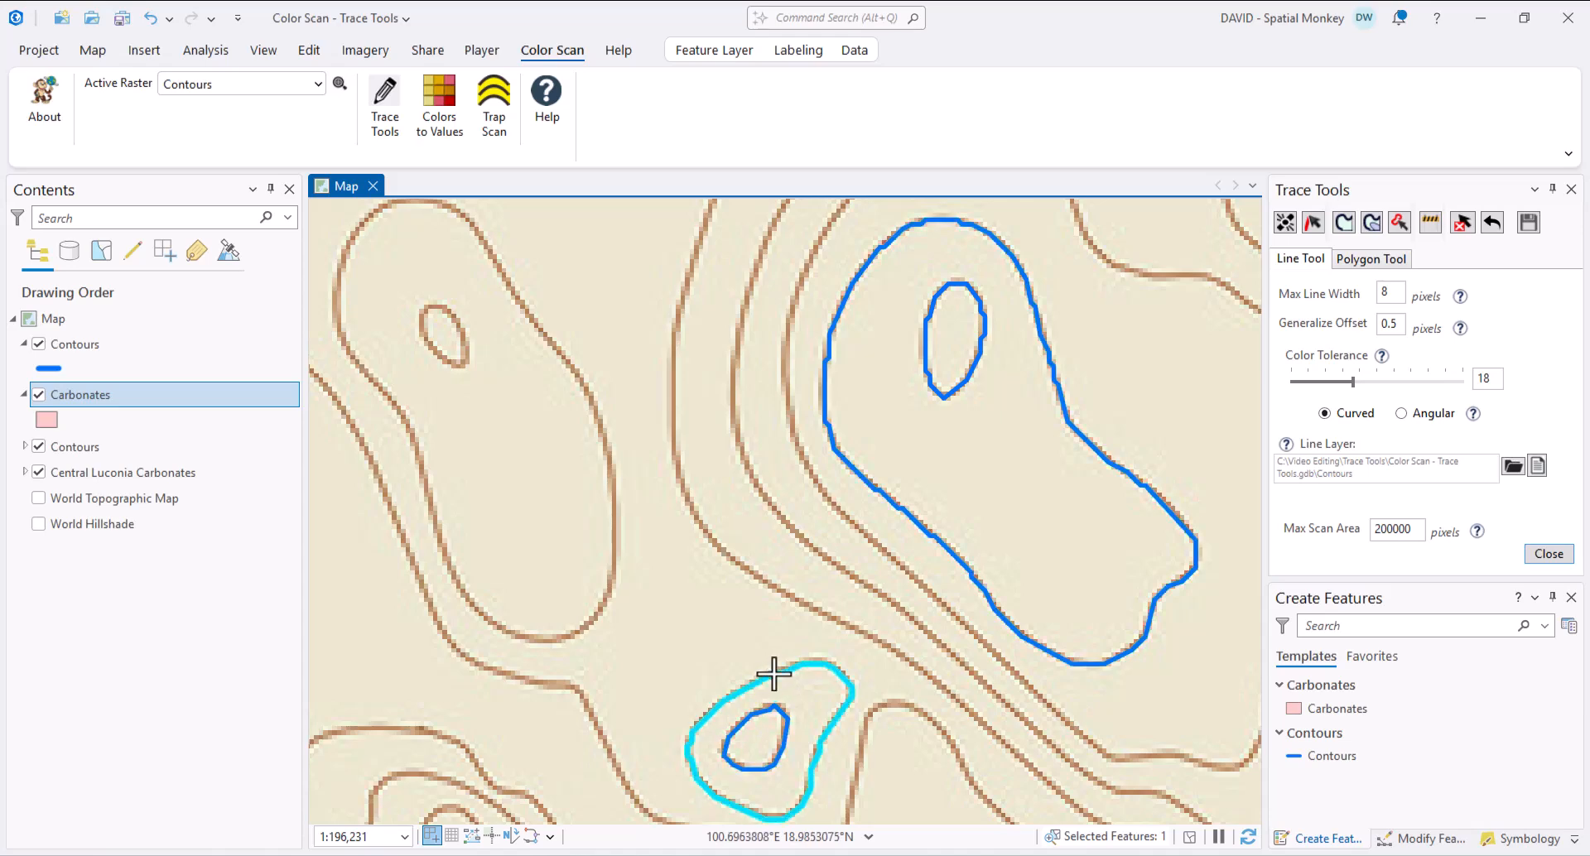
click(380, 392)
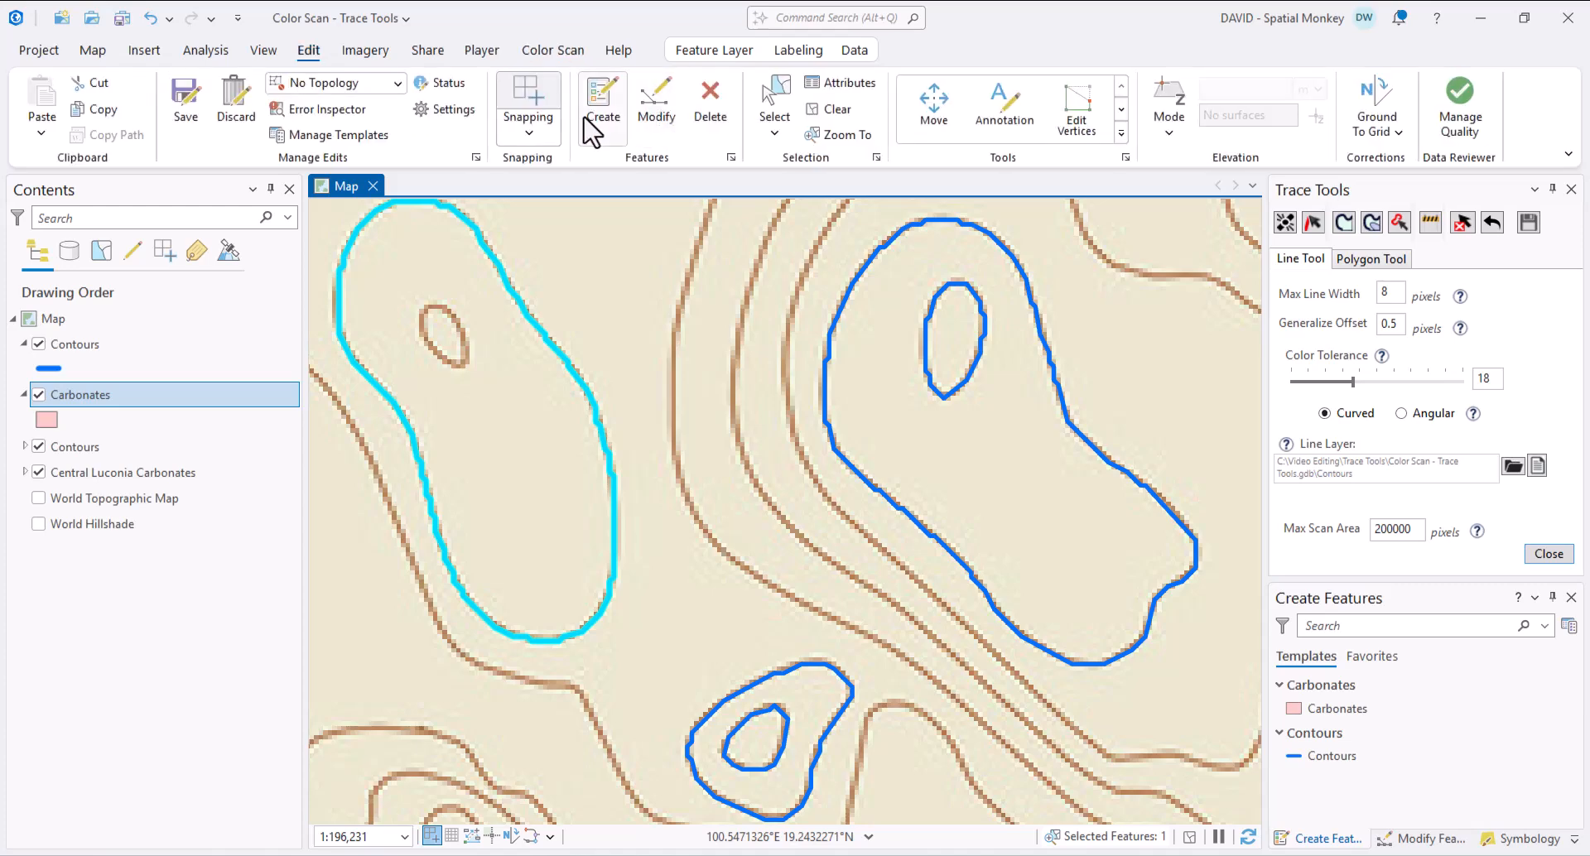
- Set Generalize Offset to 0.75, undo the left contour trace, retrace it, and clear the selection
click(831, 110)
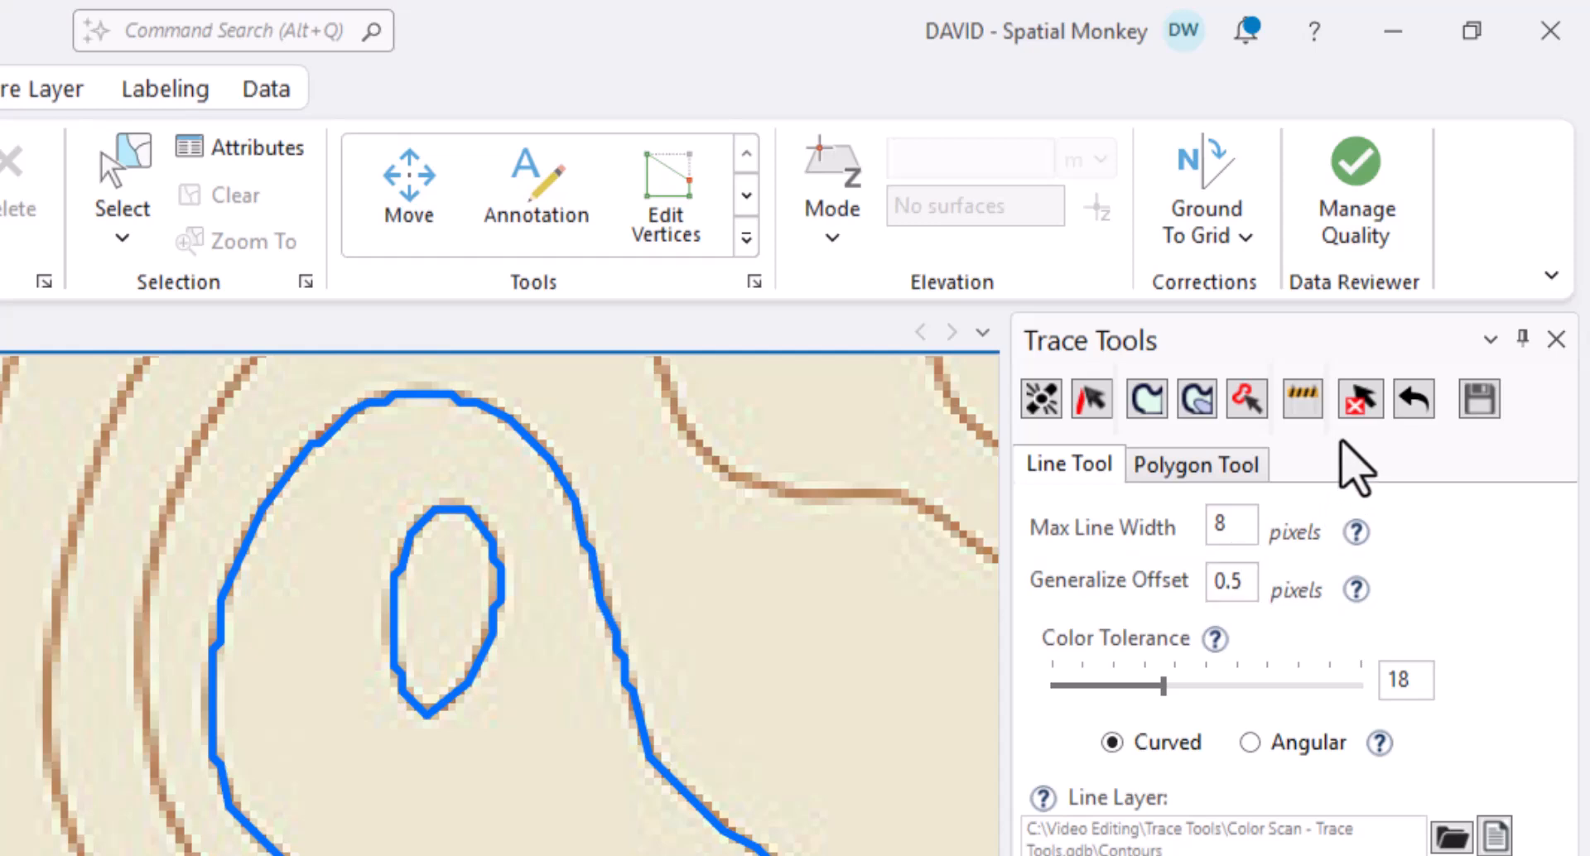
click(1249, 586)
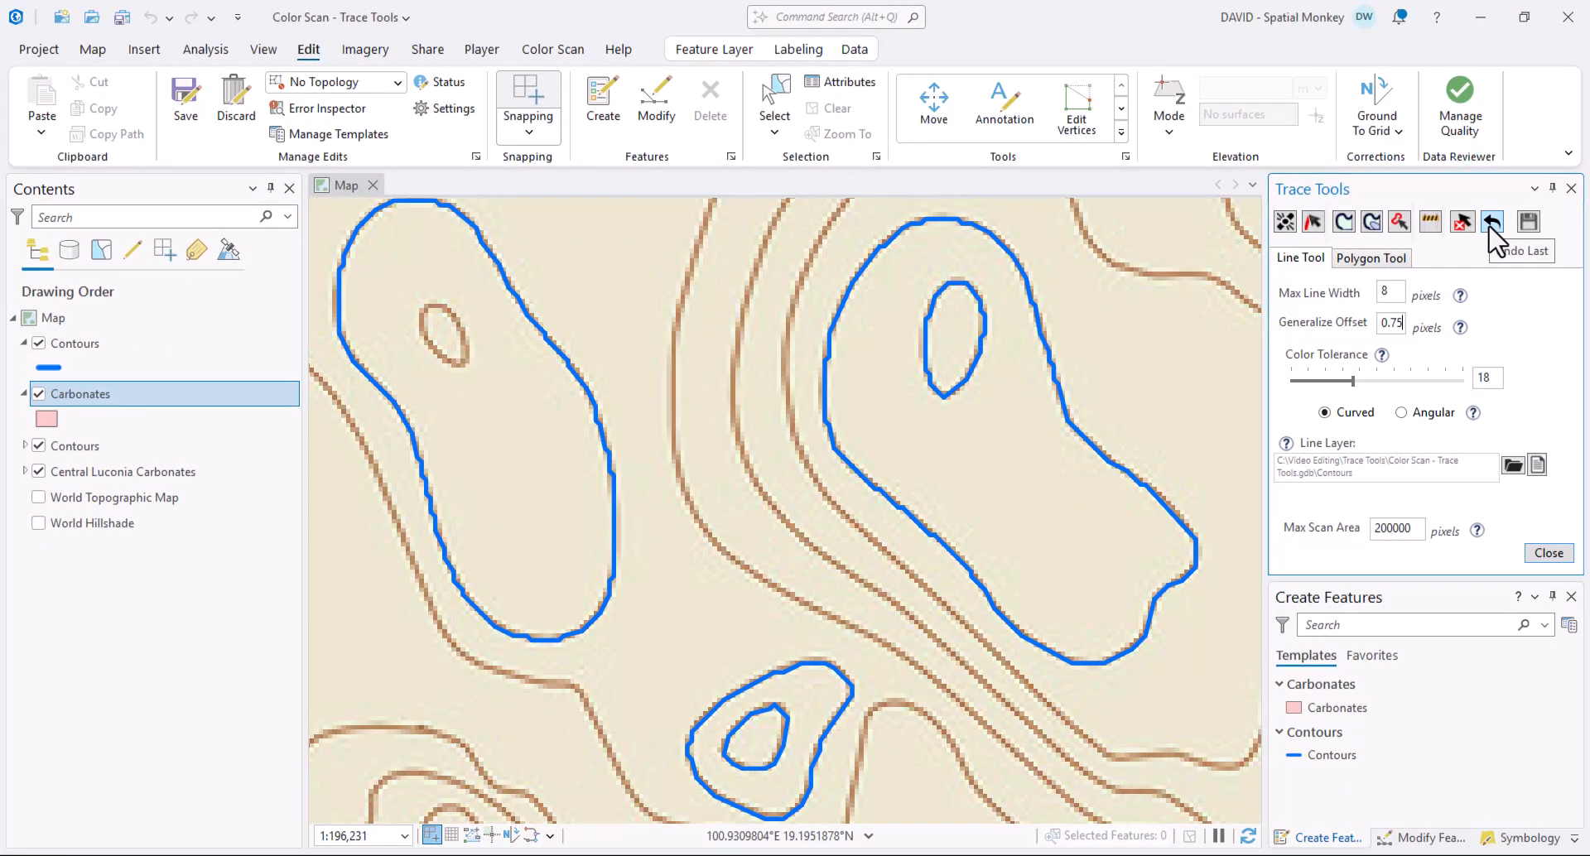
click(1492, 222)
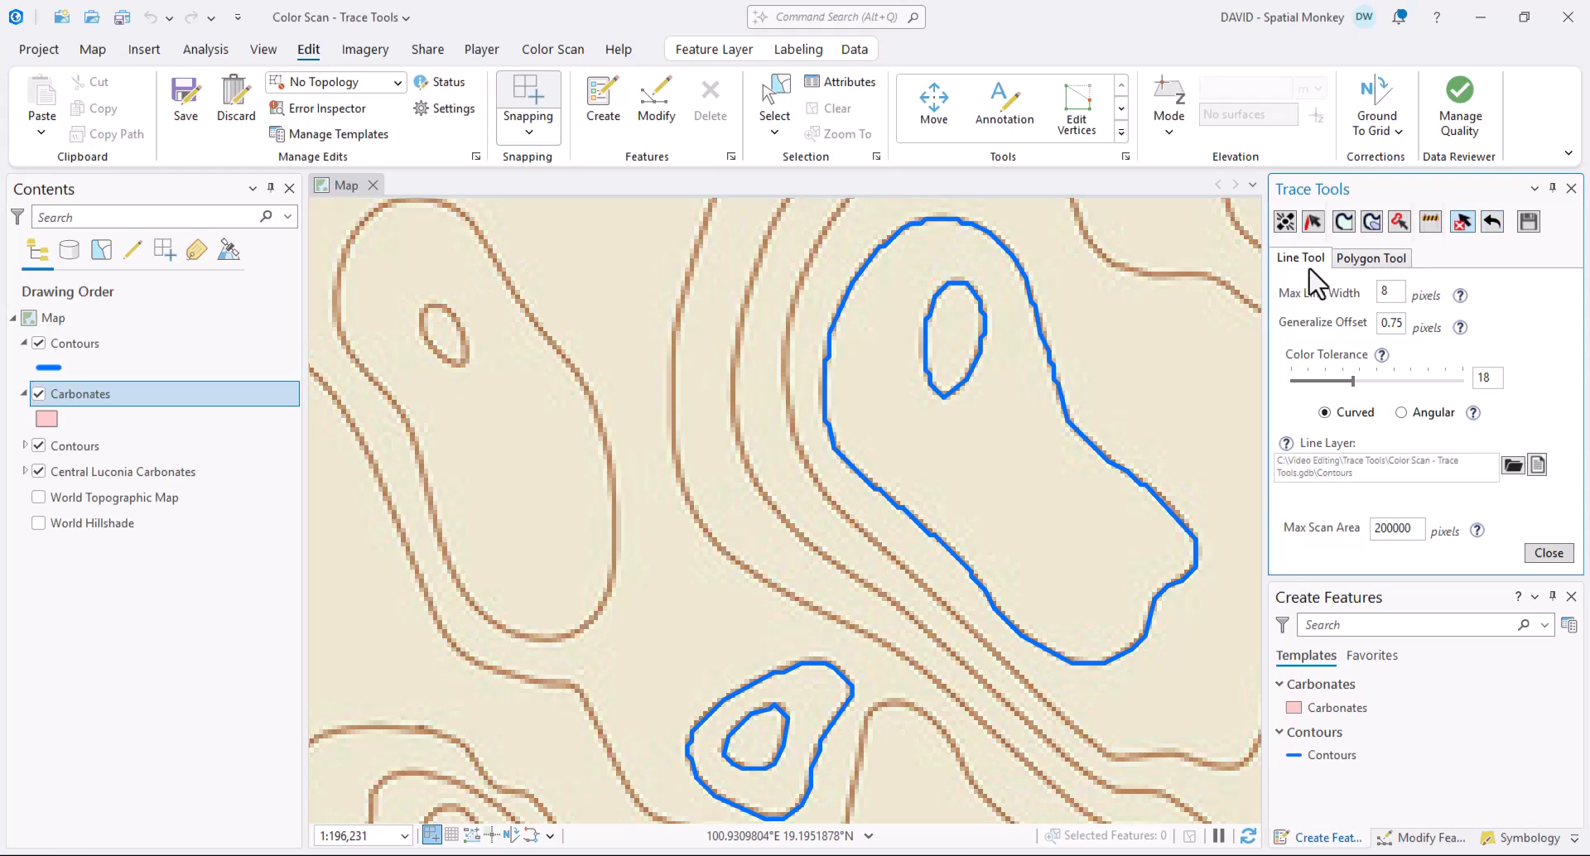
click(560, 353)
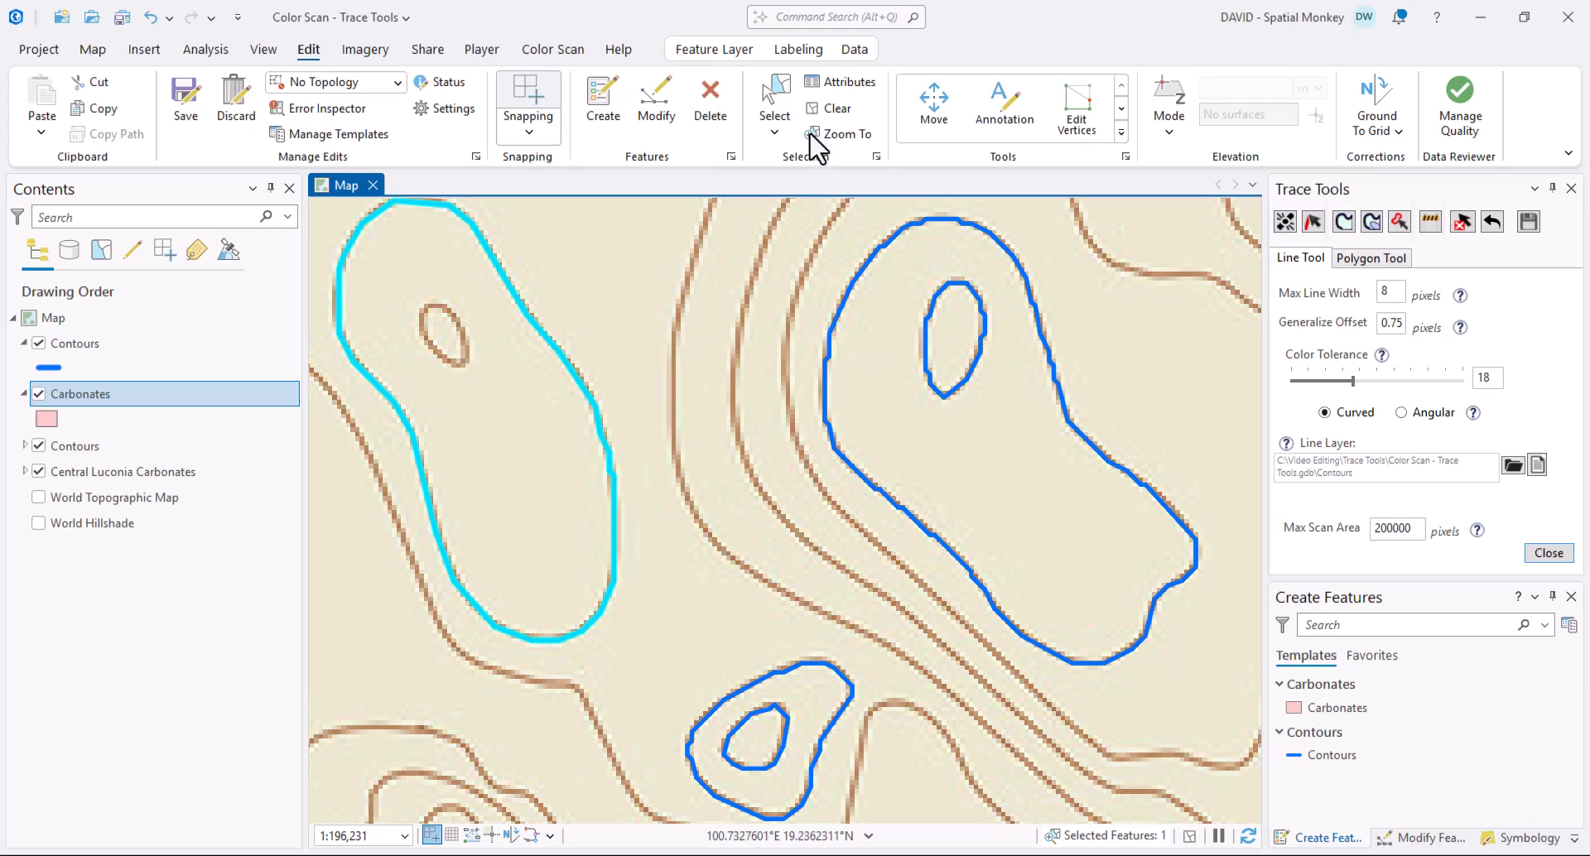
click(830, 109)
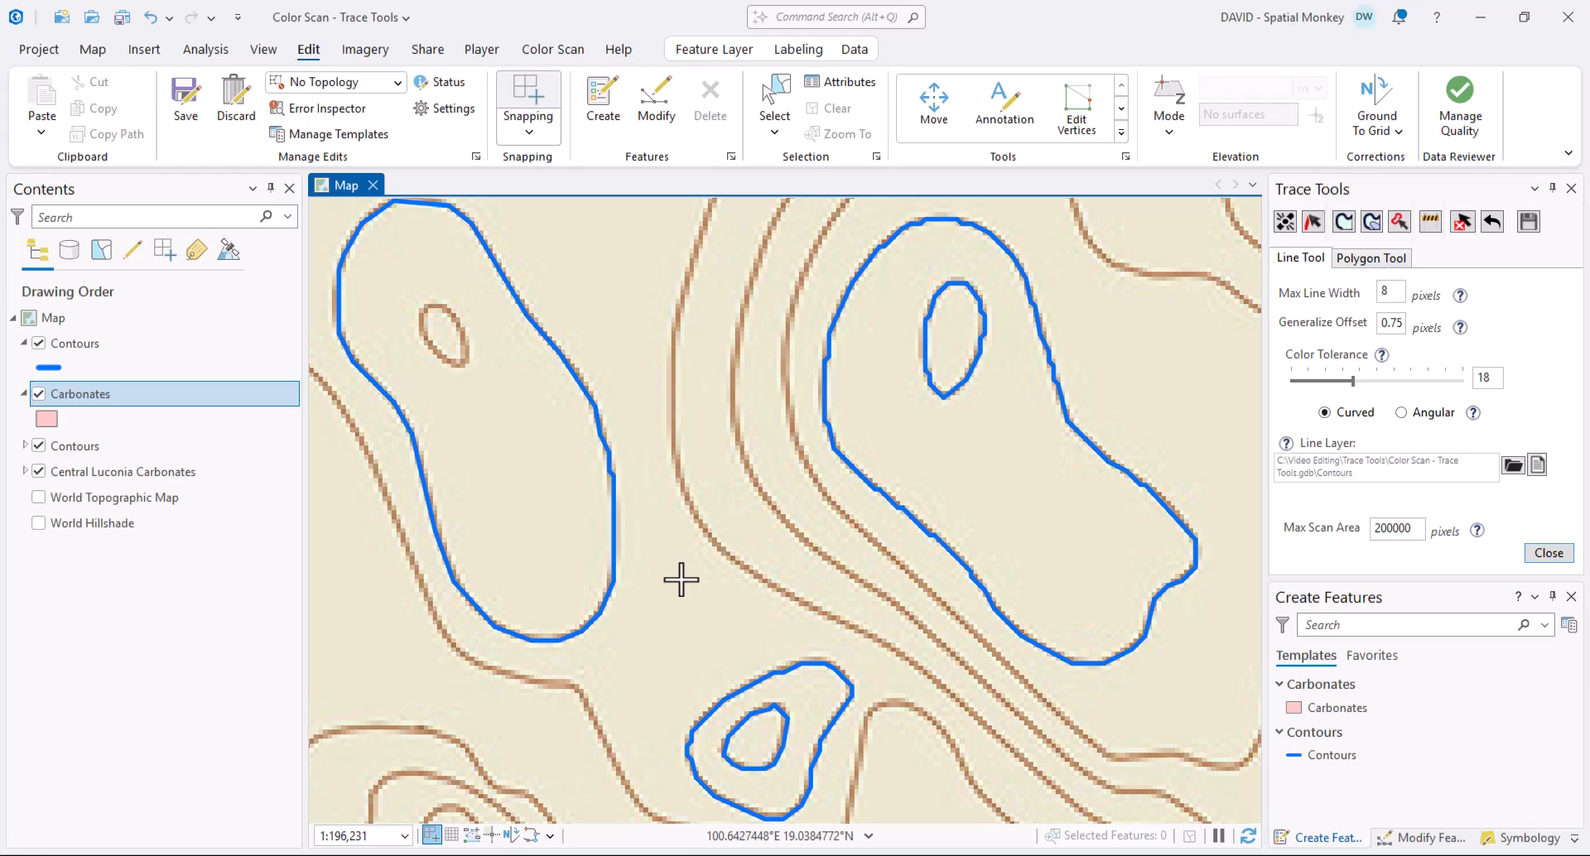
- Trace the first top-edge contour point by point with the Contours template
scroll(678, 578, down, 3)
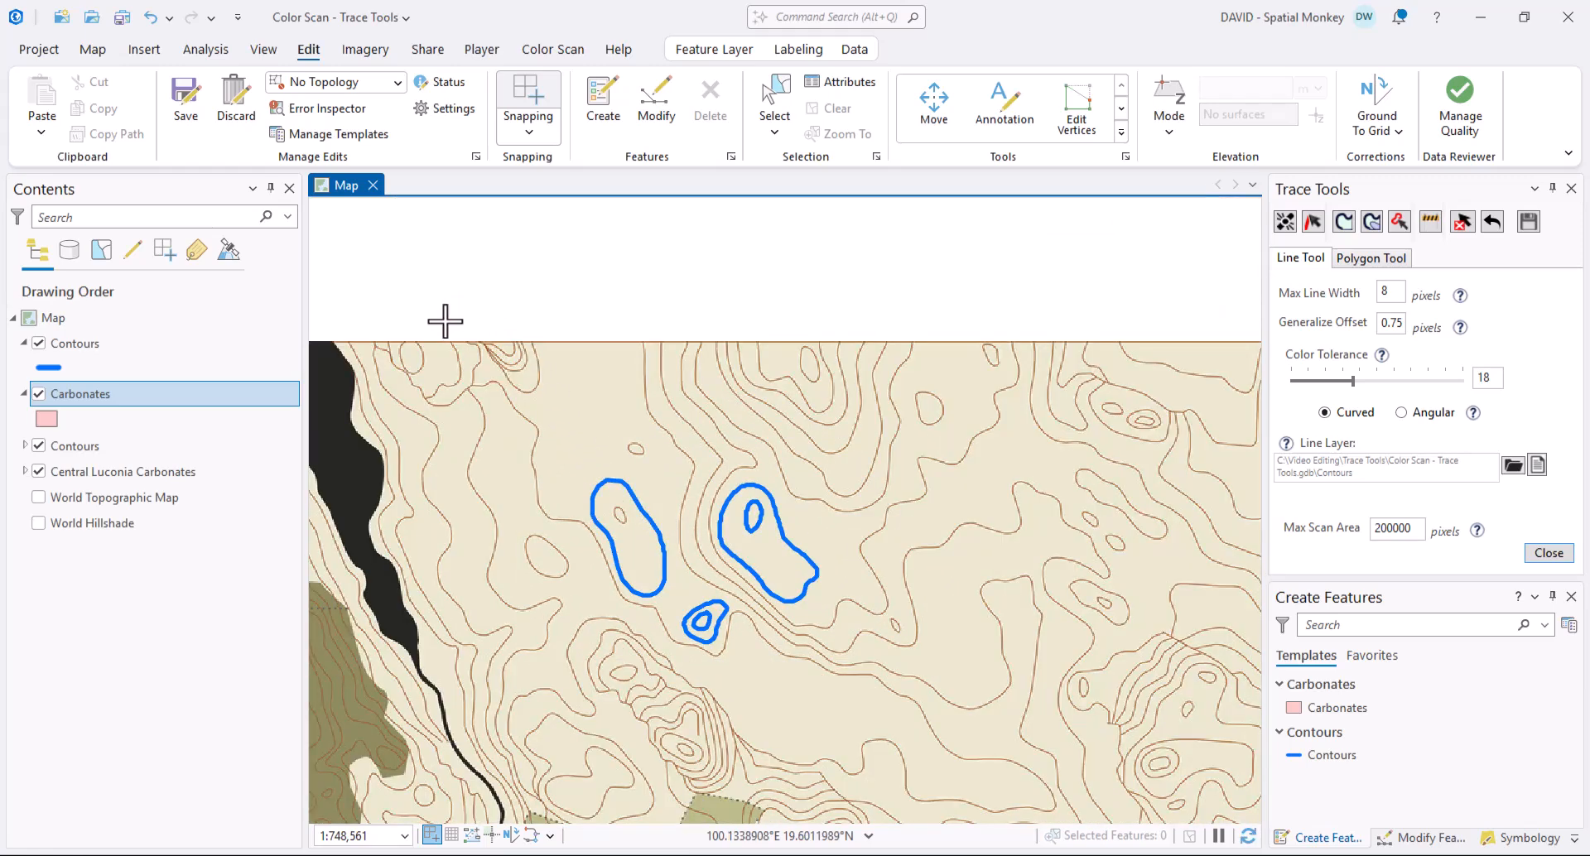
scroll(535, 356, up, 3)
scroll(620, 414, up, 1)
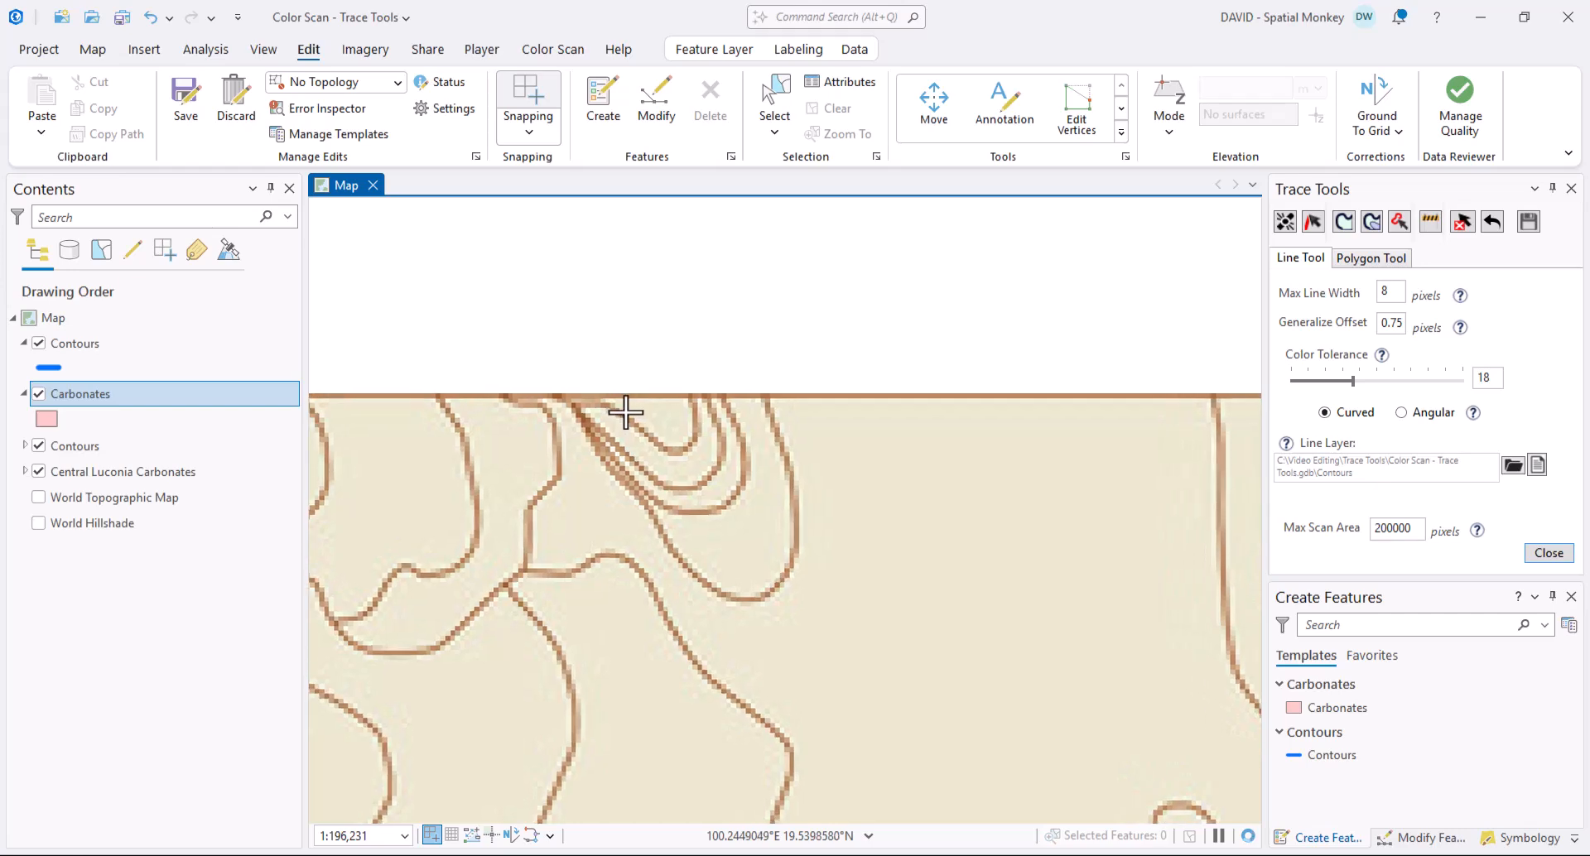
click(1312, 222)
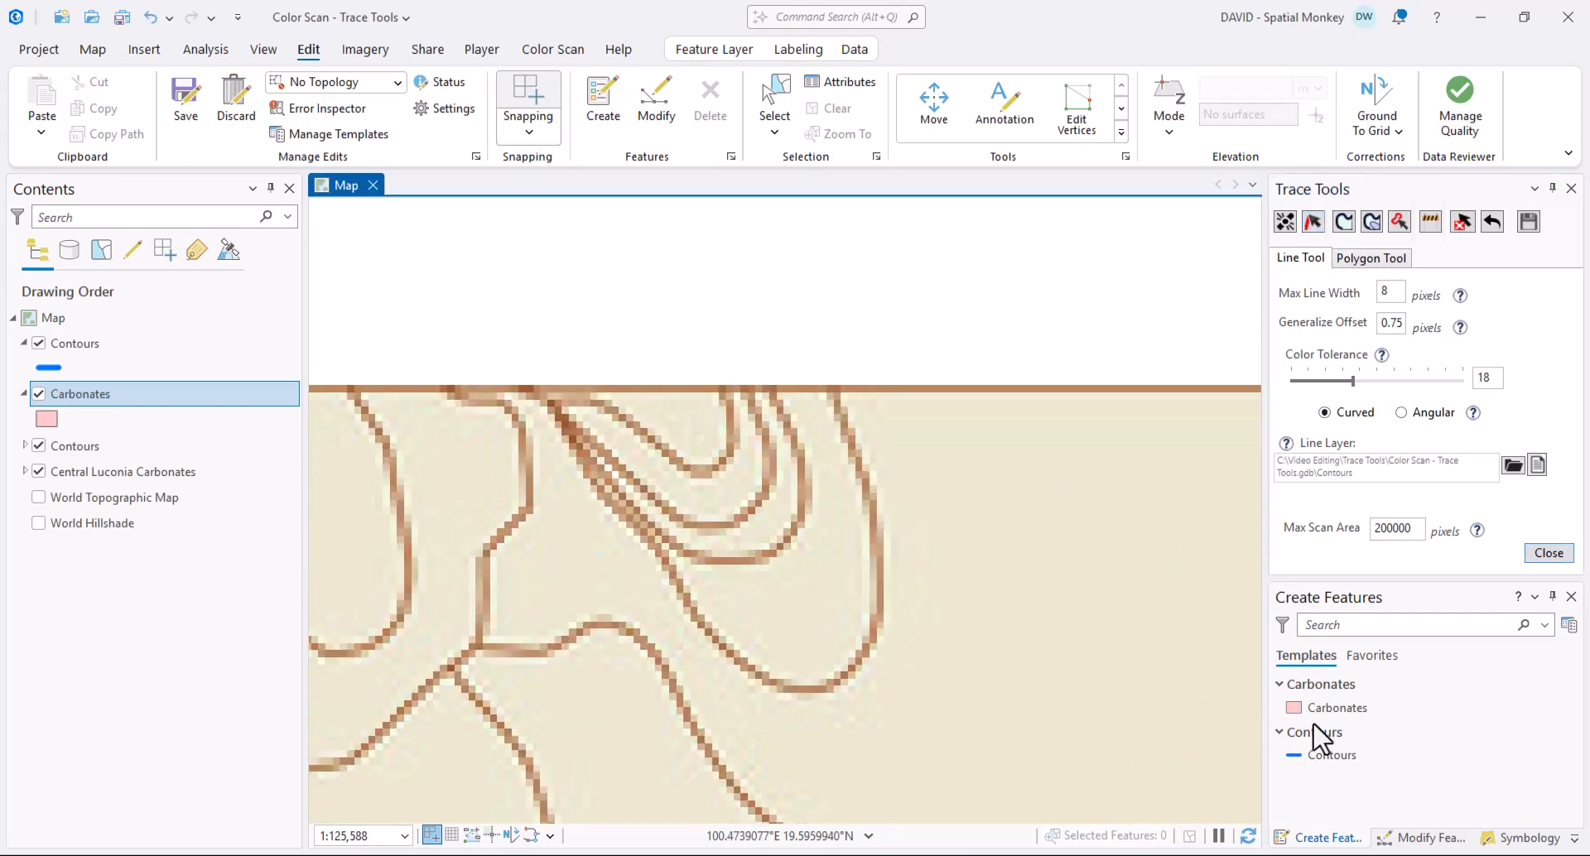
click(1321, 756)
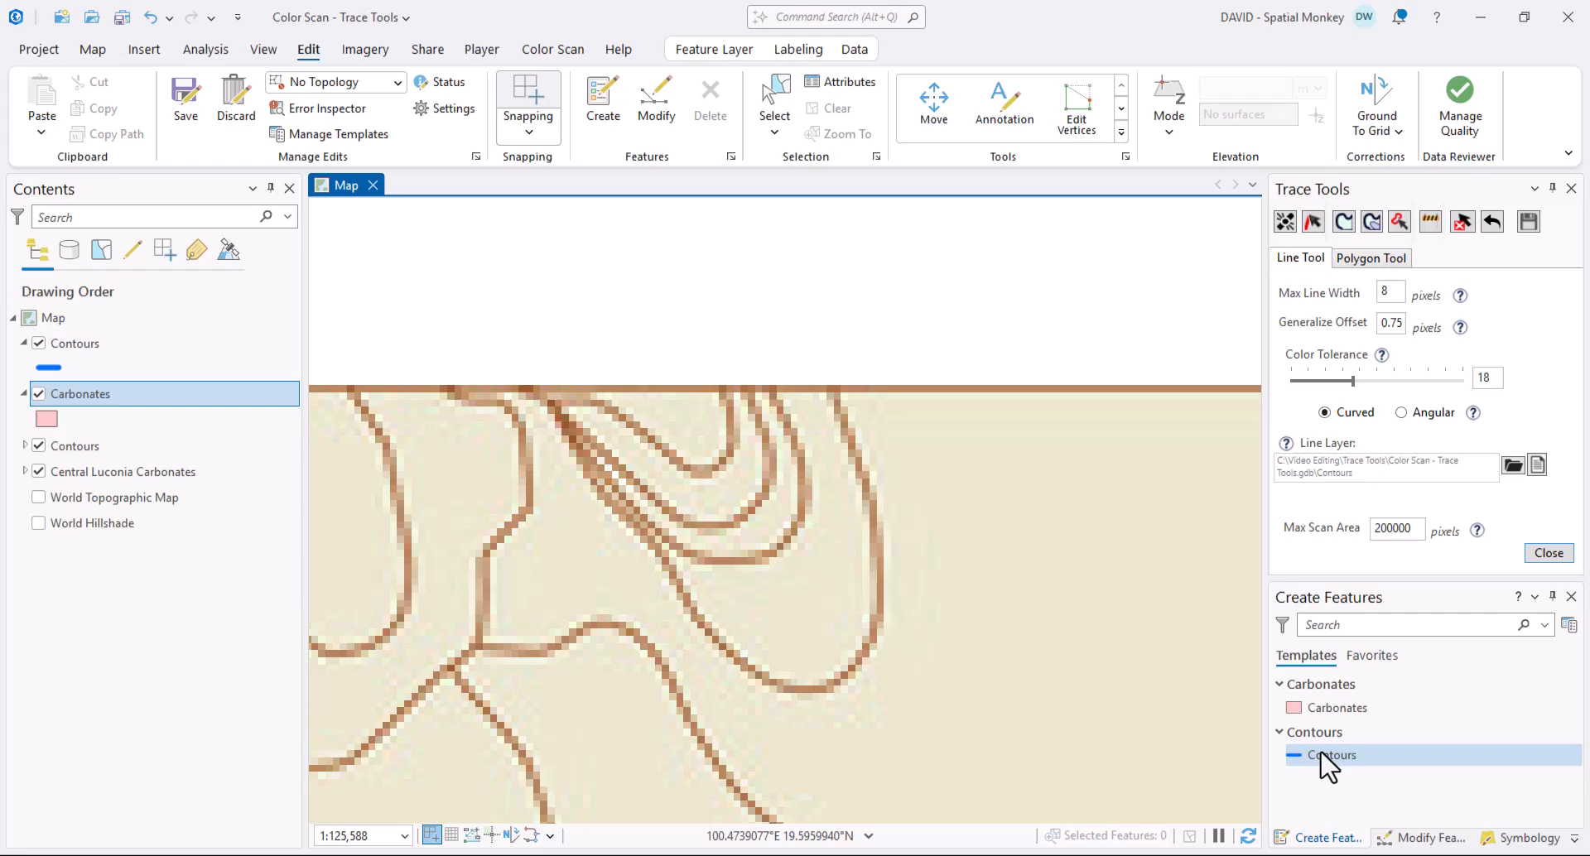
click(533, 393)
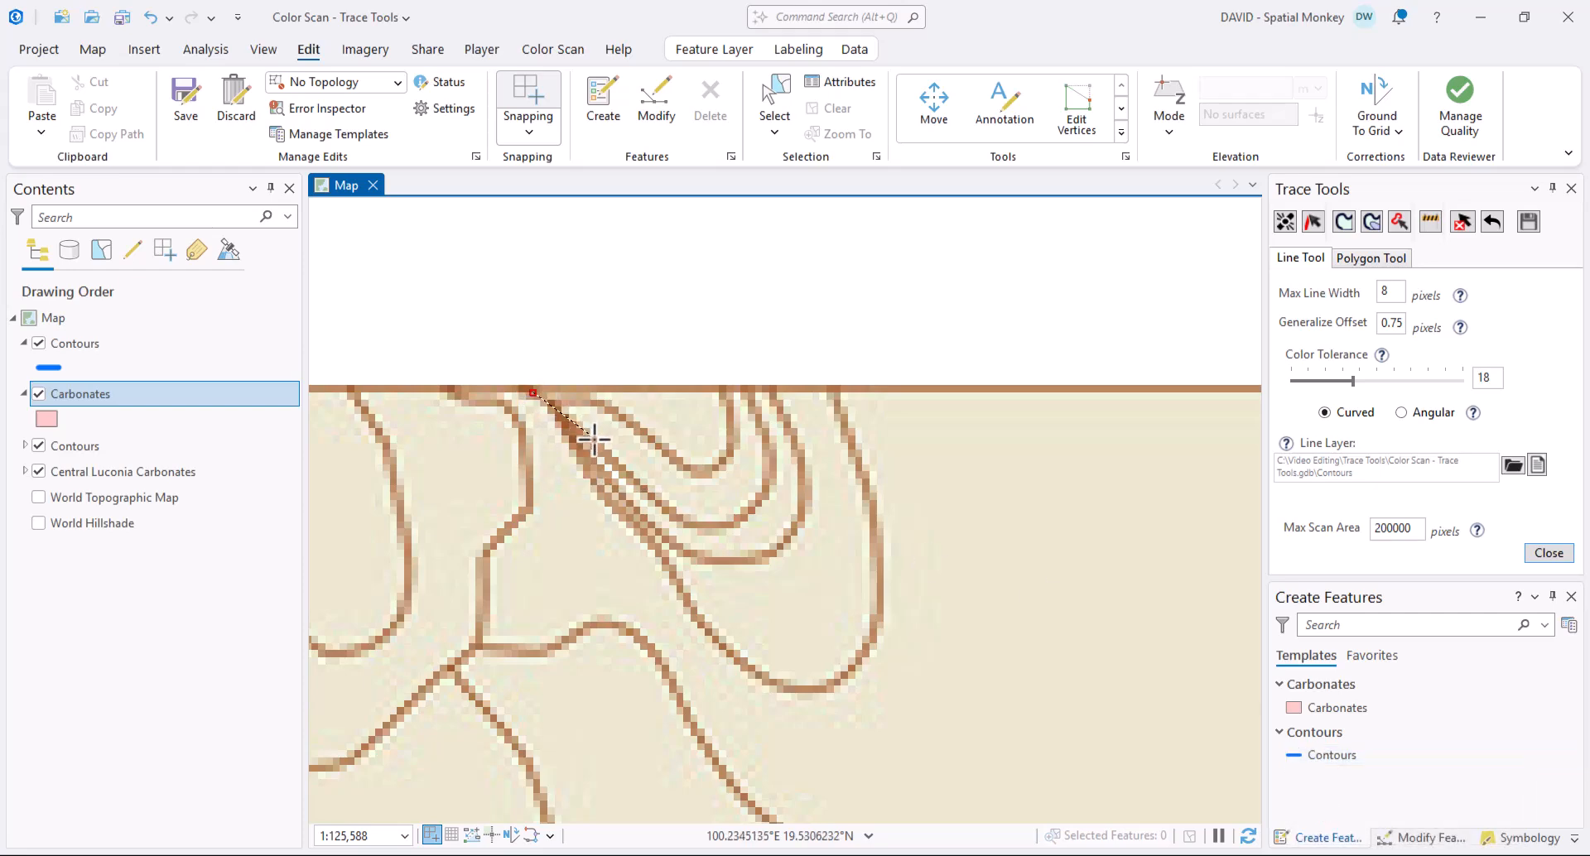
click(592, 443)
click(664, 514)
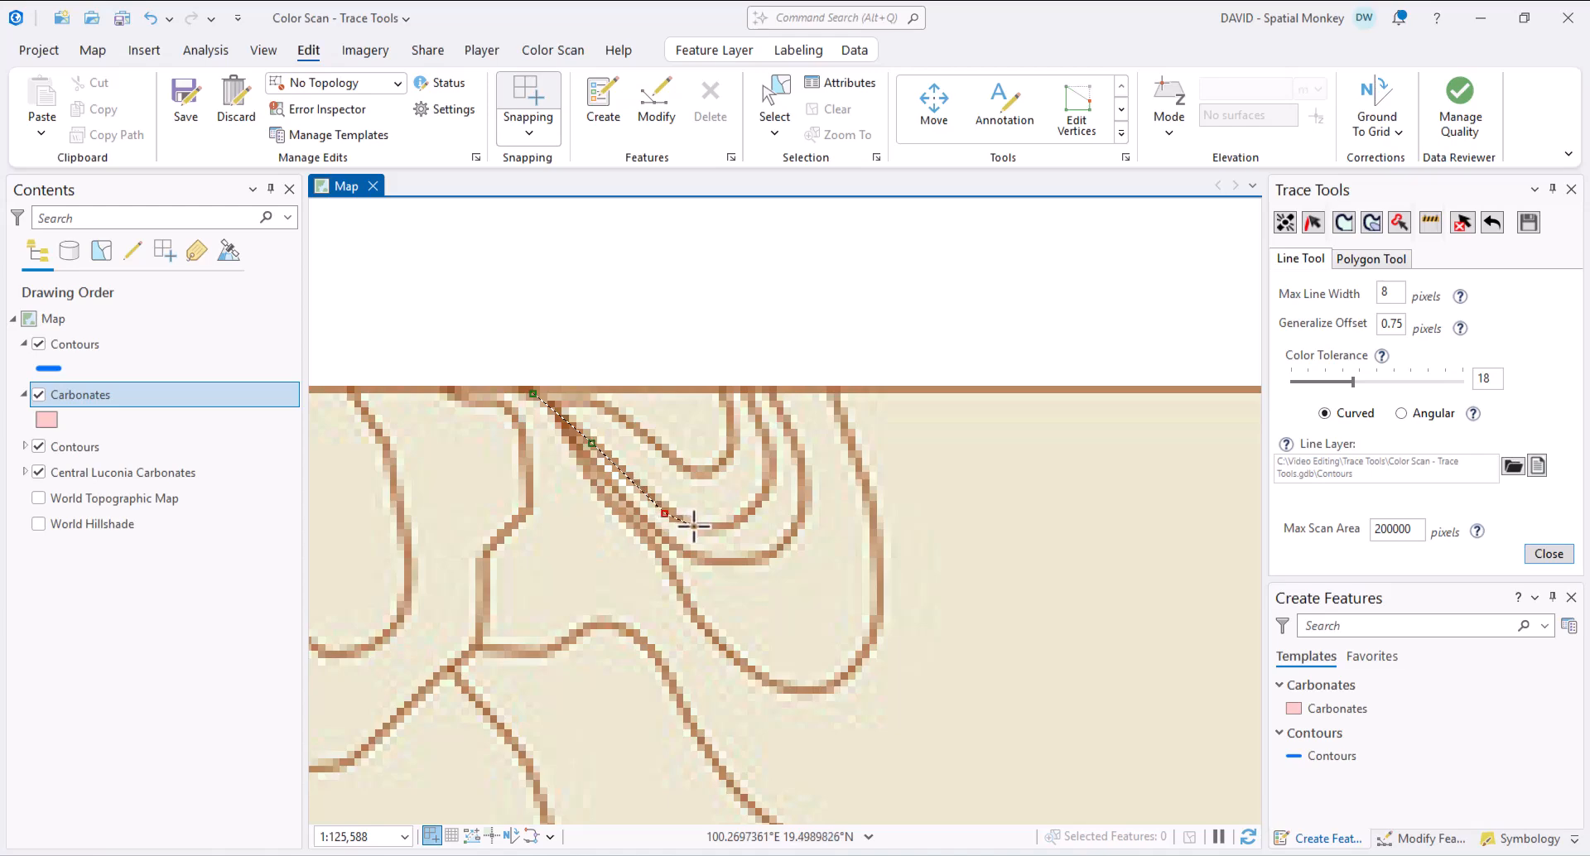
click(724, 525)
click(750, 512)
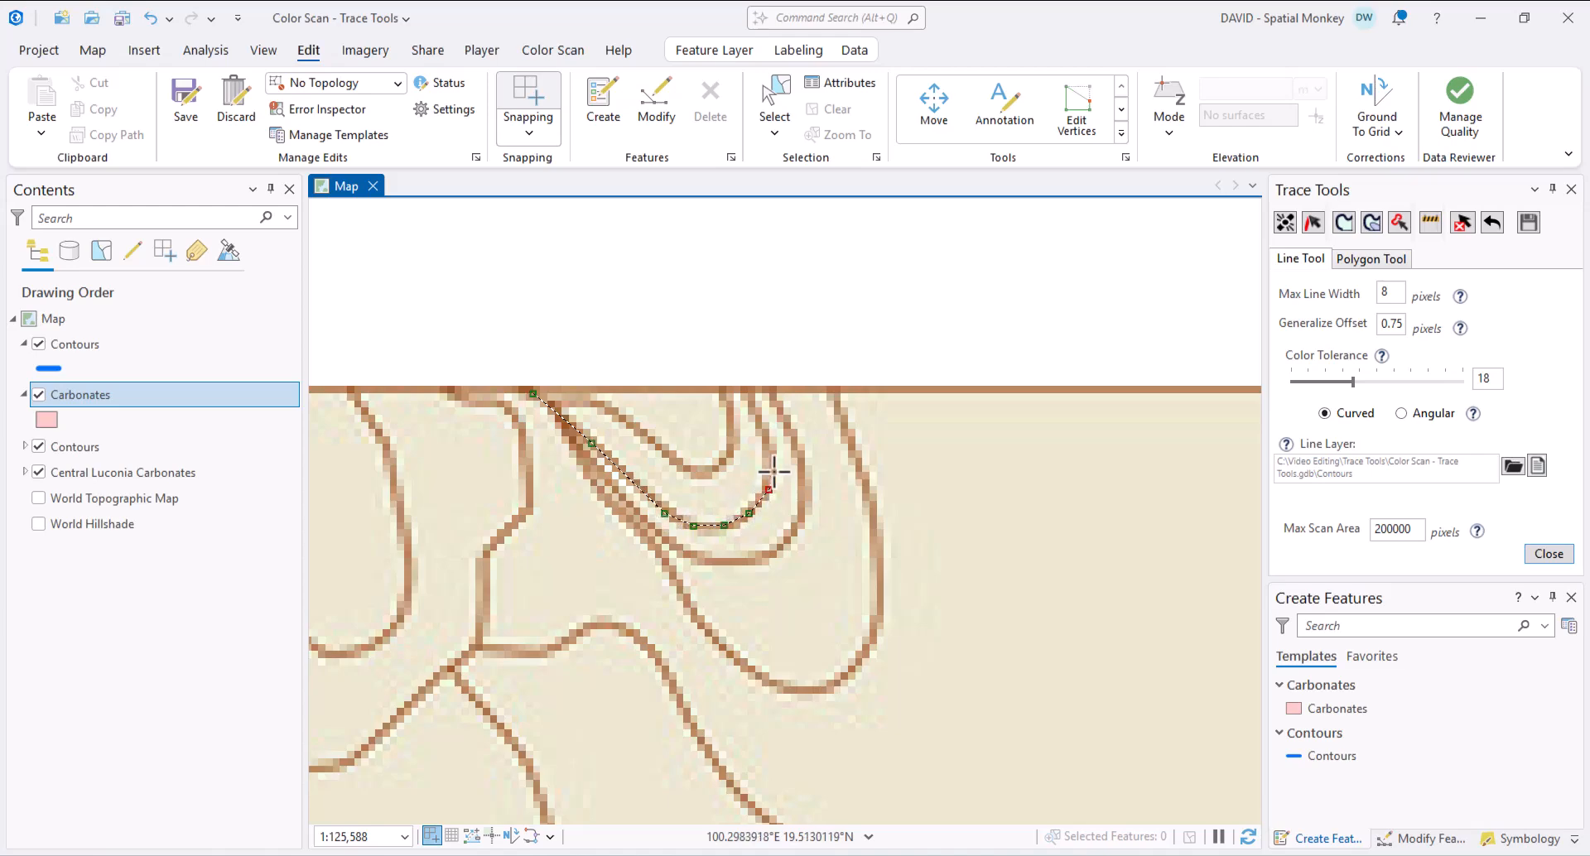
click(772, 466)
click(764, 431)
double_click(747, 388)
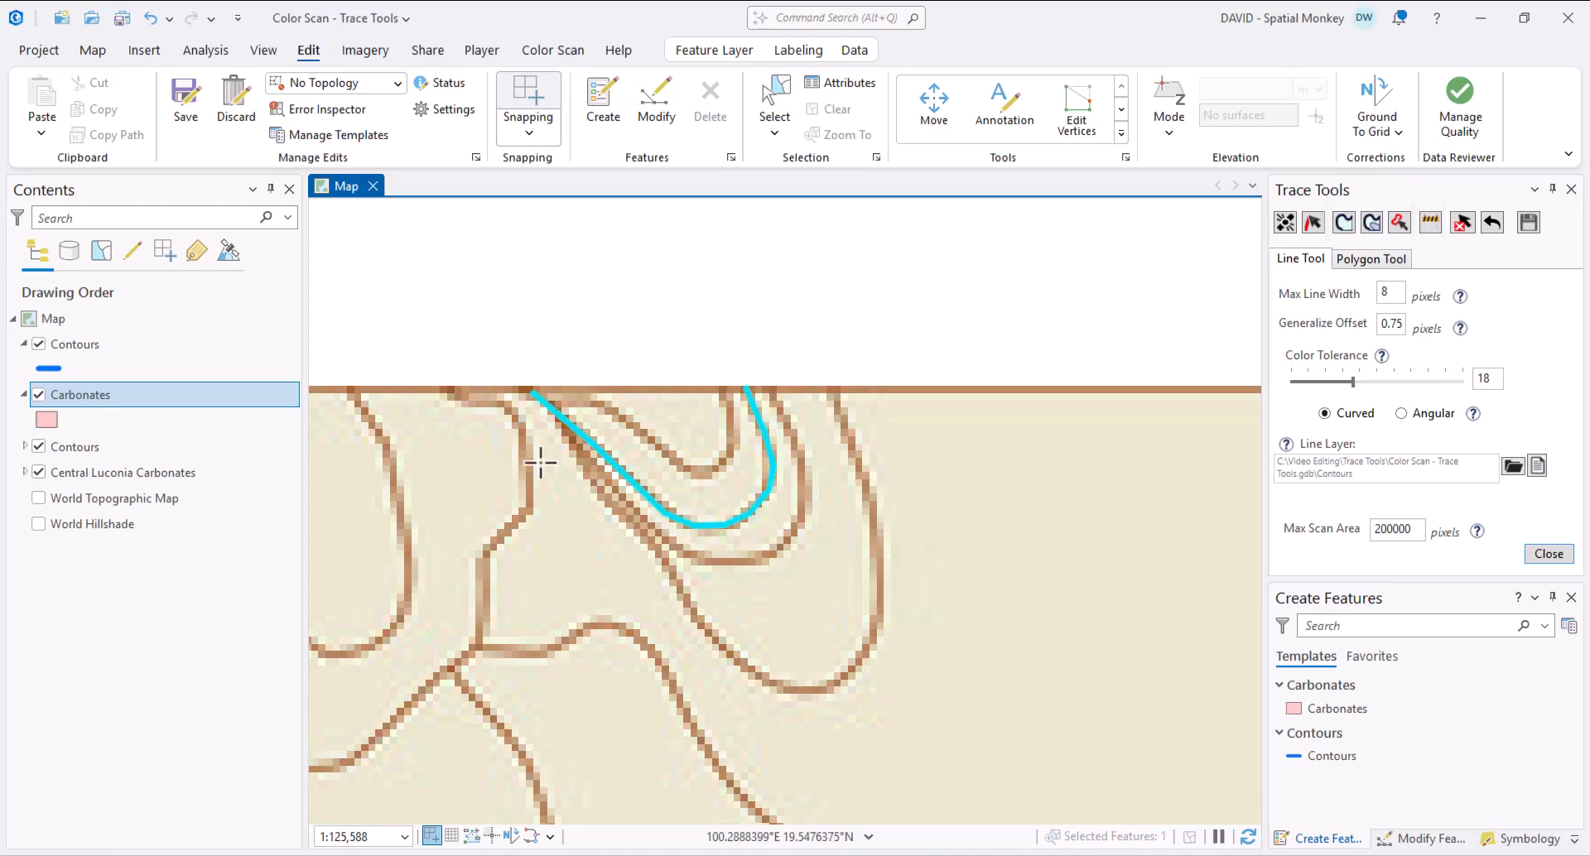
- Trace the second top-edge contour and clear the selection
click(607, 480)
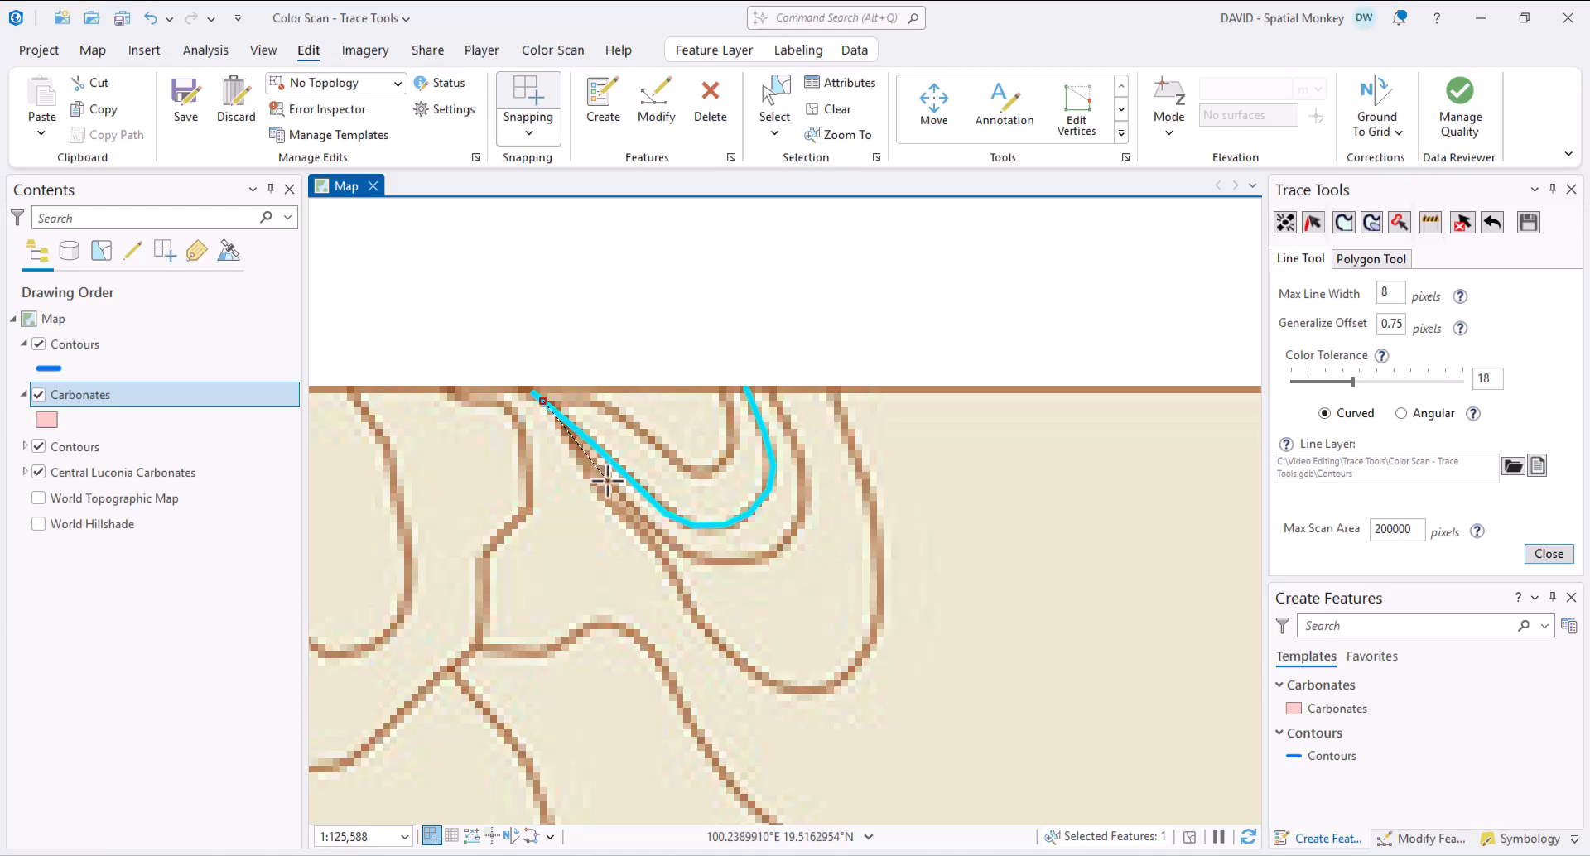
click(651, 527)
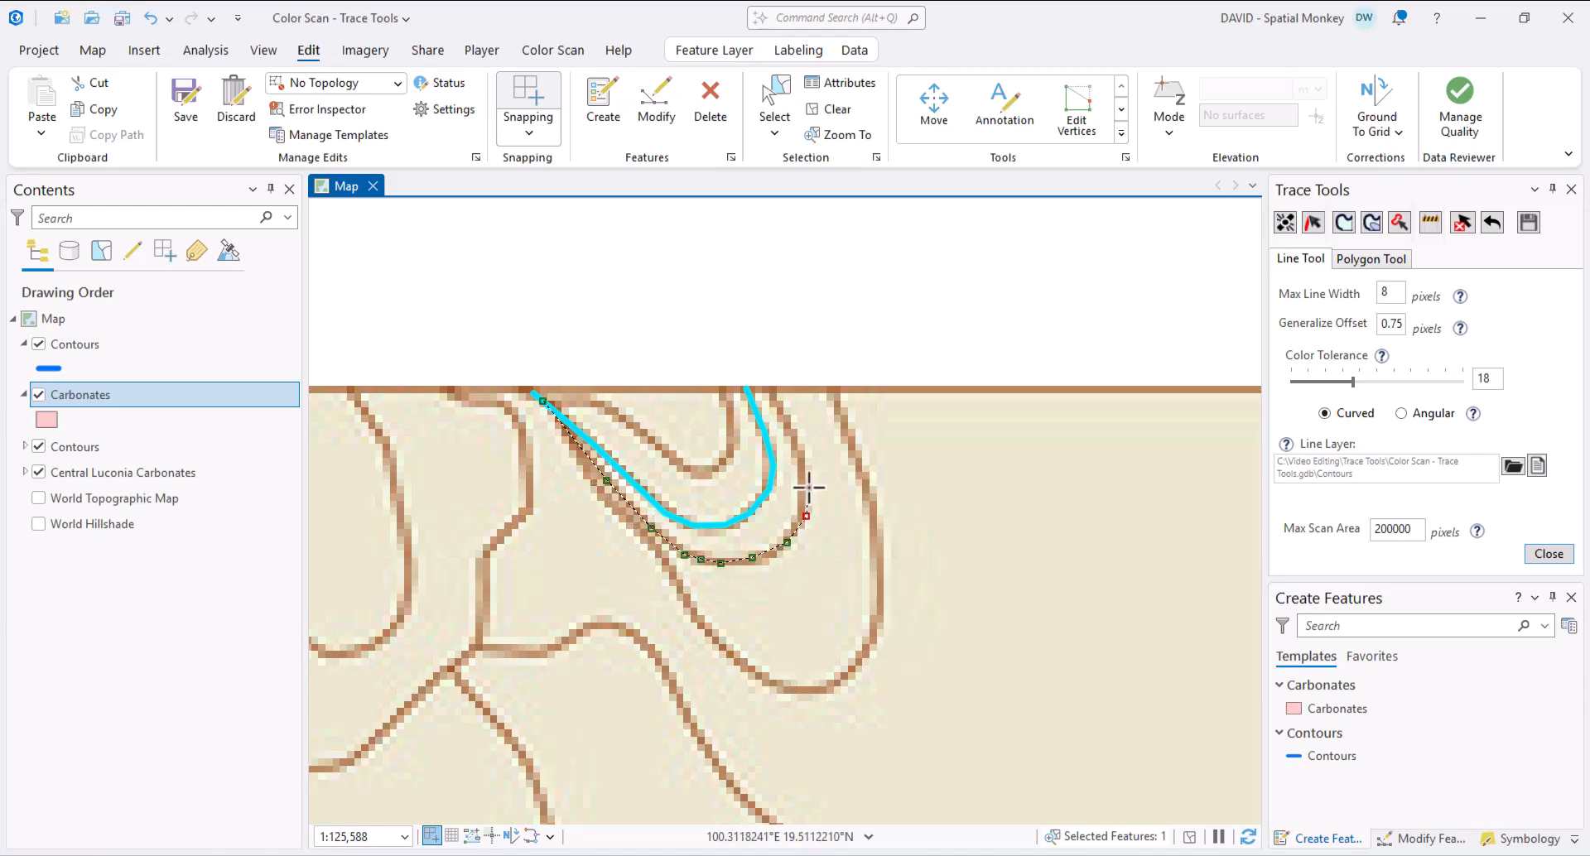
double_click(774, 389)
scroll(948, 564, down, 3)
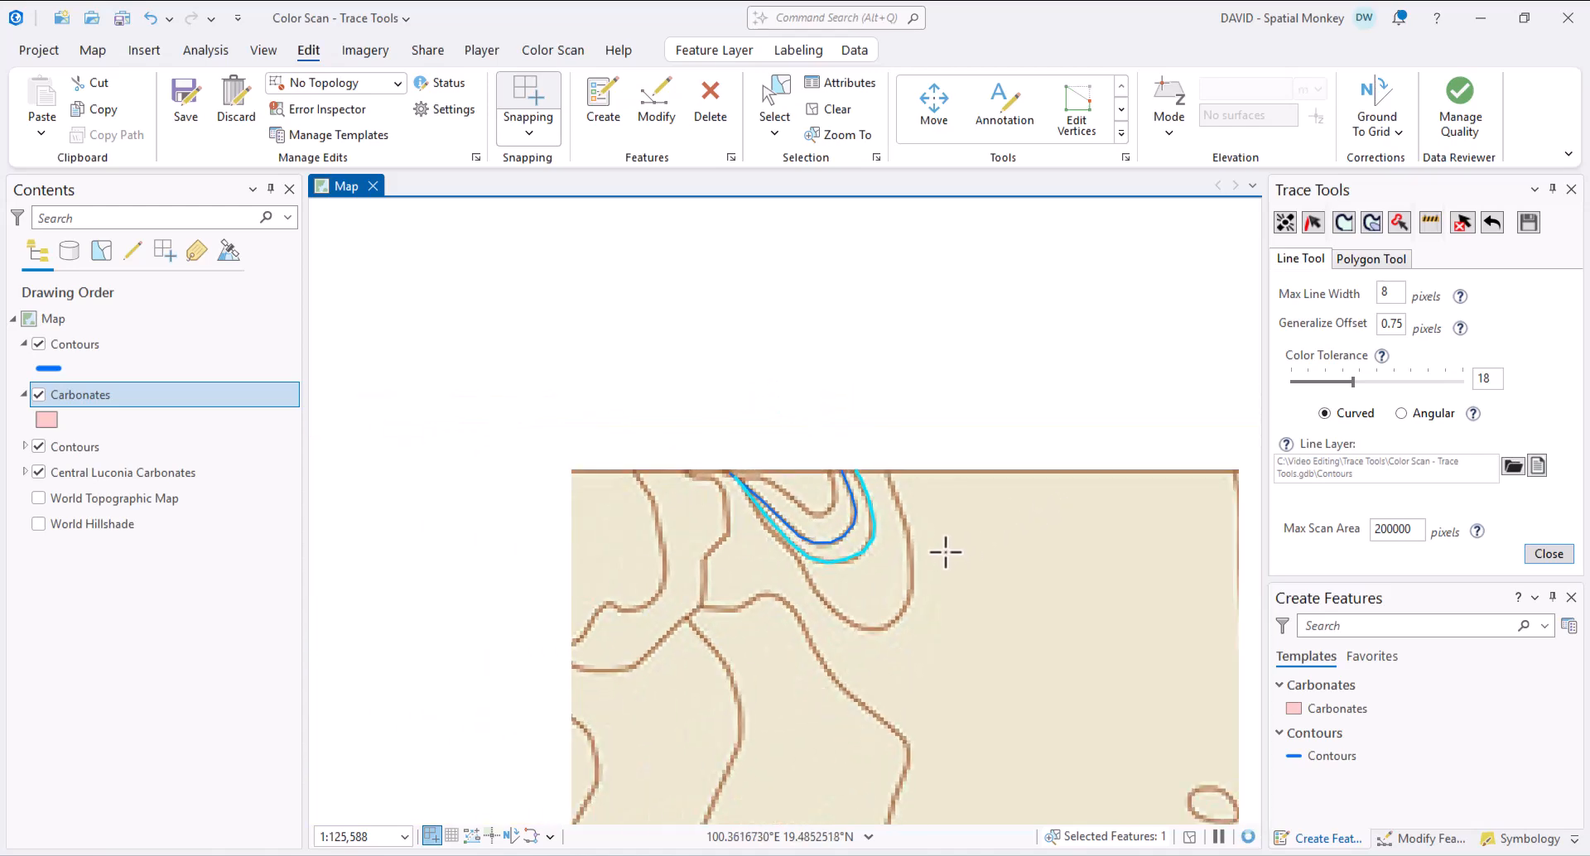
click(831, 112)
scroll(1044, 638, down, 3)
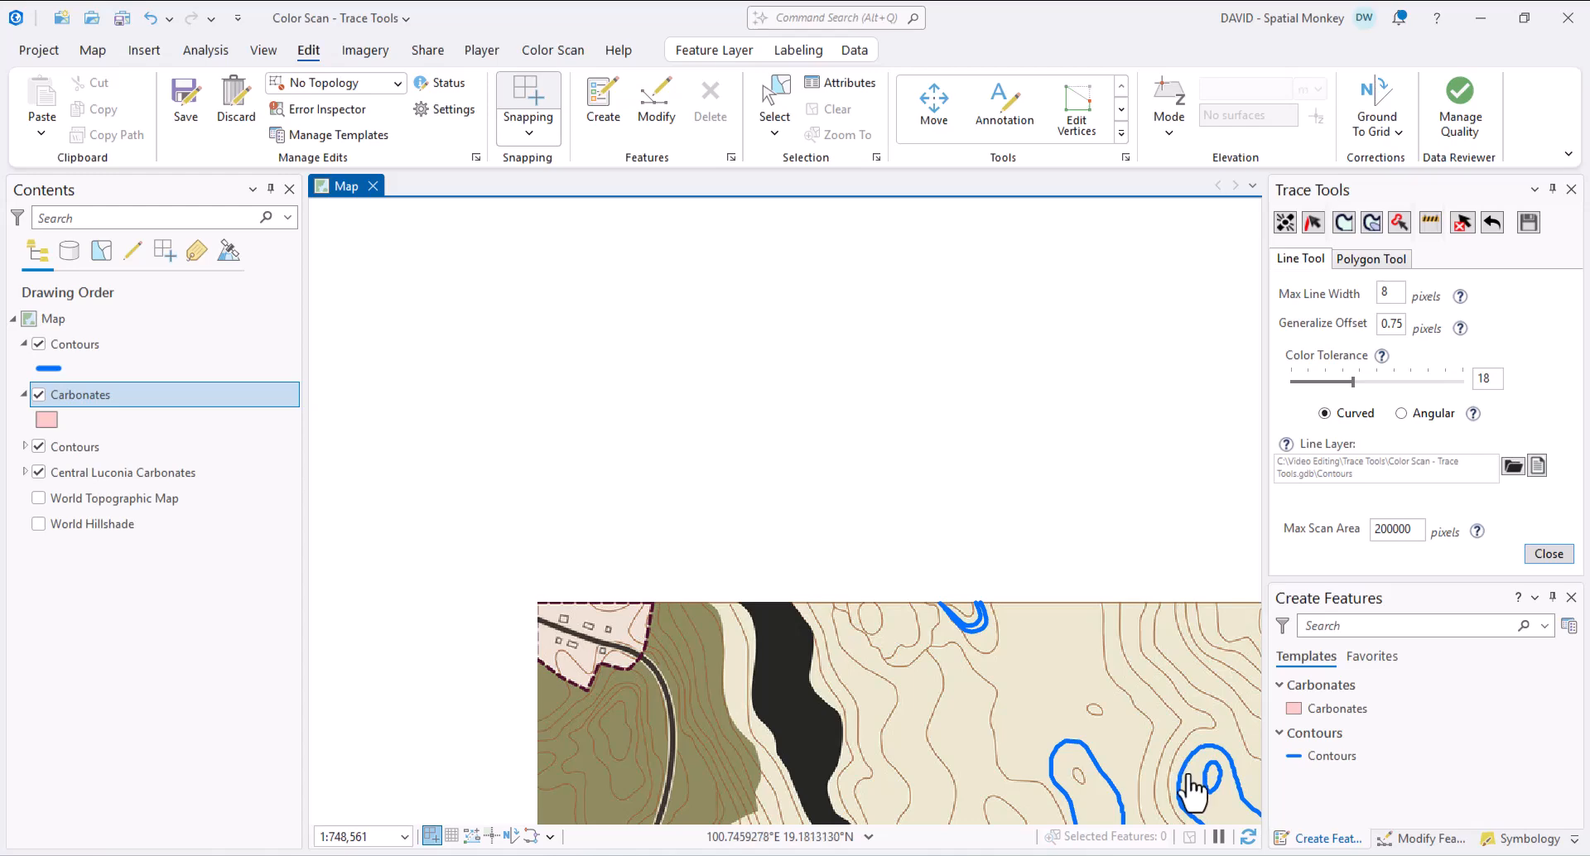
drag(1192, 791, 863, 440)
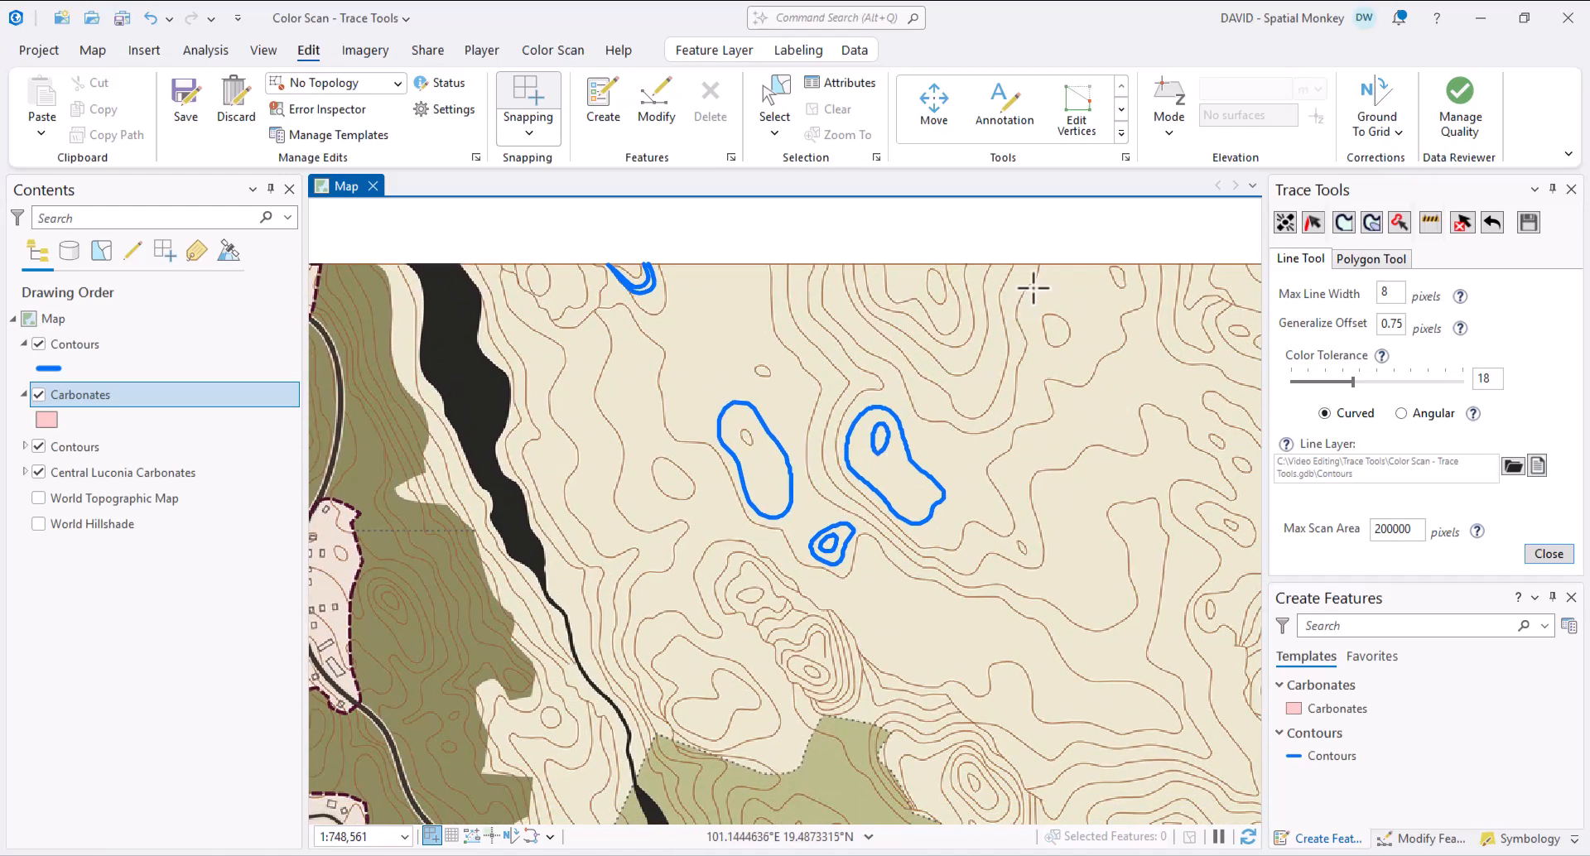
scroll(1033, 288, up, 3)
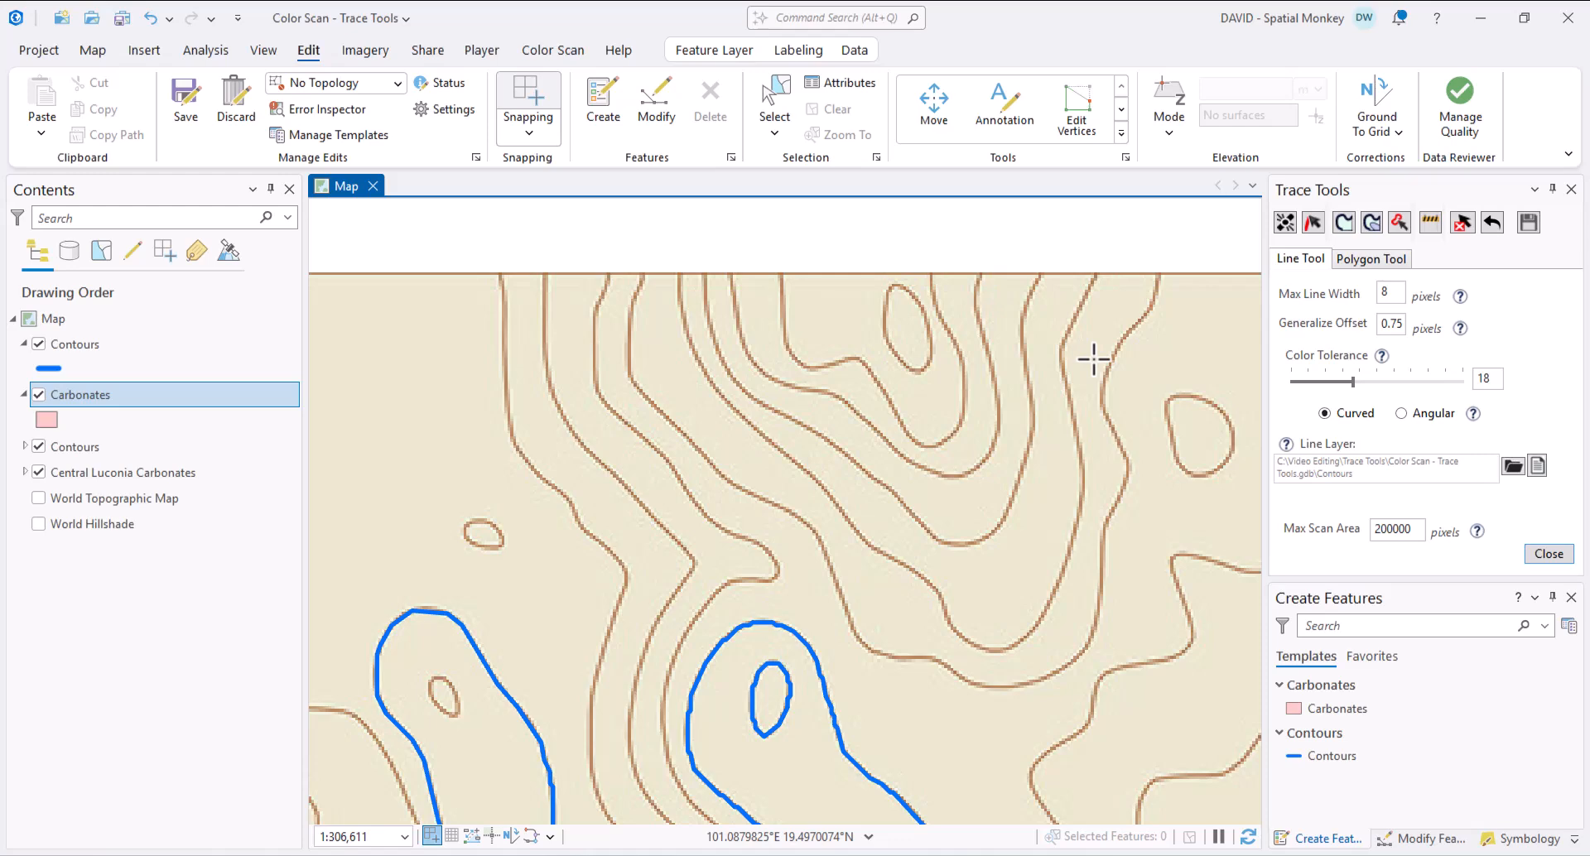
- Draw a barrier line along the scan's top edge and toggle the Barrier Layer to check it
click(1431, 225)
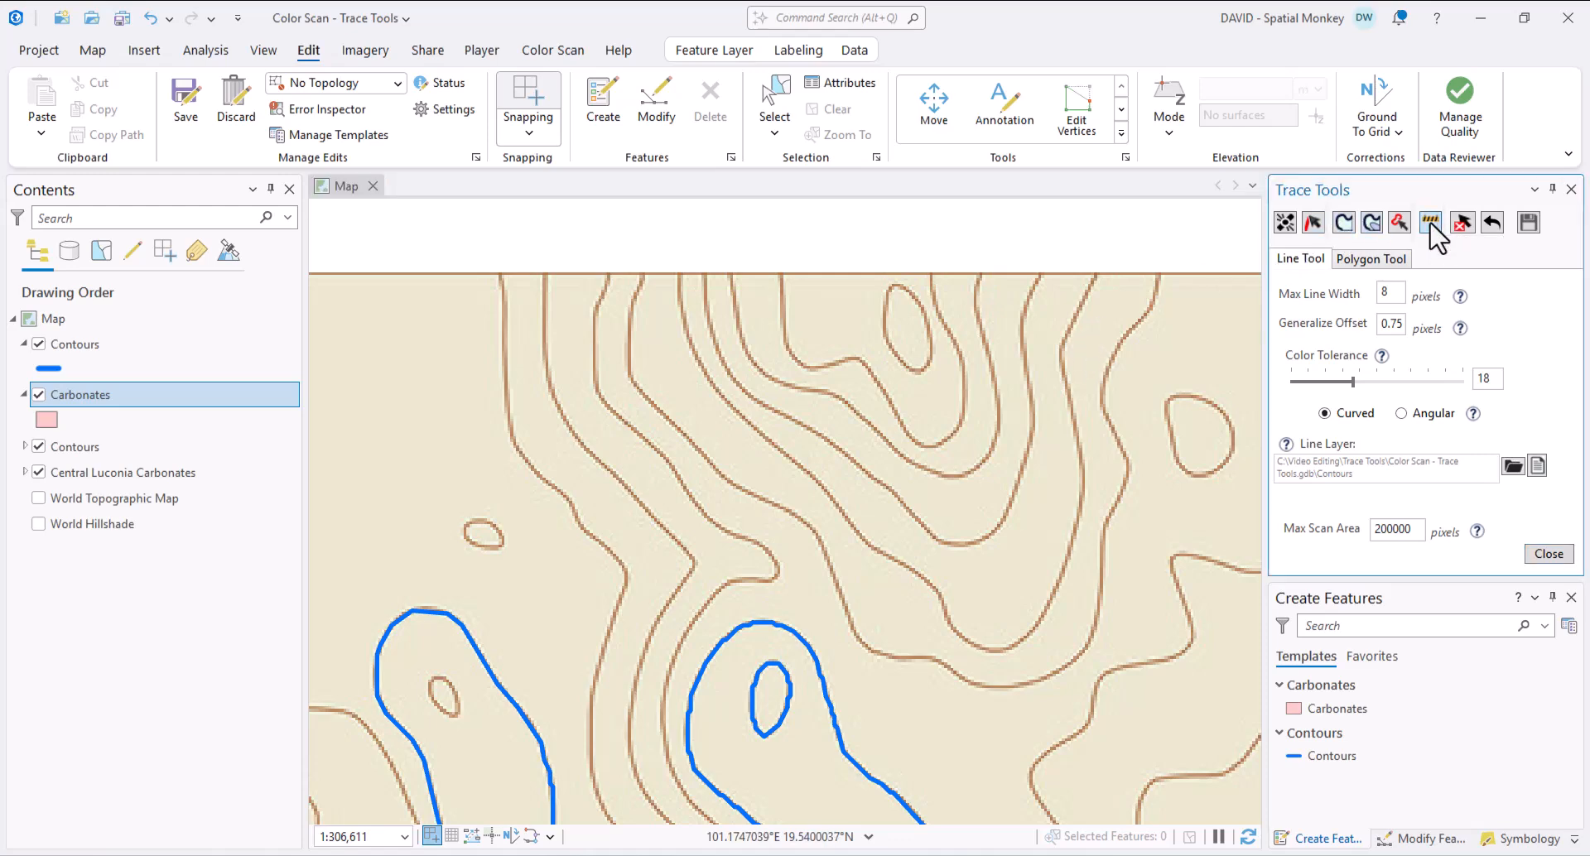
click(664, 276)
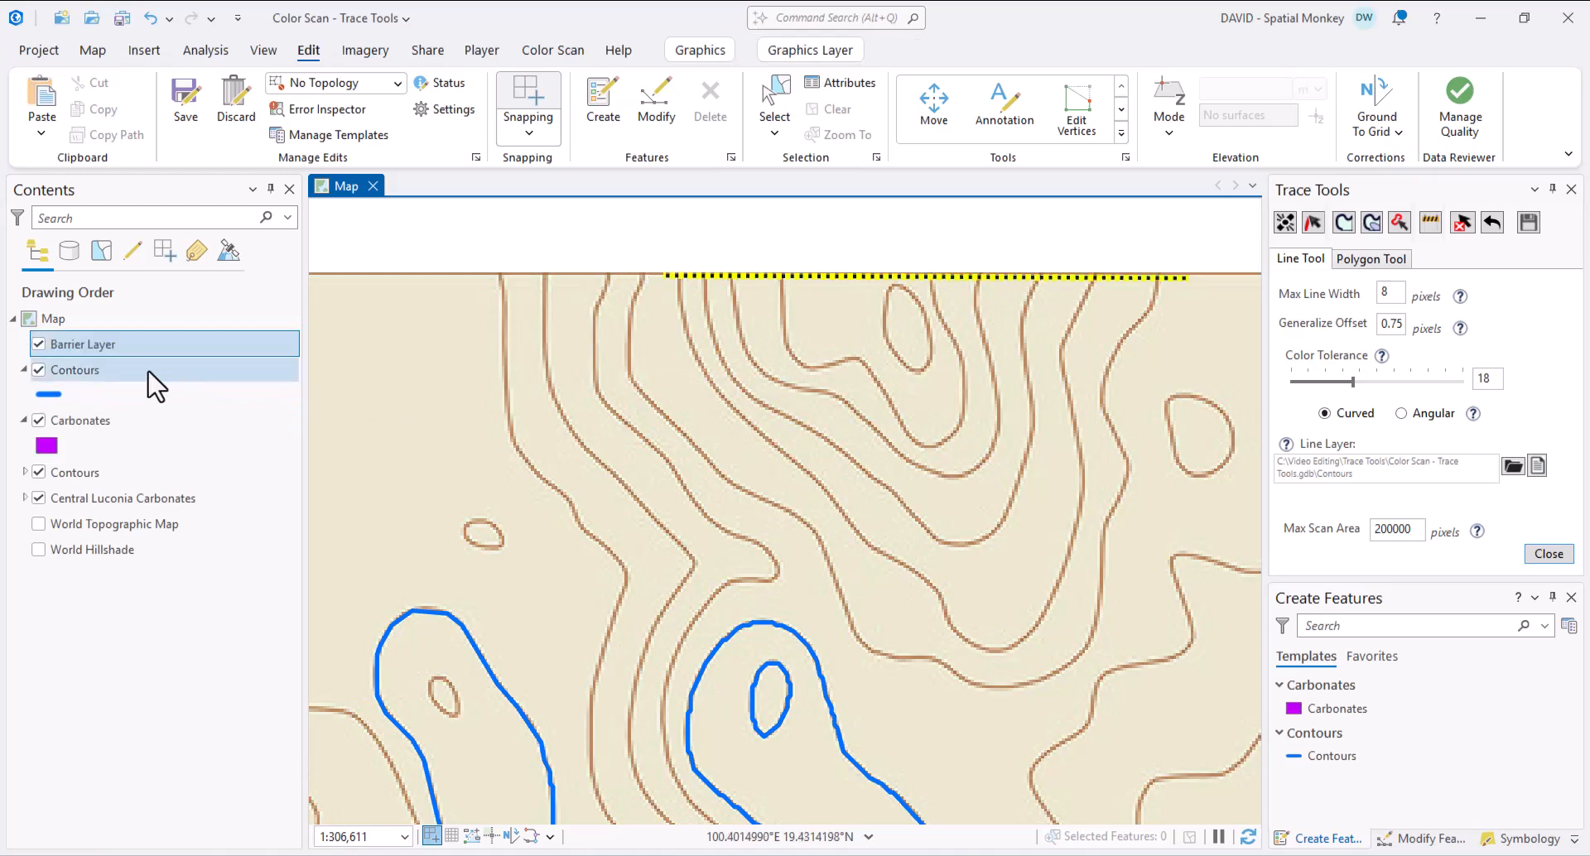
click(38, 344)
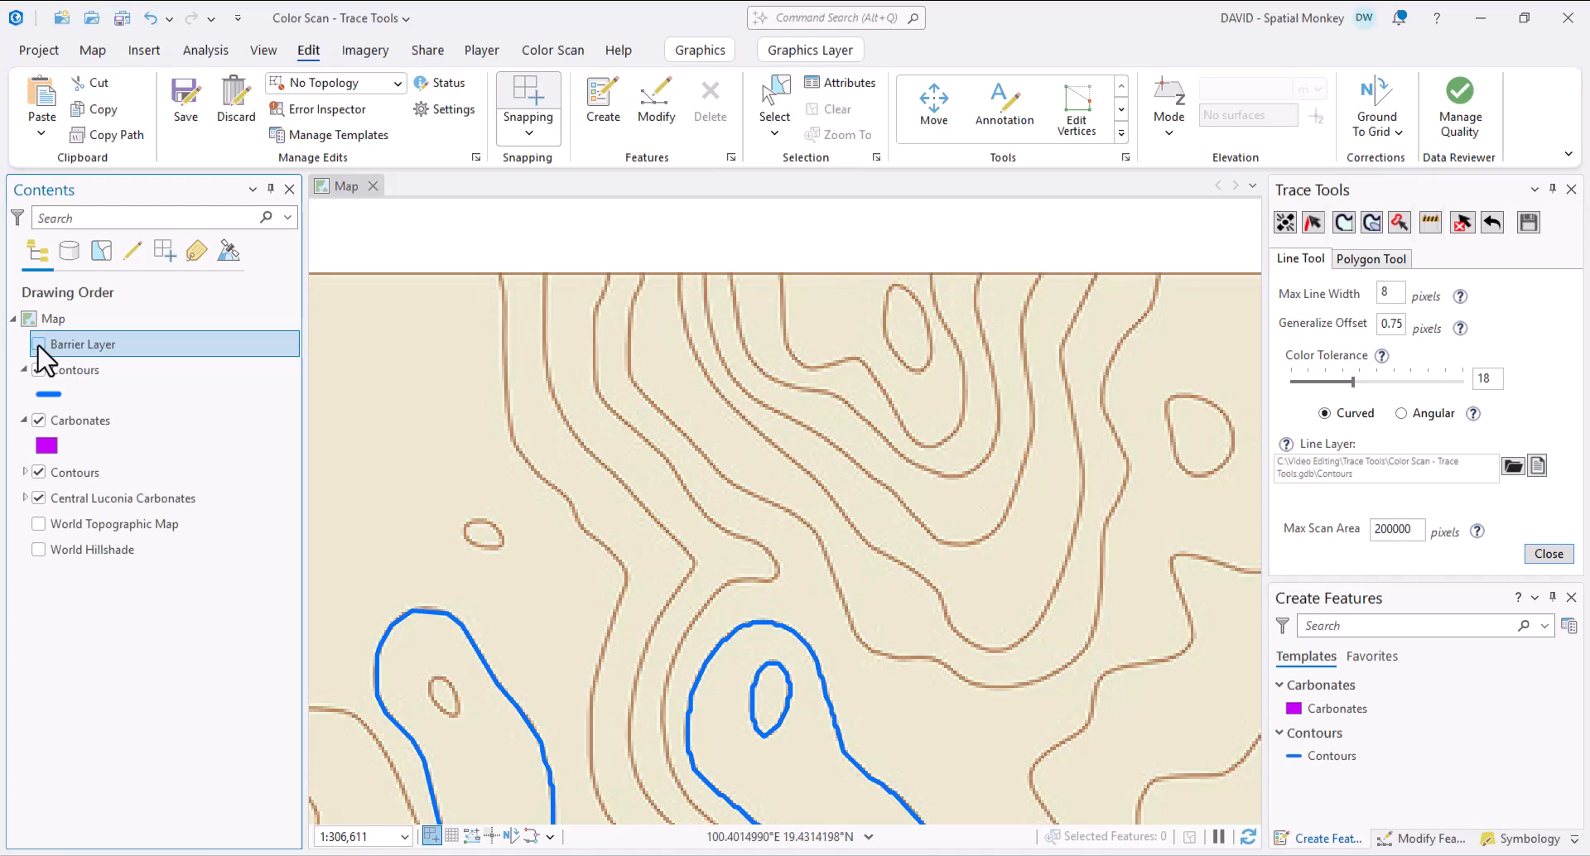
click(38, 344)
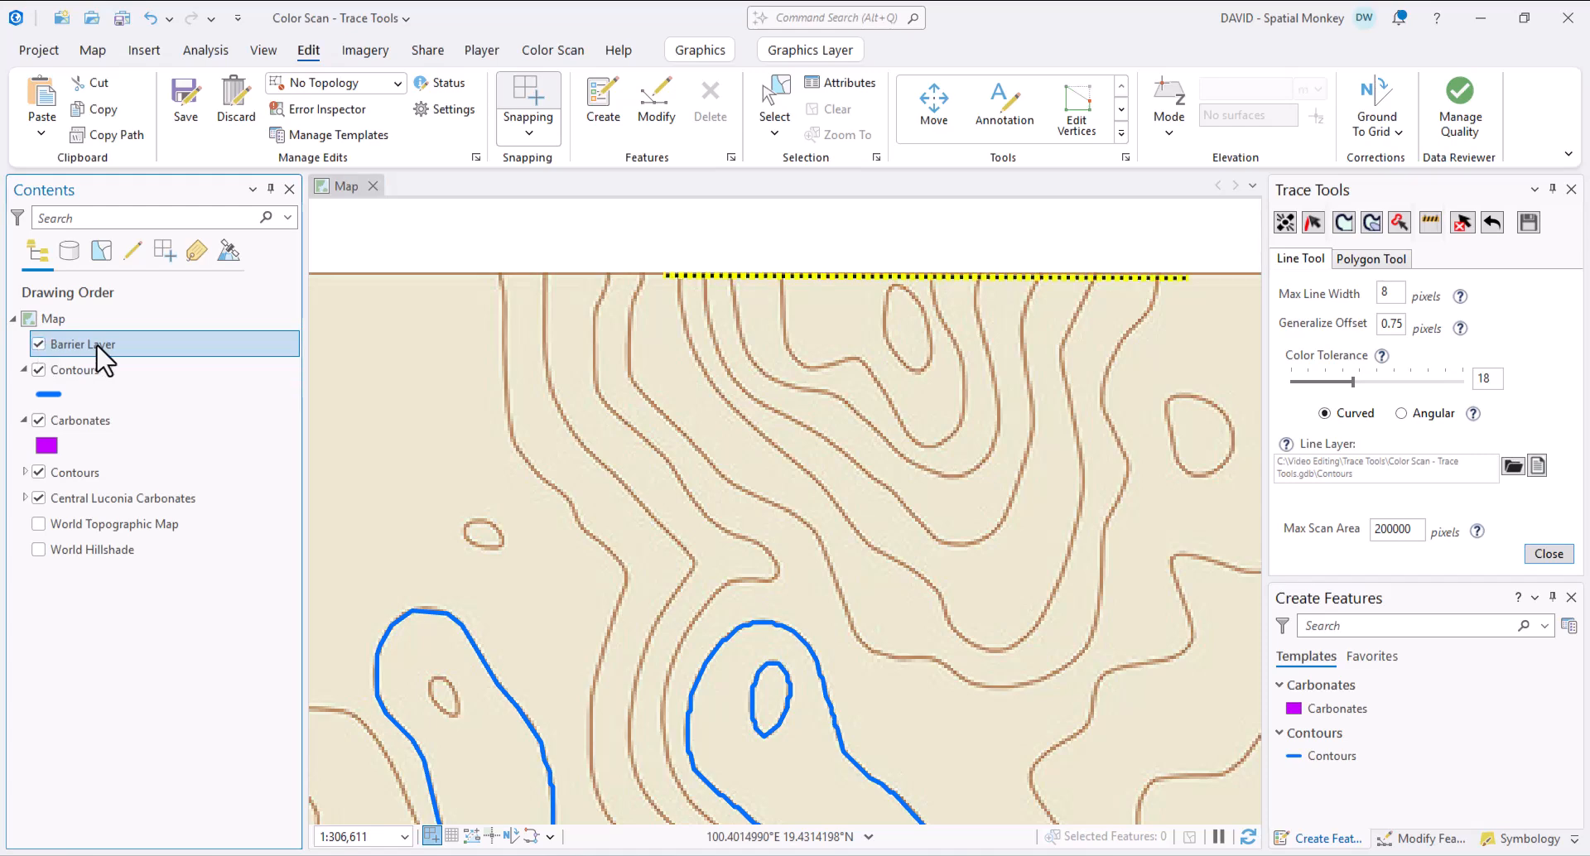
- Trace the contour meeting the barrier so it stops at the top edge
scroll(916, 278, up, 3)
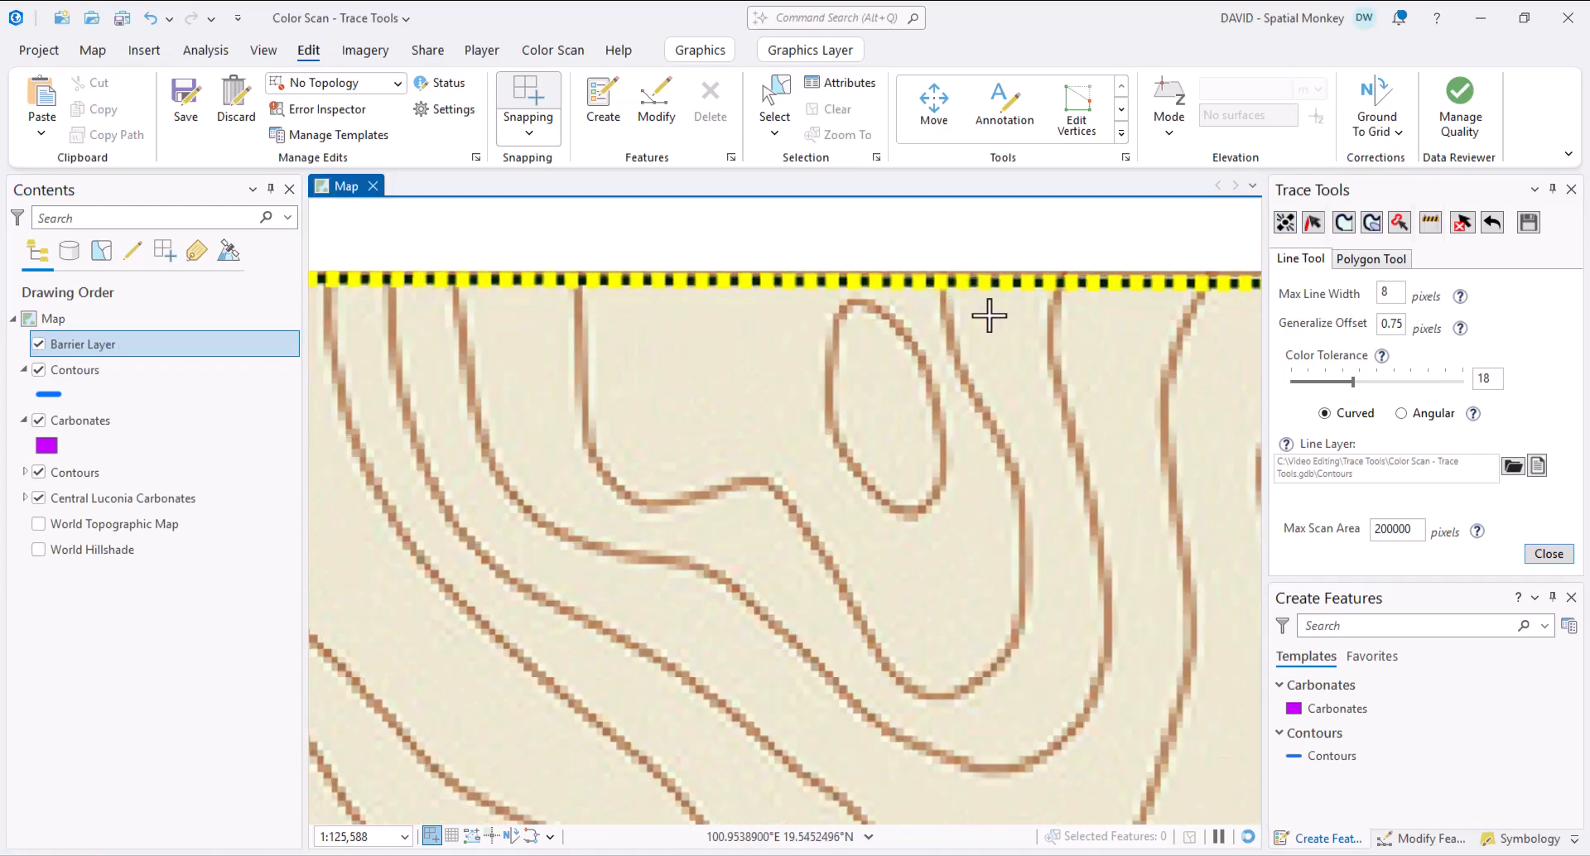
click(955, 385)
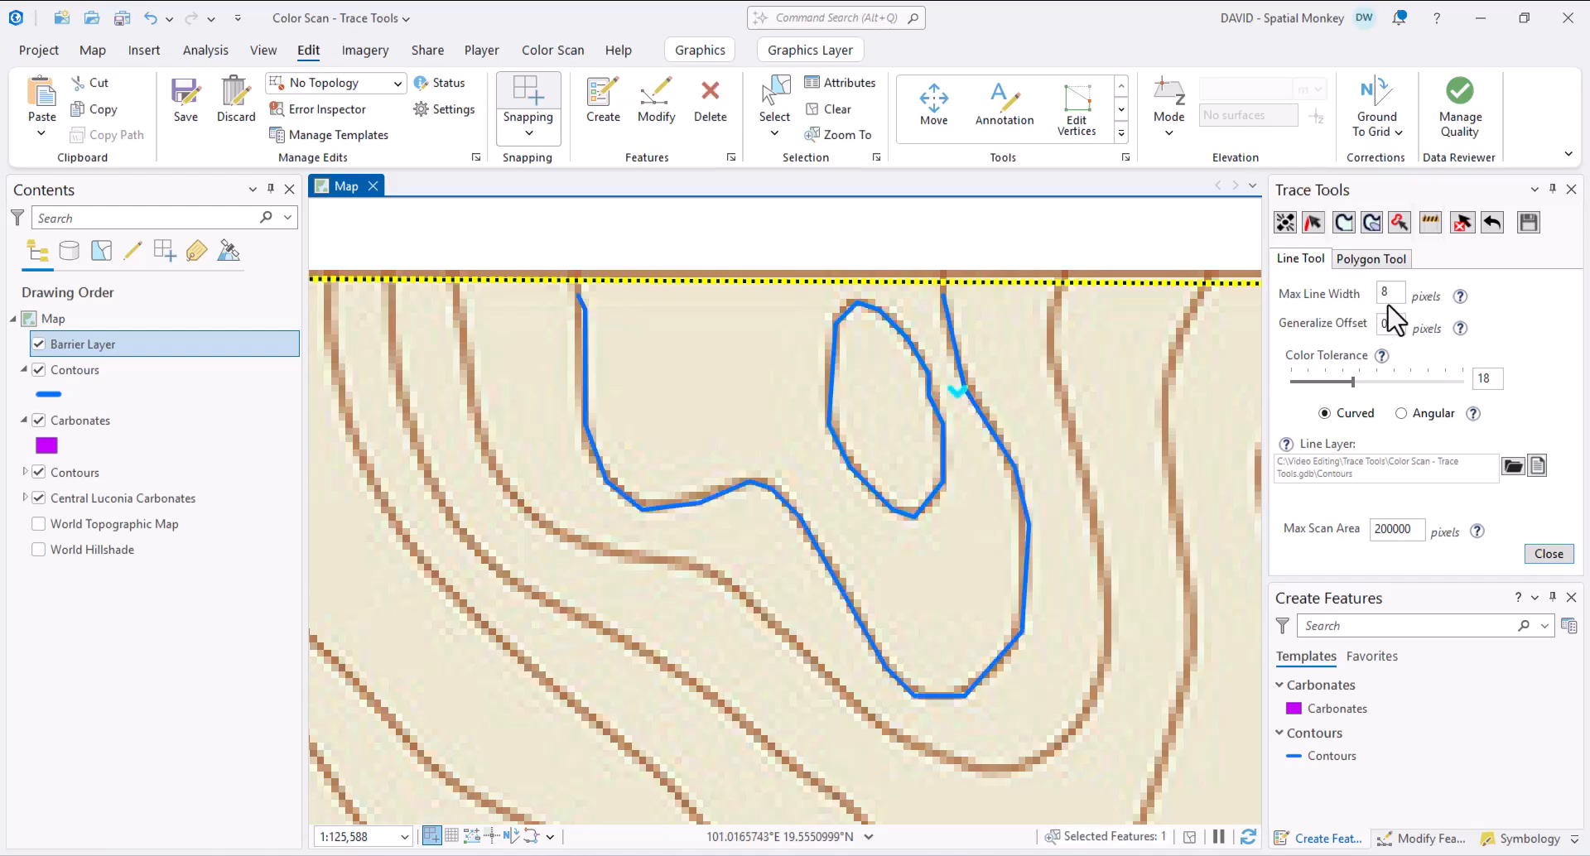
click(1463, 222)
scroll(1162, 506, down, 2)
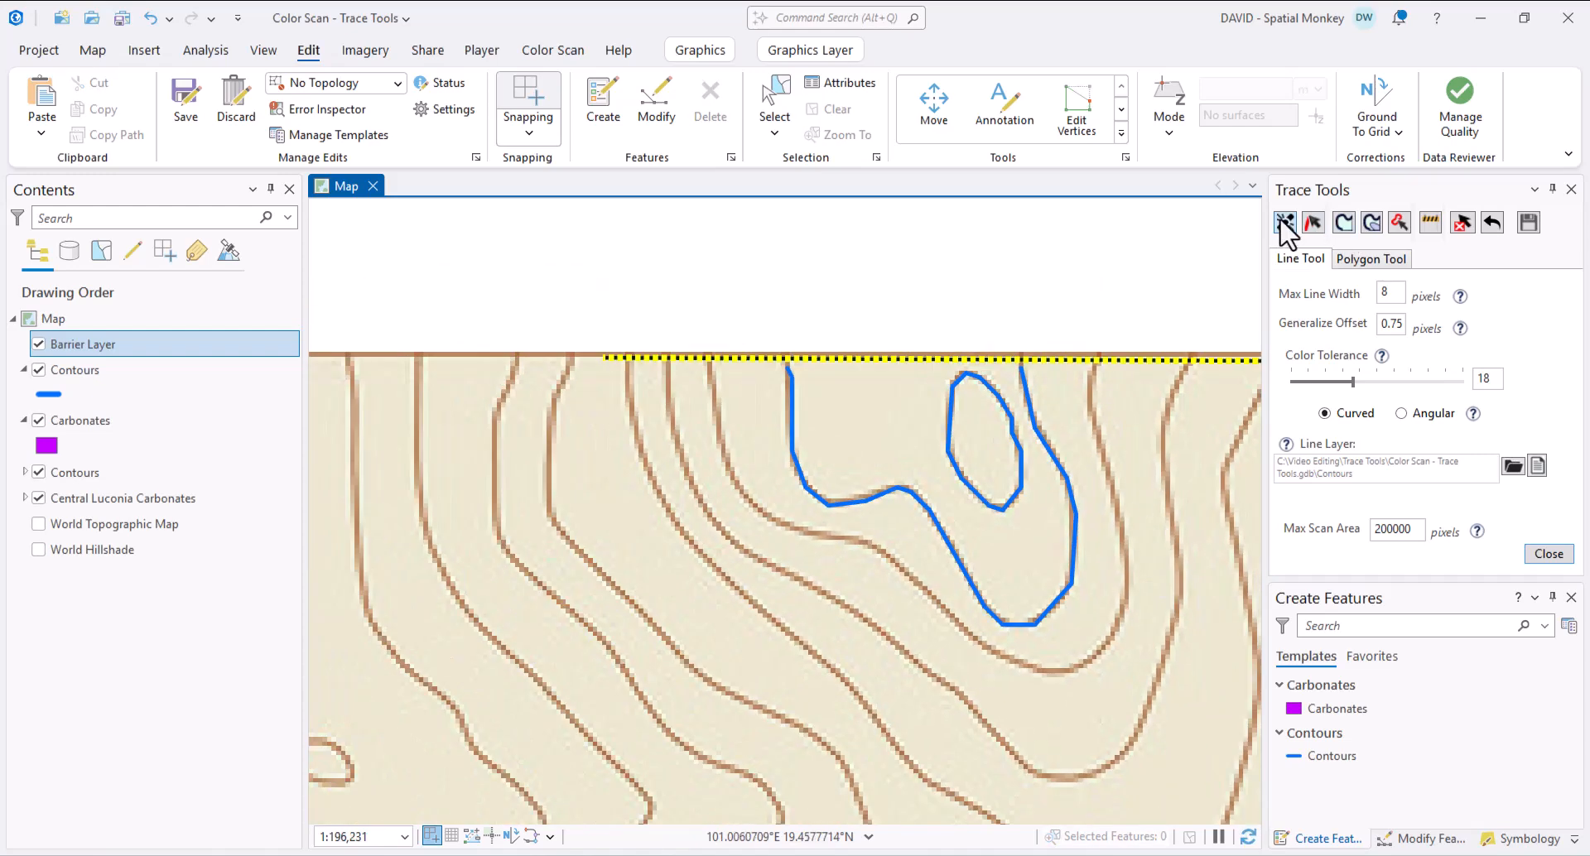
- Trace two more contours below the barrier and hide the scanned topographic map layer
click(1117, 515)
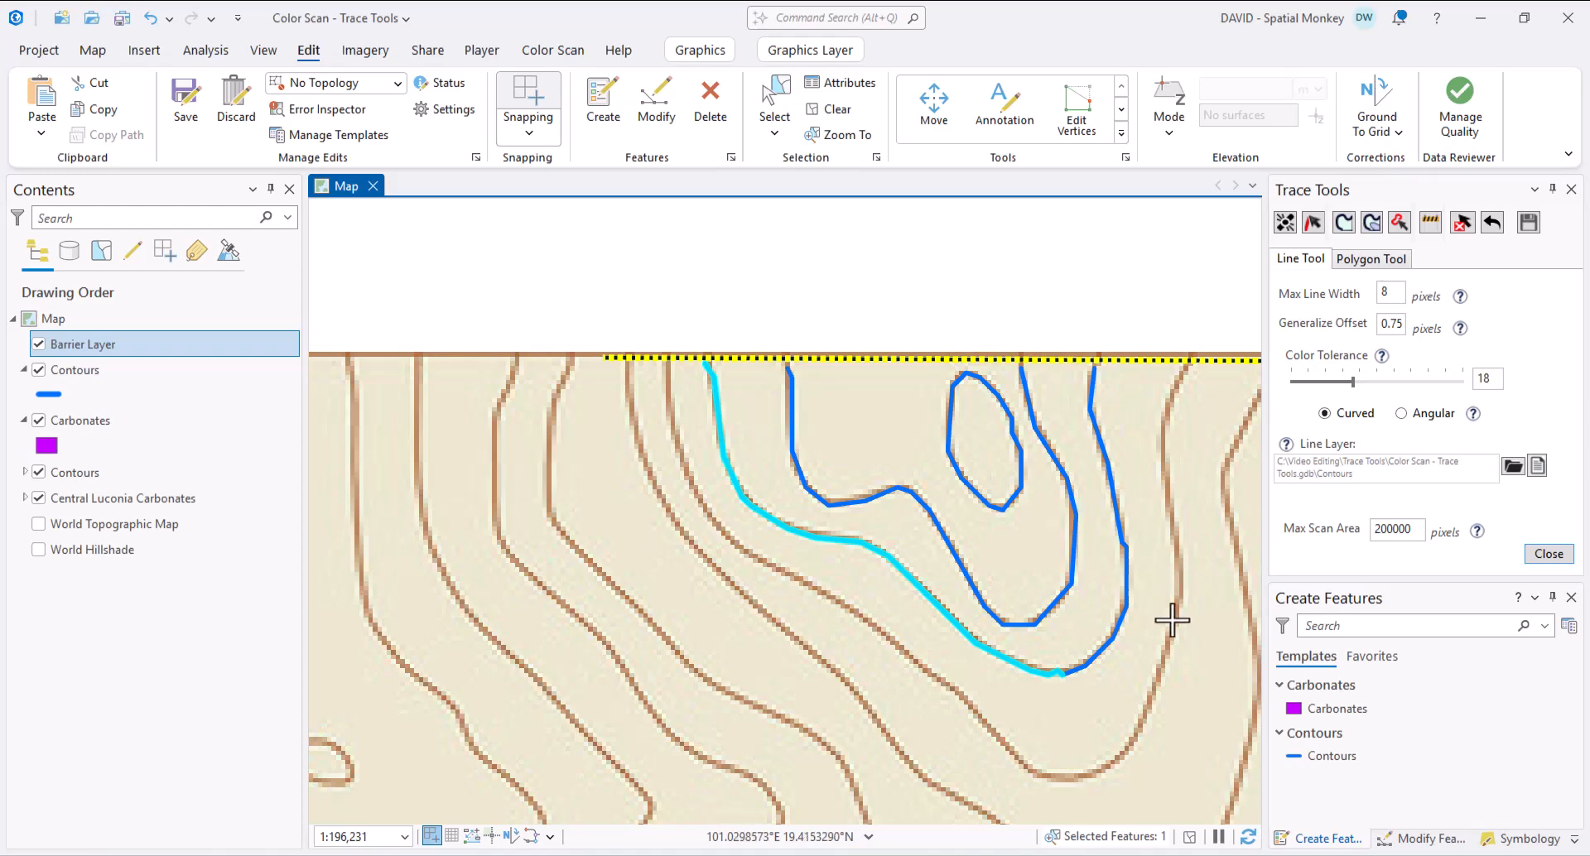
click(1145, 716)
scroll(1219, 747, down, 4)
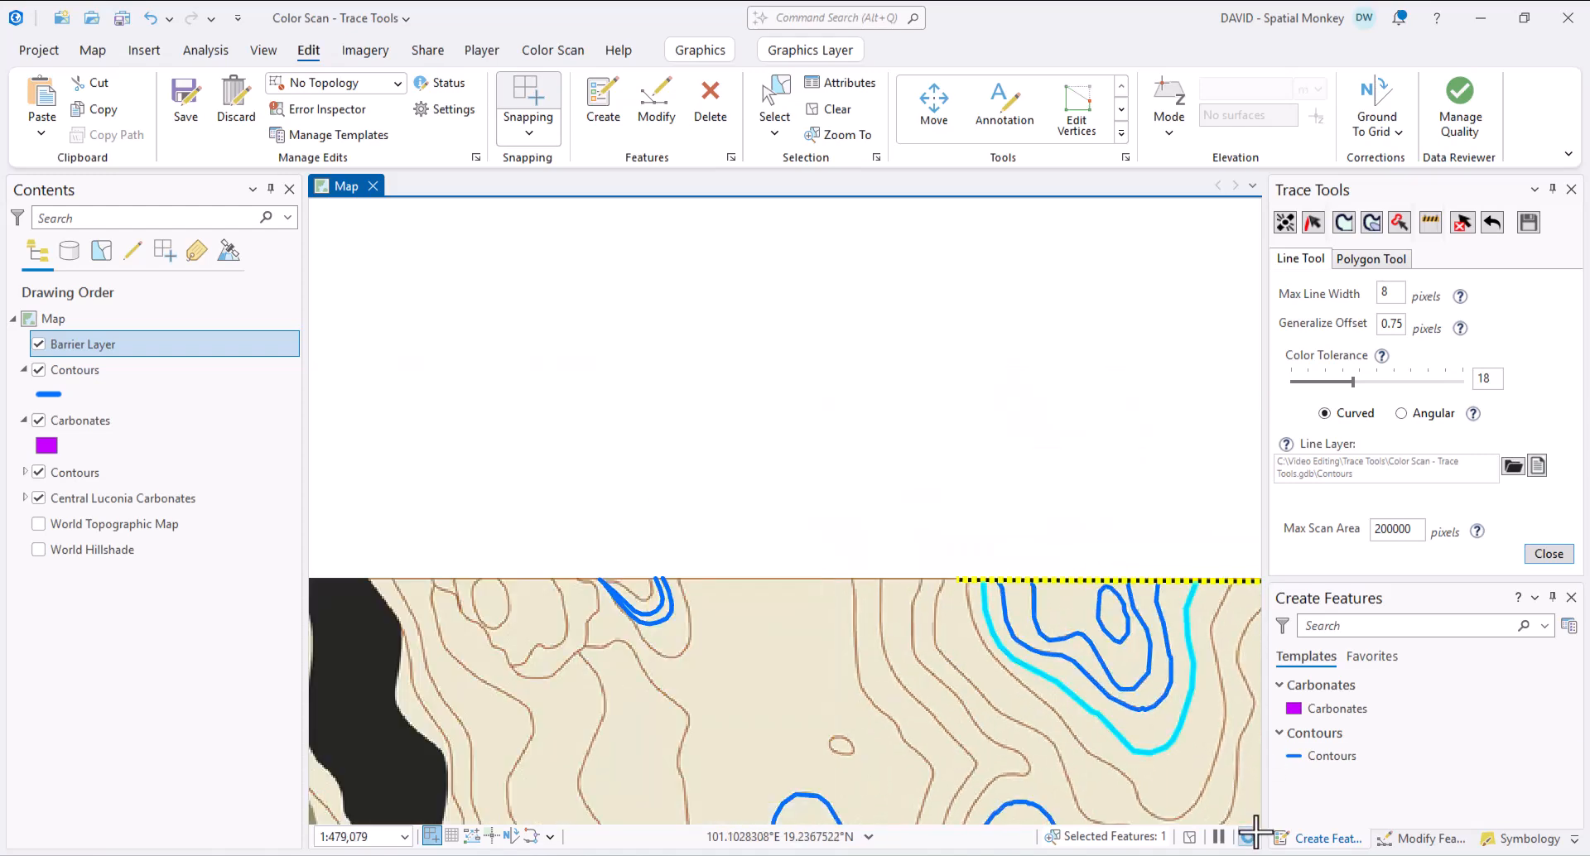
scroll(1235, 805, up, 4)
scroll(1192, 704, down, 4)
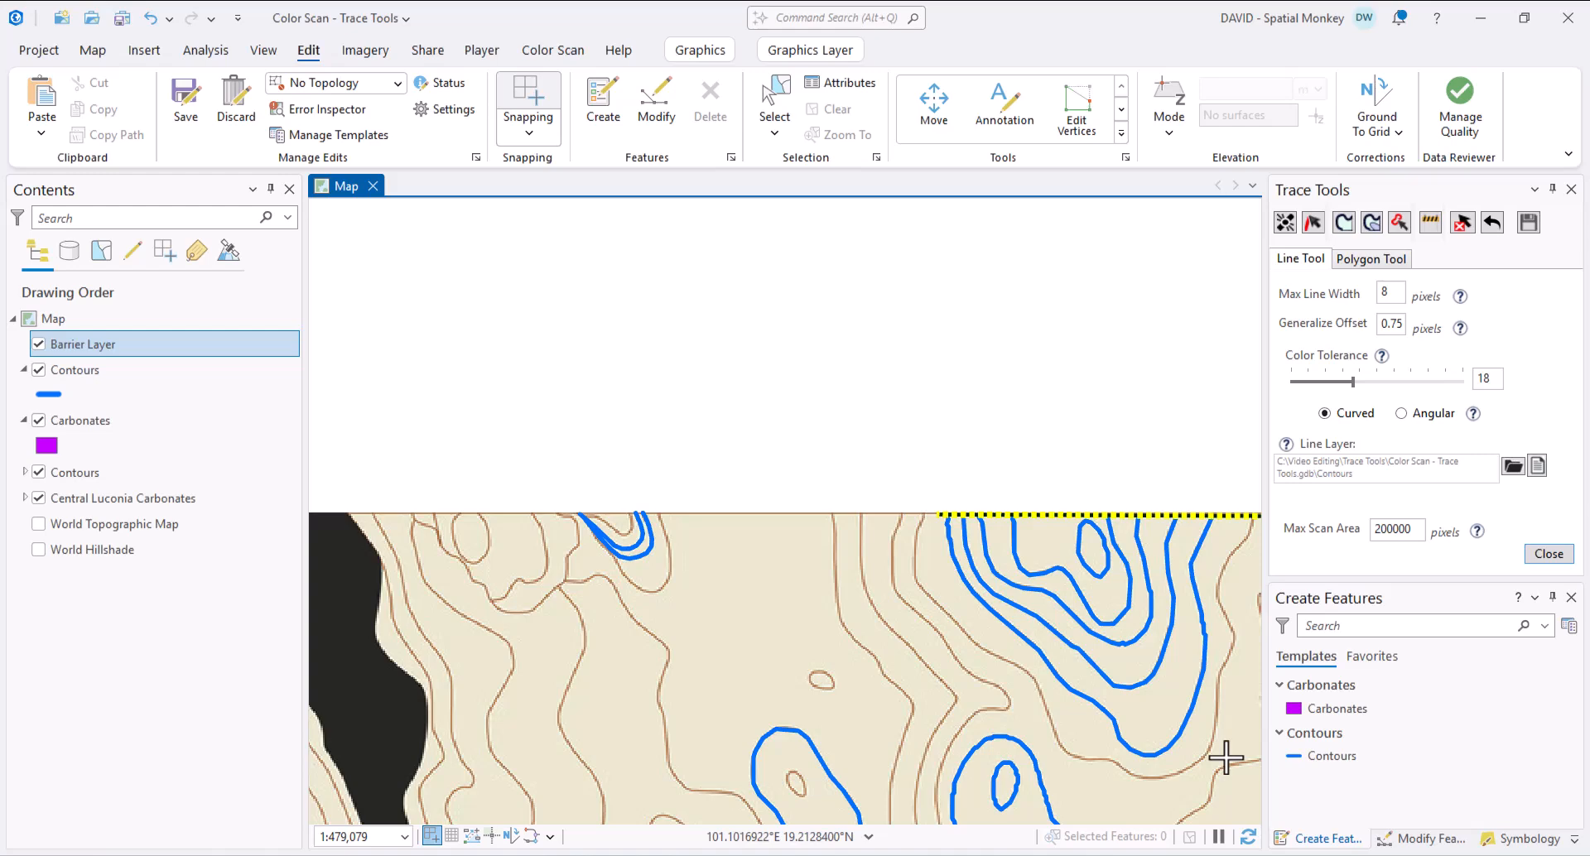
scroll(1148, 643, down, 4)
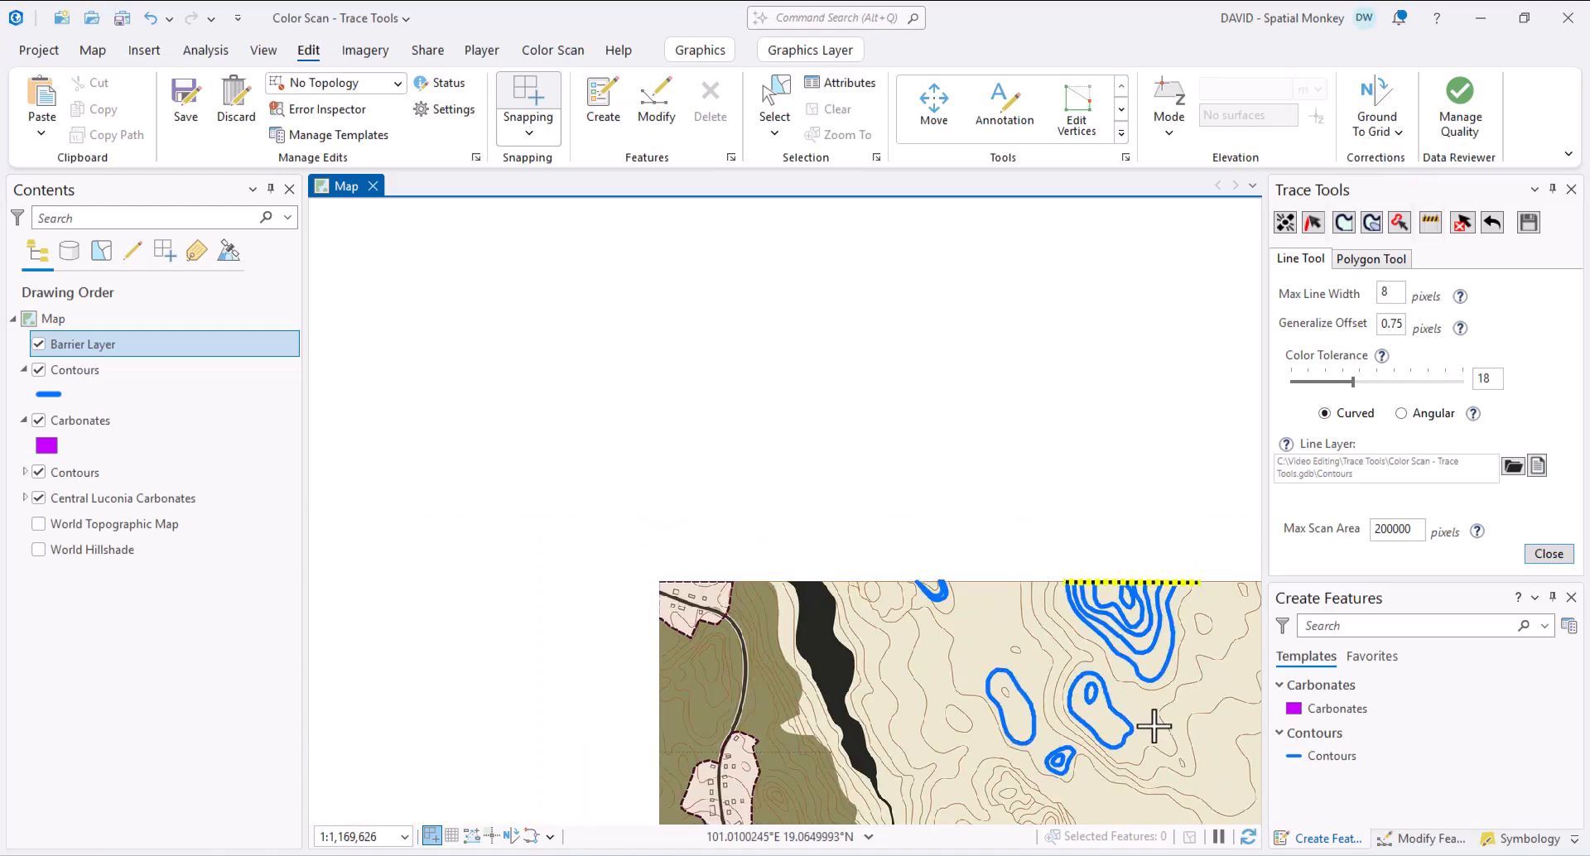
drag(1159, 741, 897, 441)
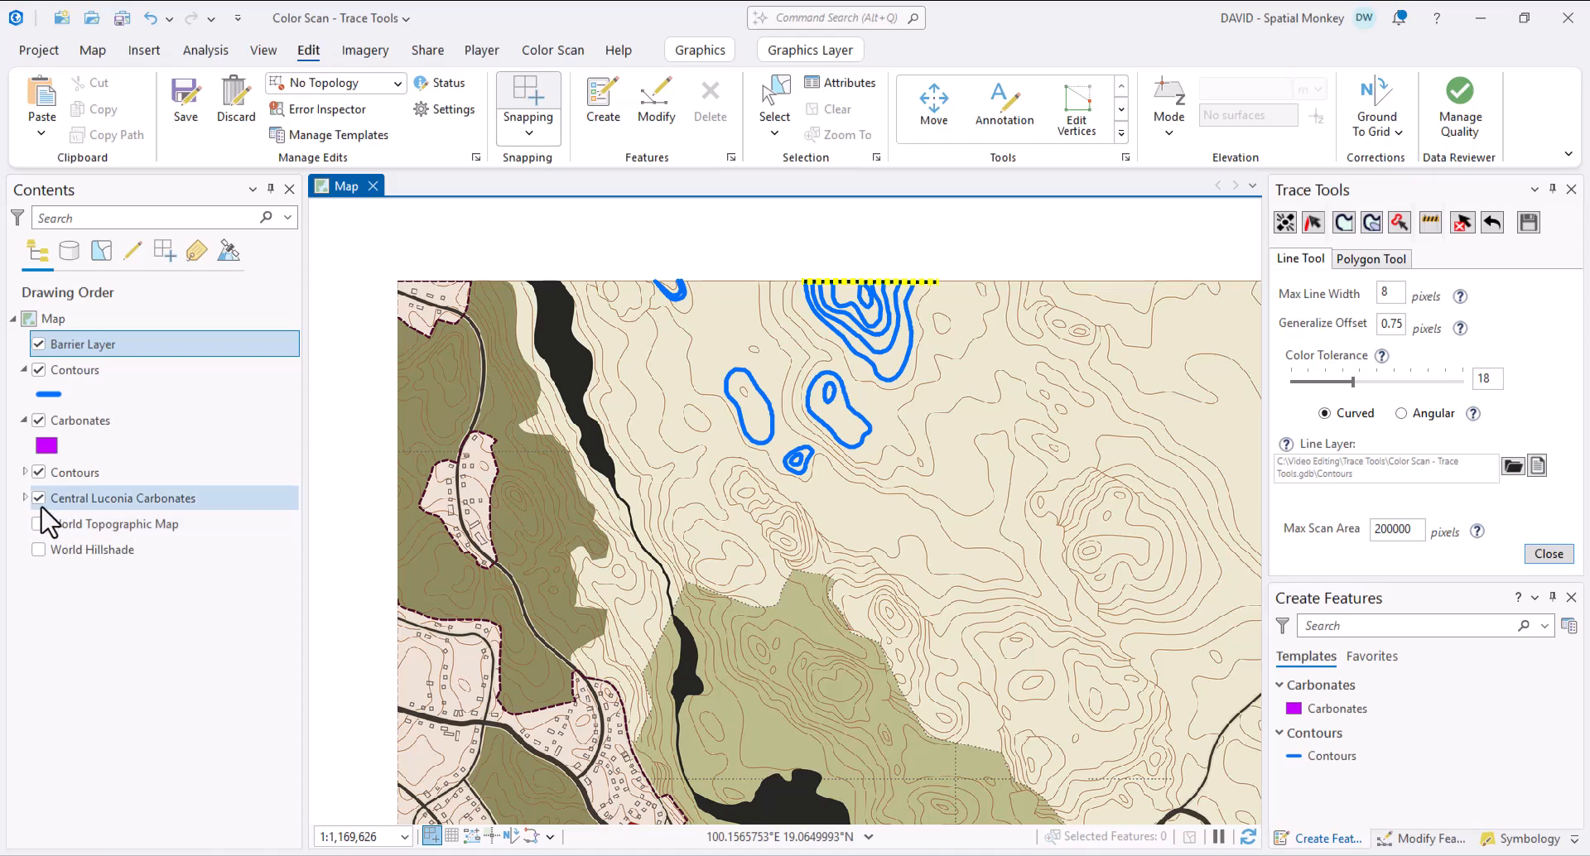
click(38, 473)
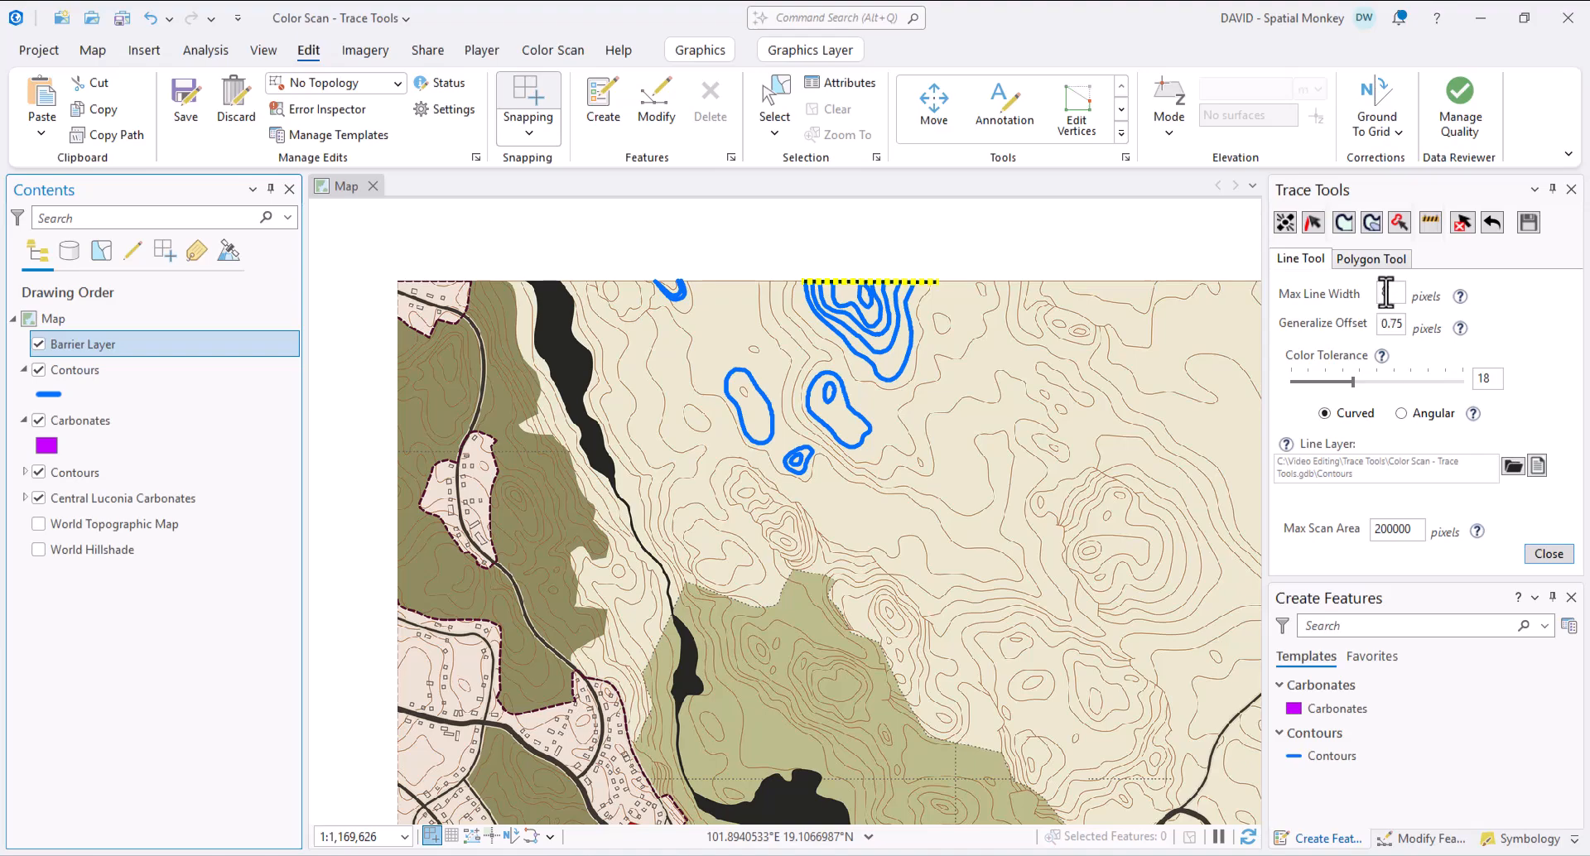
- Try tracing the beige ground and wide black river, dismissing both Max Line Width warnings
scroll(654, 524, up, 3)
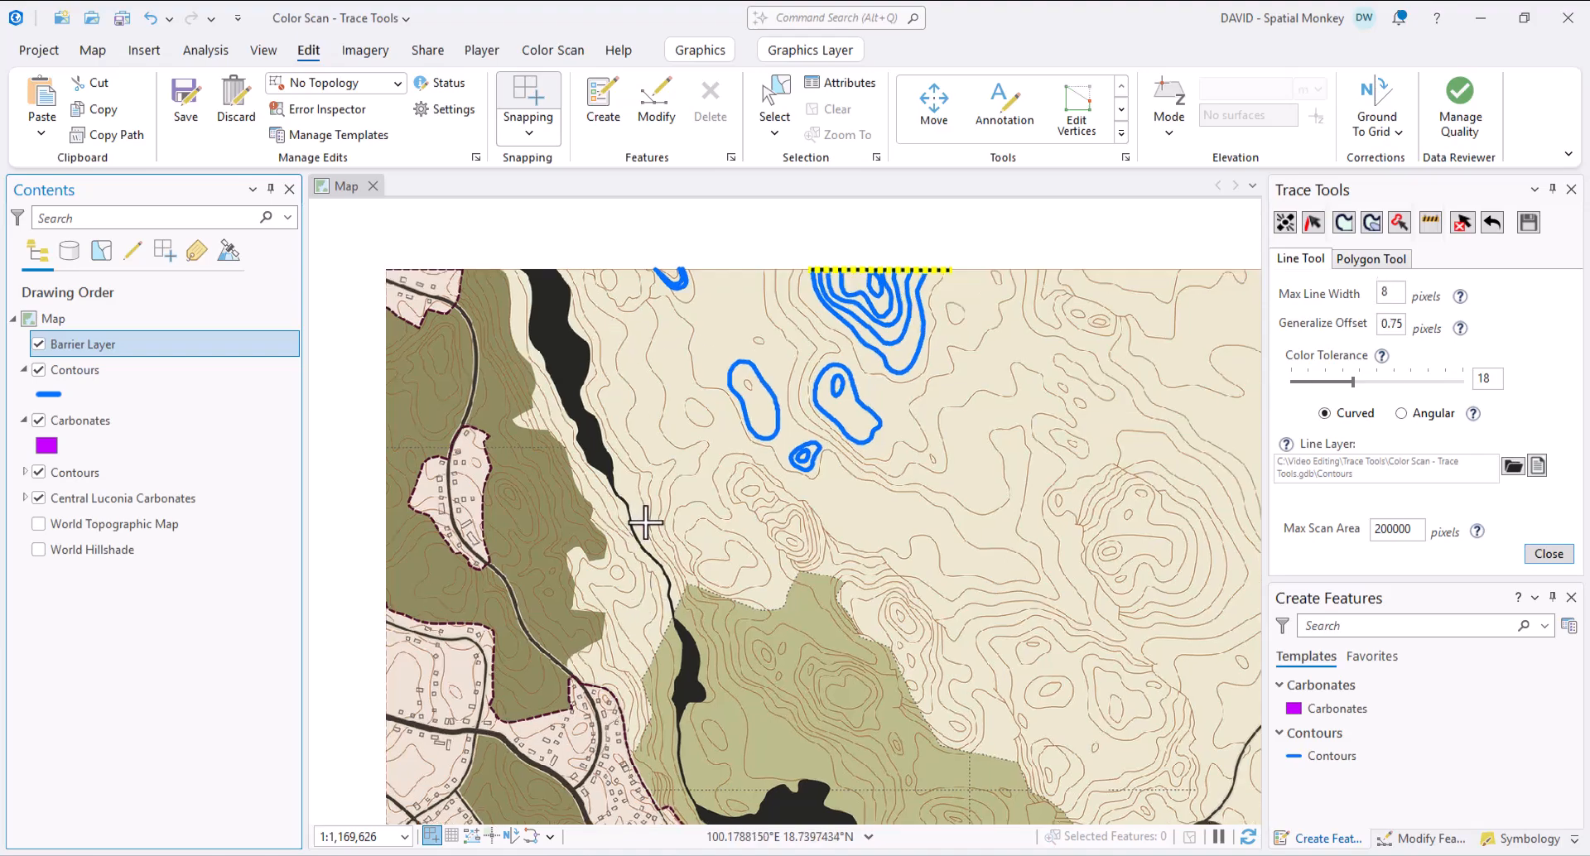
scroll(674, 525, down, 2)
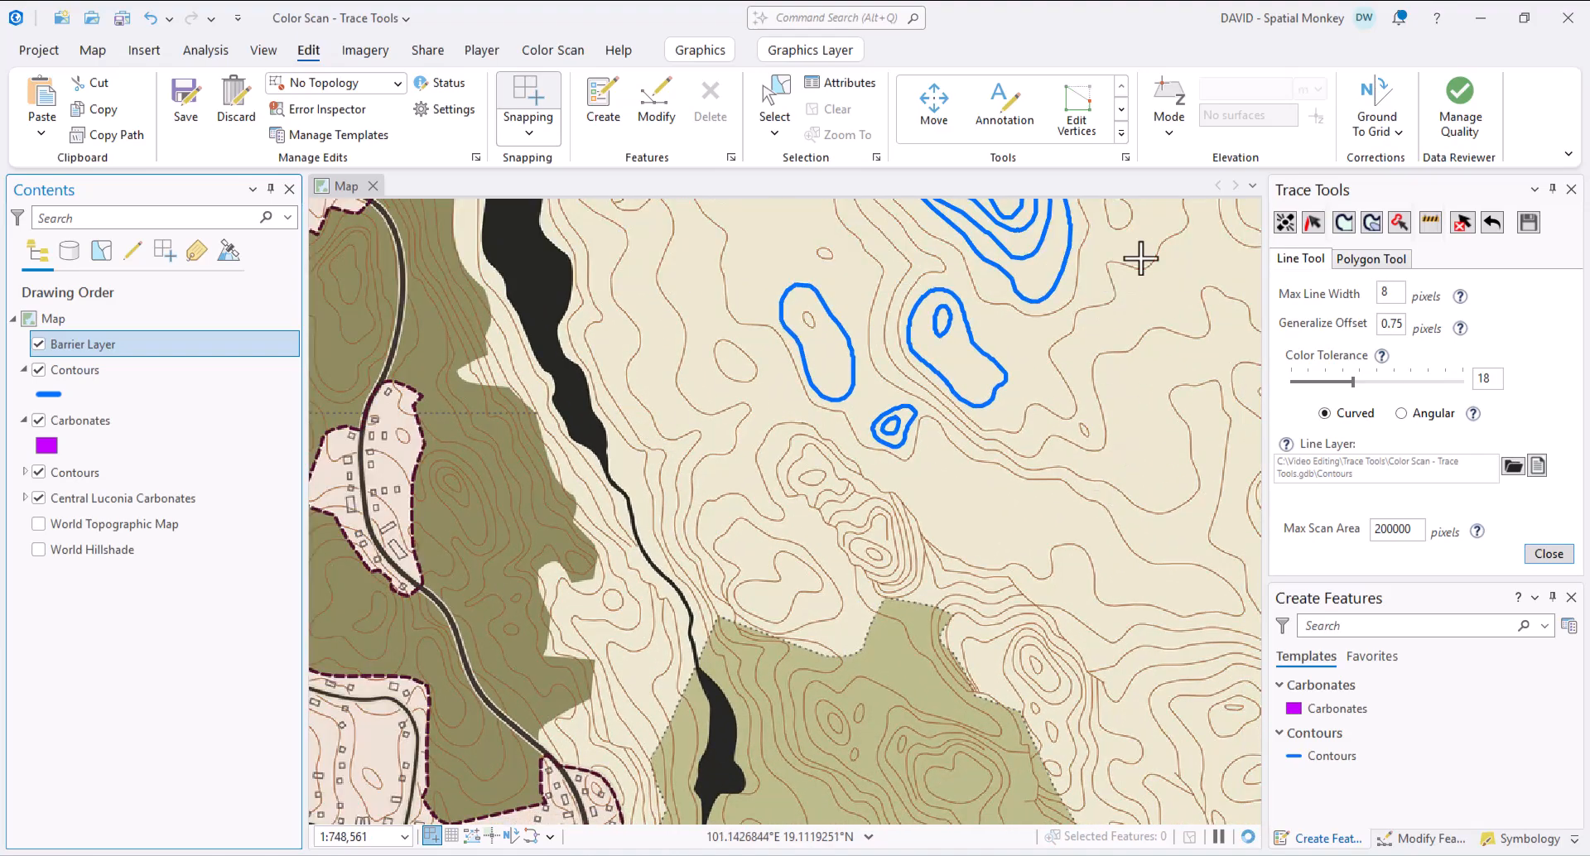
click(1286, 228)
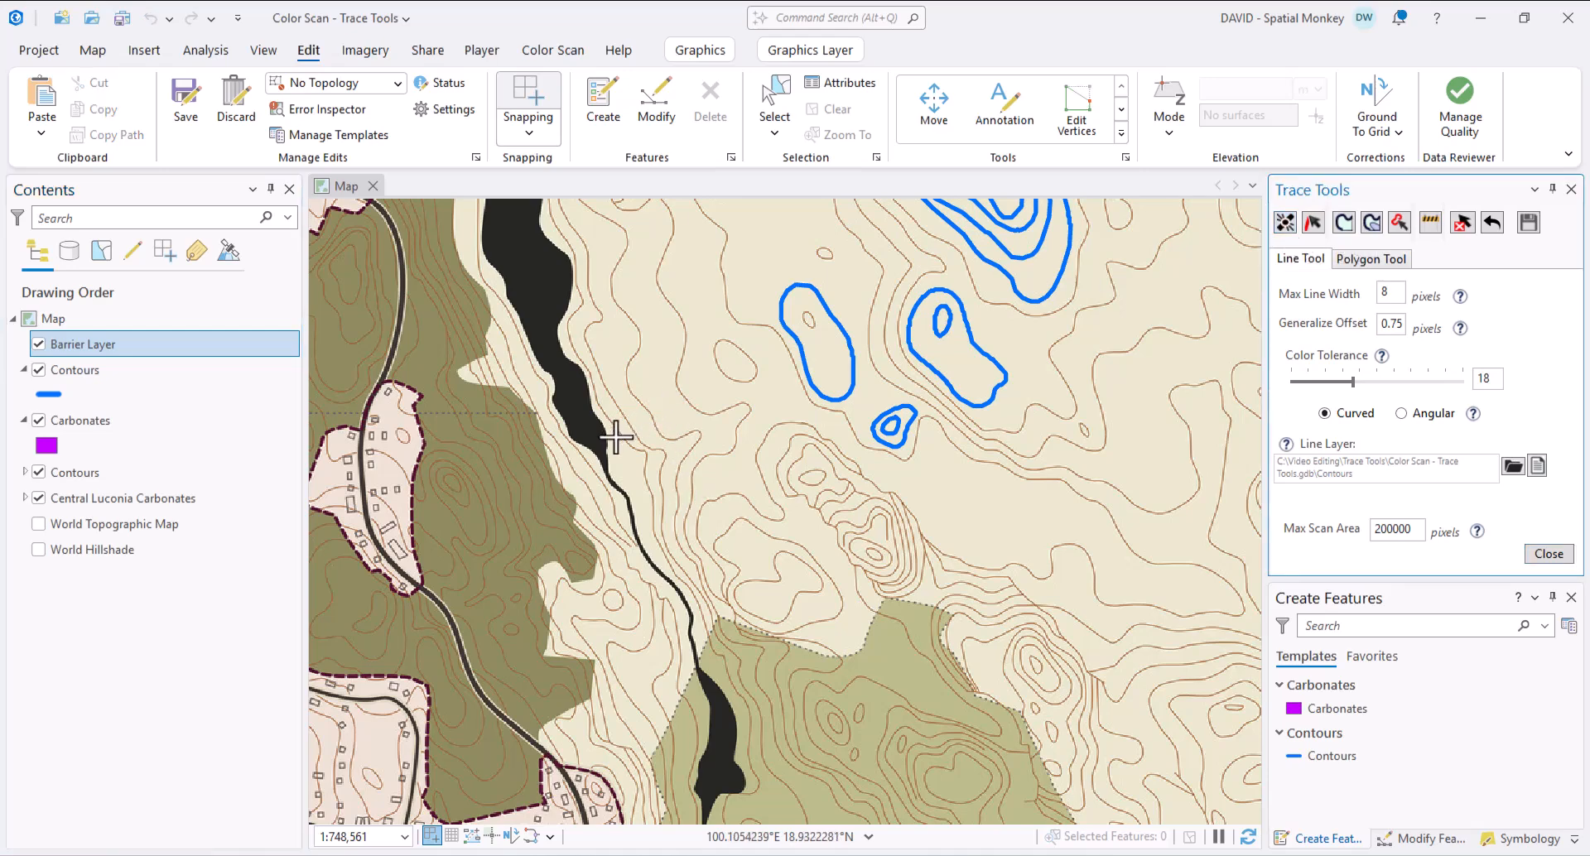
click(662, 397)
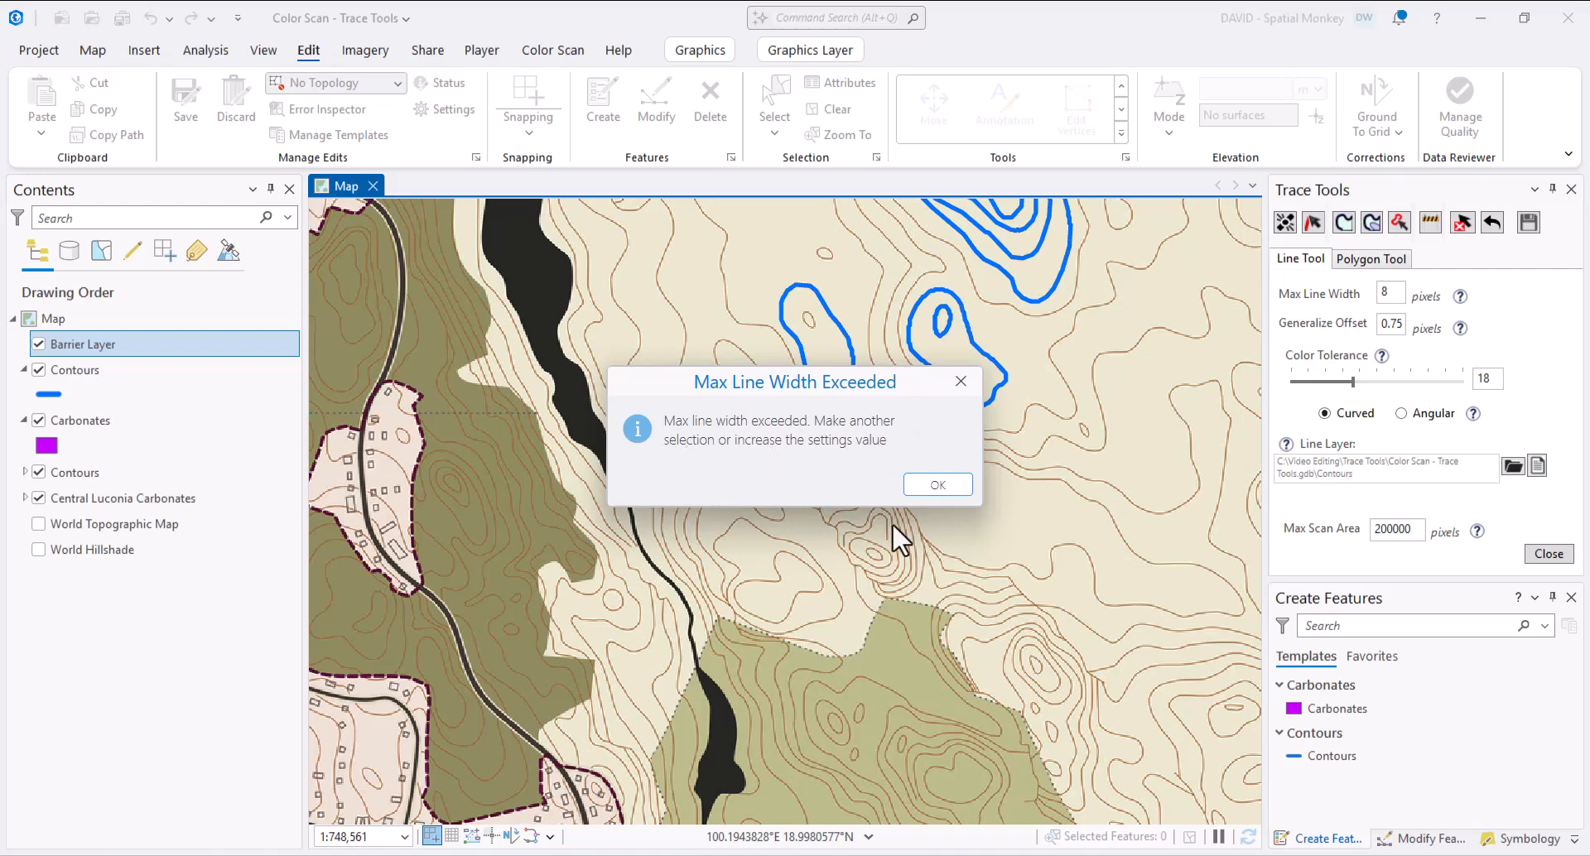
click(953, 487)
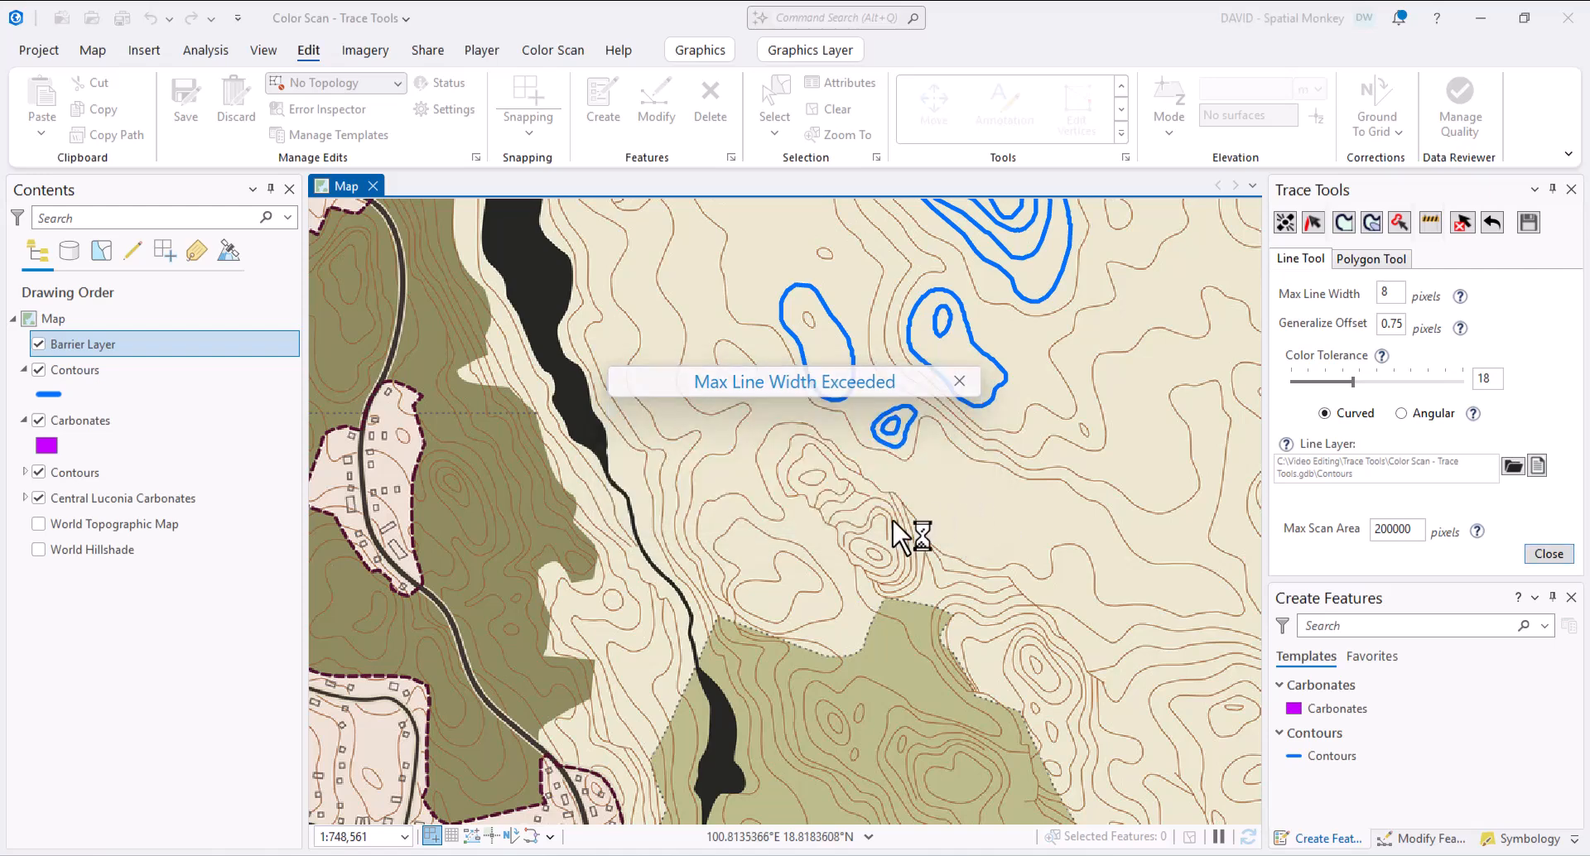
click(573, 403)
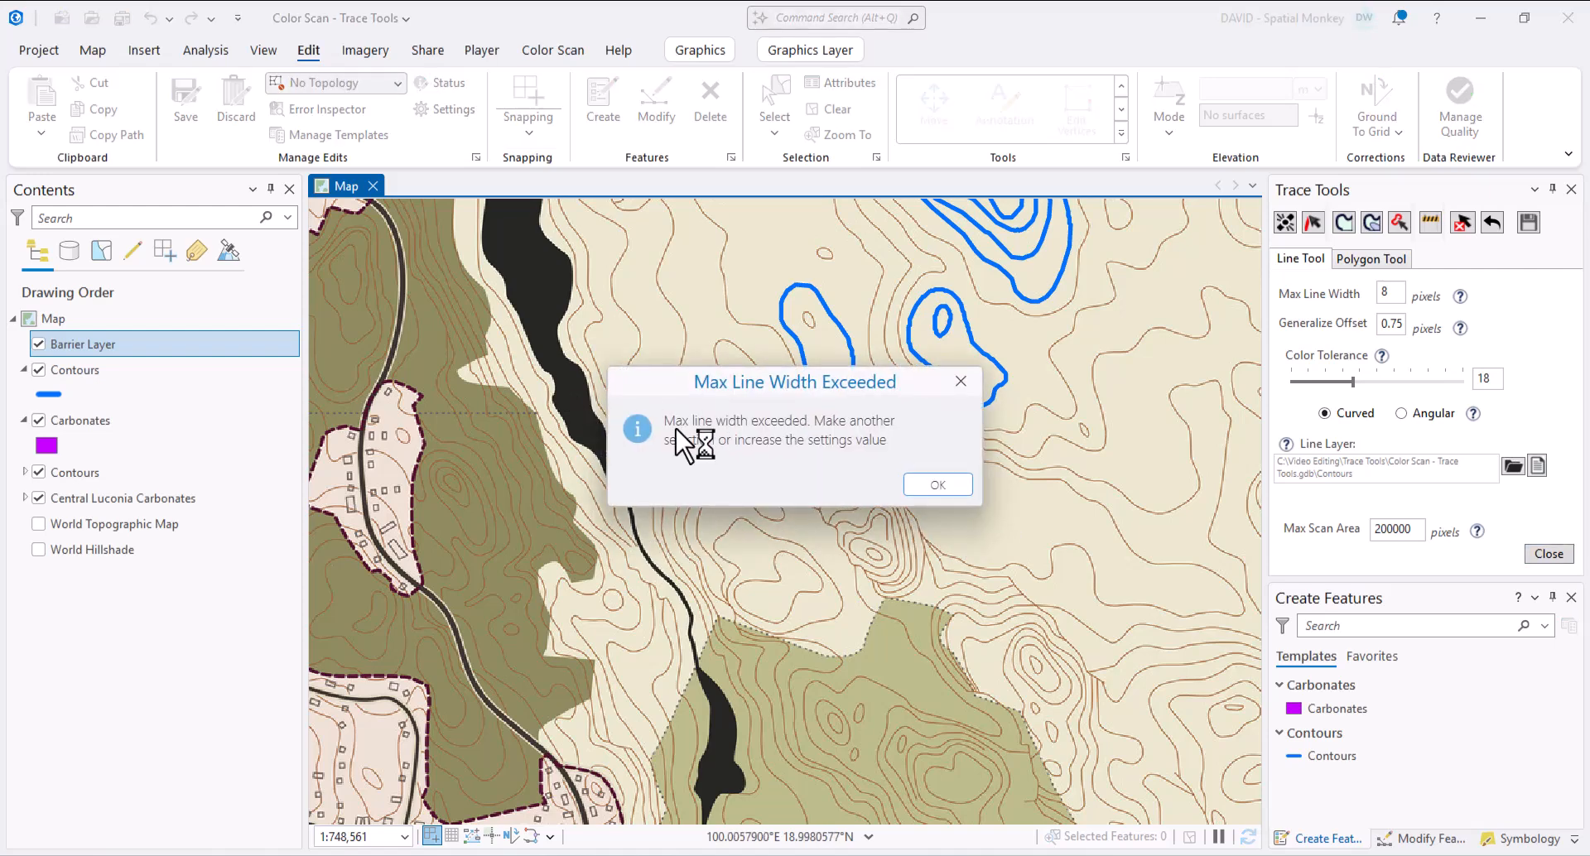
click(941, 487)
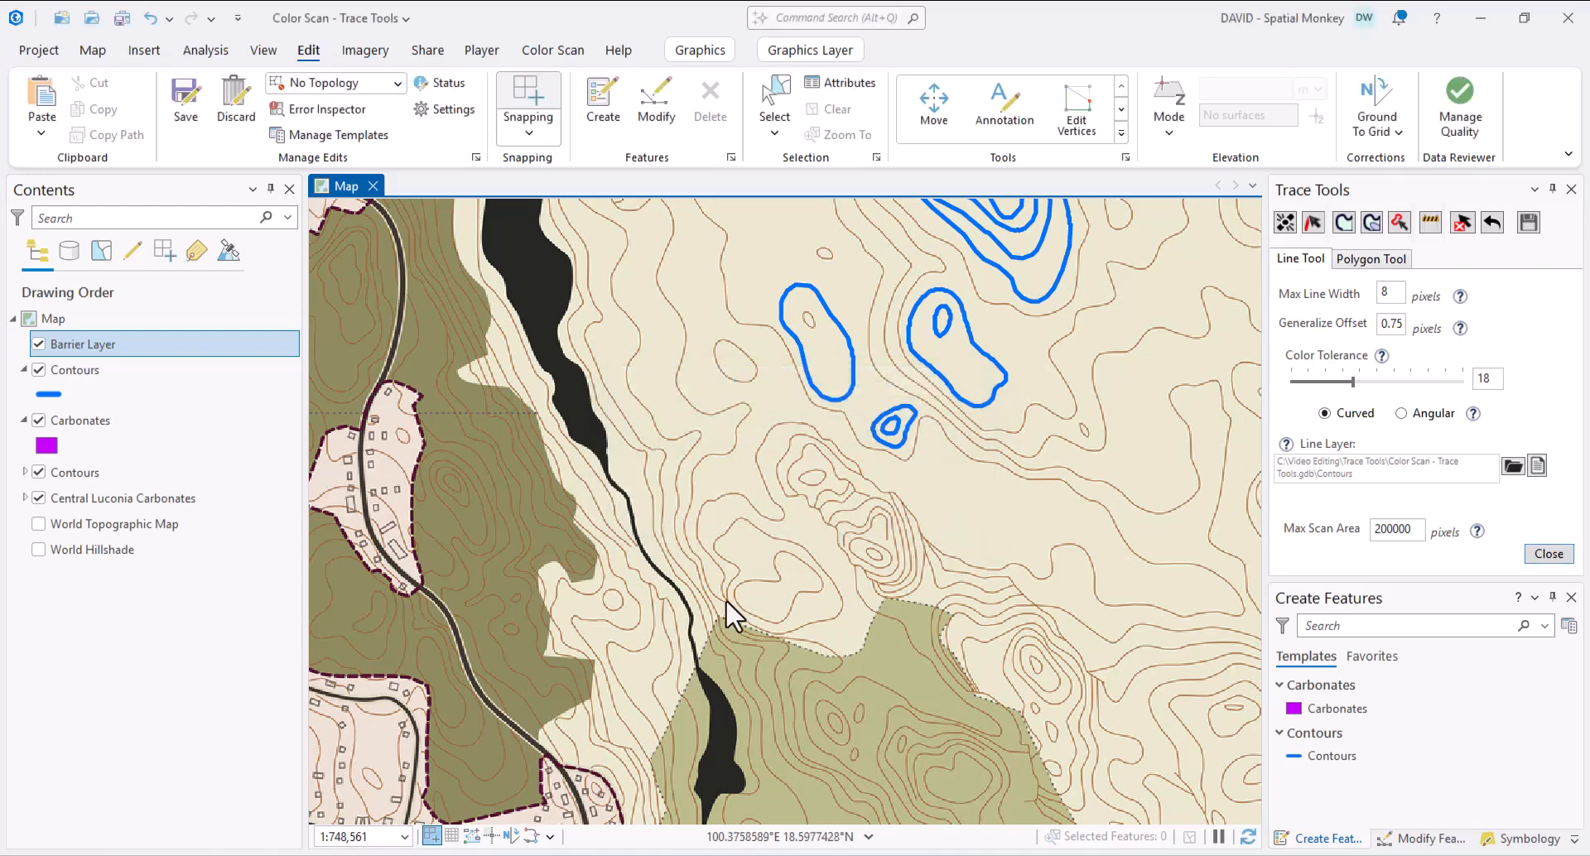
- Trace the thin river down the valley and clear the selection
click(658, 571)
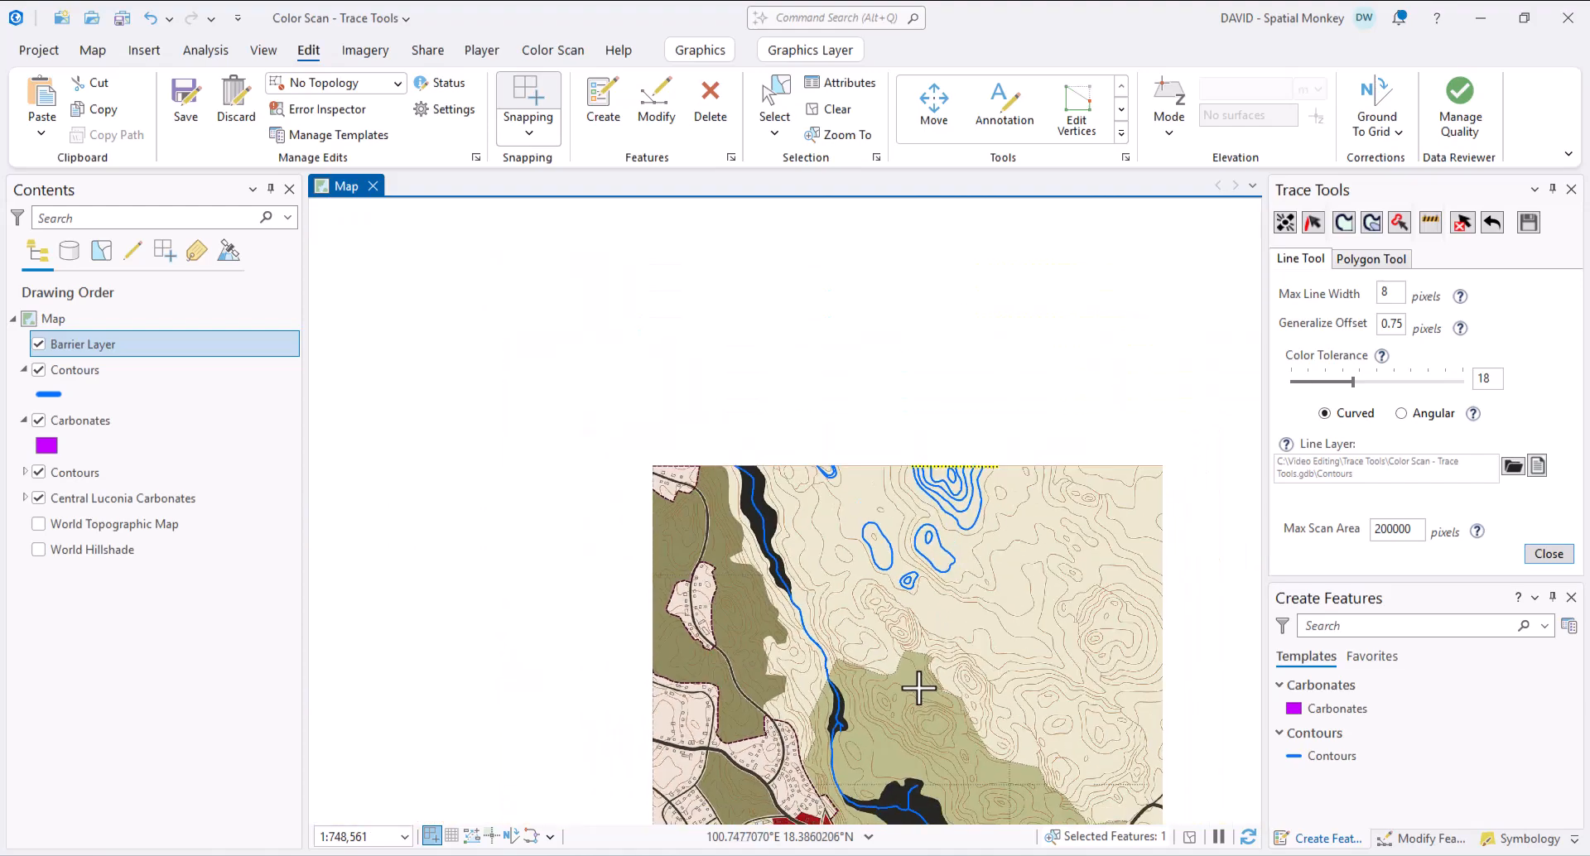
scroll(919, 688, down, 2)
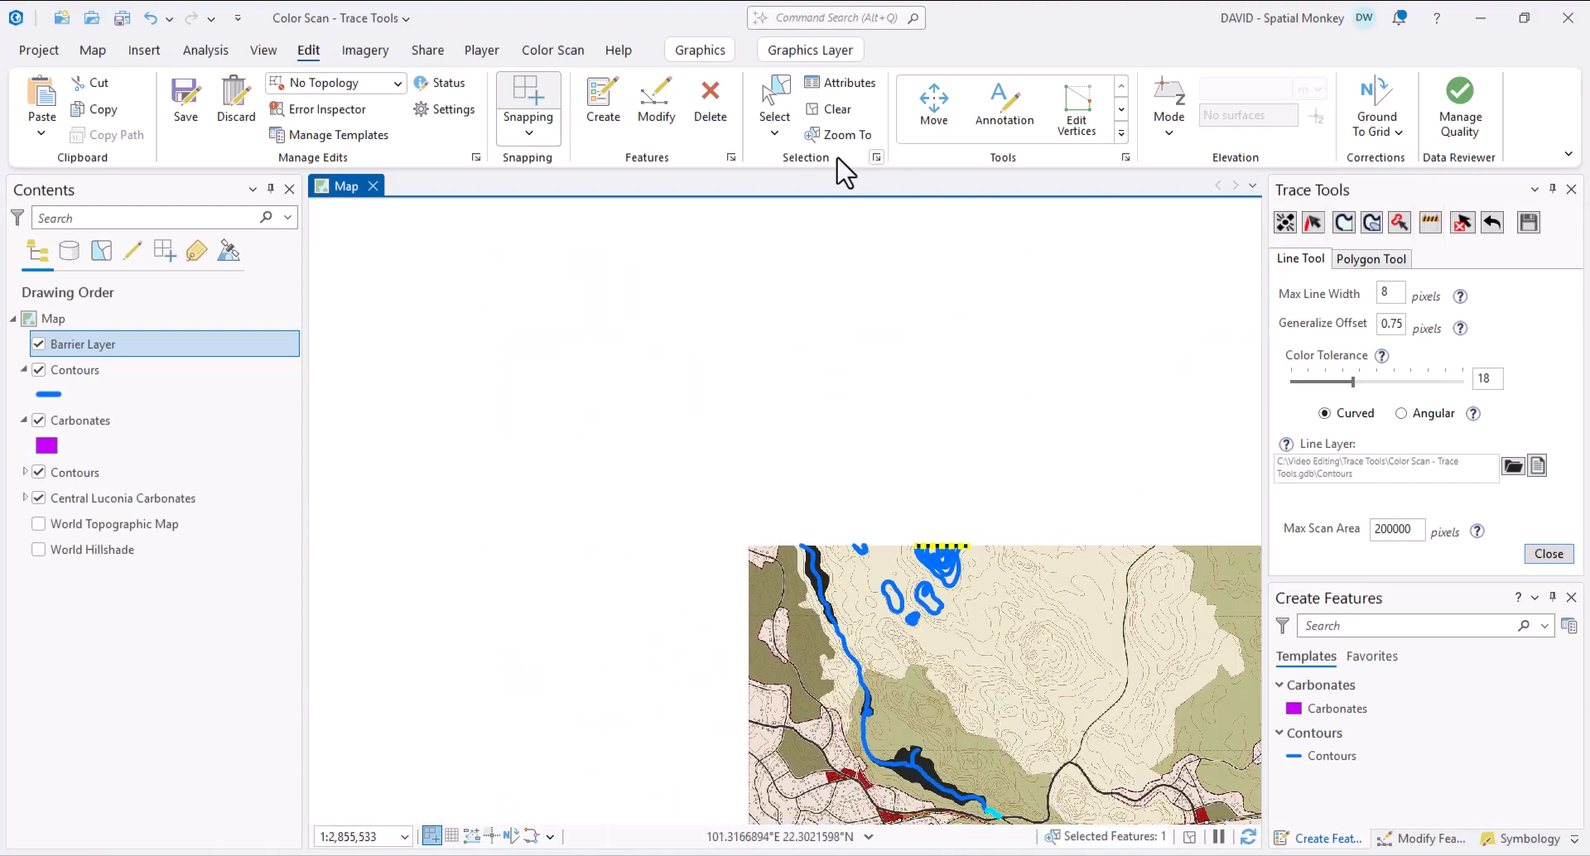
click(831, 110)
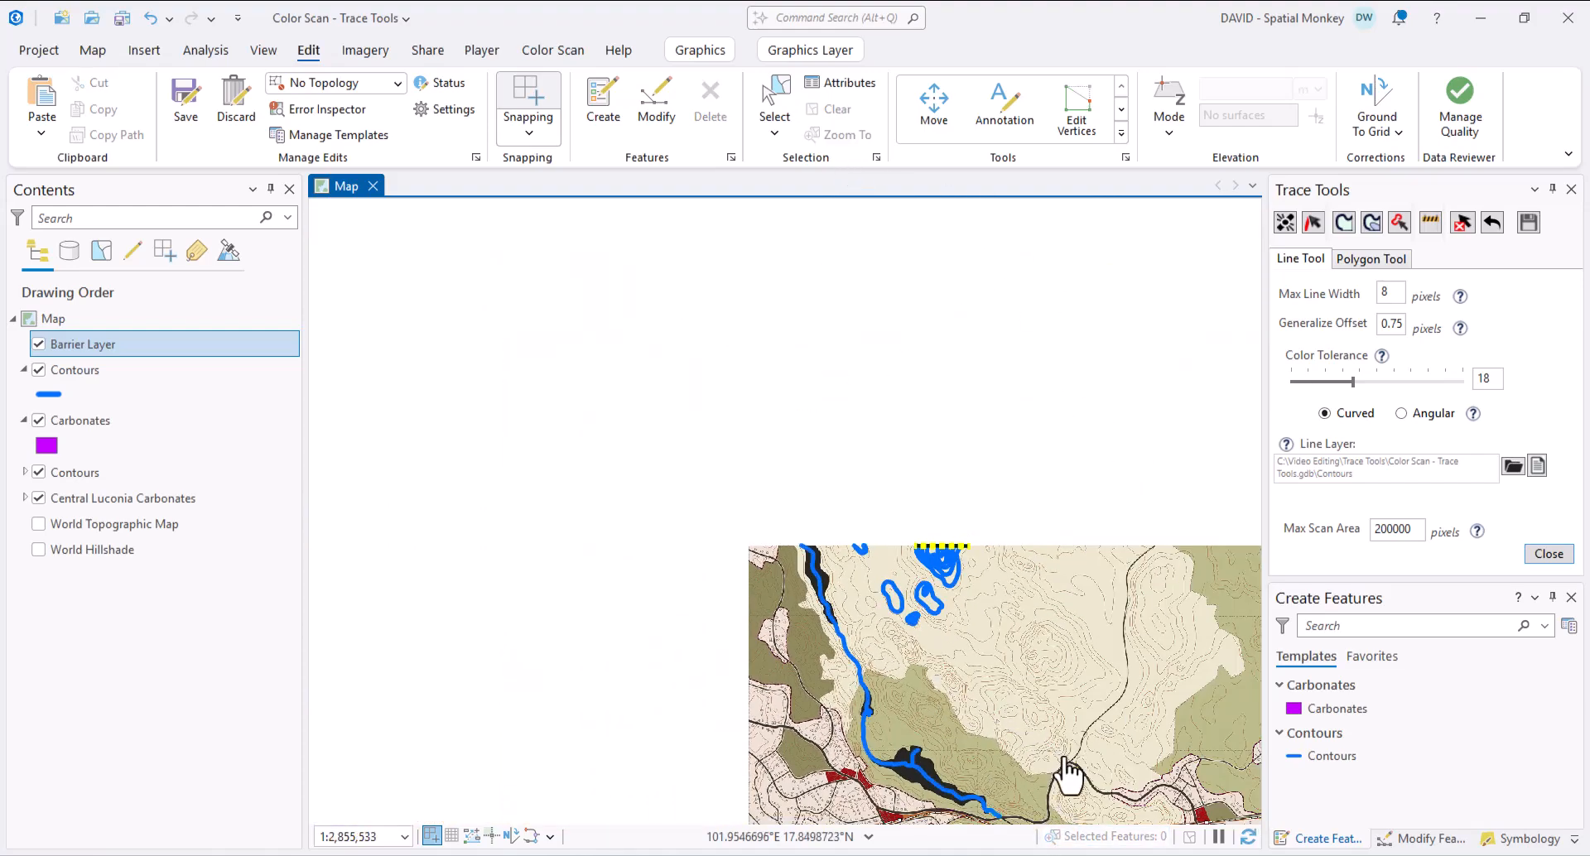
scroll(935, 568, up, 2)
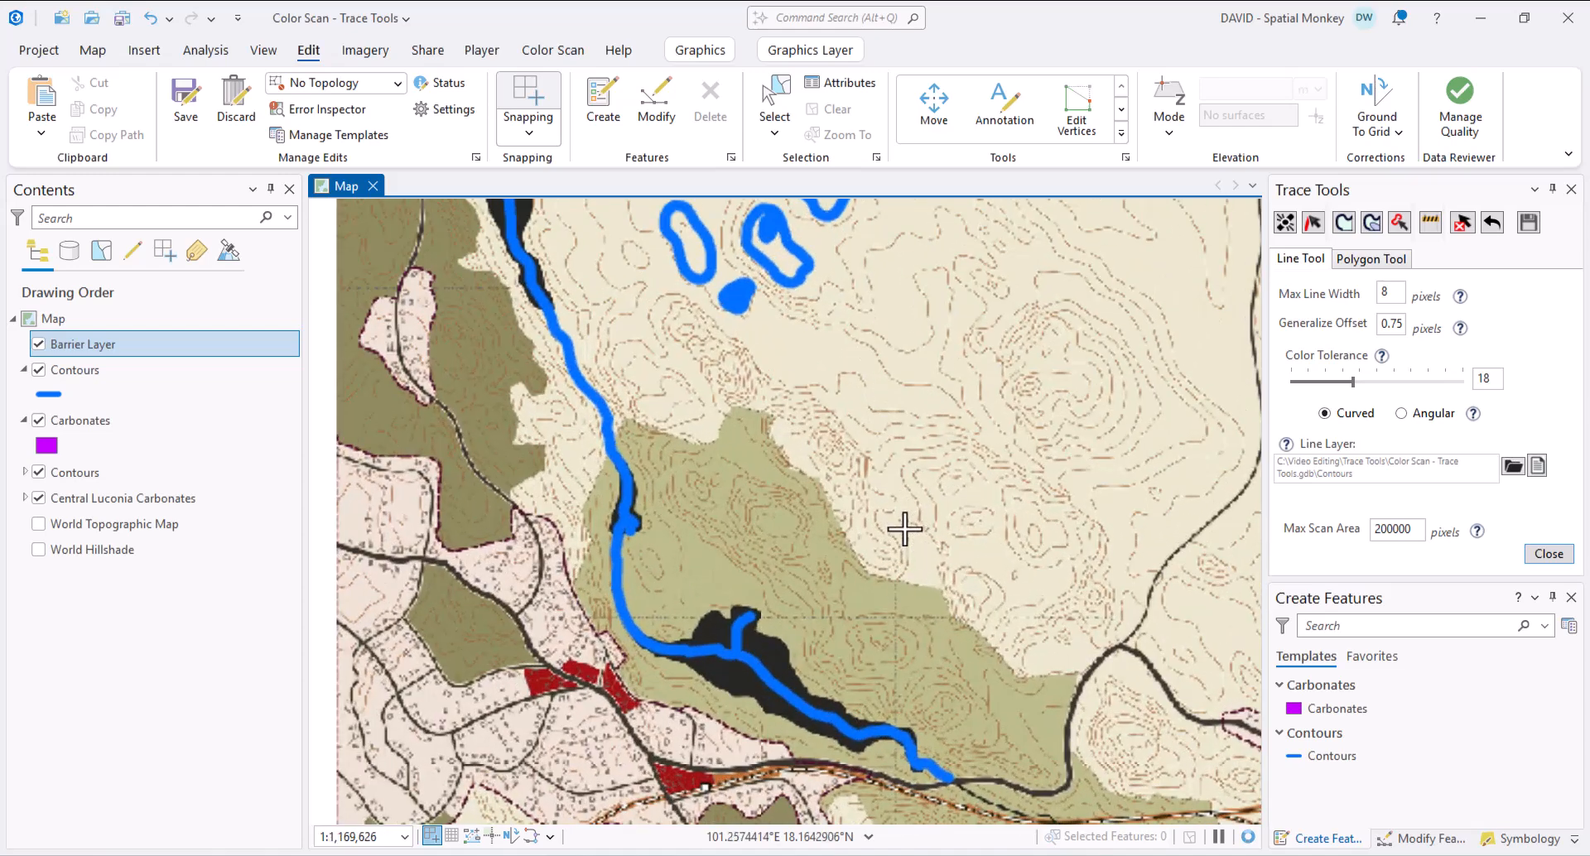
drag(862, 486, 891, 568)
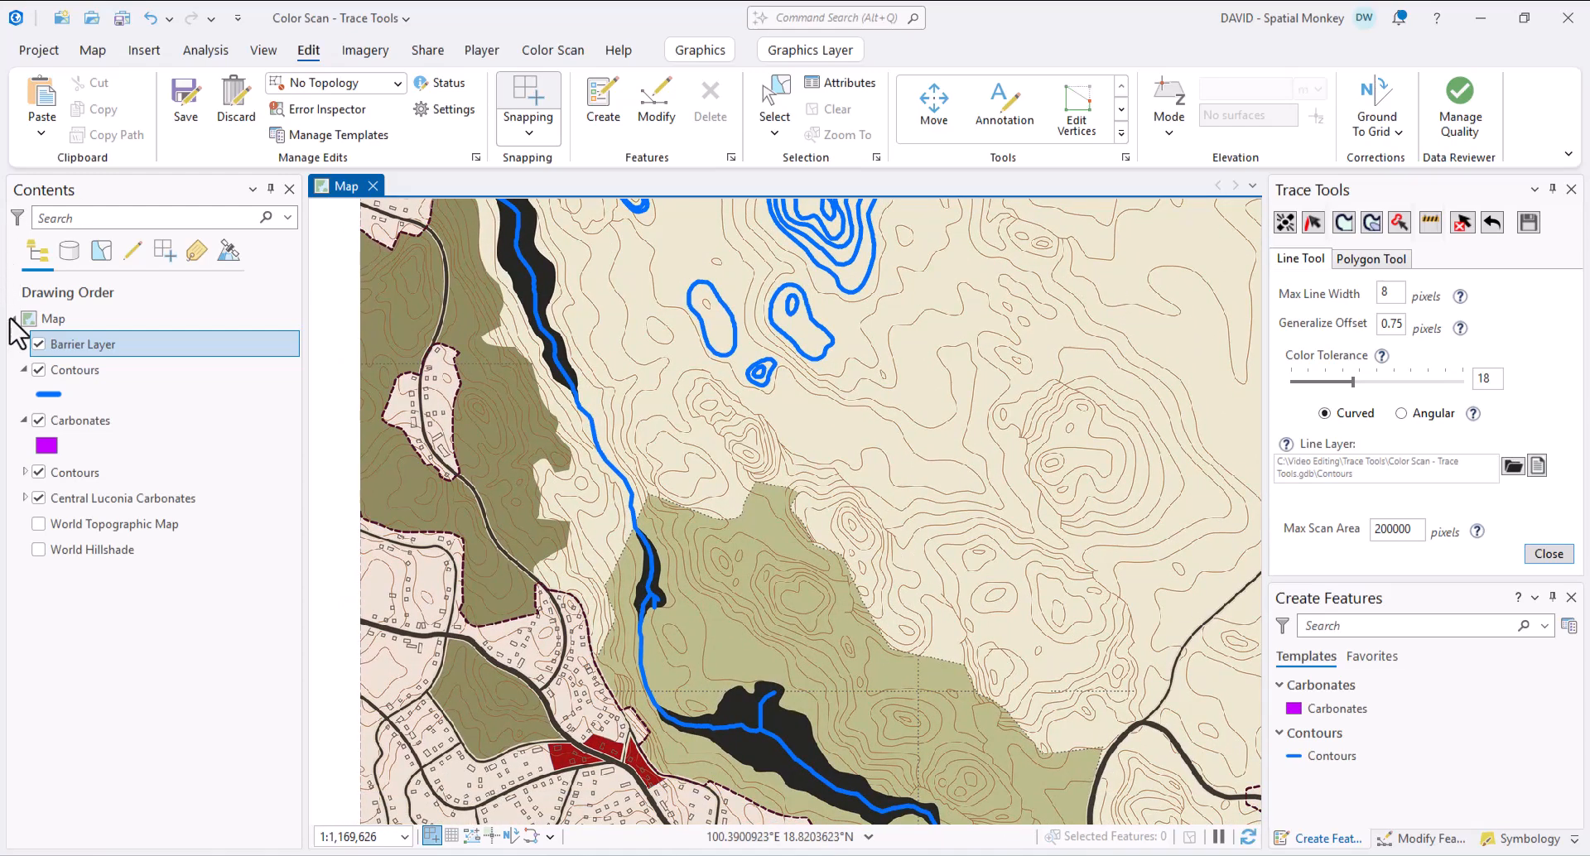
- Toggle the traced Contours layer off and on to compare it with the scan
click(38, 370)
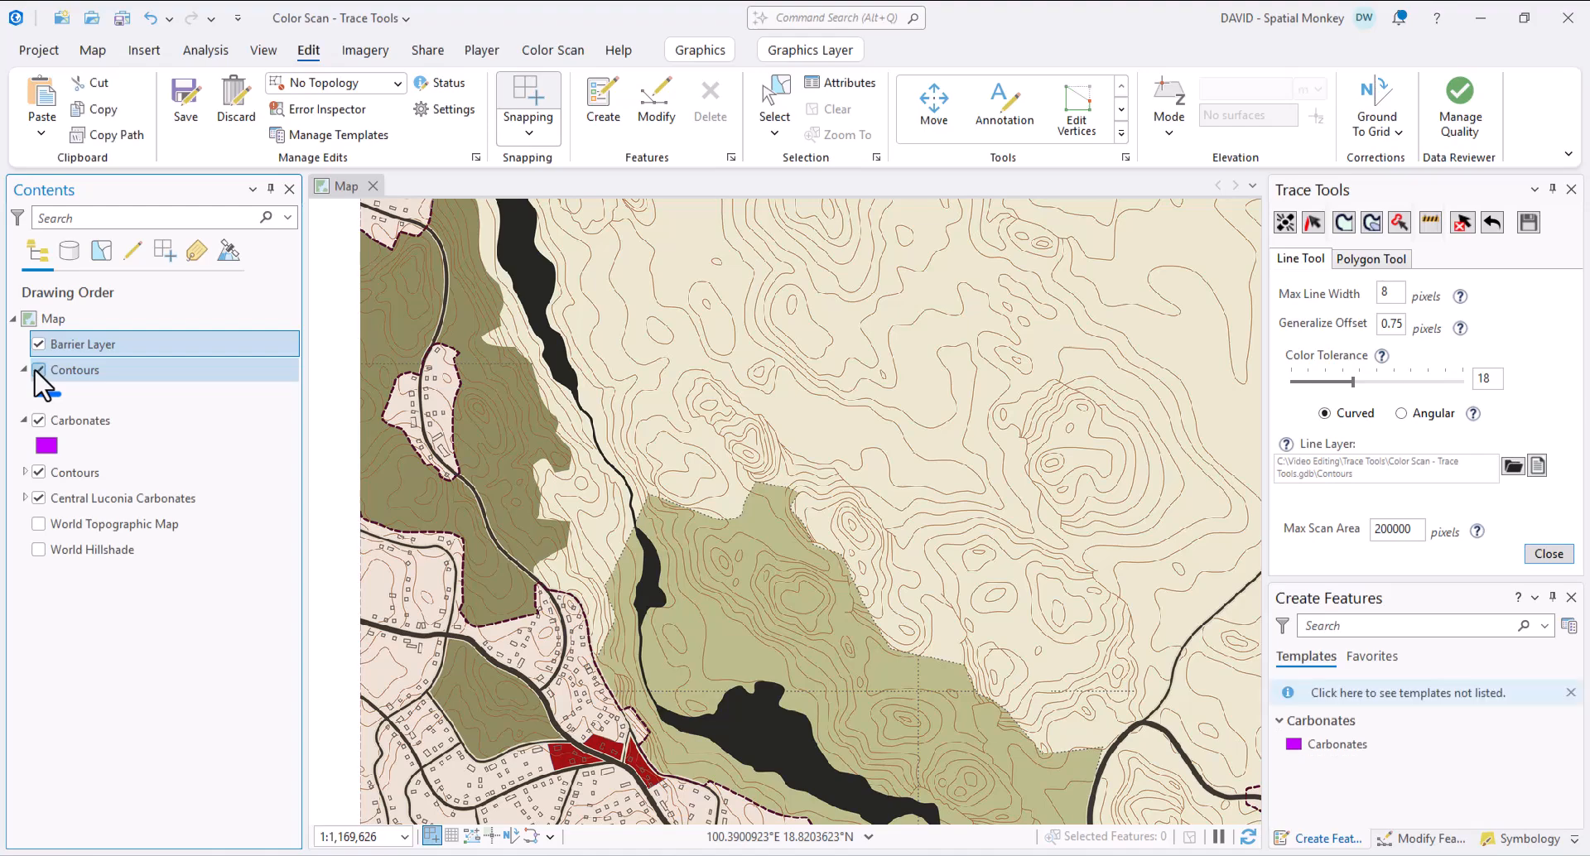
click(39, 370)
click(39, 370)
click(39, 370)
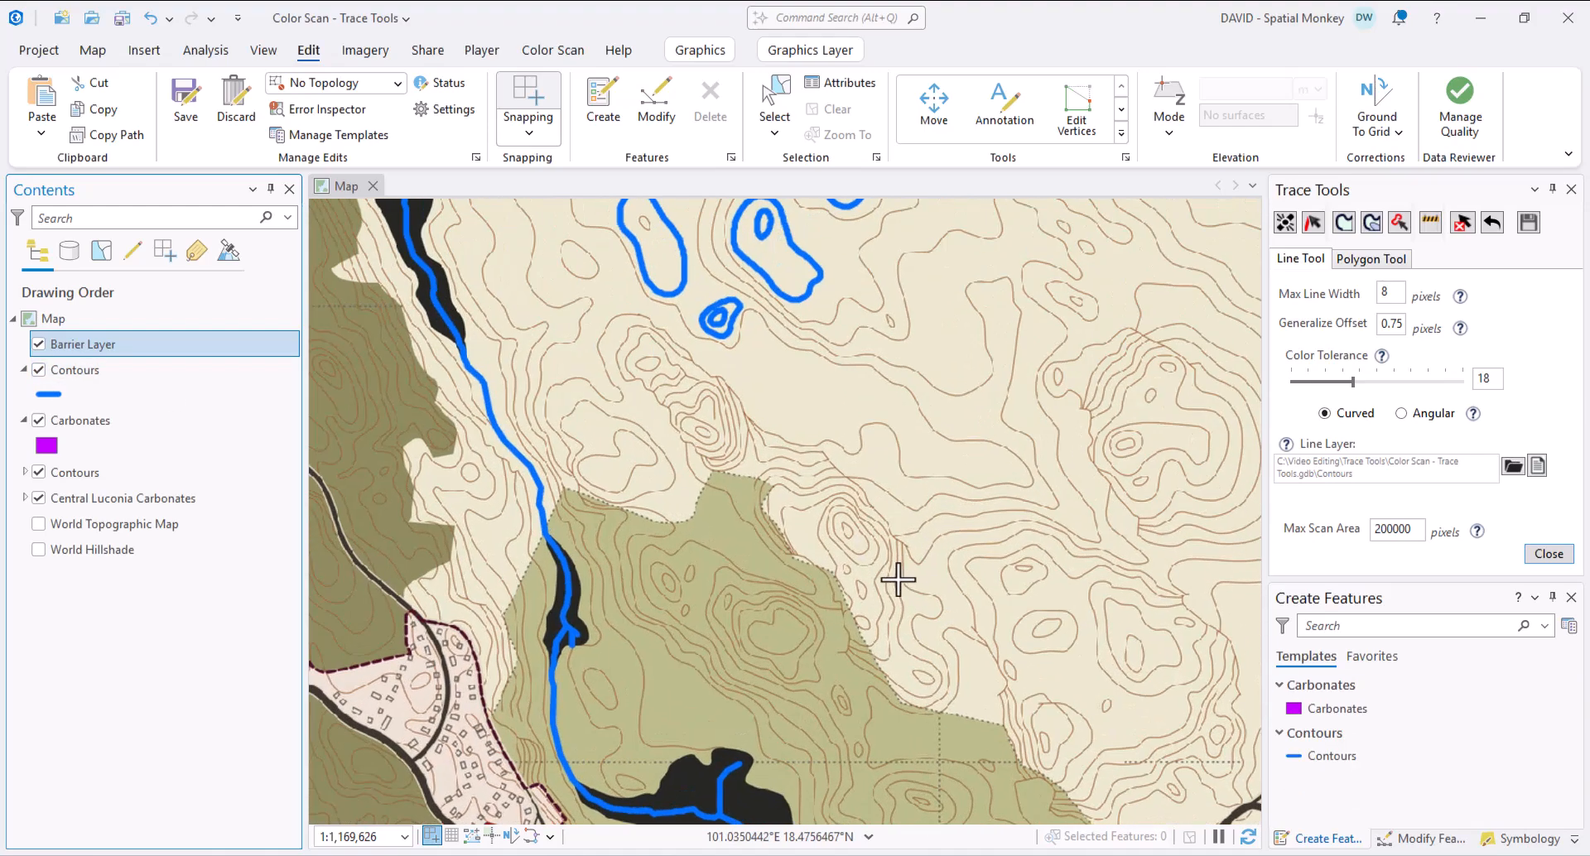
- Trace the hilltop contour ring and all connected contours using the second trace mode
scroll(878, 584, up, 6)
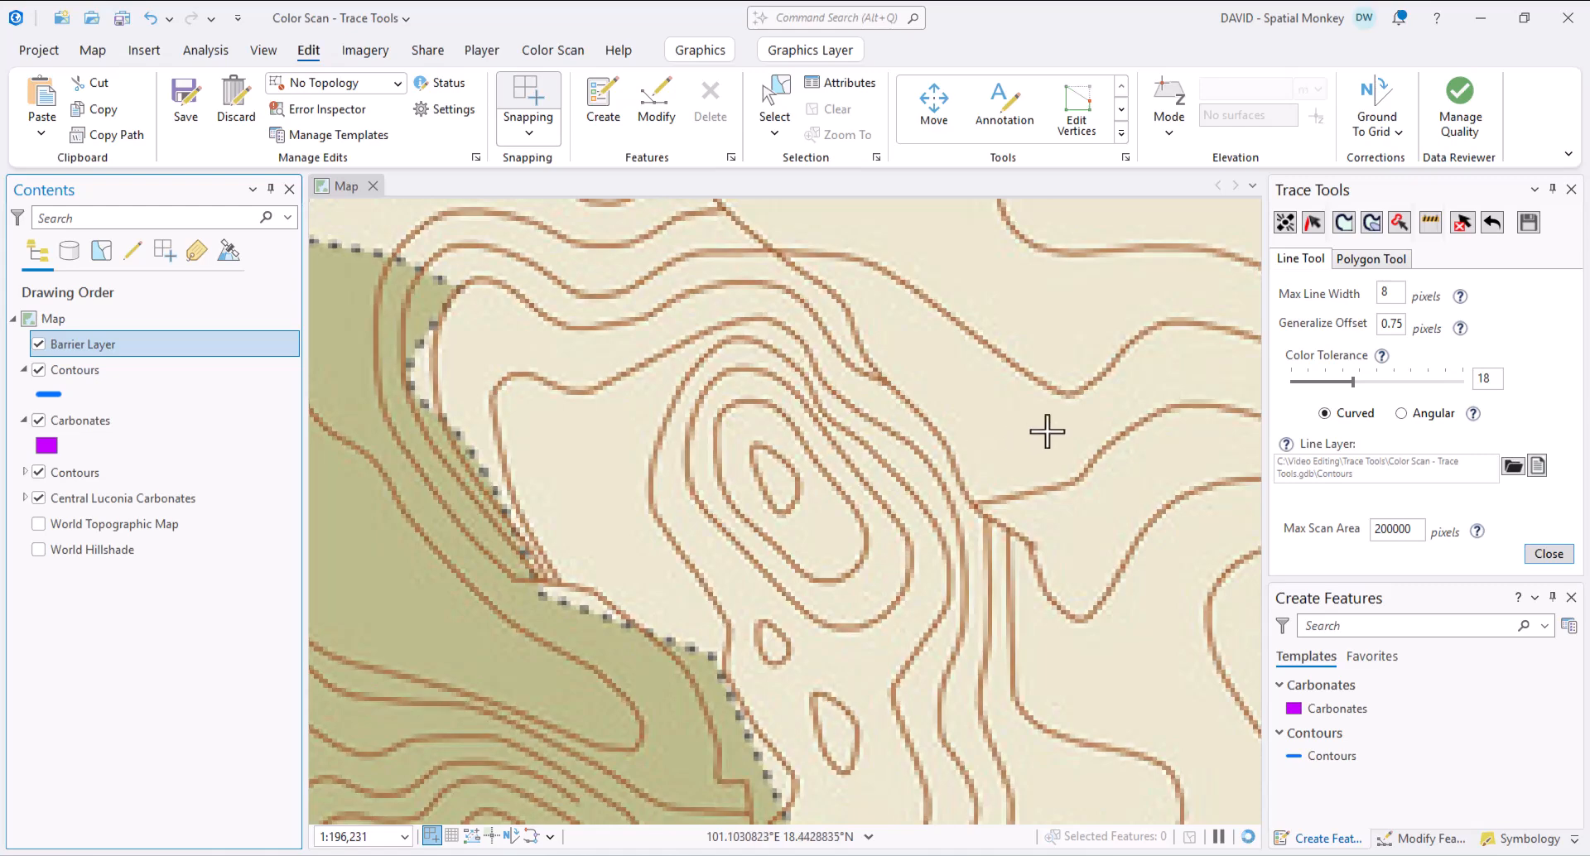
click(1302, 224)
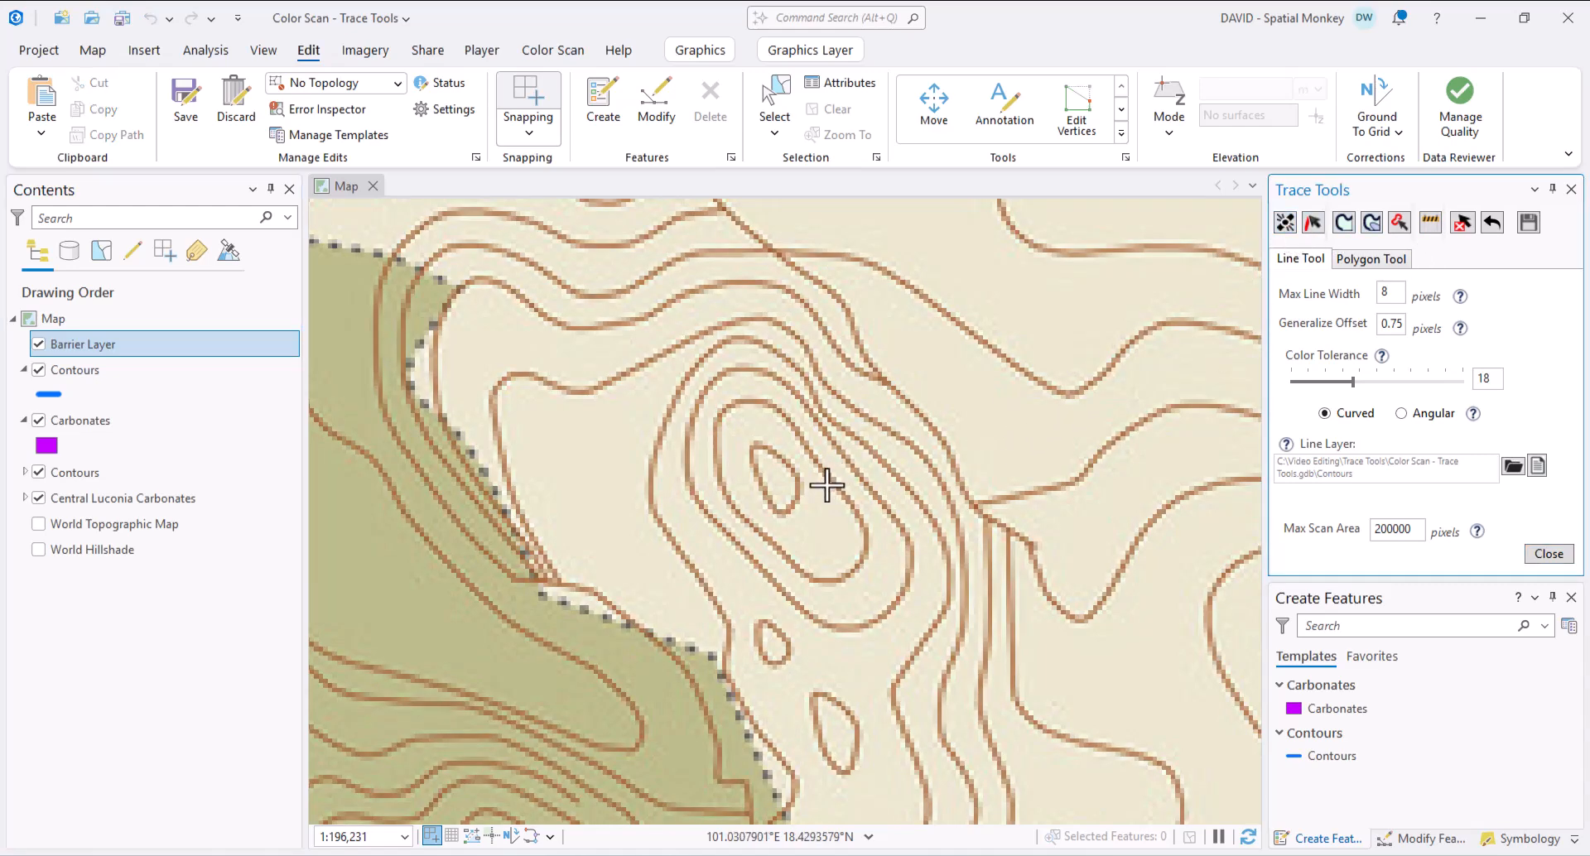
click(815, 462)
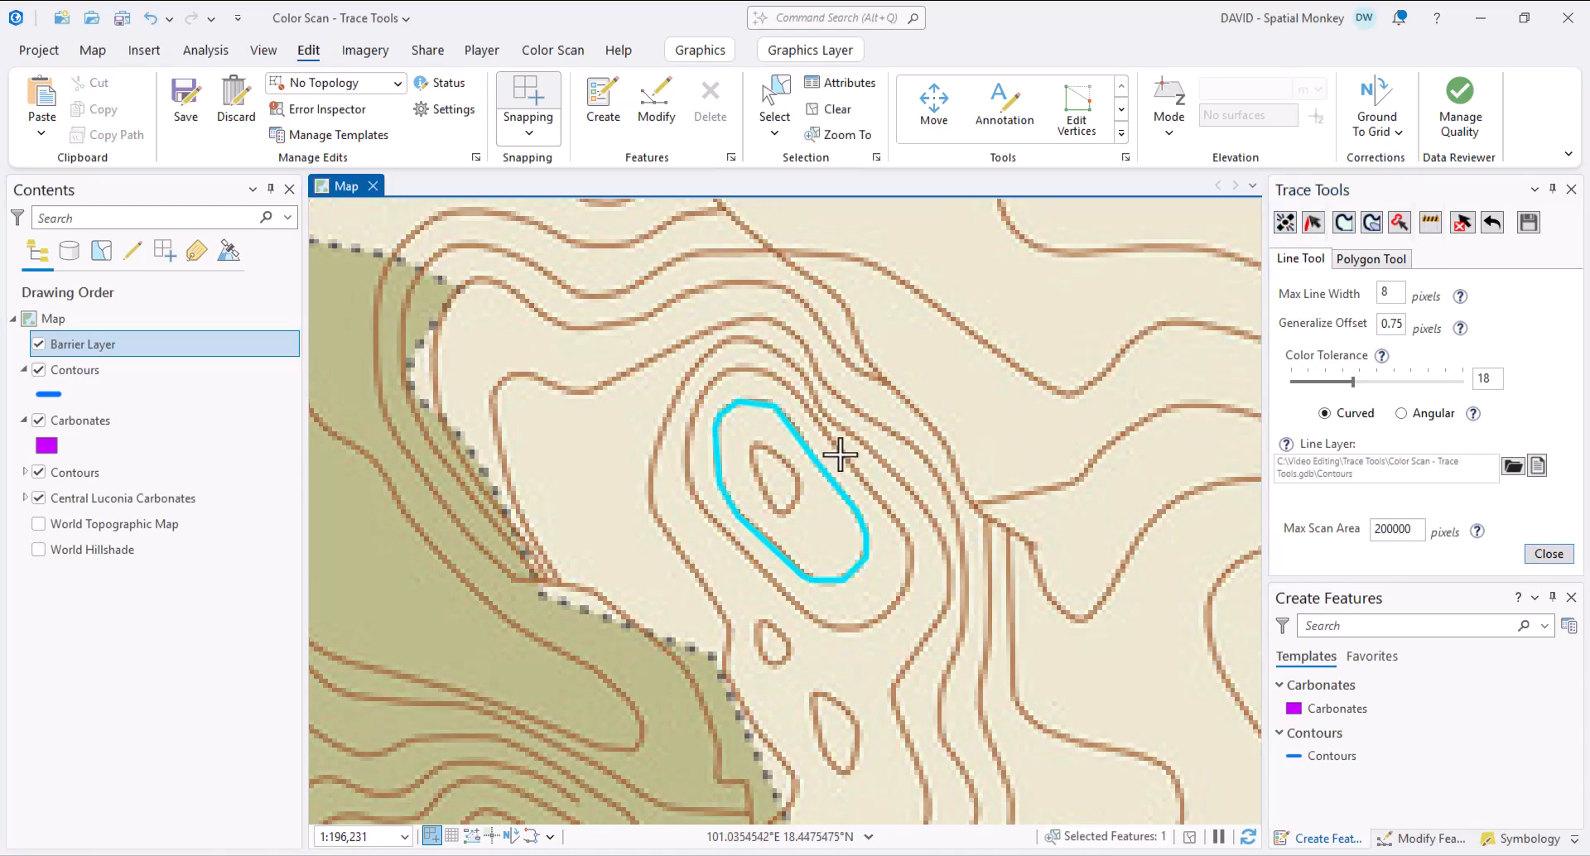
click(829, 441)
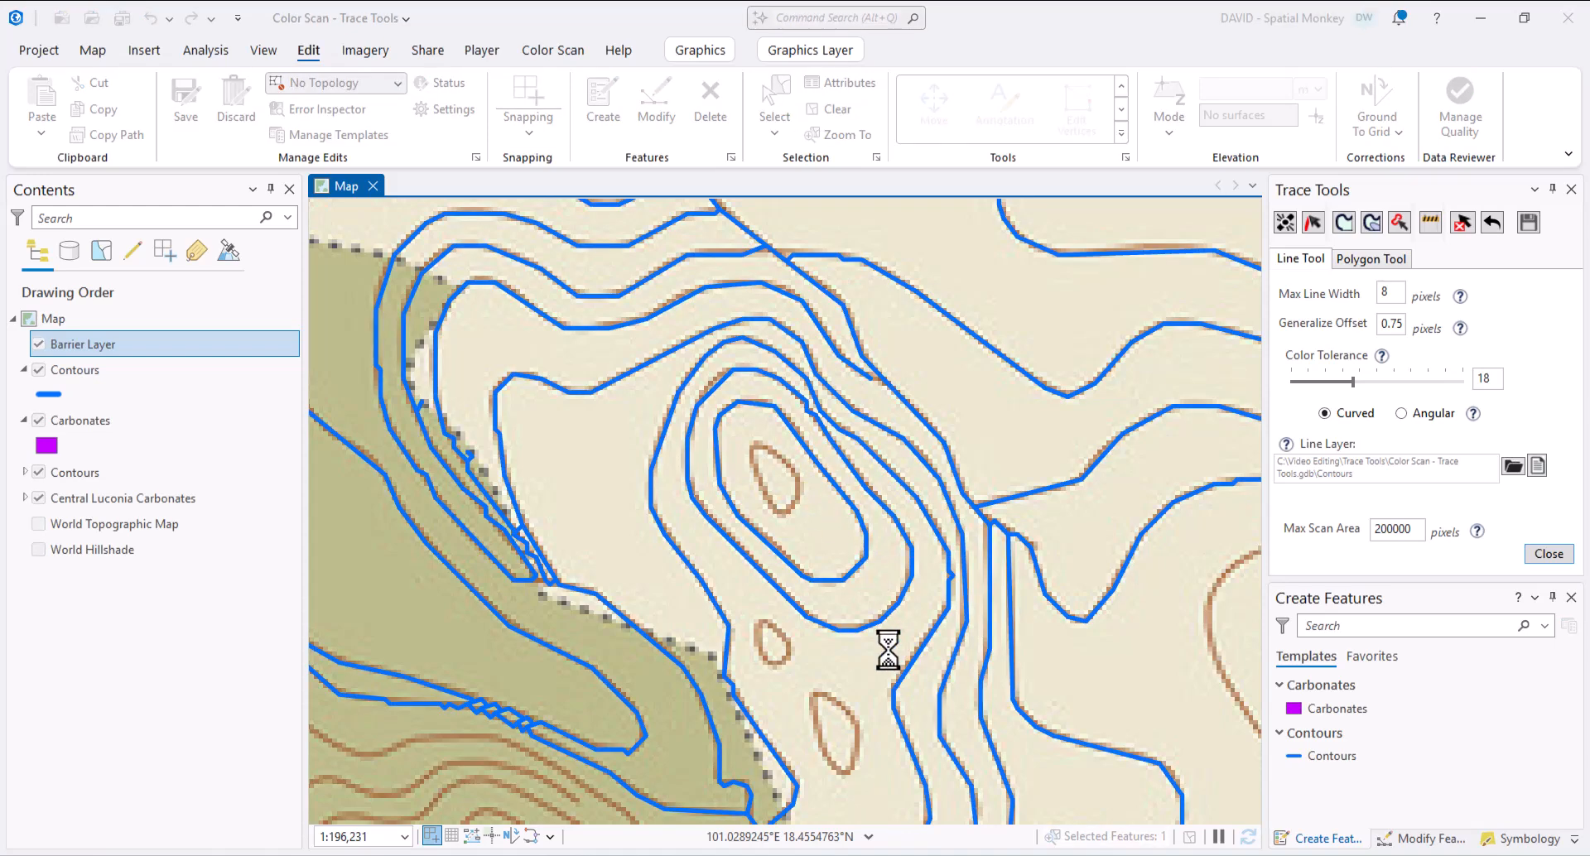
scroll(887, 648, down, 8)
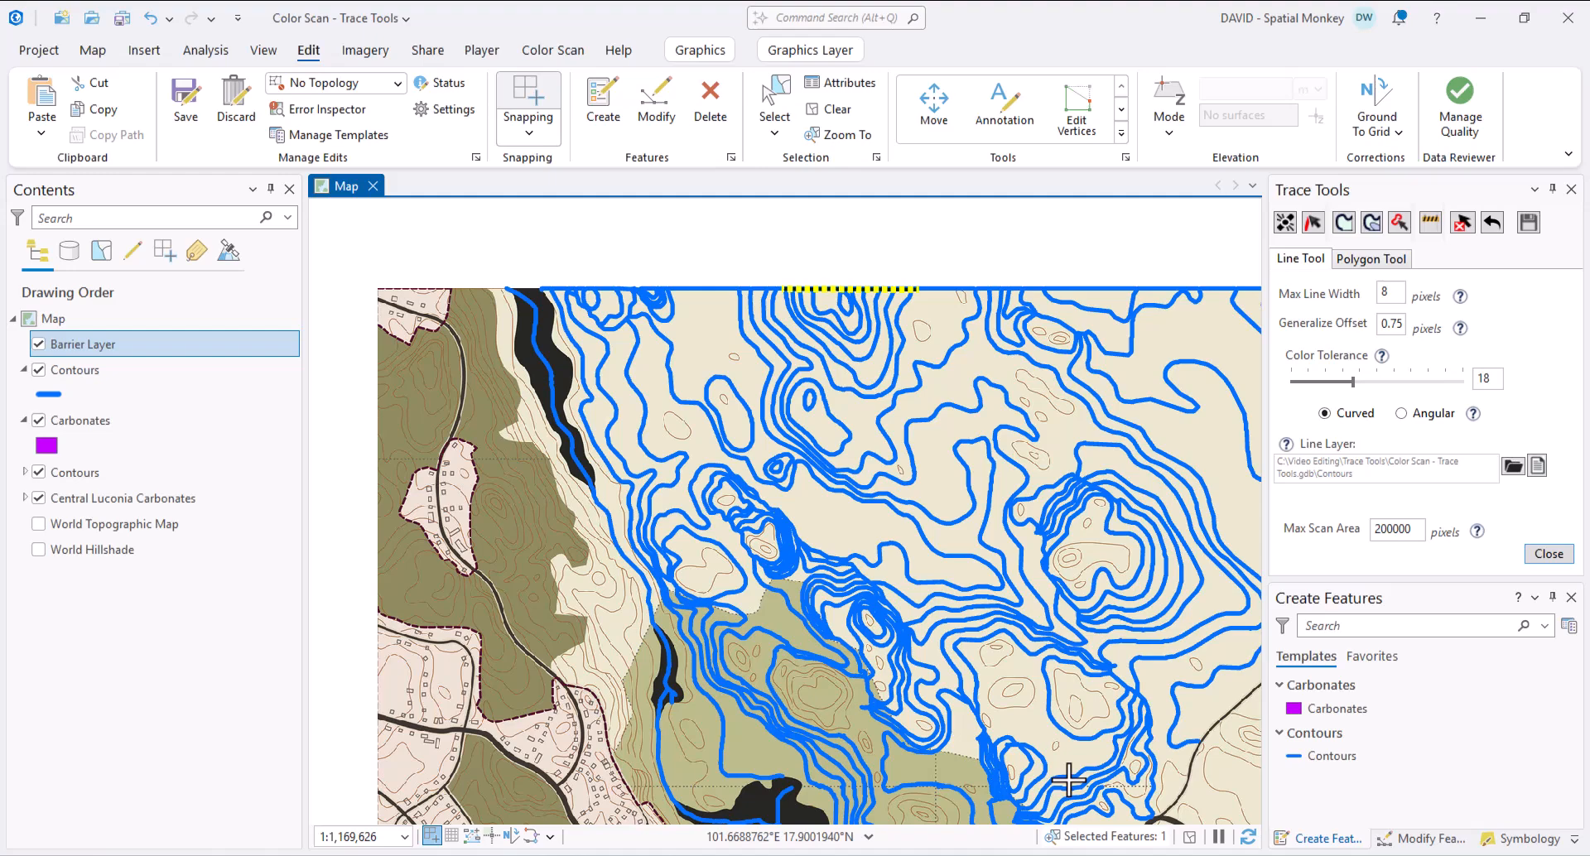
- Hide and re-show the scanned topographic map to check the traced contours
click(38, 472)
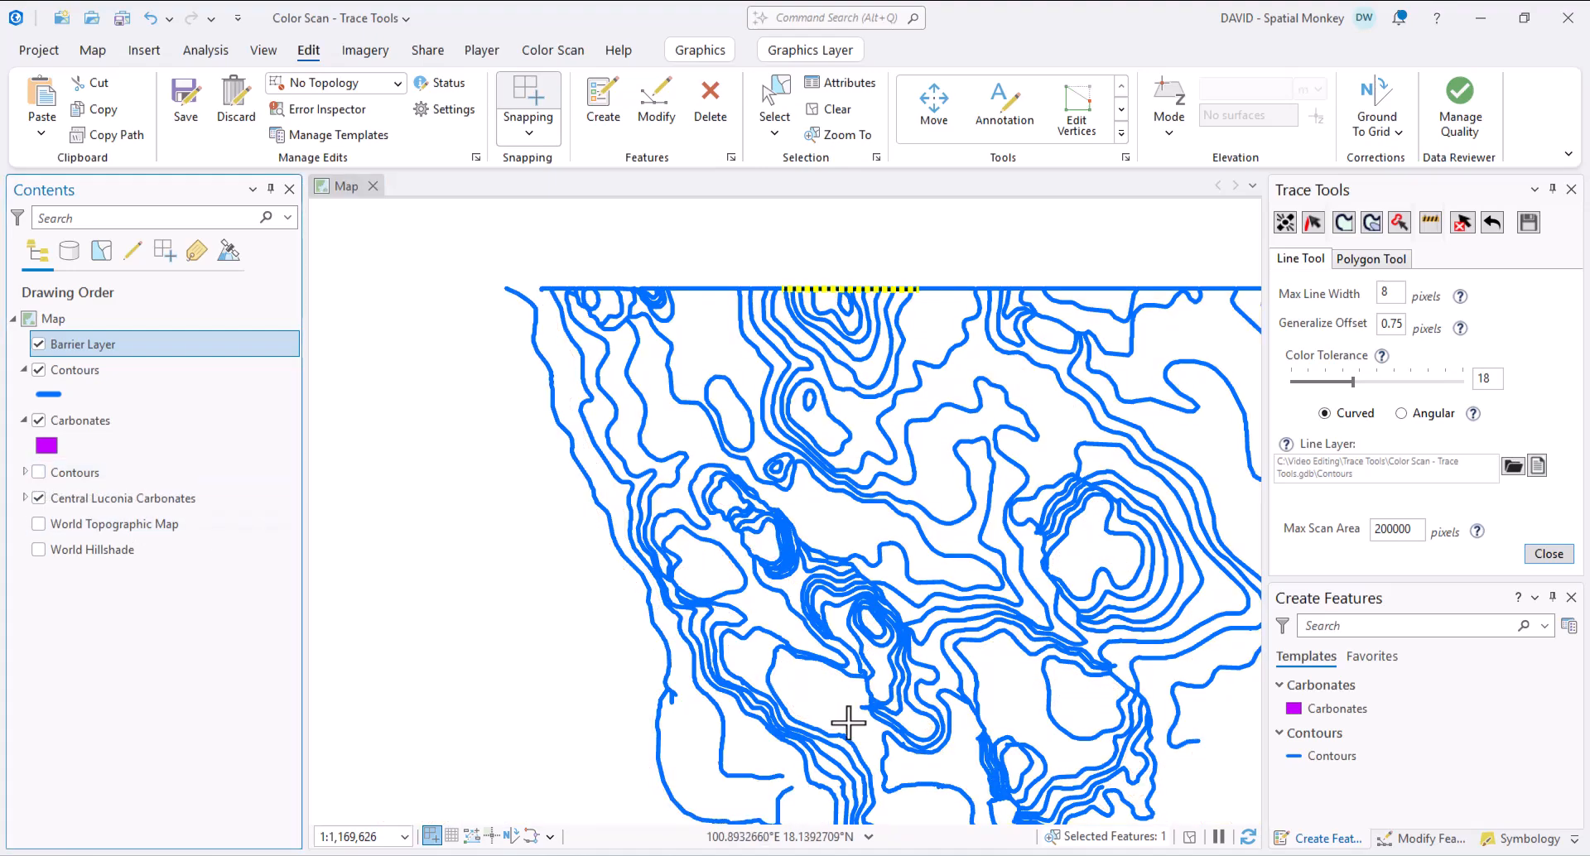
scroll(1118, 749, down, 4)
scroll(1129, 763, up, 4)
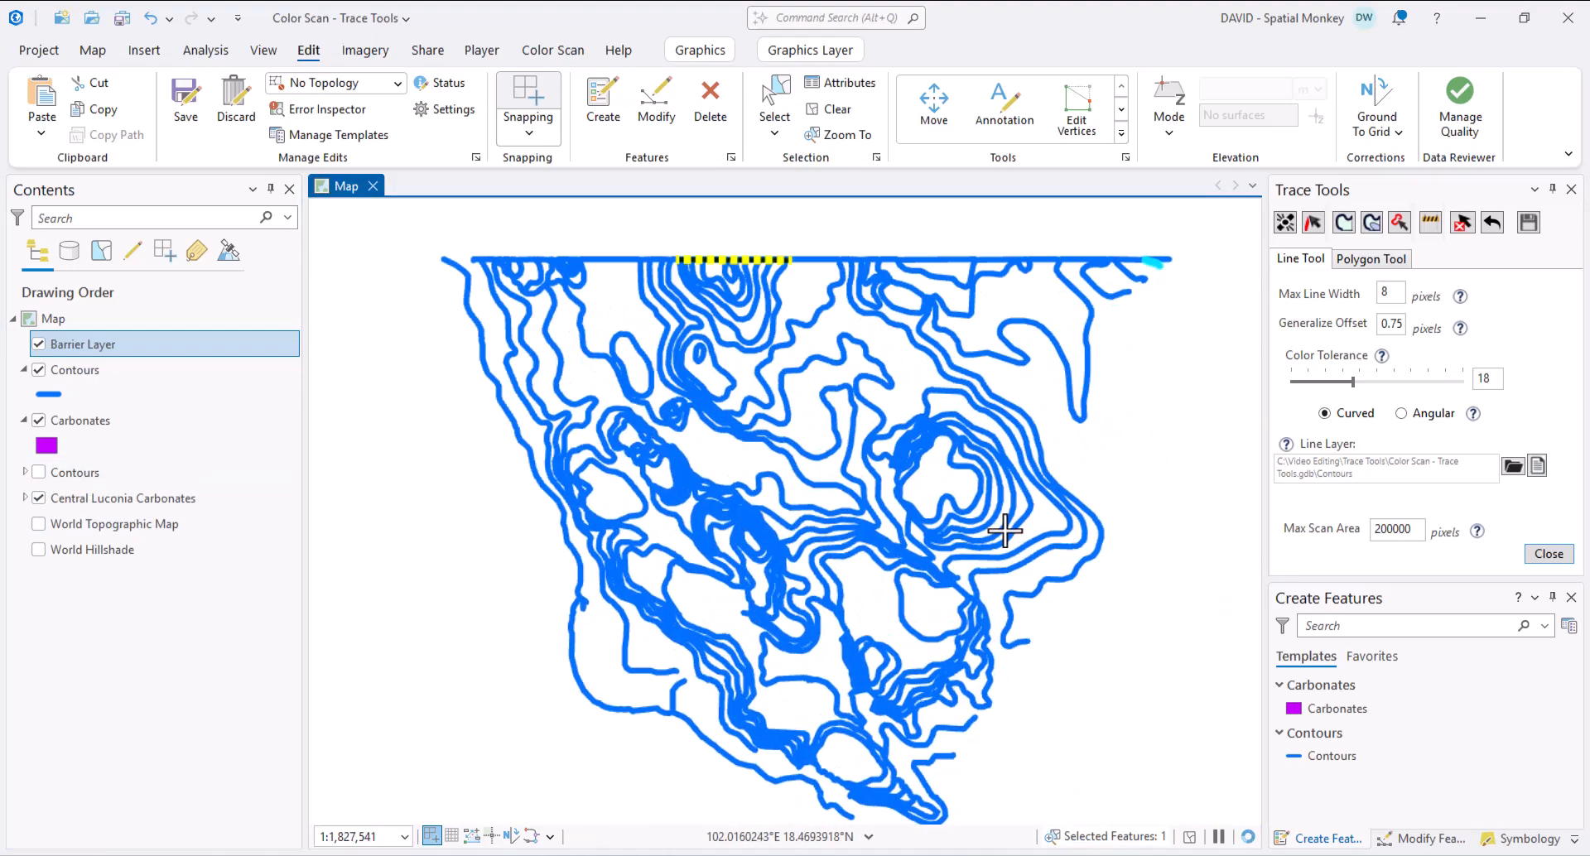
click(39, 473)
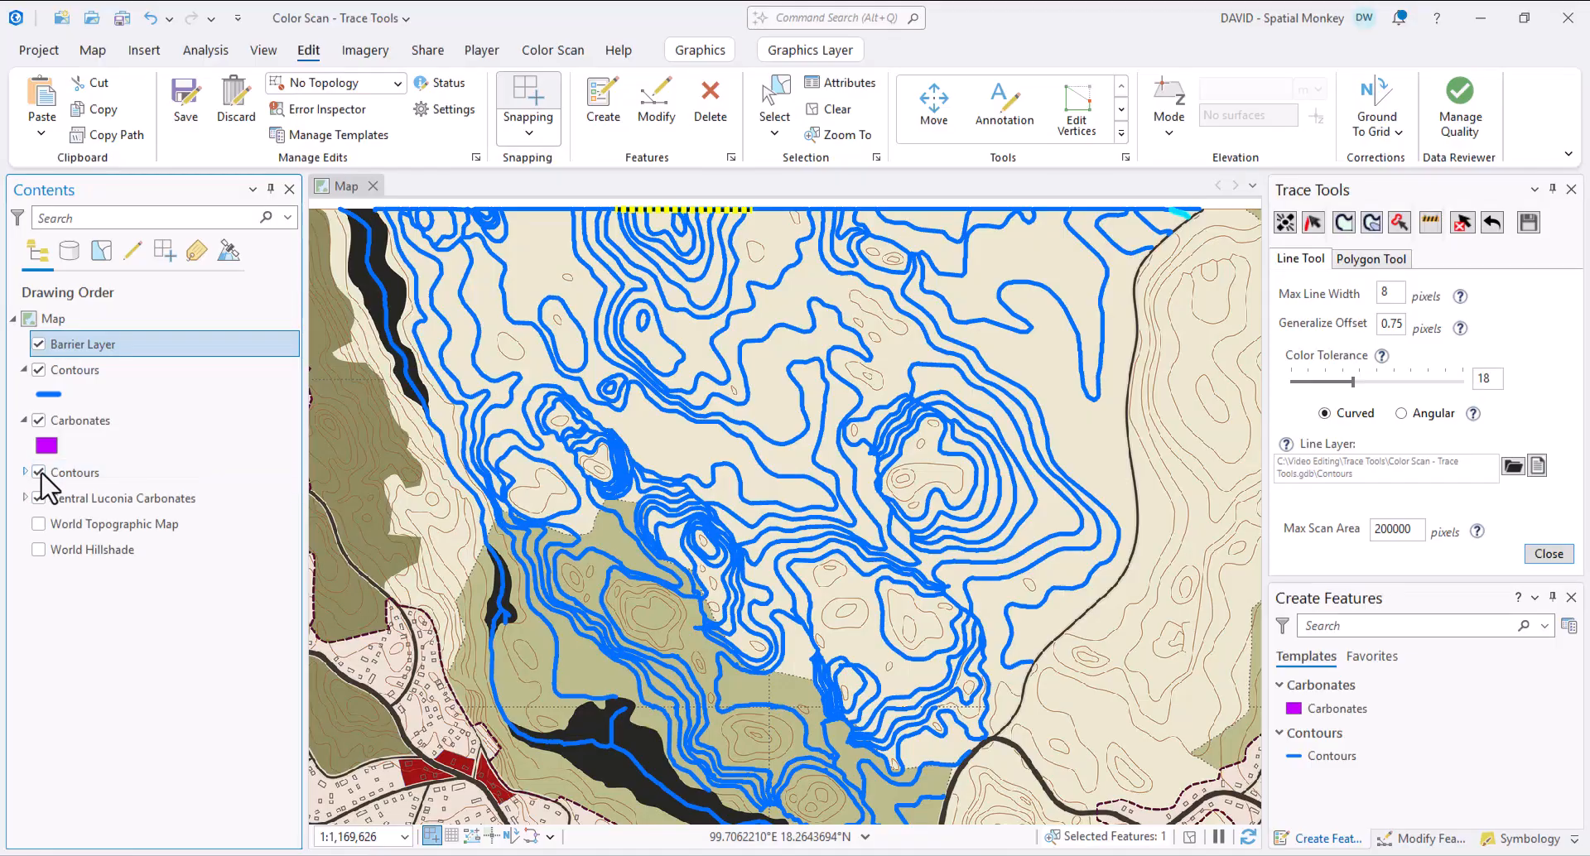
- Make Central Luconia Carbonates the active raster, zoom to it, and switch to polygon tracing
click(551, 50)
click(318, 83)
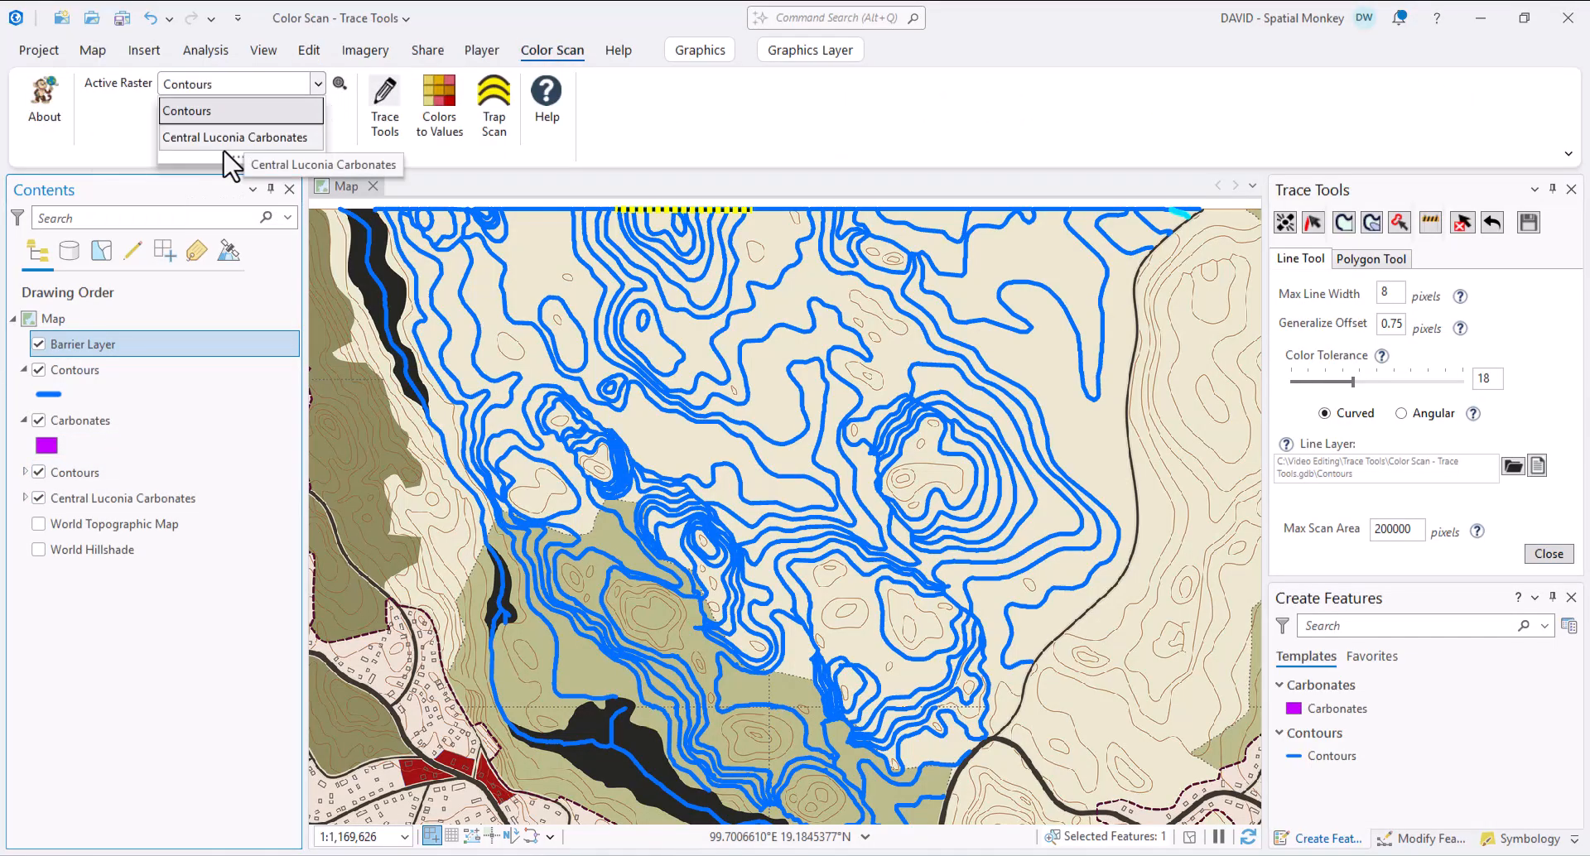
click(234, 157)
click(340, 84)
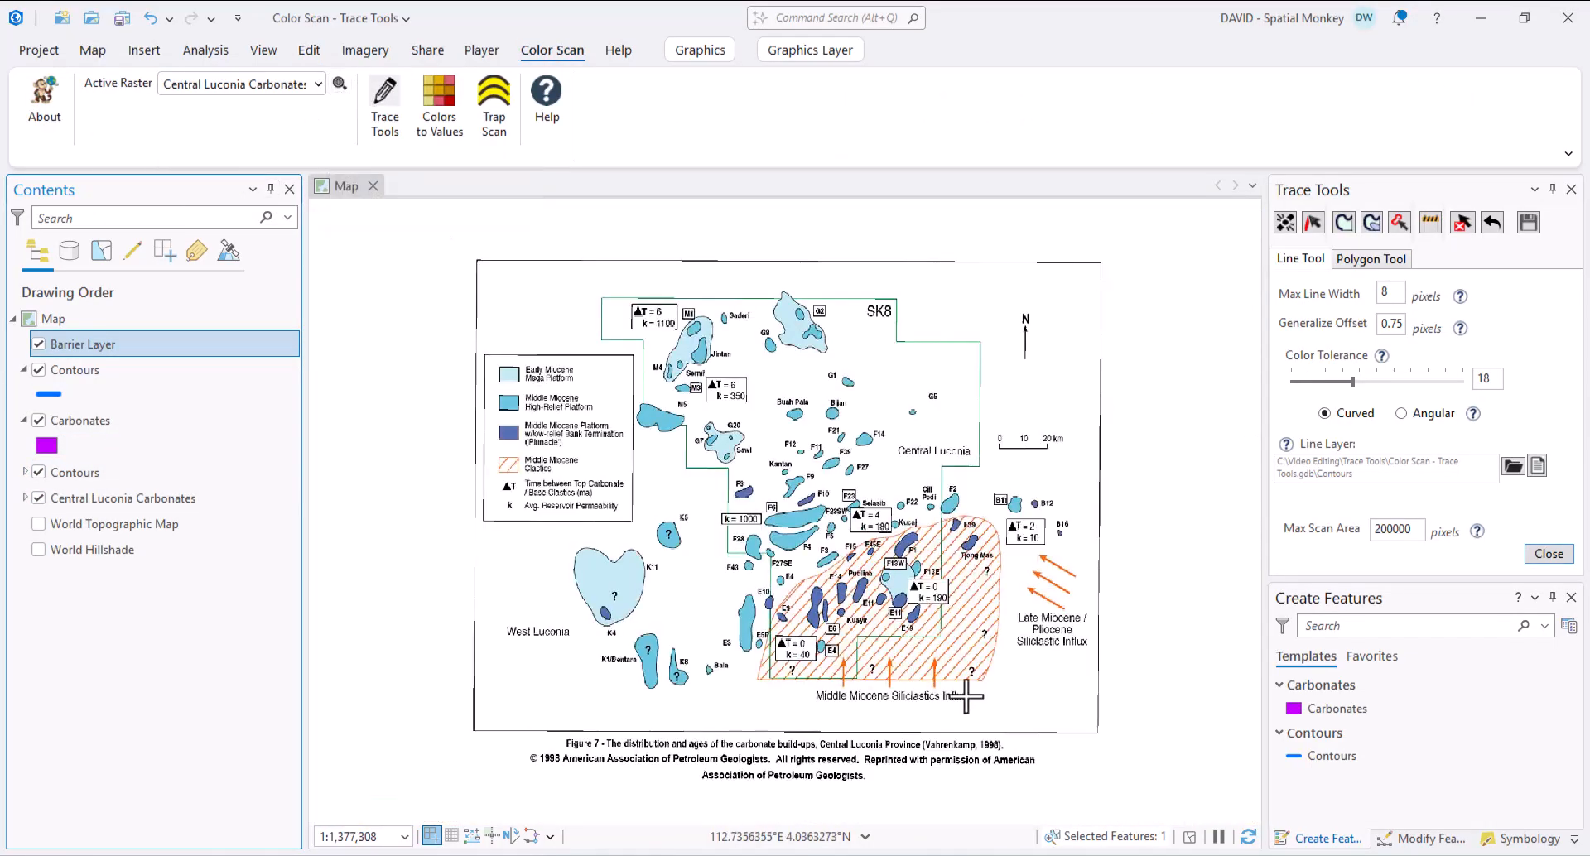
scroll(880, 543, up, 3)
scroll(663, 372, up, 2)
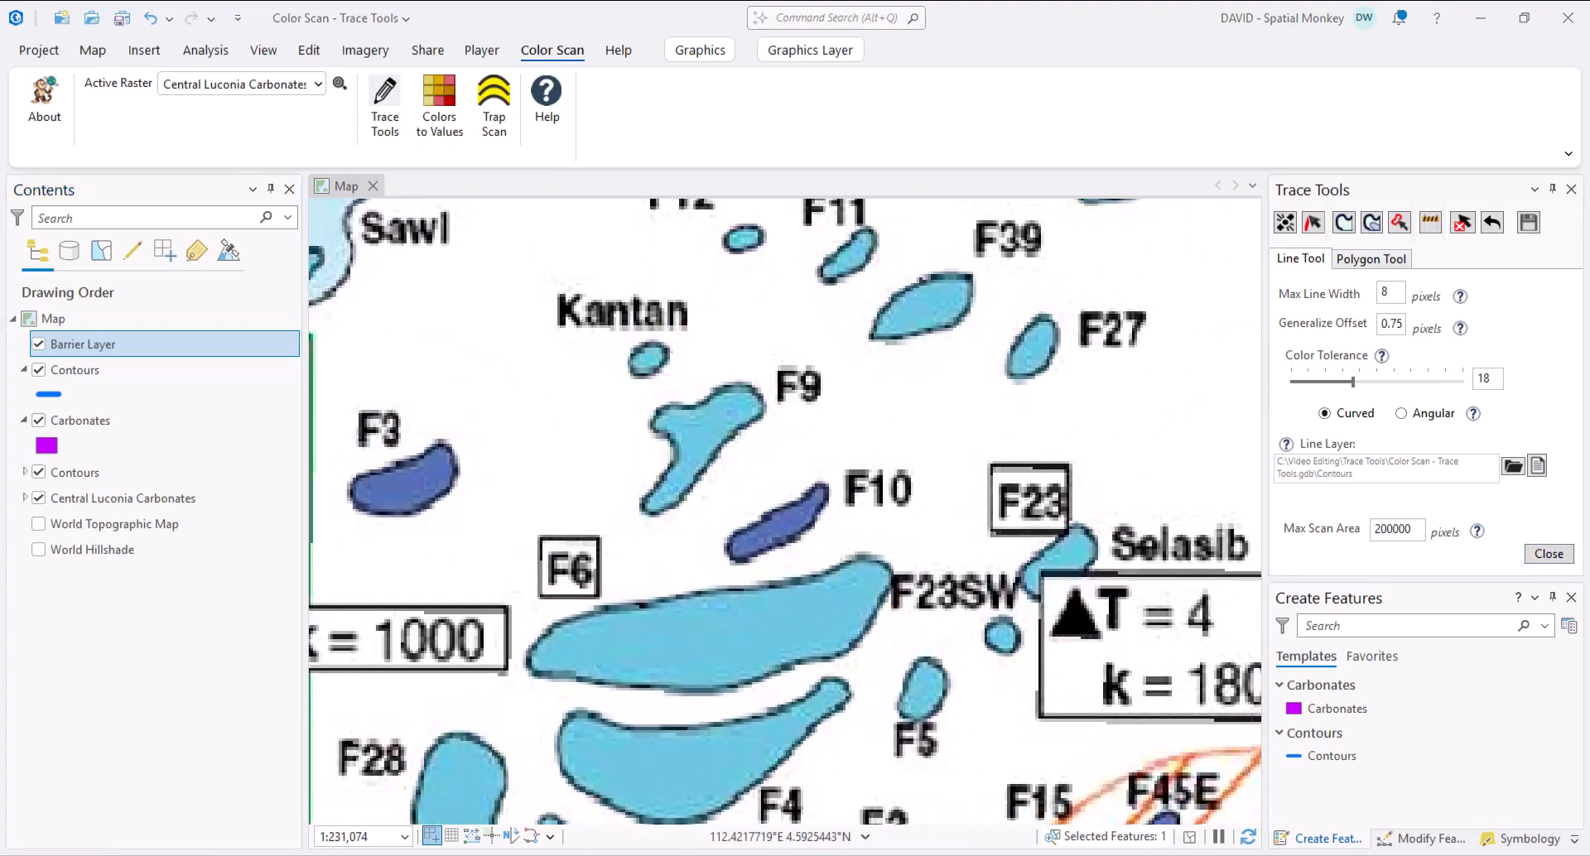
click(1373, 225)
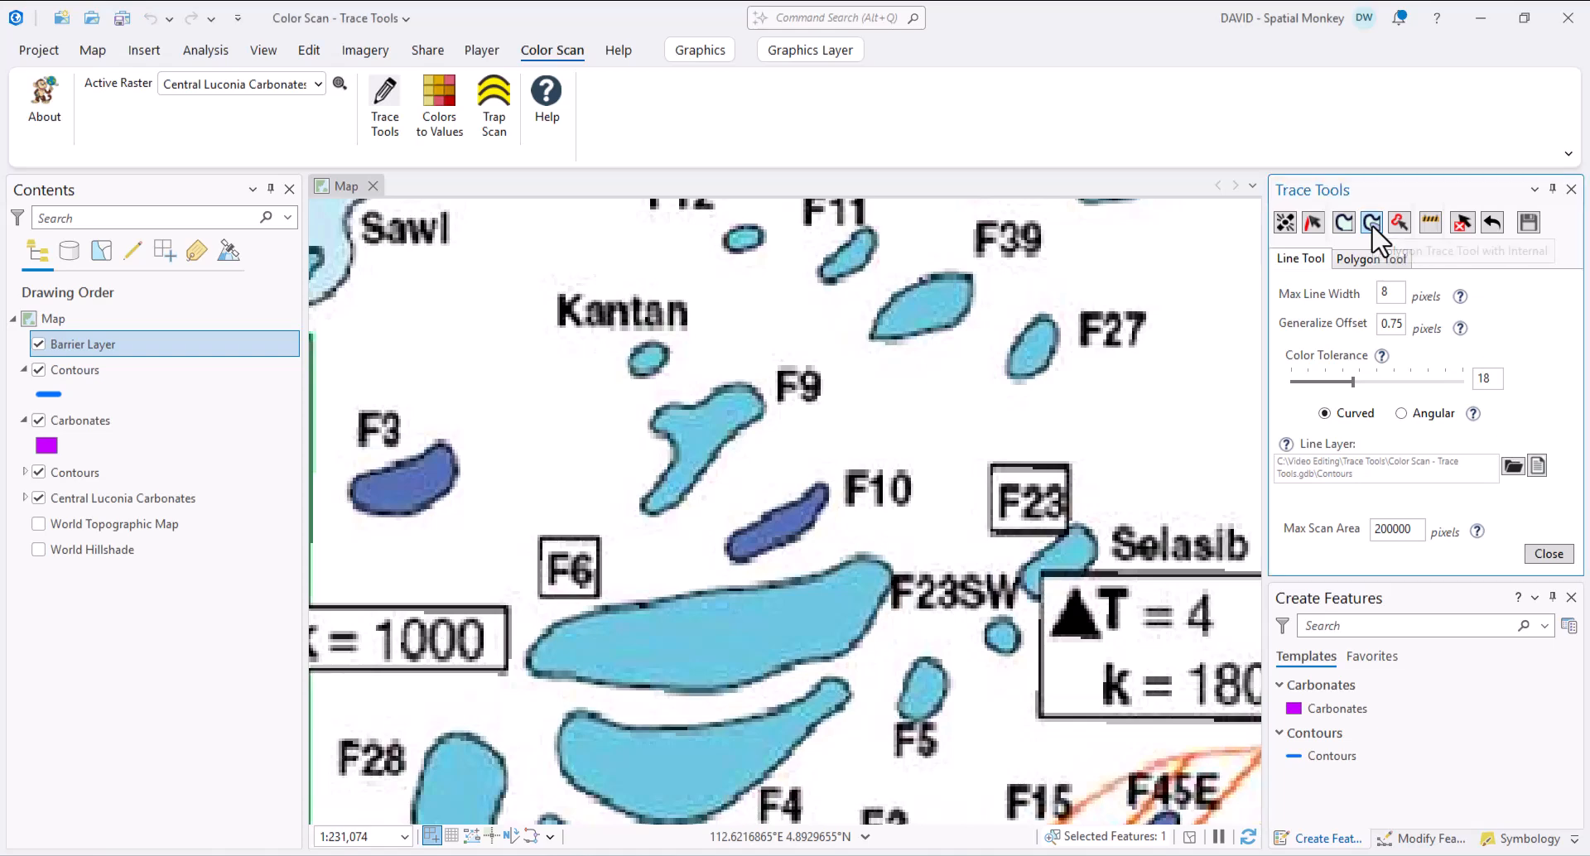
- Trace F23SW, F9 and F4 as magenta polygons and set Buffer Polygon to 2 pixels
click(708, 641)
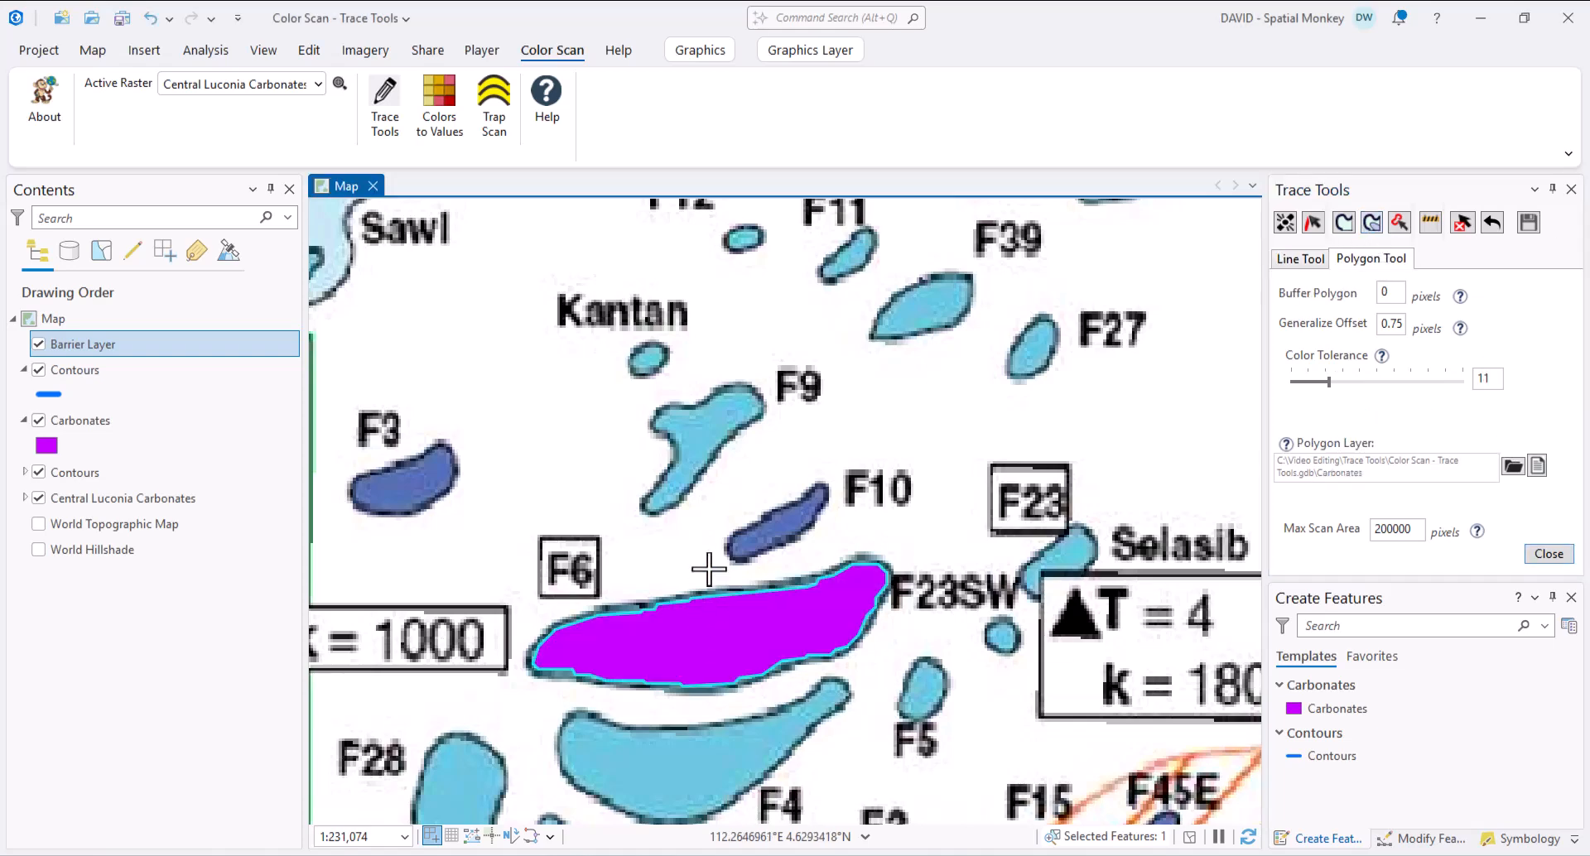
click(698, 437)
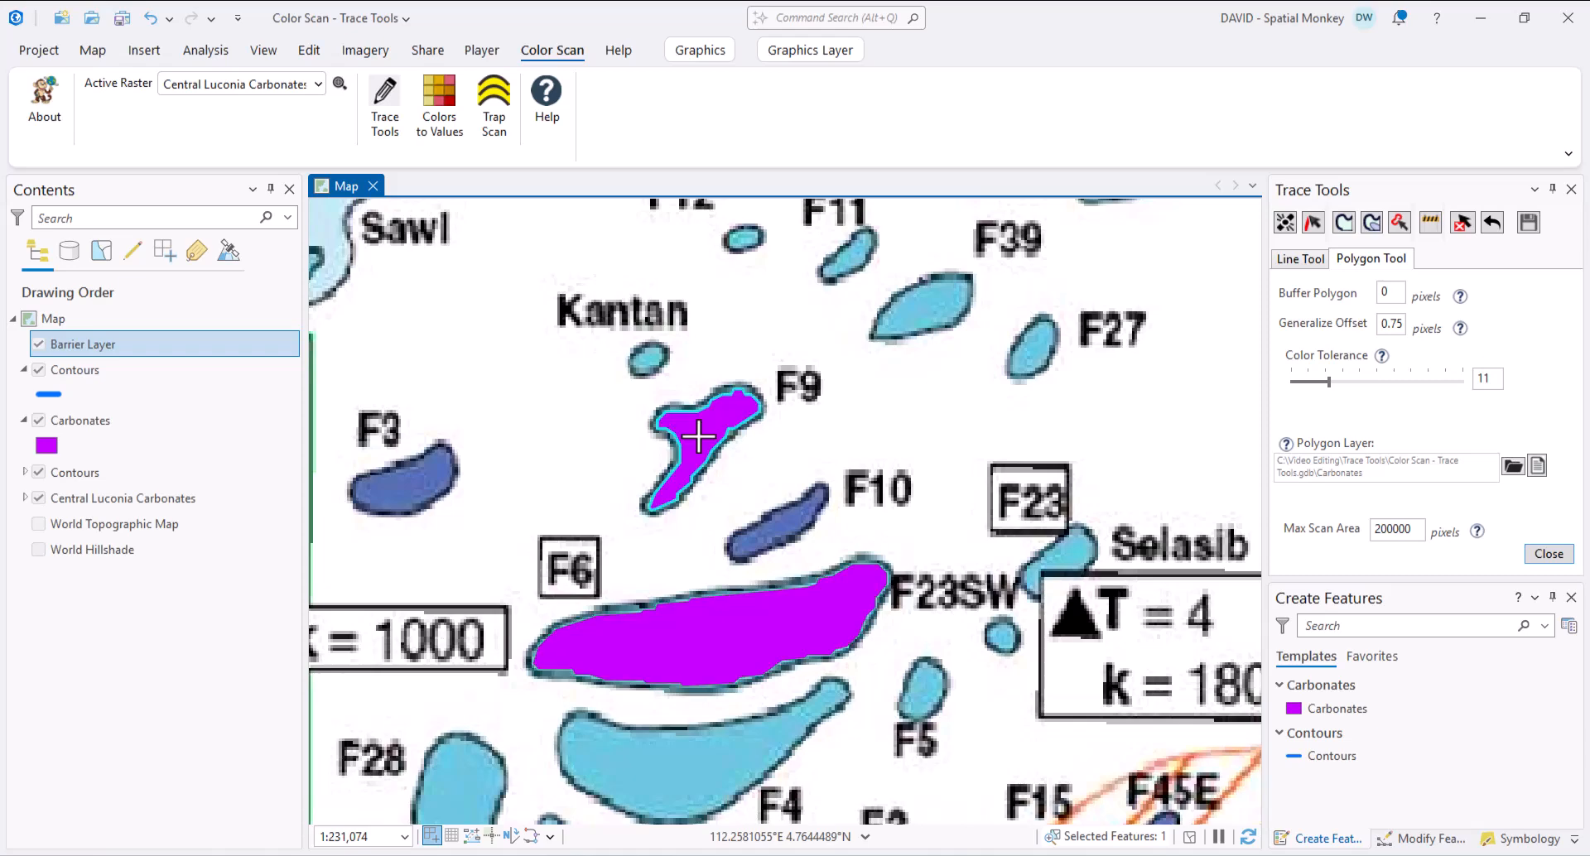
click(736, 751)
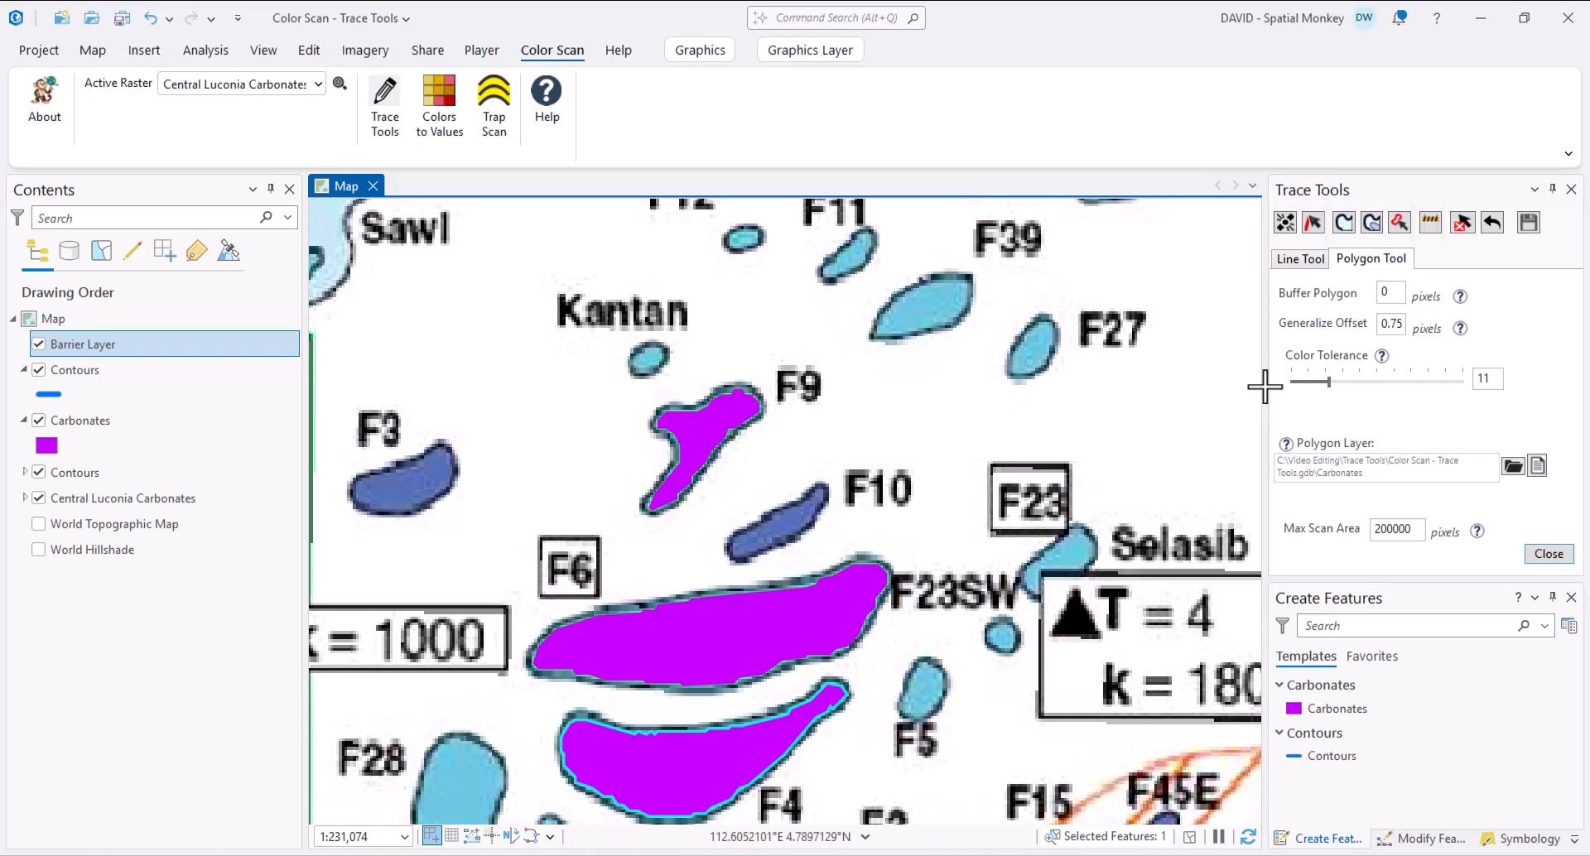
click(1399, 294)
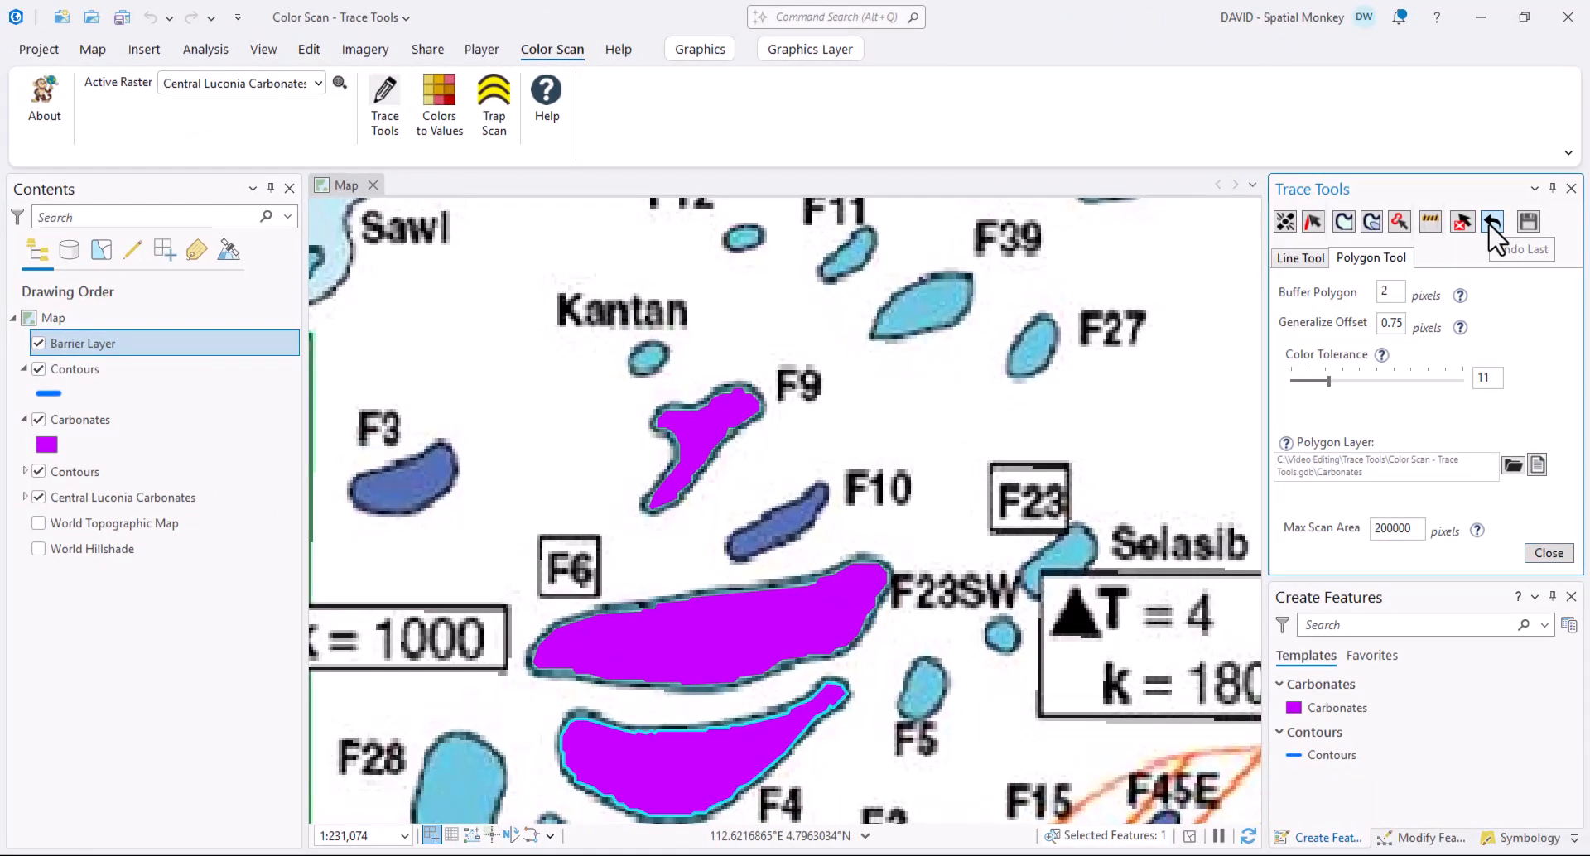
- Undo the earlier polygons and re-trace F9, F10 and F23SW with the 2-pixel buffer
click(1493, 226)
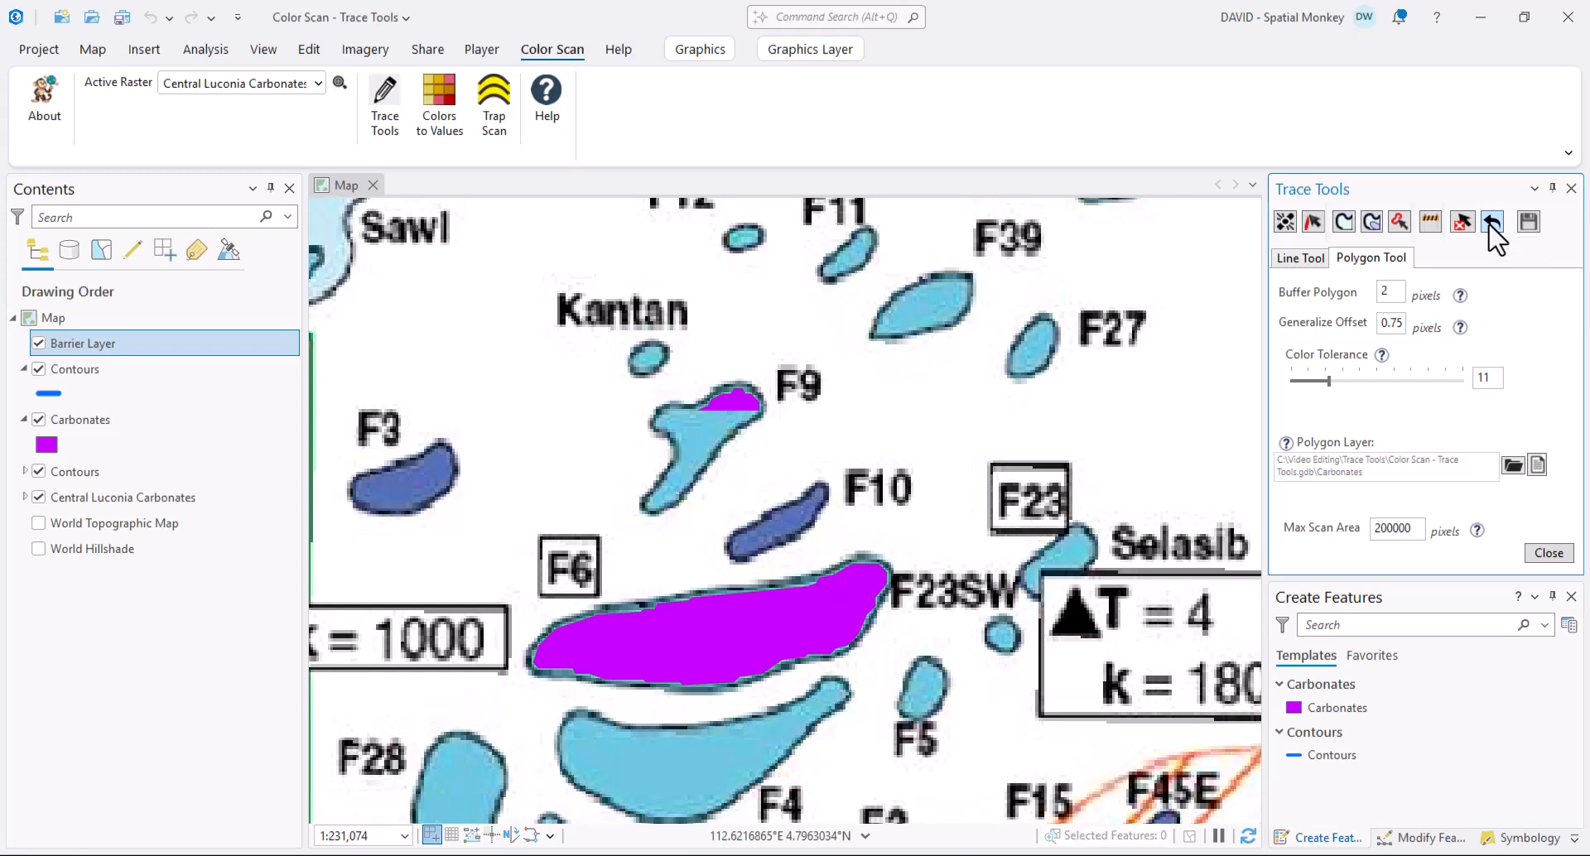
click(1371, 222)
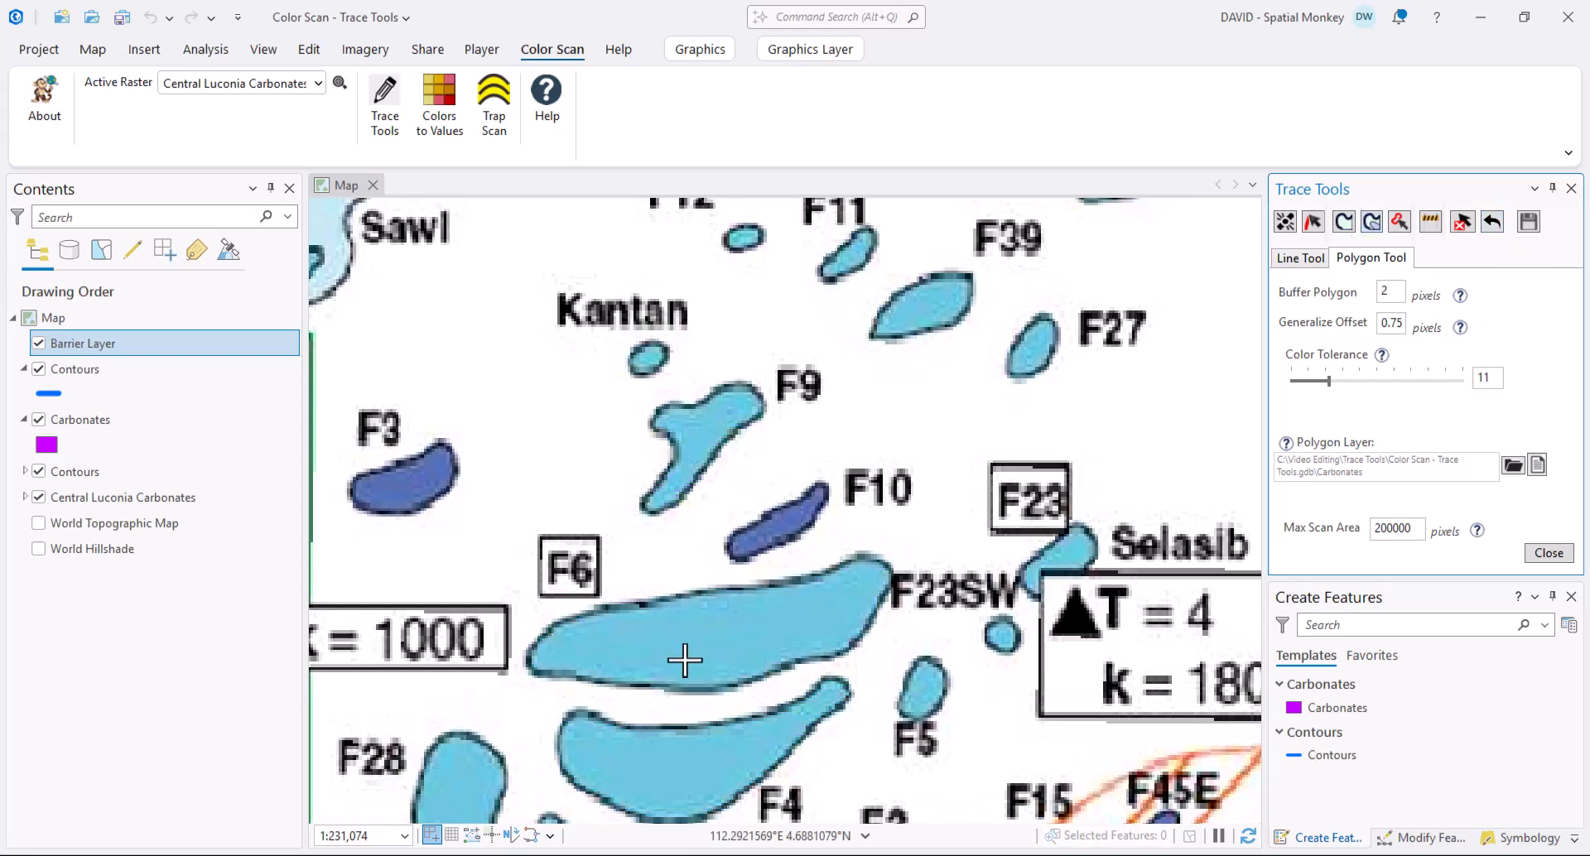
click(698, 446)
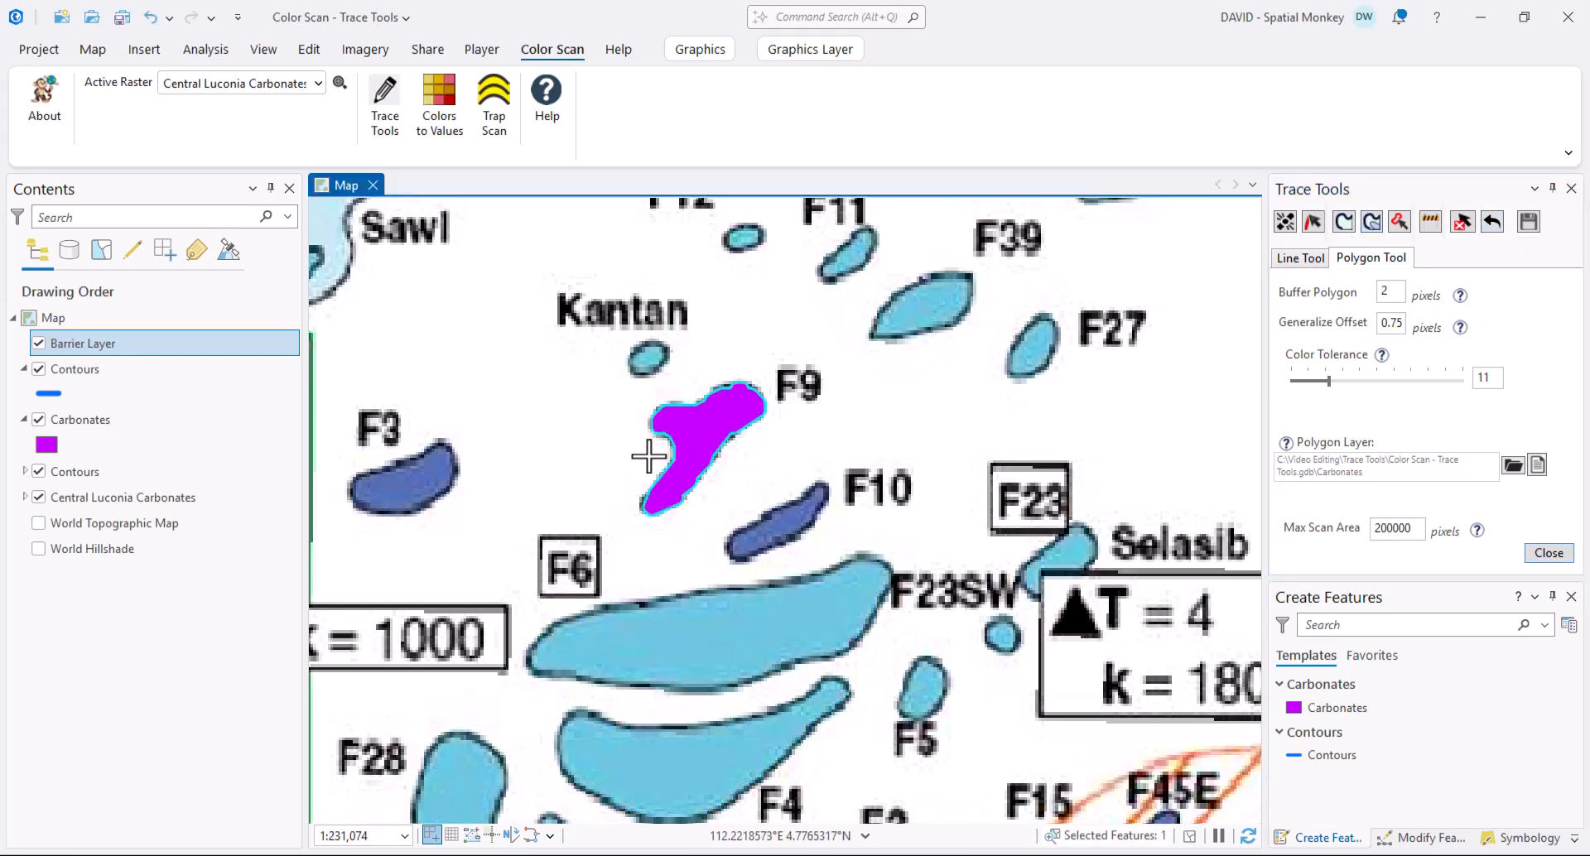
click(778, 528)
click(771, 644)
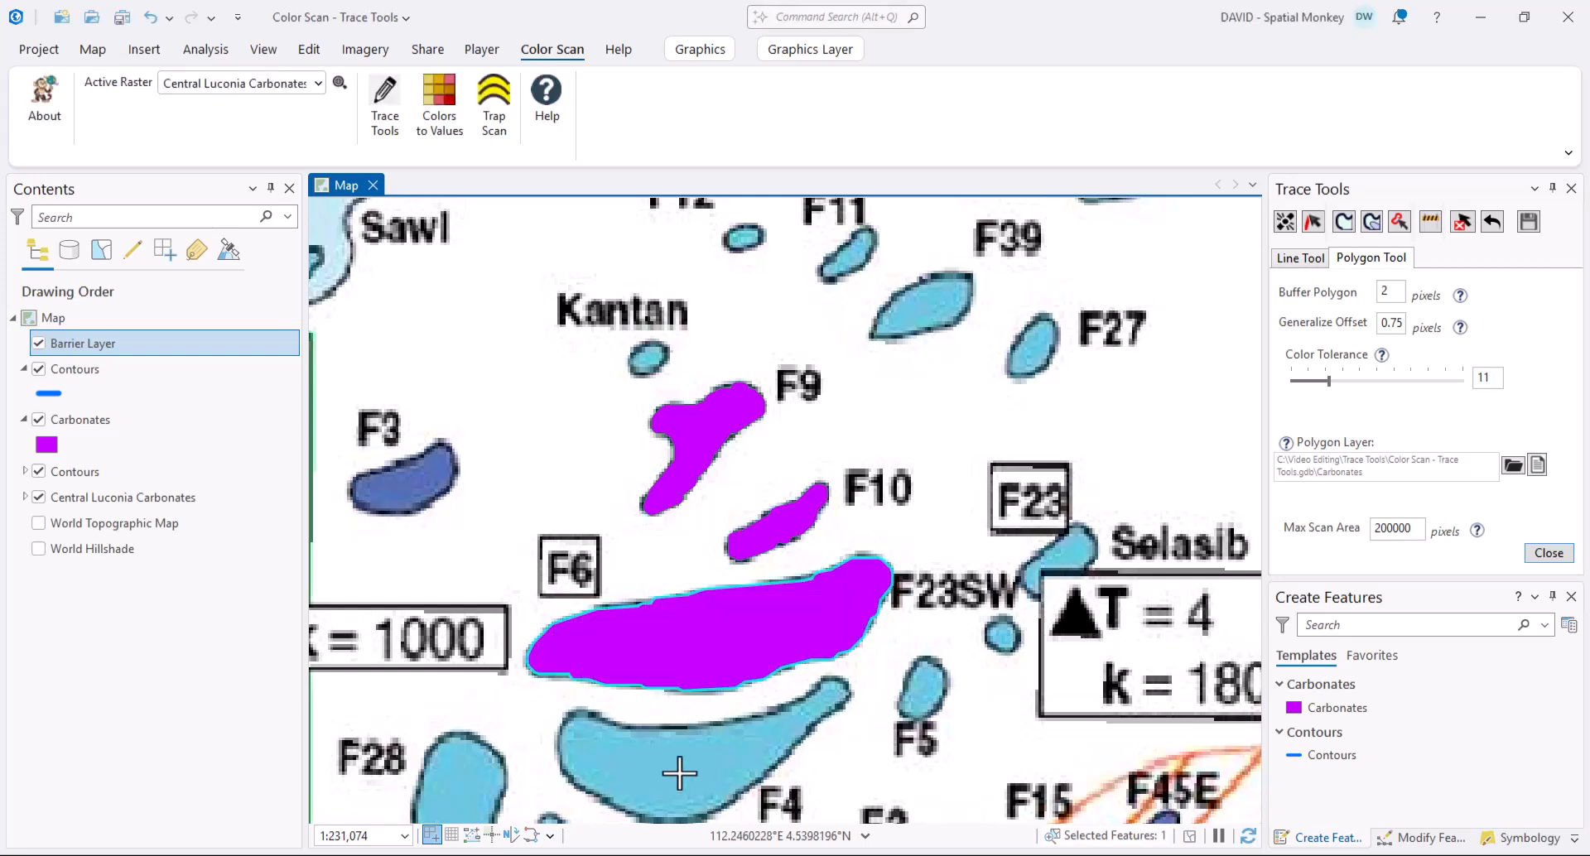
- Trace F4, set Generalize Offset to 1, then undo the F4 polygon
click(684, 731)
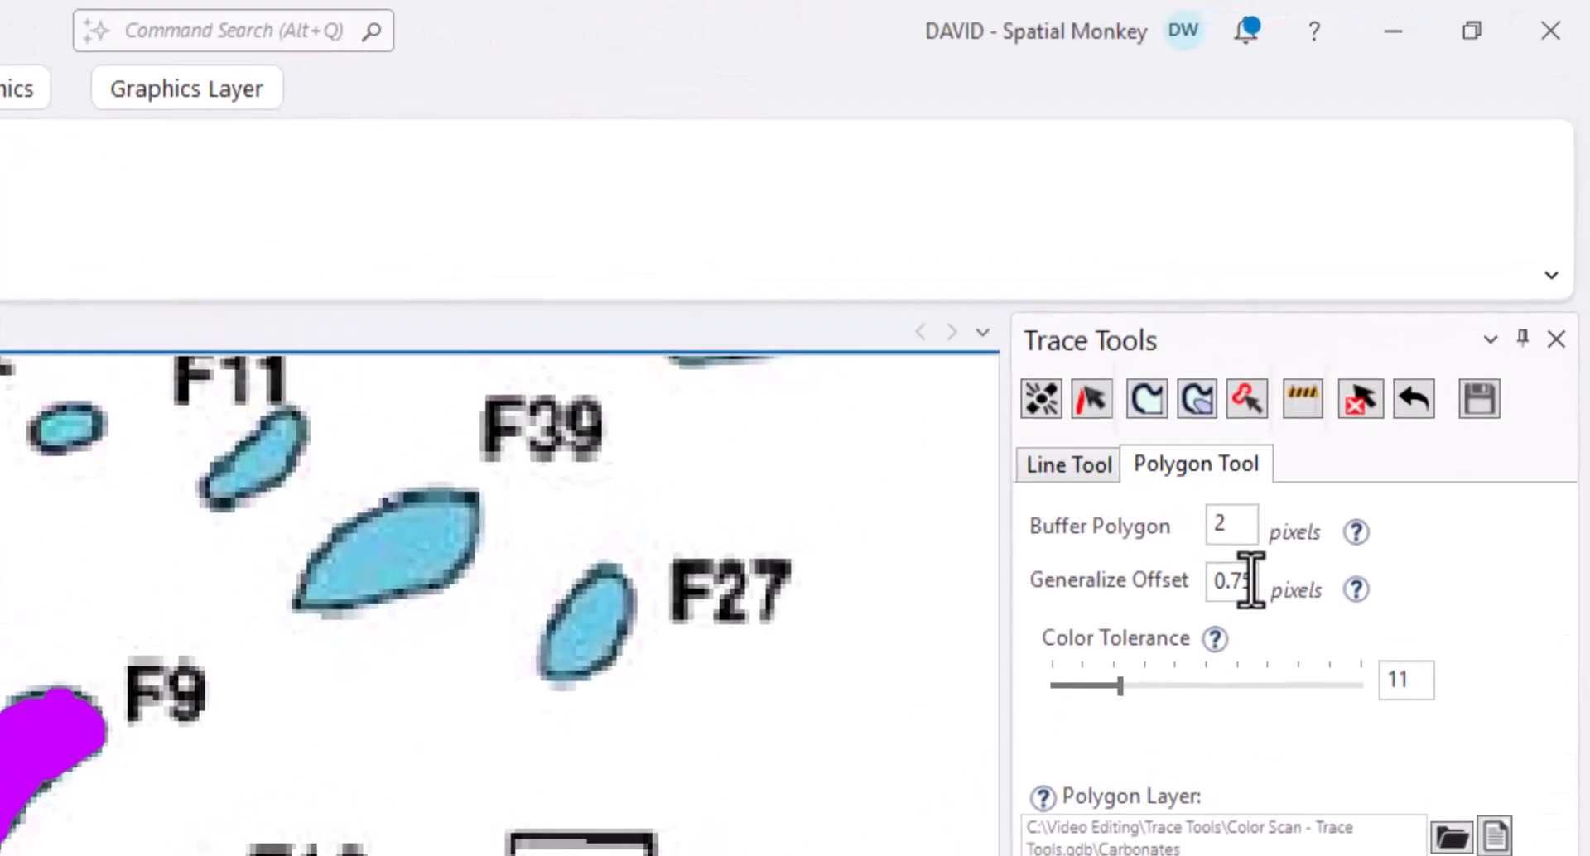
double_click(1400, 322)
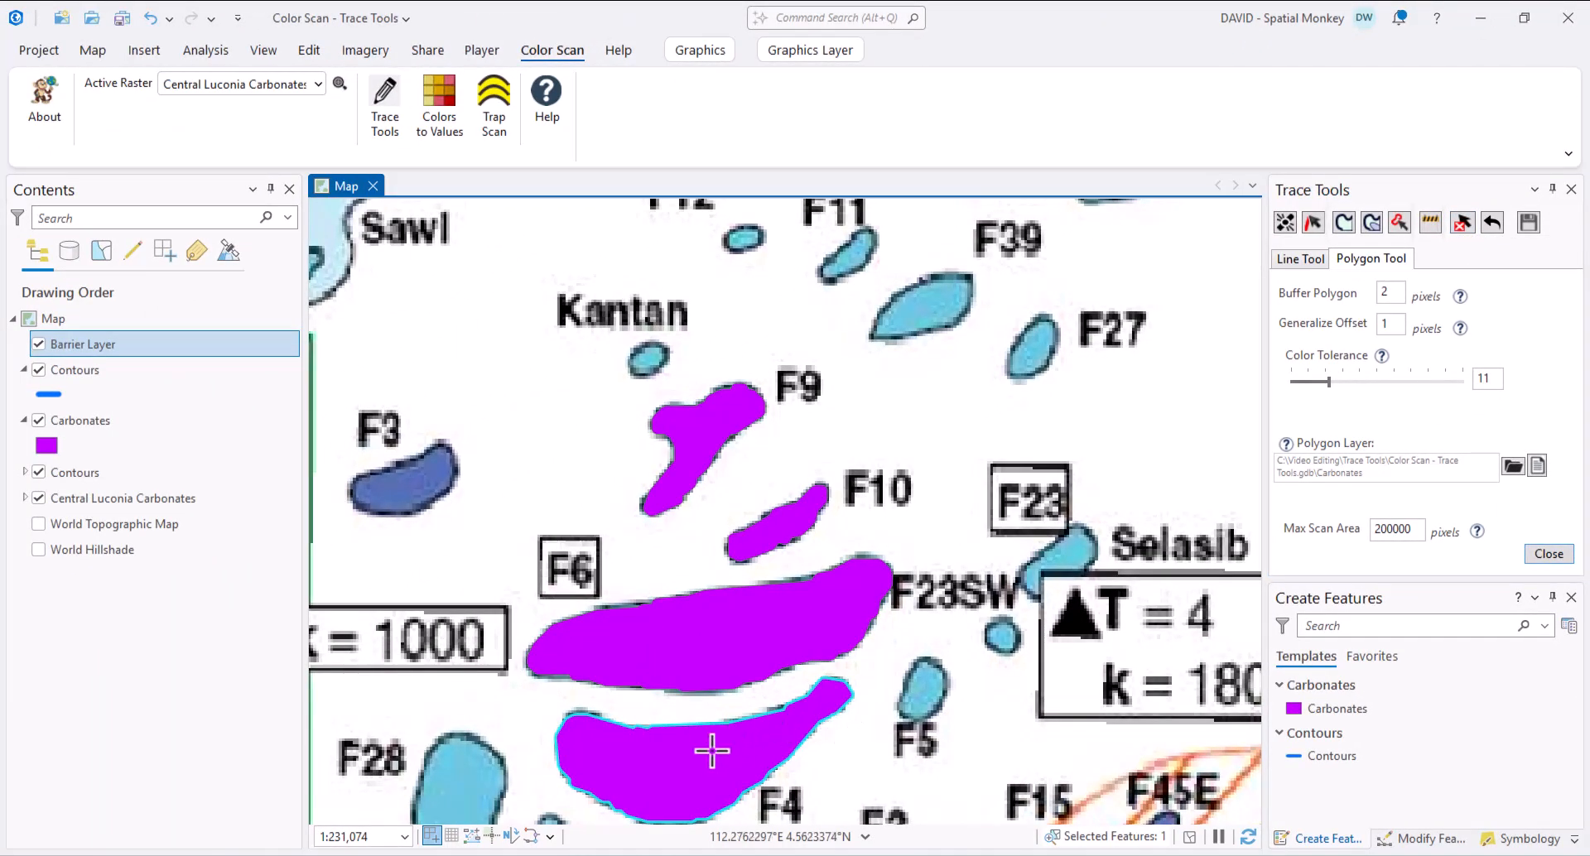
click(705, 754)
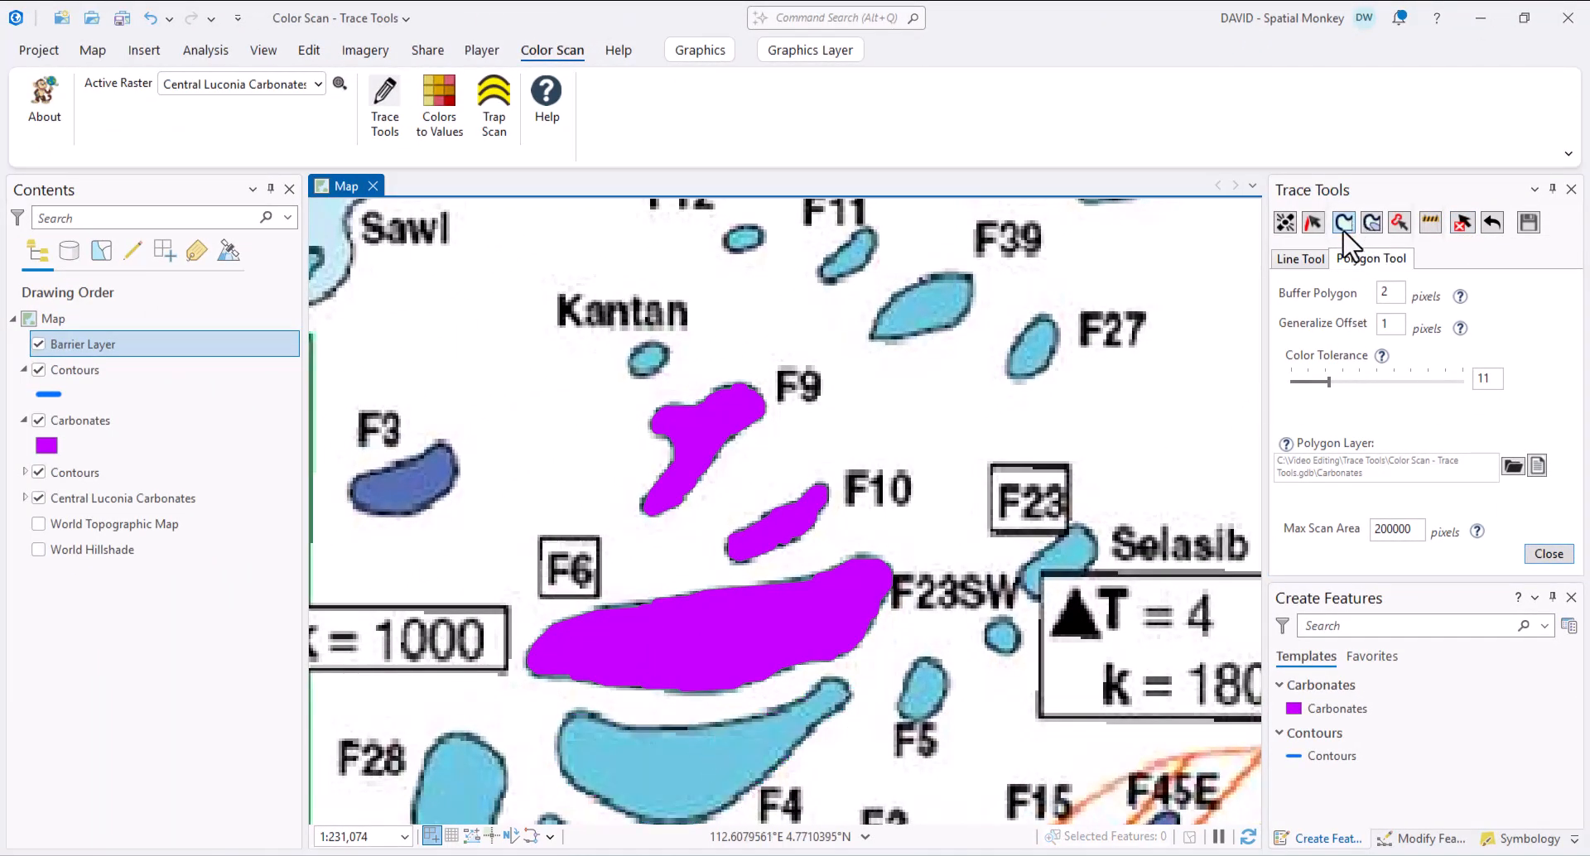
- Trace F4, the blob beside F39, F14, Bijan and Buah Pala as magenta Carbonates polygons
click(698, 770)
scroll(702, 768, down, 3)
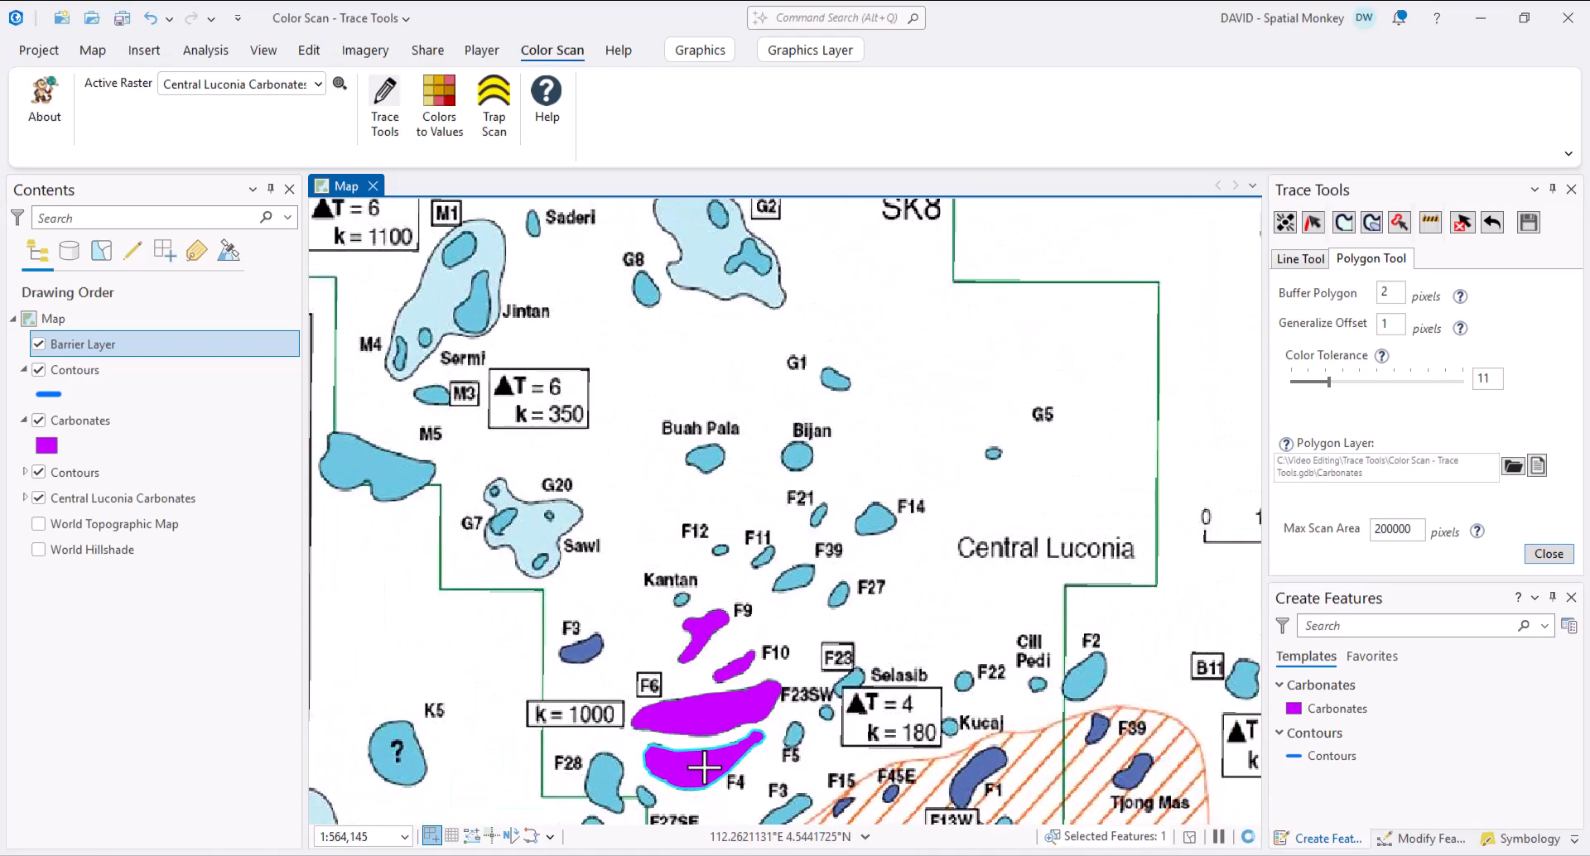
click(794, 579)
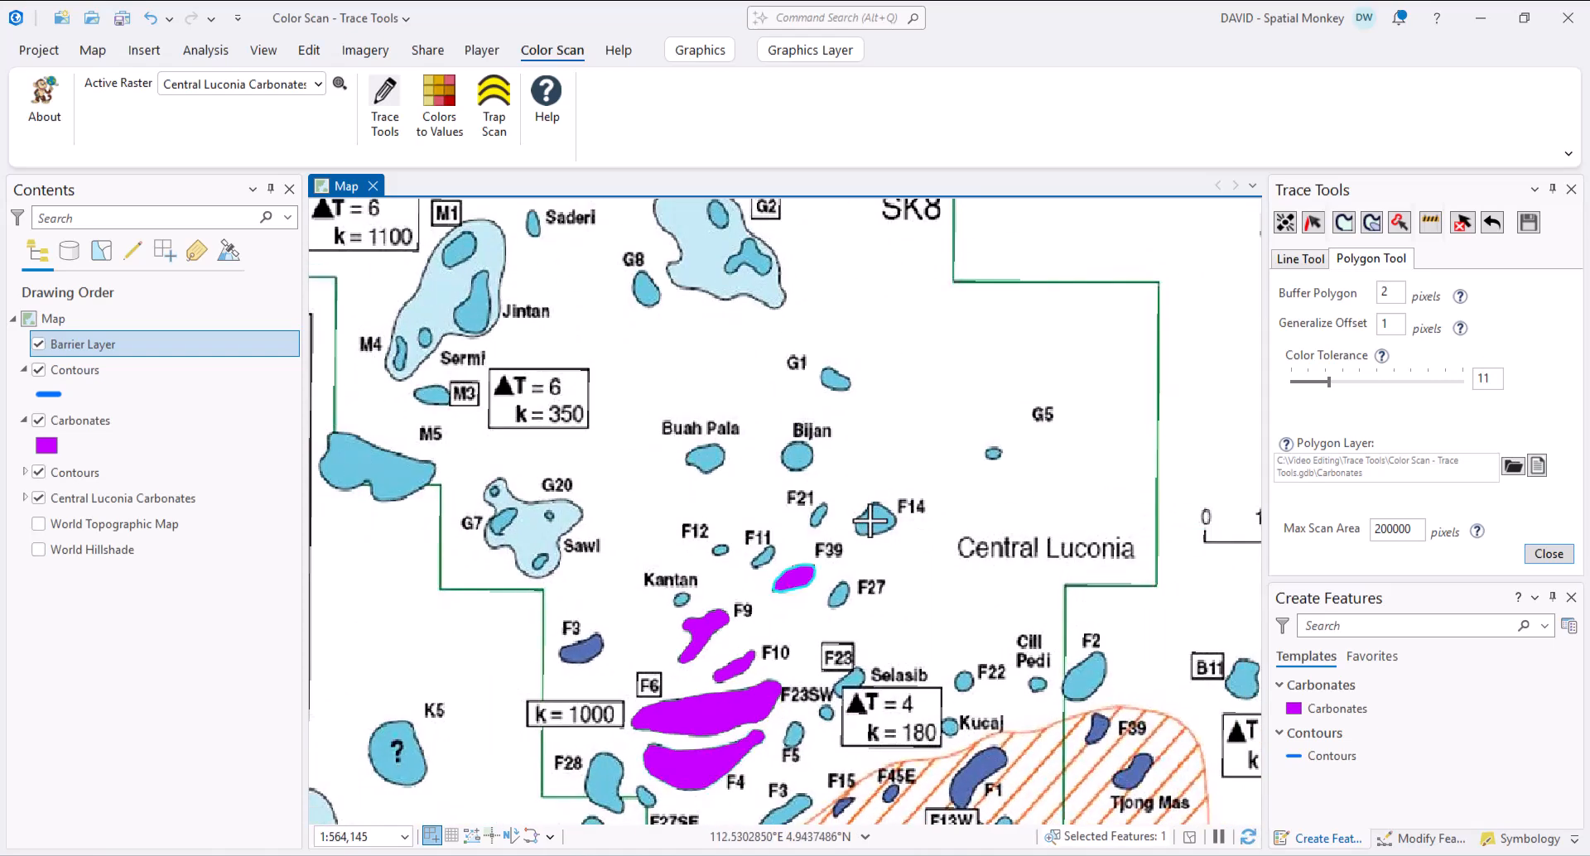
click(875, 519)
click(797, 456)
click(705, 458)
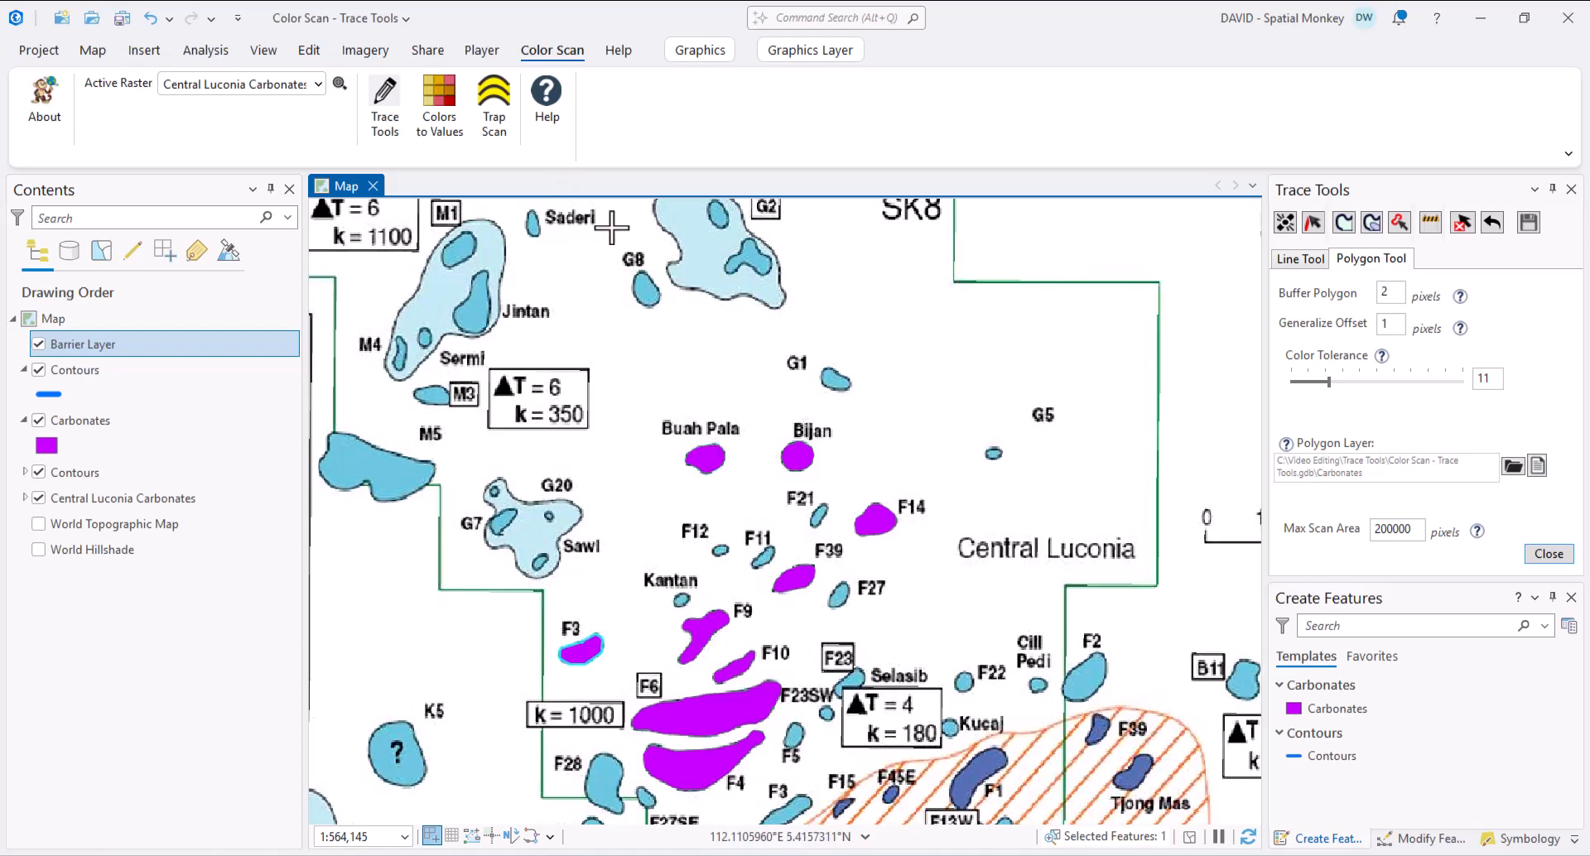
scroll(610, 227, up, 2)
scroll(795, 277, up, 2)
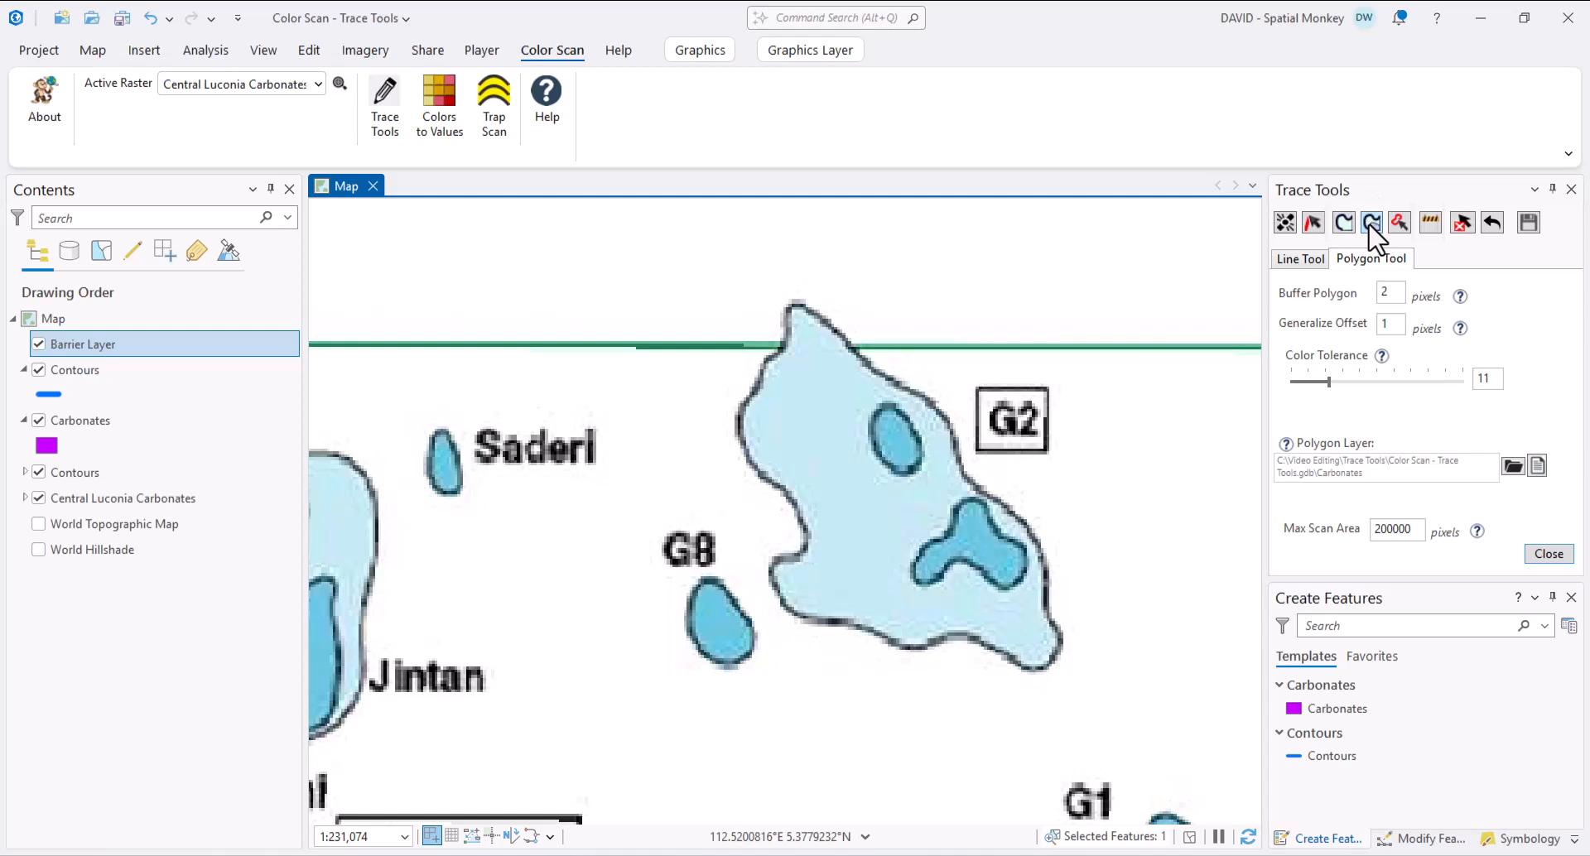
- Trace the G2 carbonate and sketch a small triangular sliver polygon beside its label
click(1371, 222)
click(867, 536)
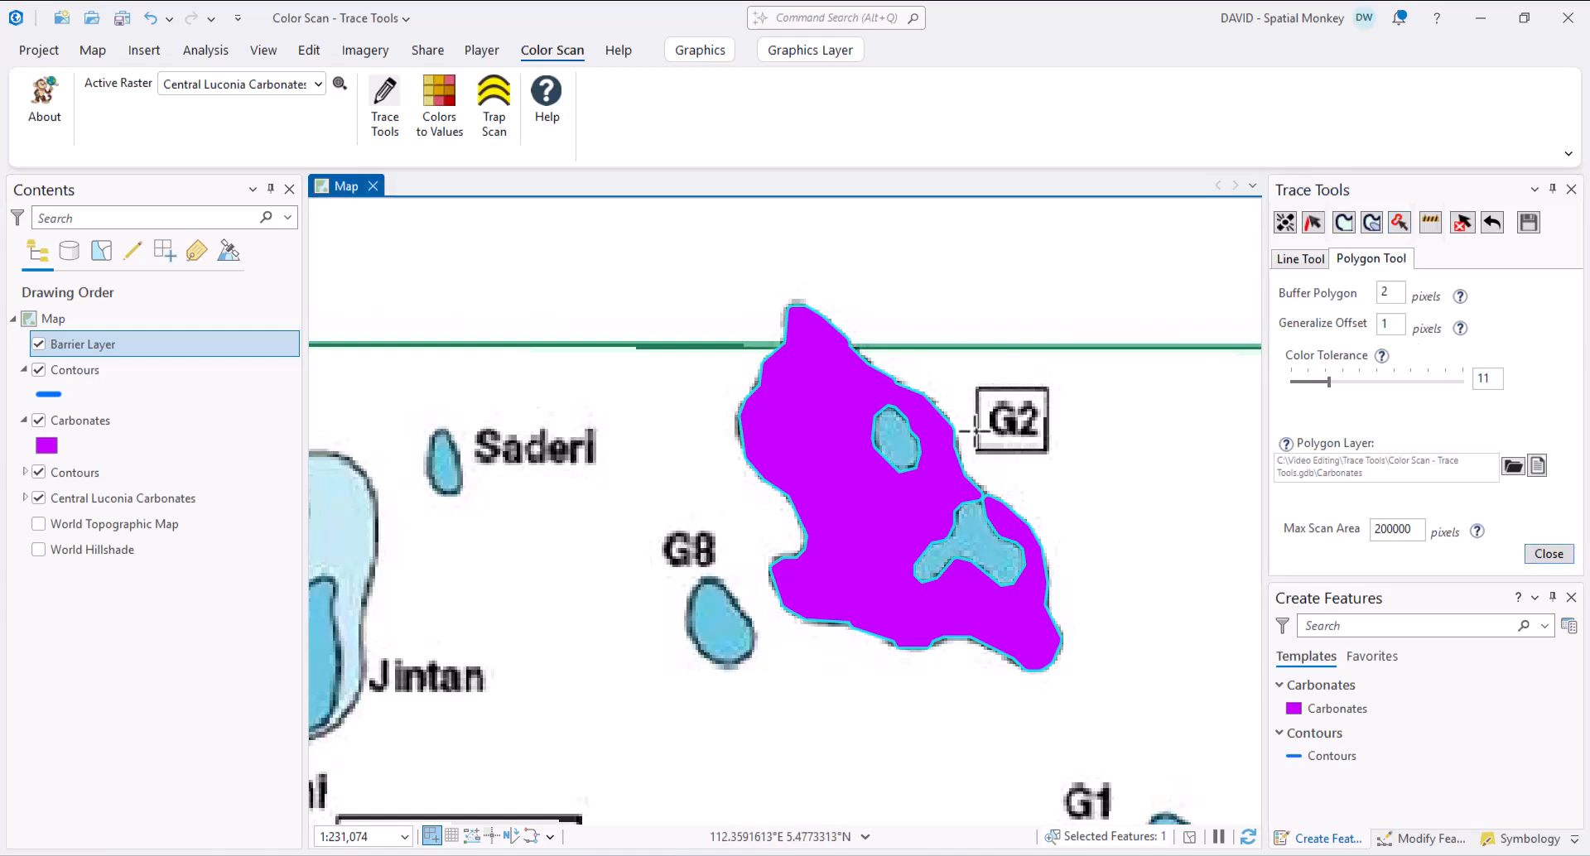
click(950, 493)
click(988, 508)
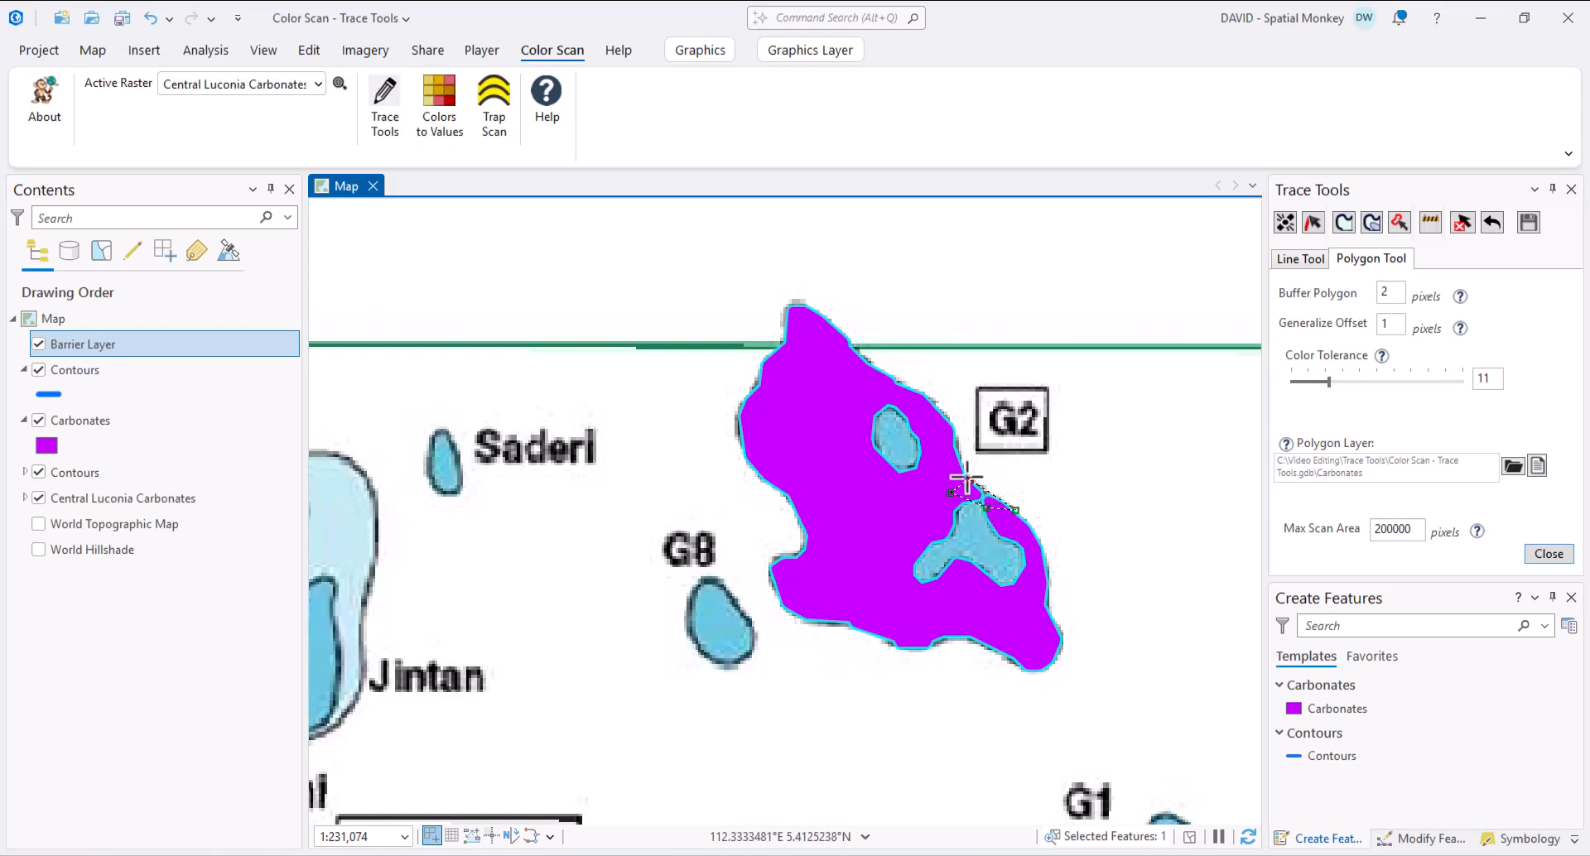
click(967, 480)
double_click(950, 473)
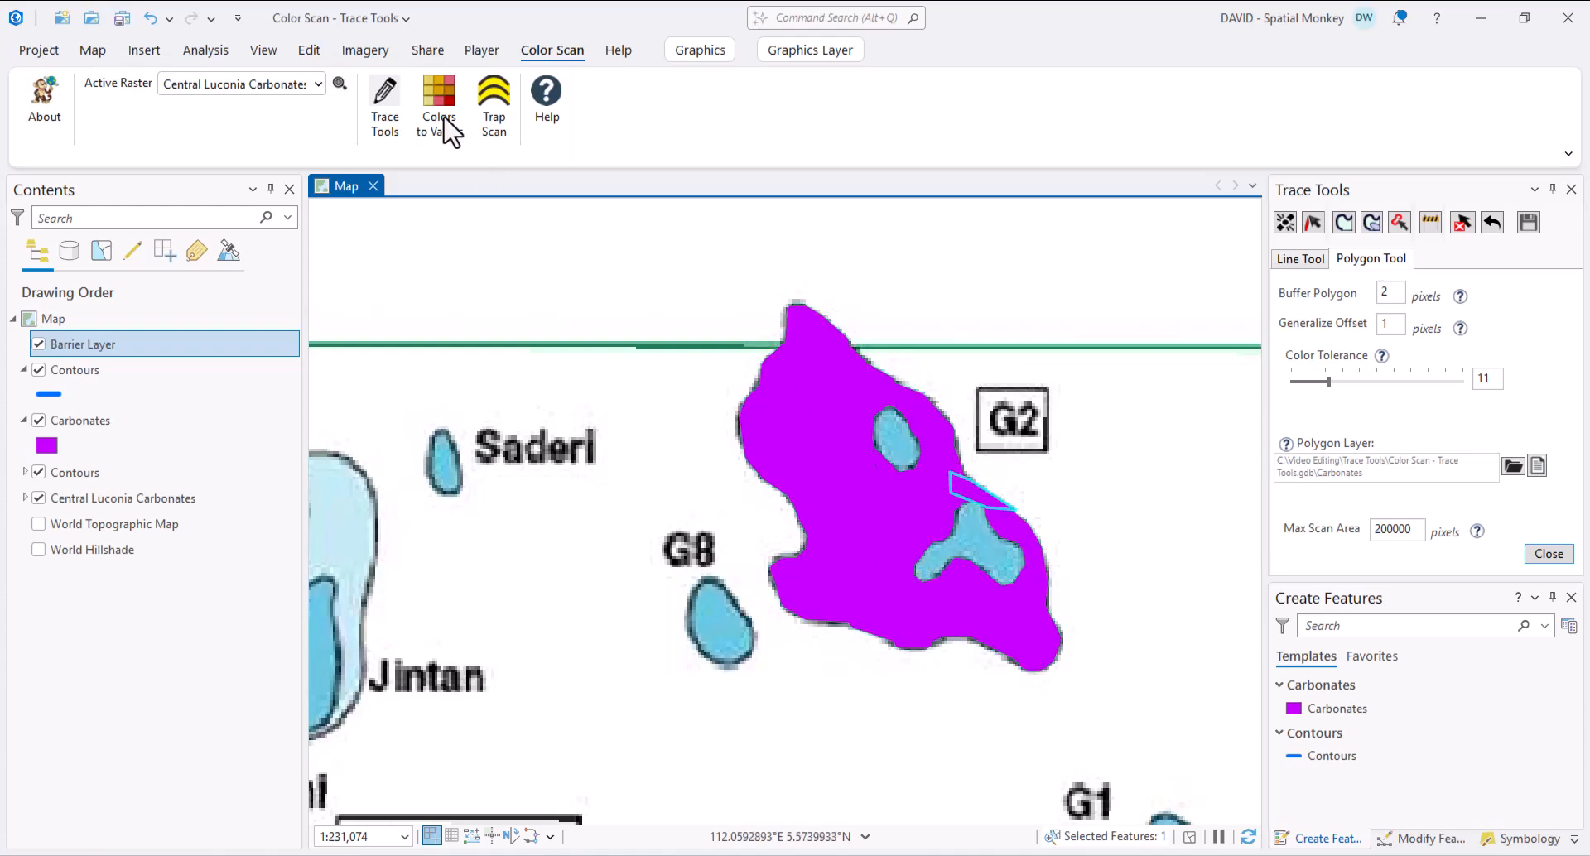
- Merge the sliver into the G2 polygon with Modify Features > Merge
click(308, 50)
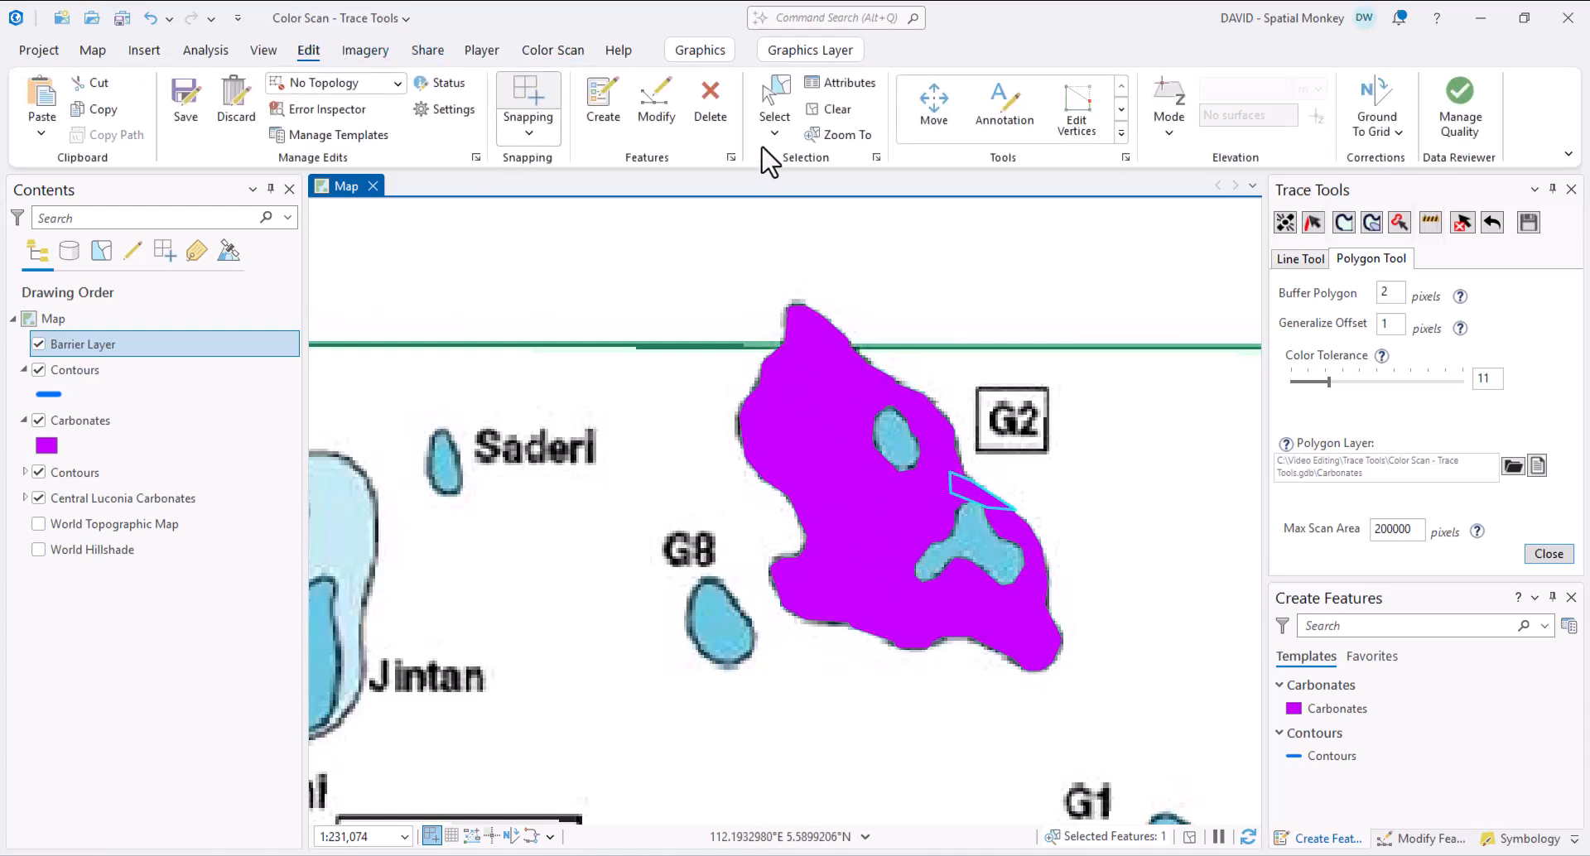
shift+click(836, 513)
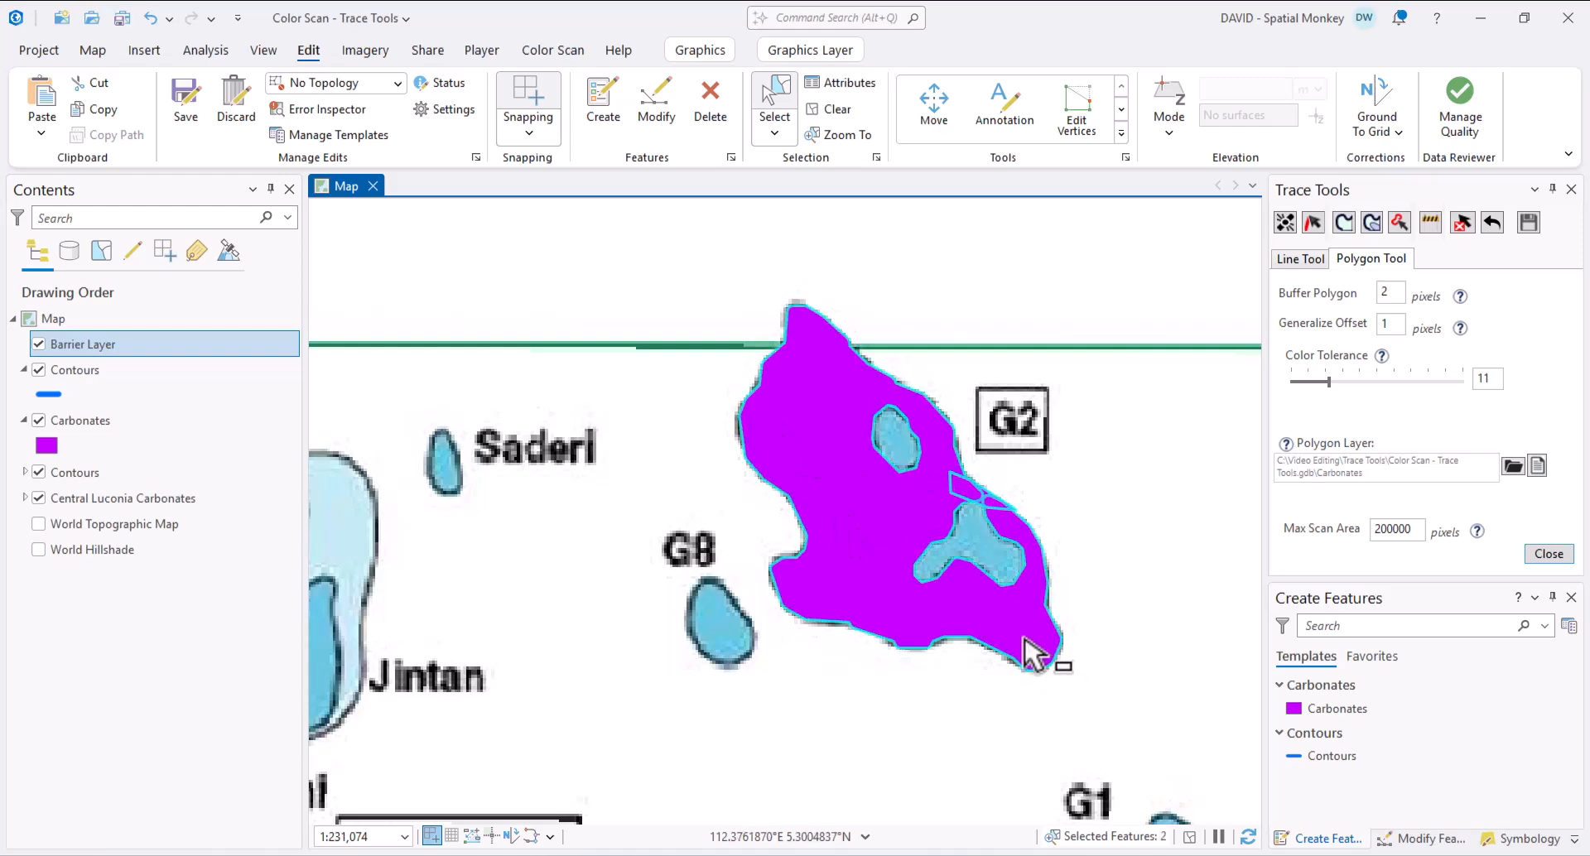
click(1439, 845)
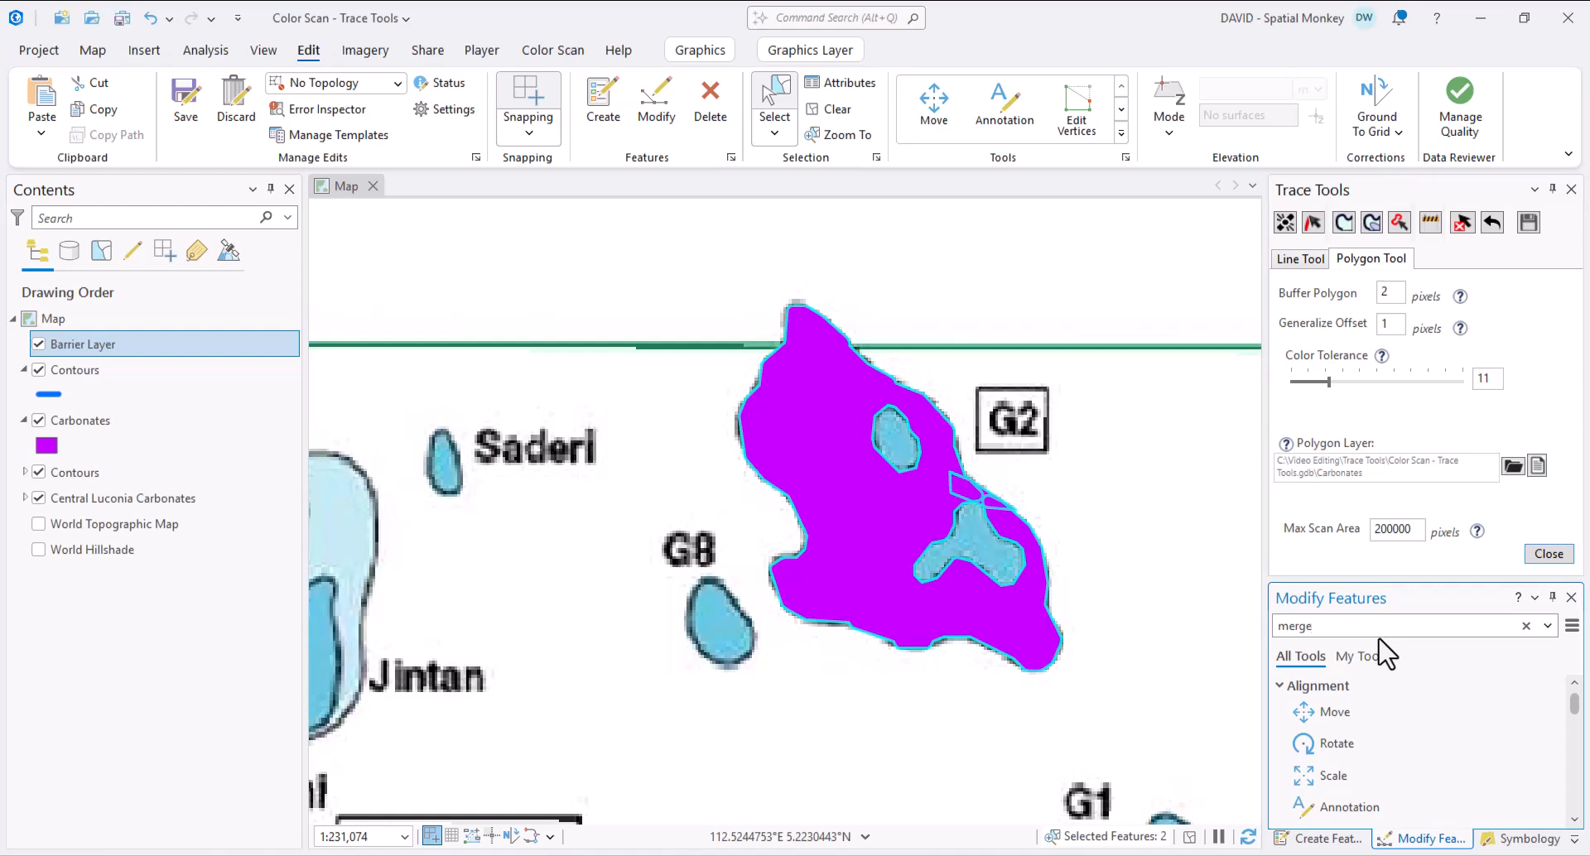
click(1358, 714)
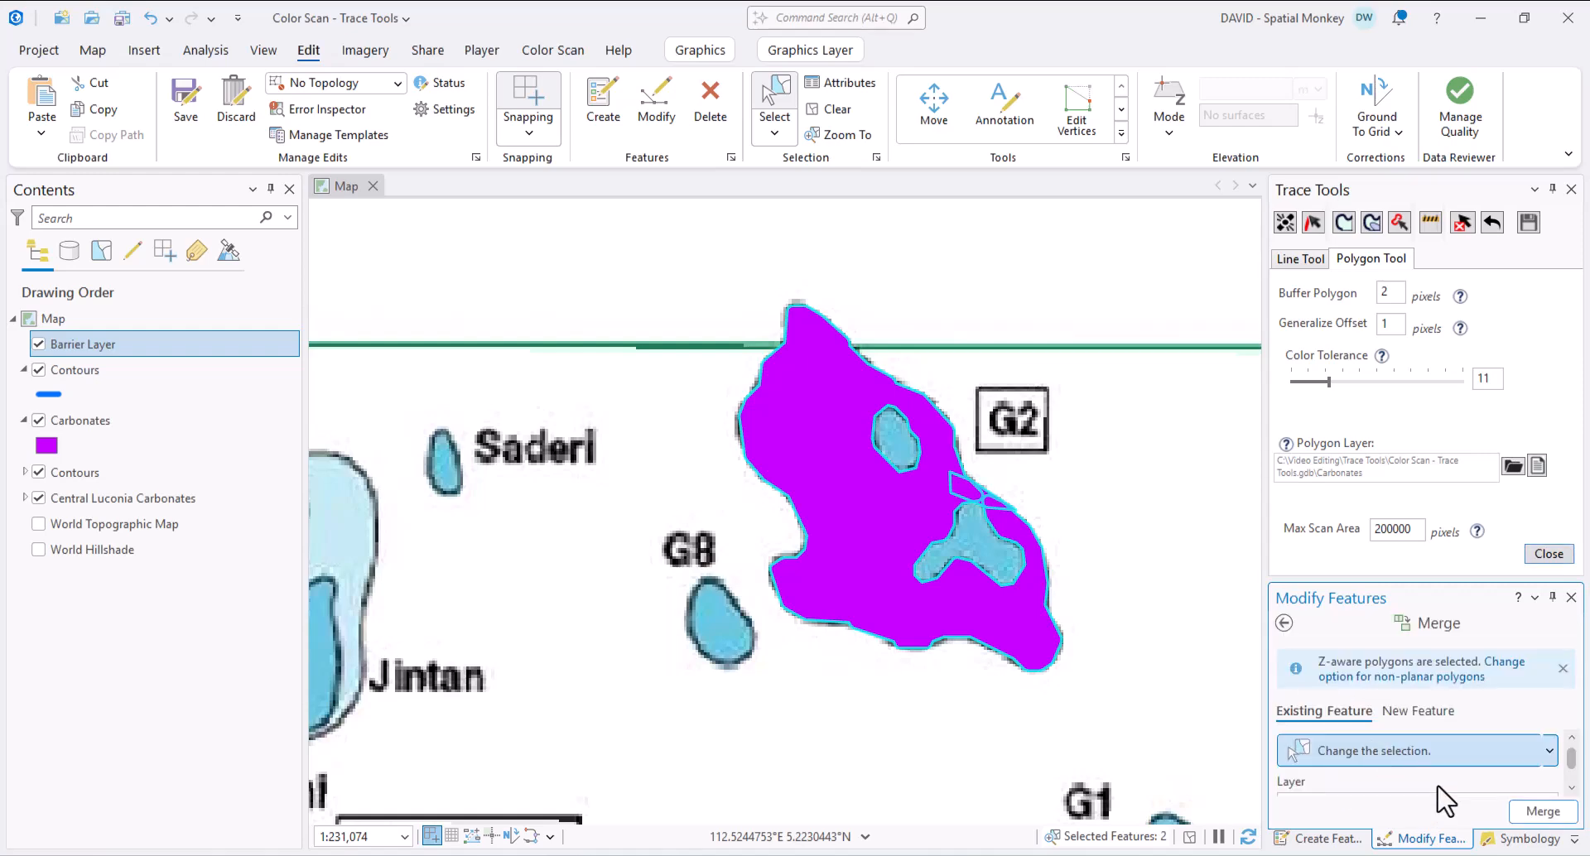
click(1541, 814)
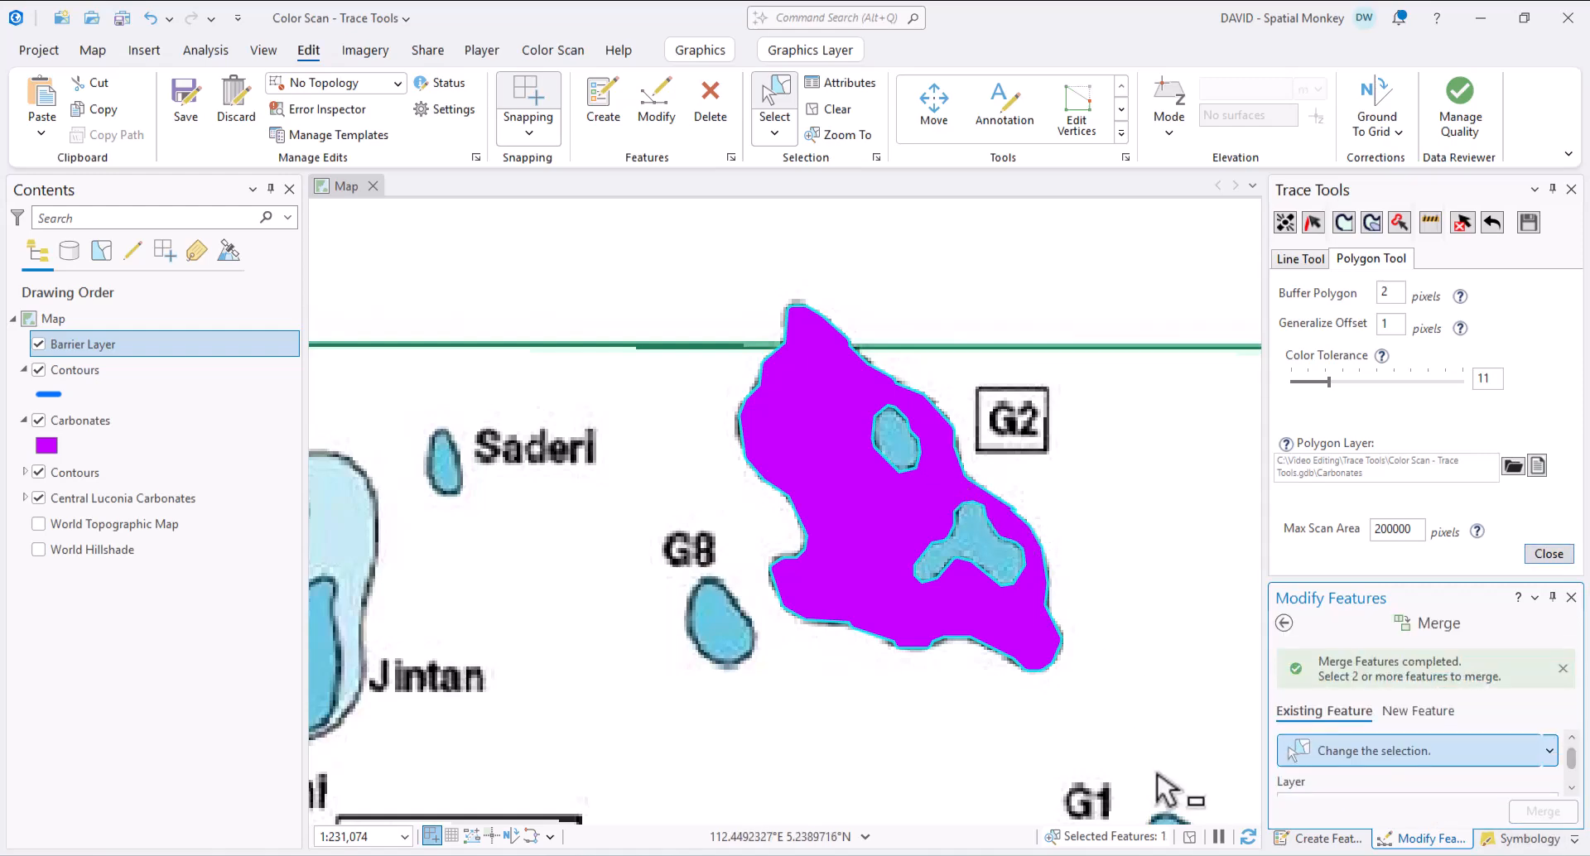
- Inspect the merged G2 polygon's vertices and finish the vertex edit
drag(1440, 584, 1466, 350)
click(1284, 387)
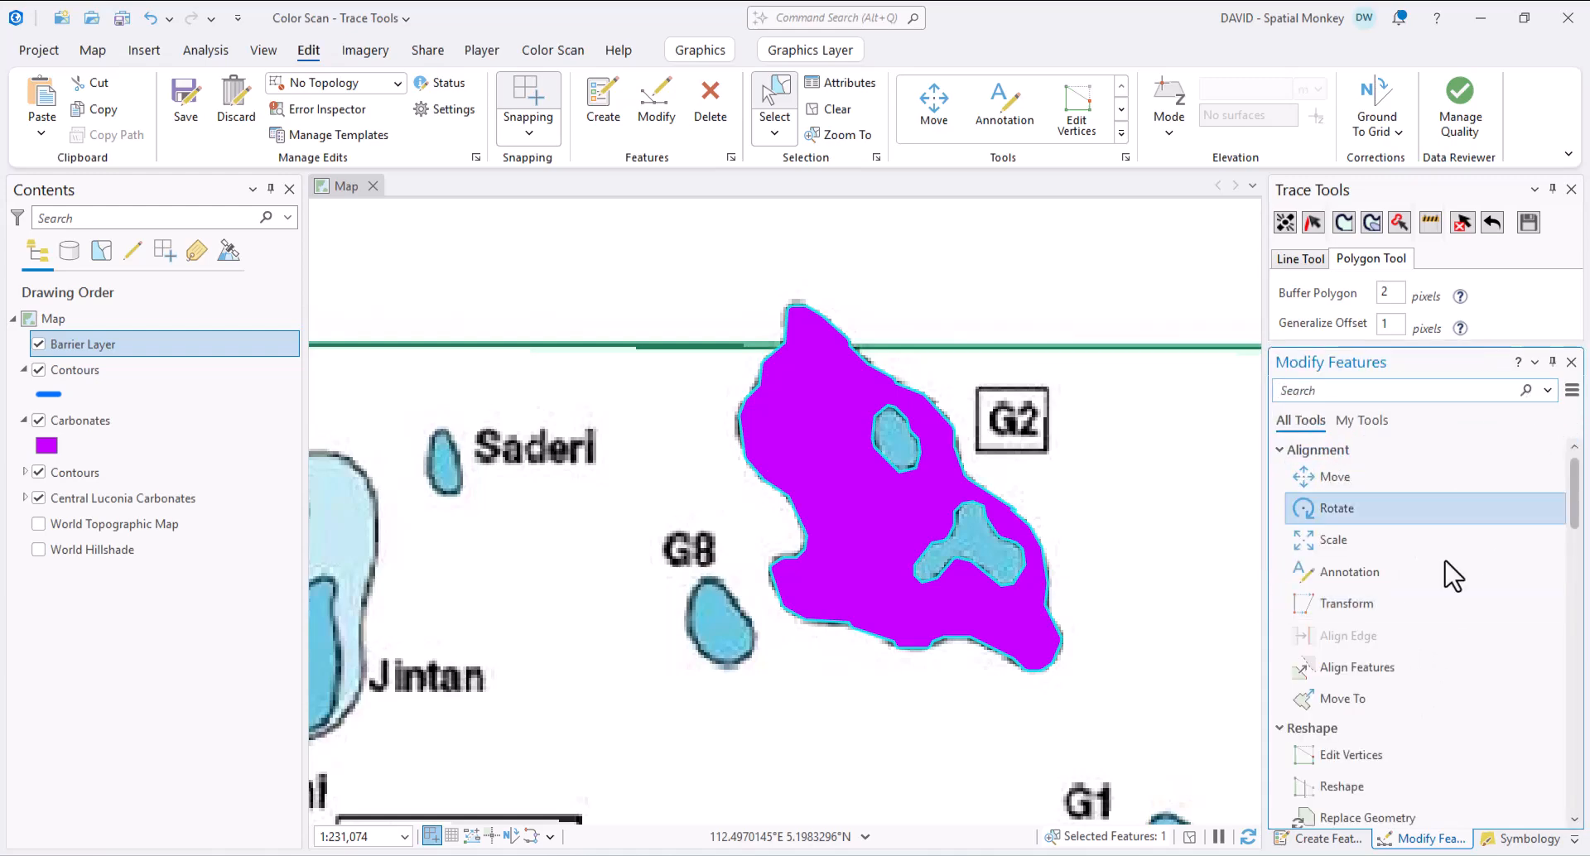
click(1346, 755)
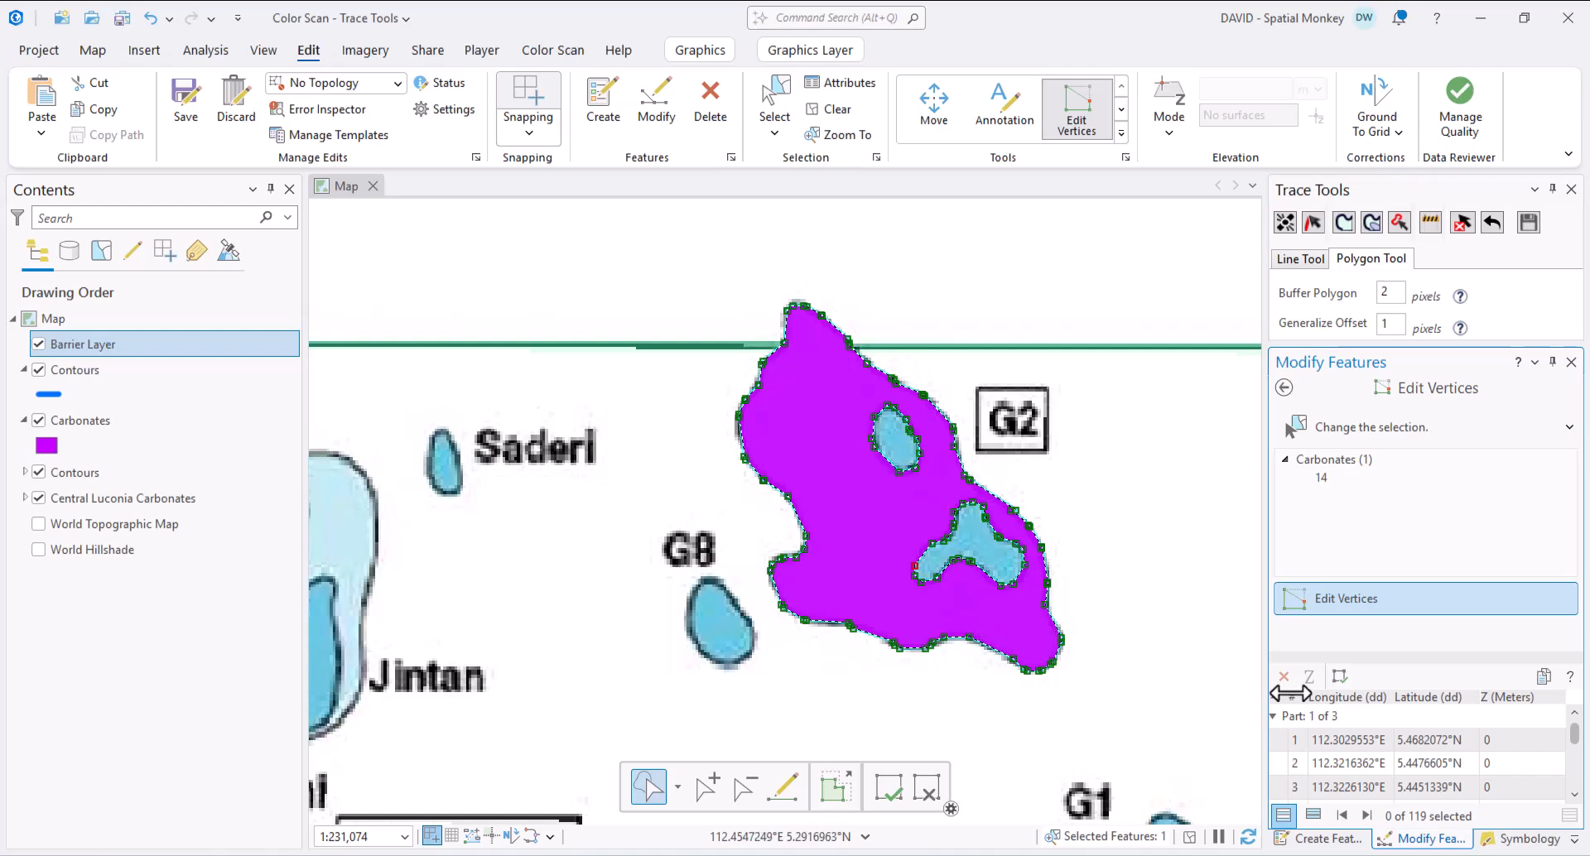
click(885, 791)
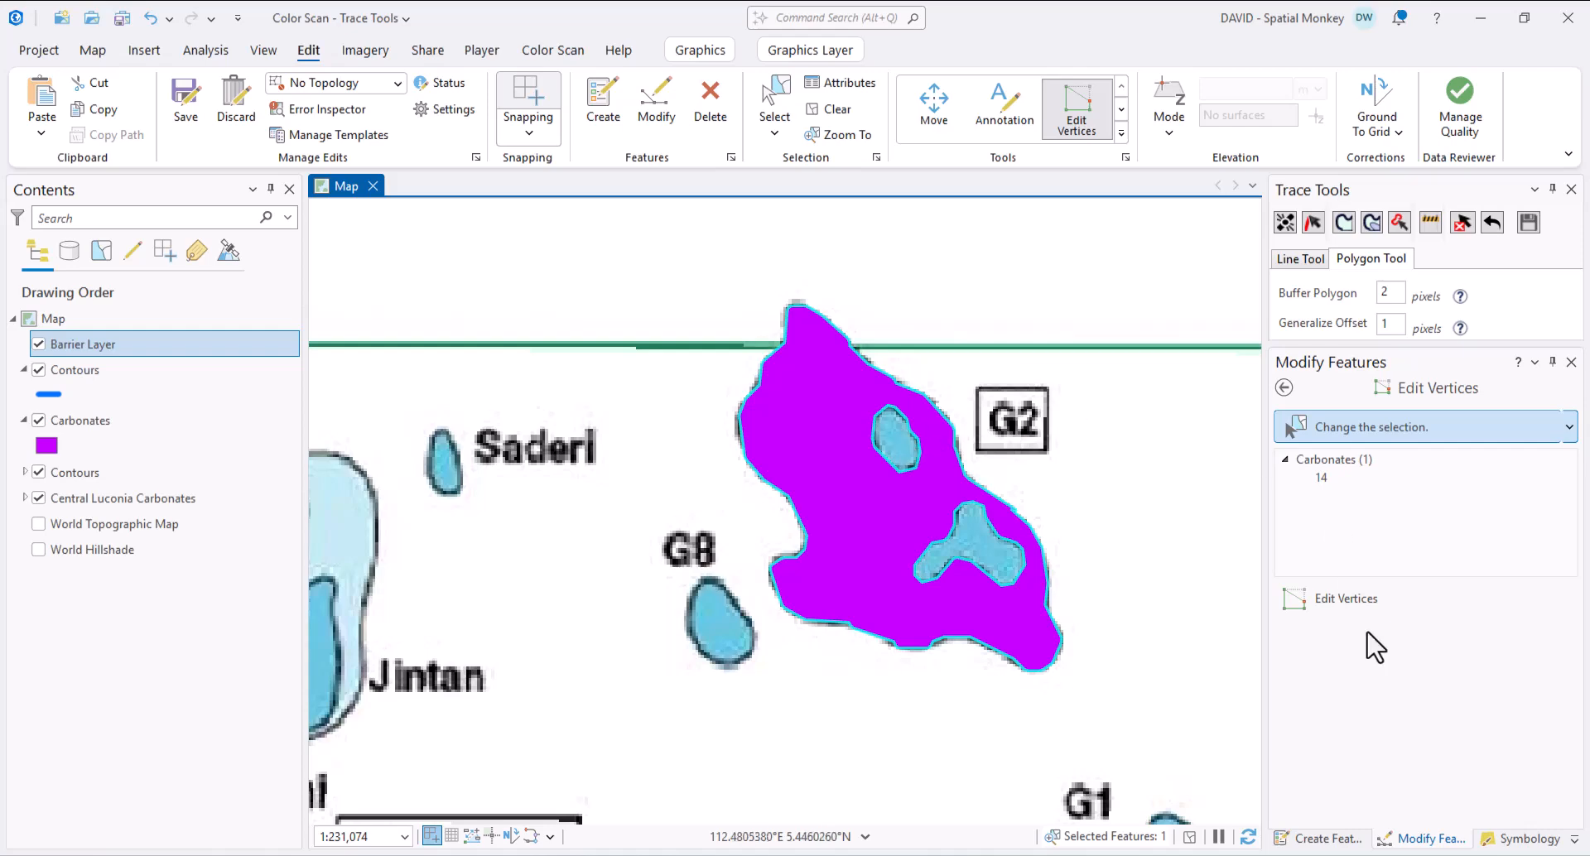
- Return to Create Features and start the Carbonates template
click(1284, 387)
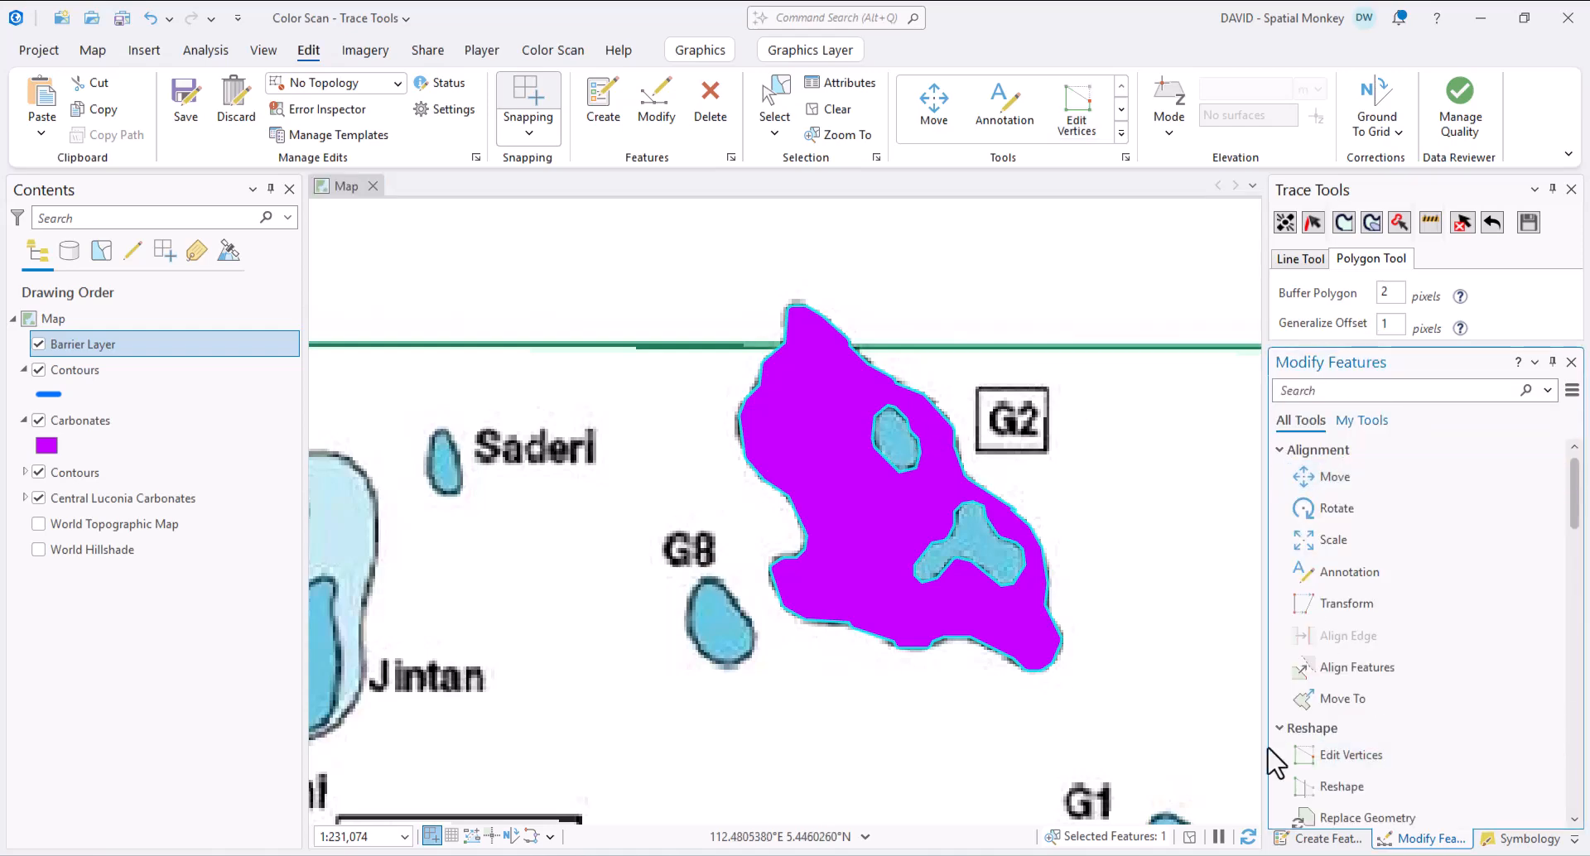
click(1317, 838)
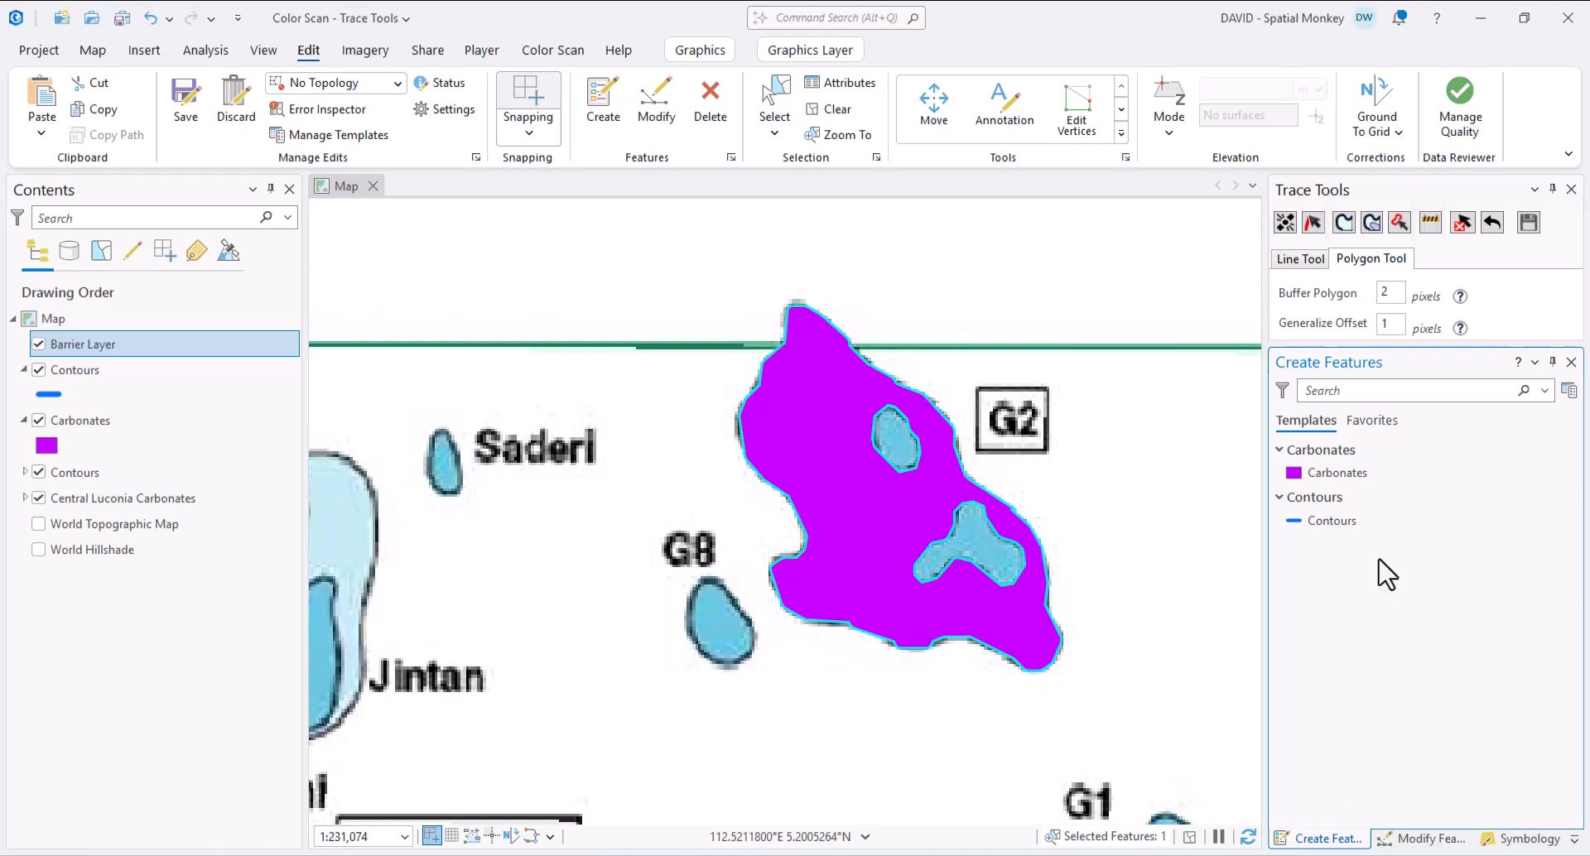
click(1334, 475)
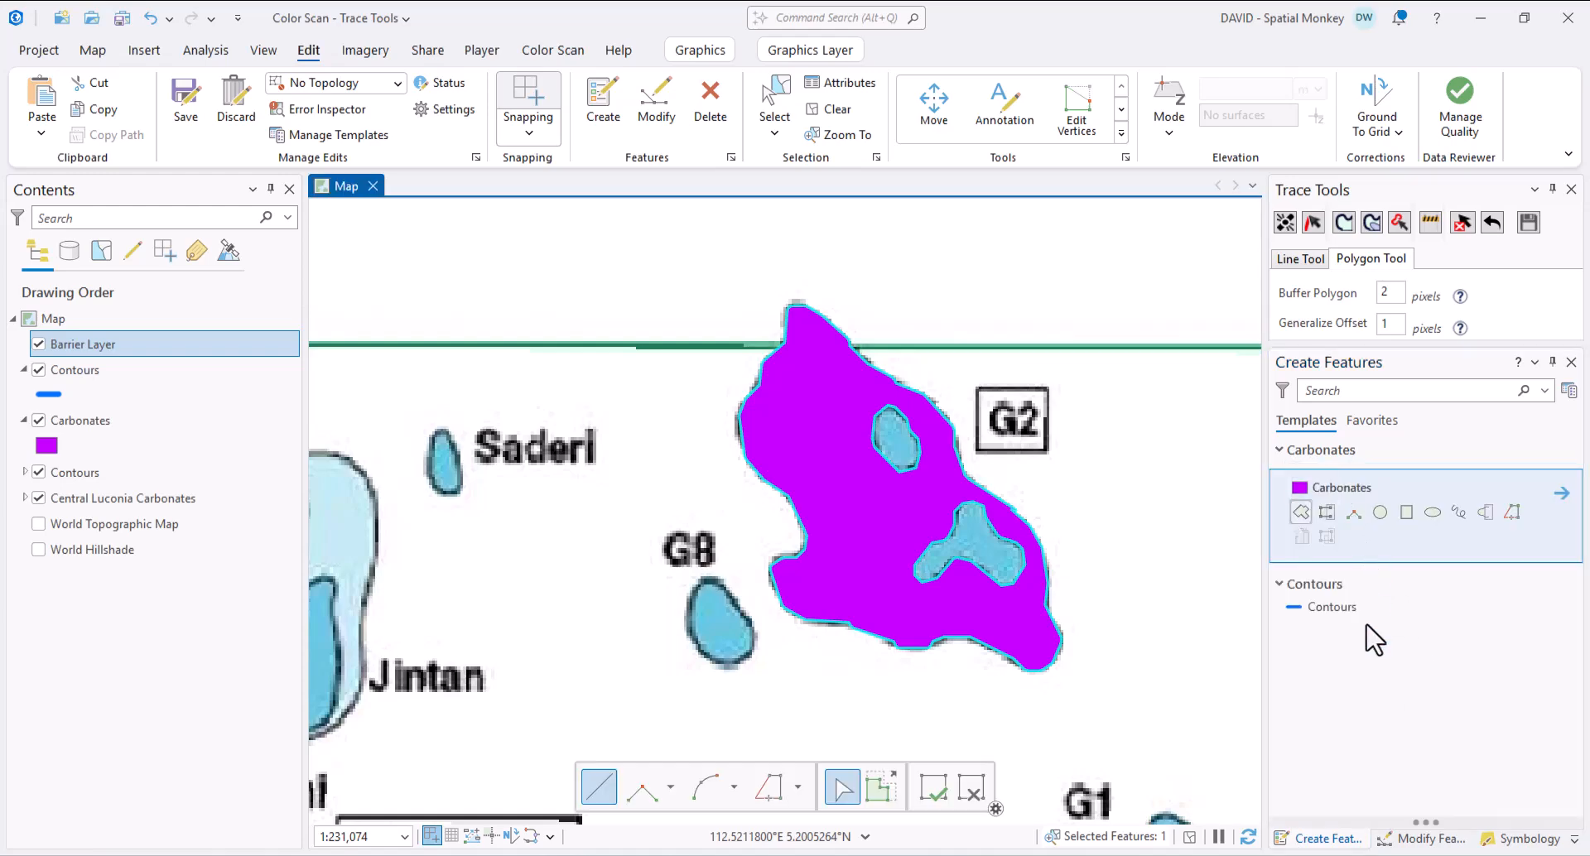
- Trace the three-lobed hole and the small hole inside G2 as Carbonates polygons
click(1512, 516)
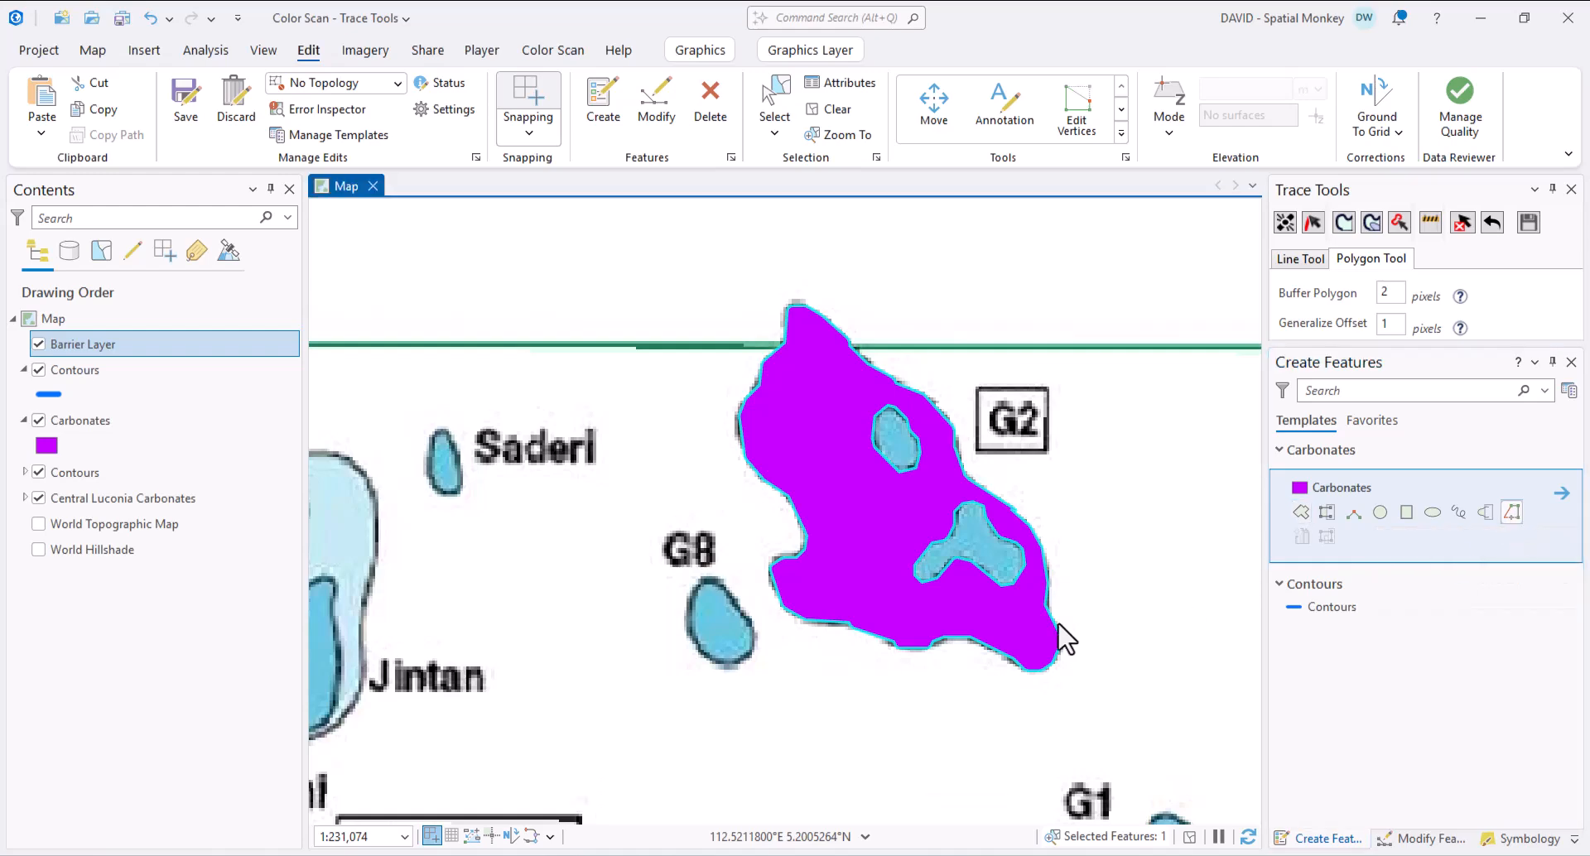
click(952, 532)
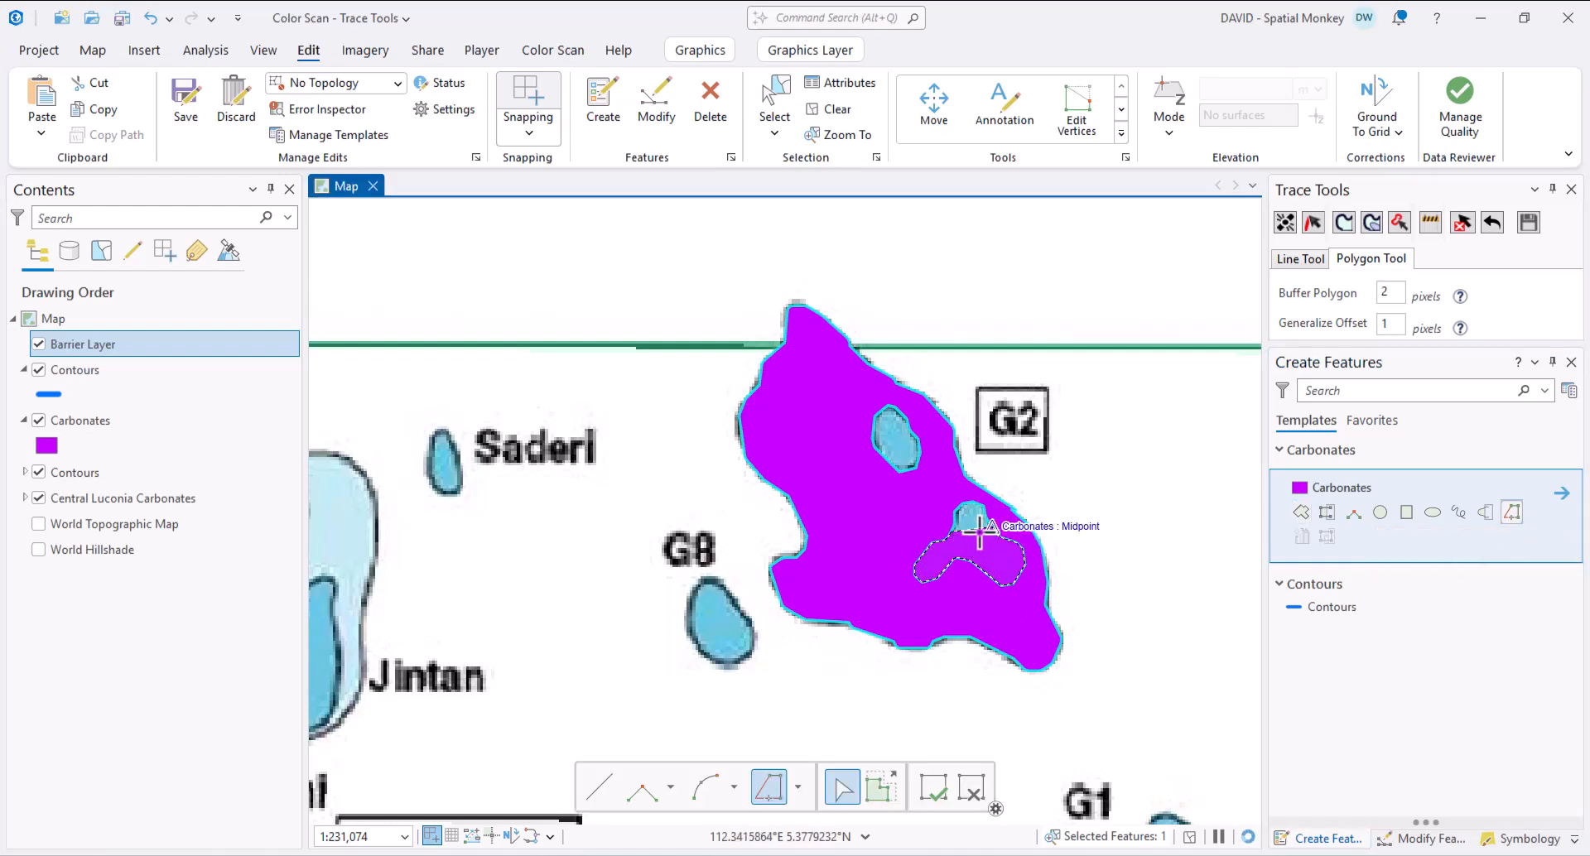
double_click(949, 534)
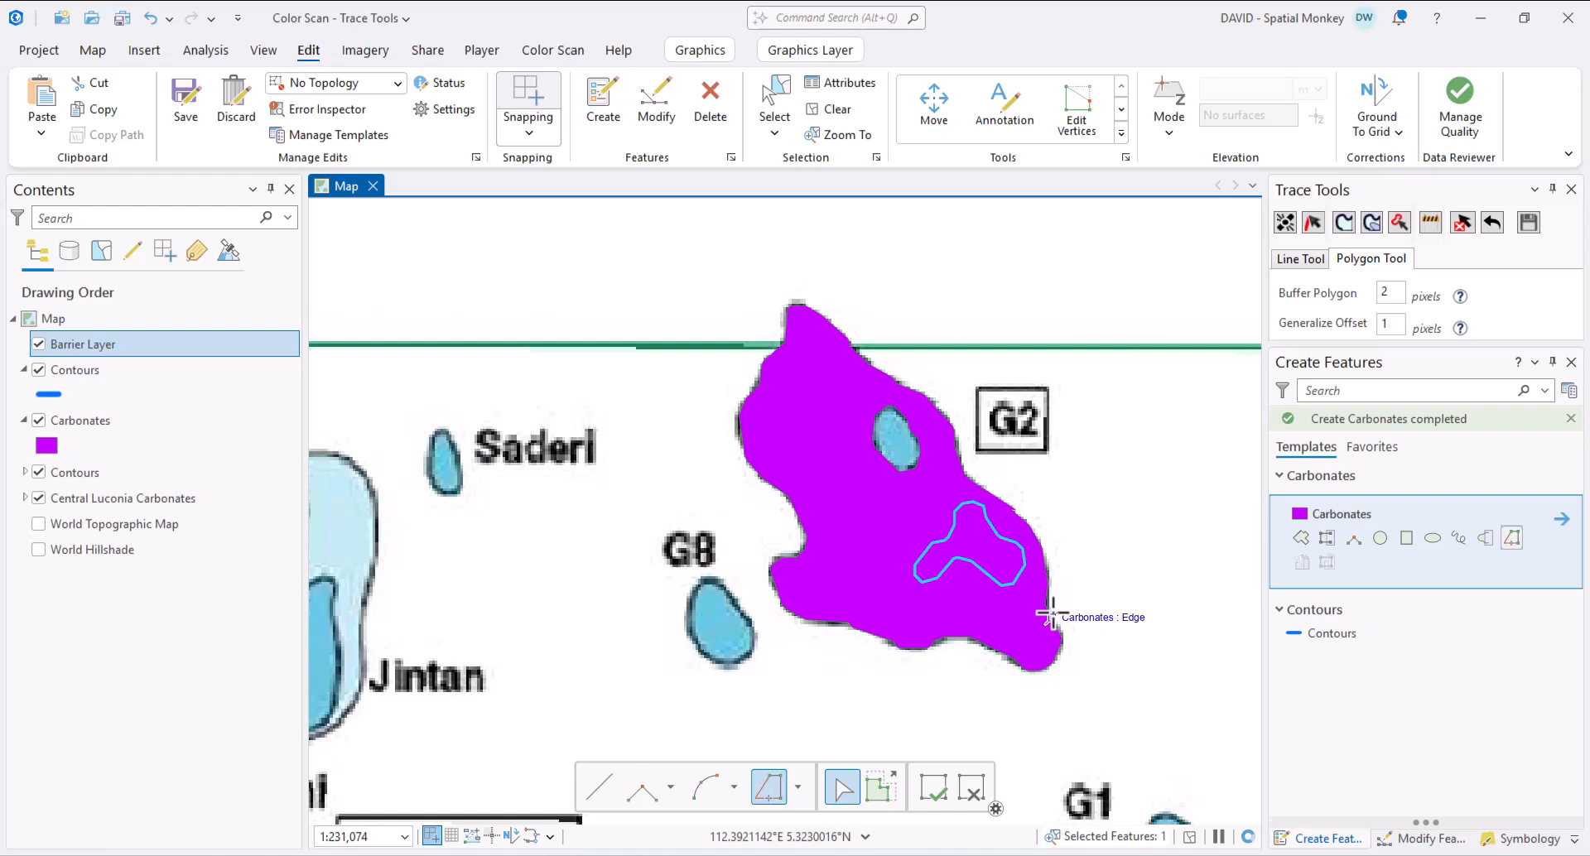
click(875, 448)
double_click(887, 450)
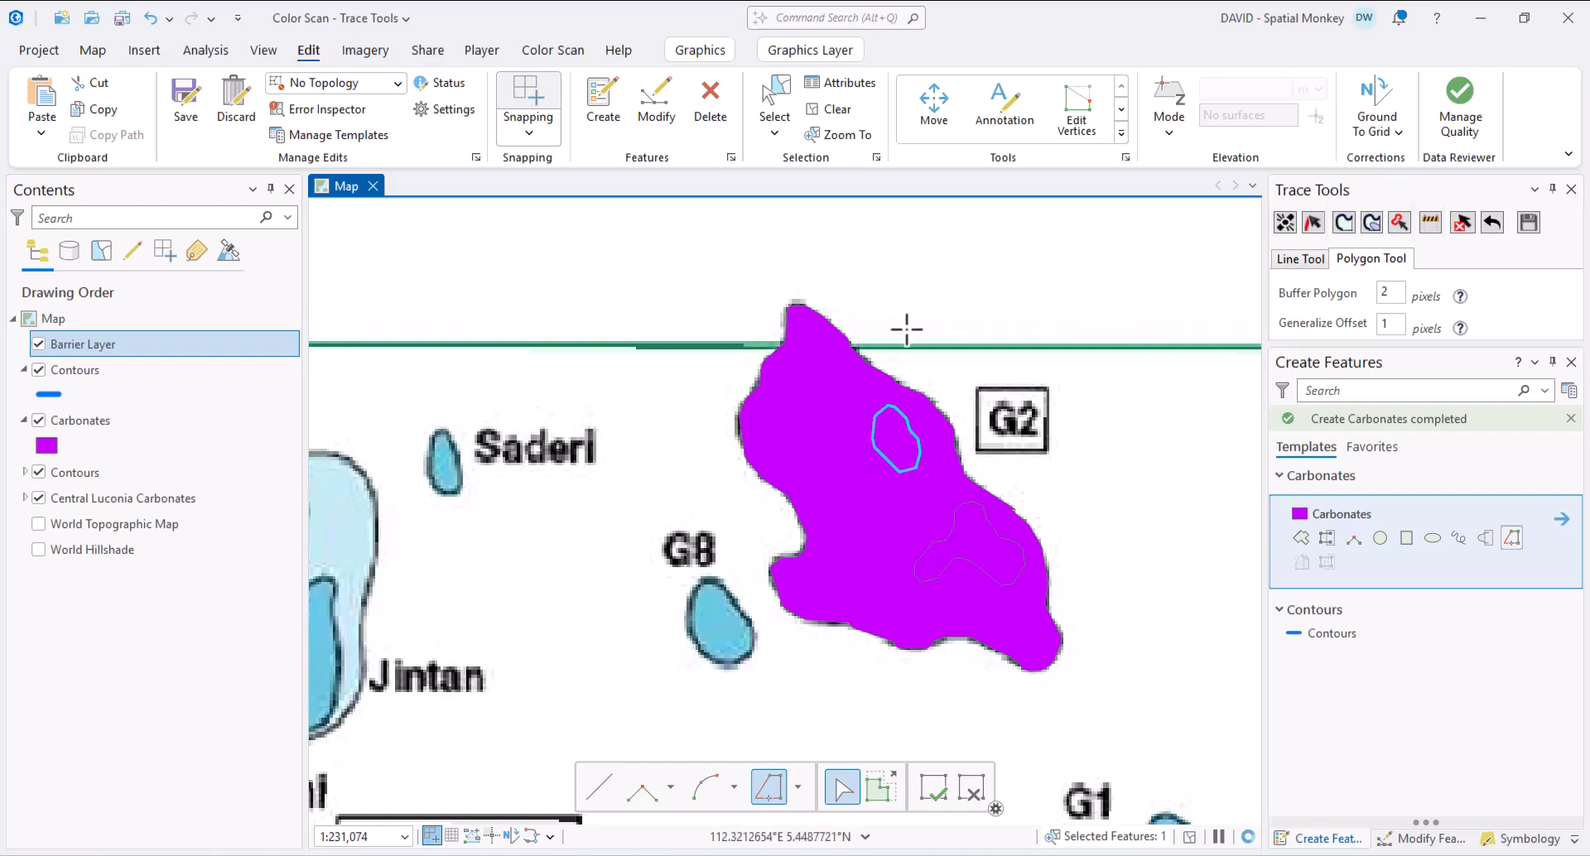
- Give the Carbonates polygon symbol a black 2 pt outline and apply it
click(87, 422)
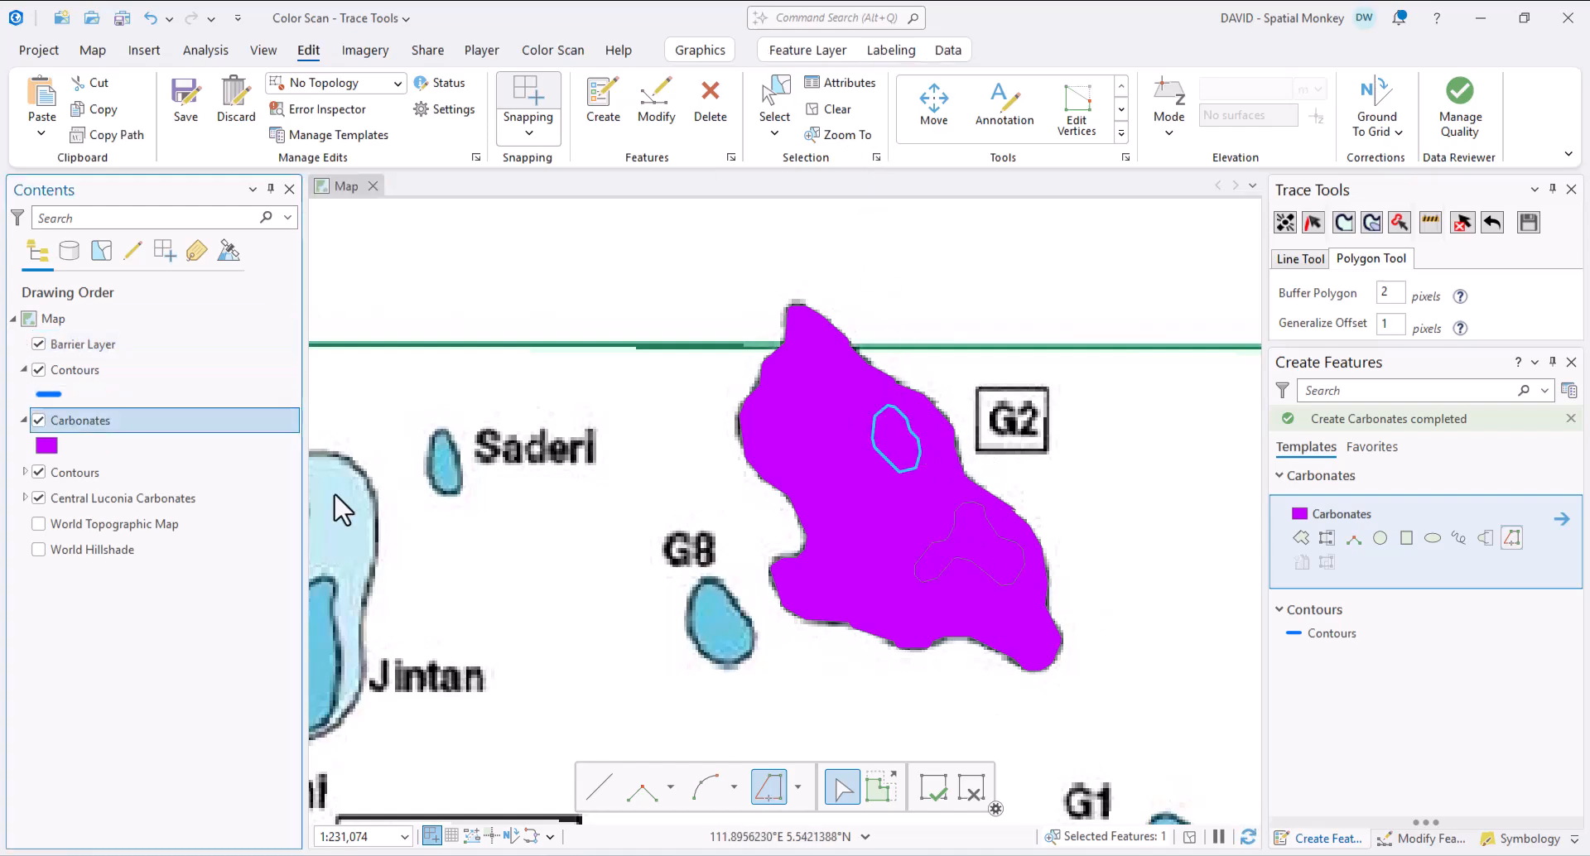
click(1520, 845)
click(1374, 495)
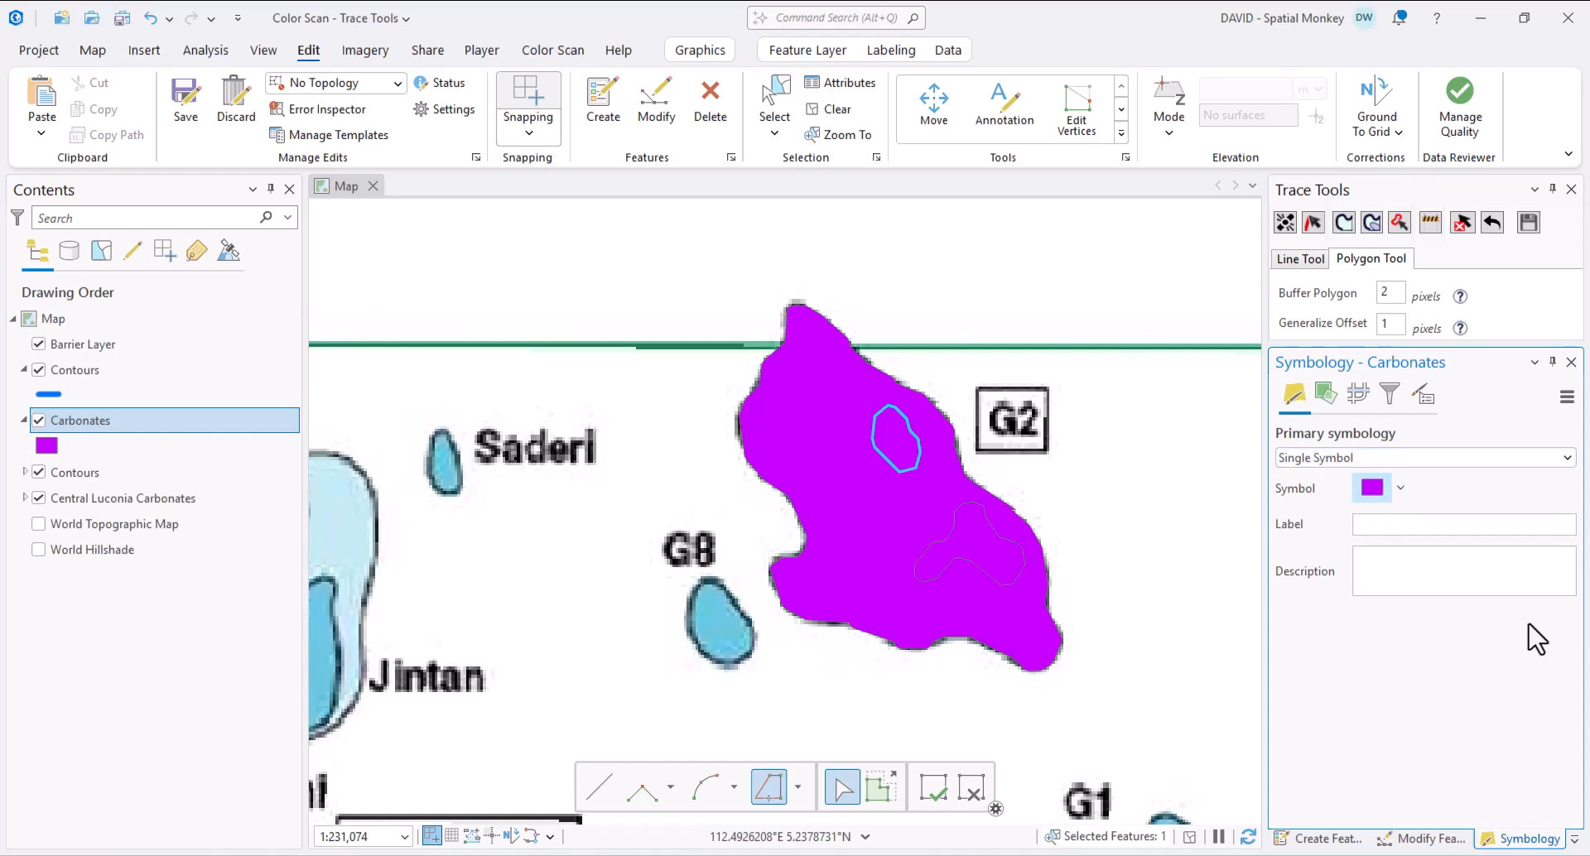
click(1551, 540)
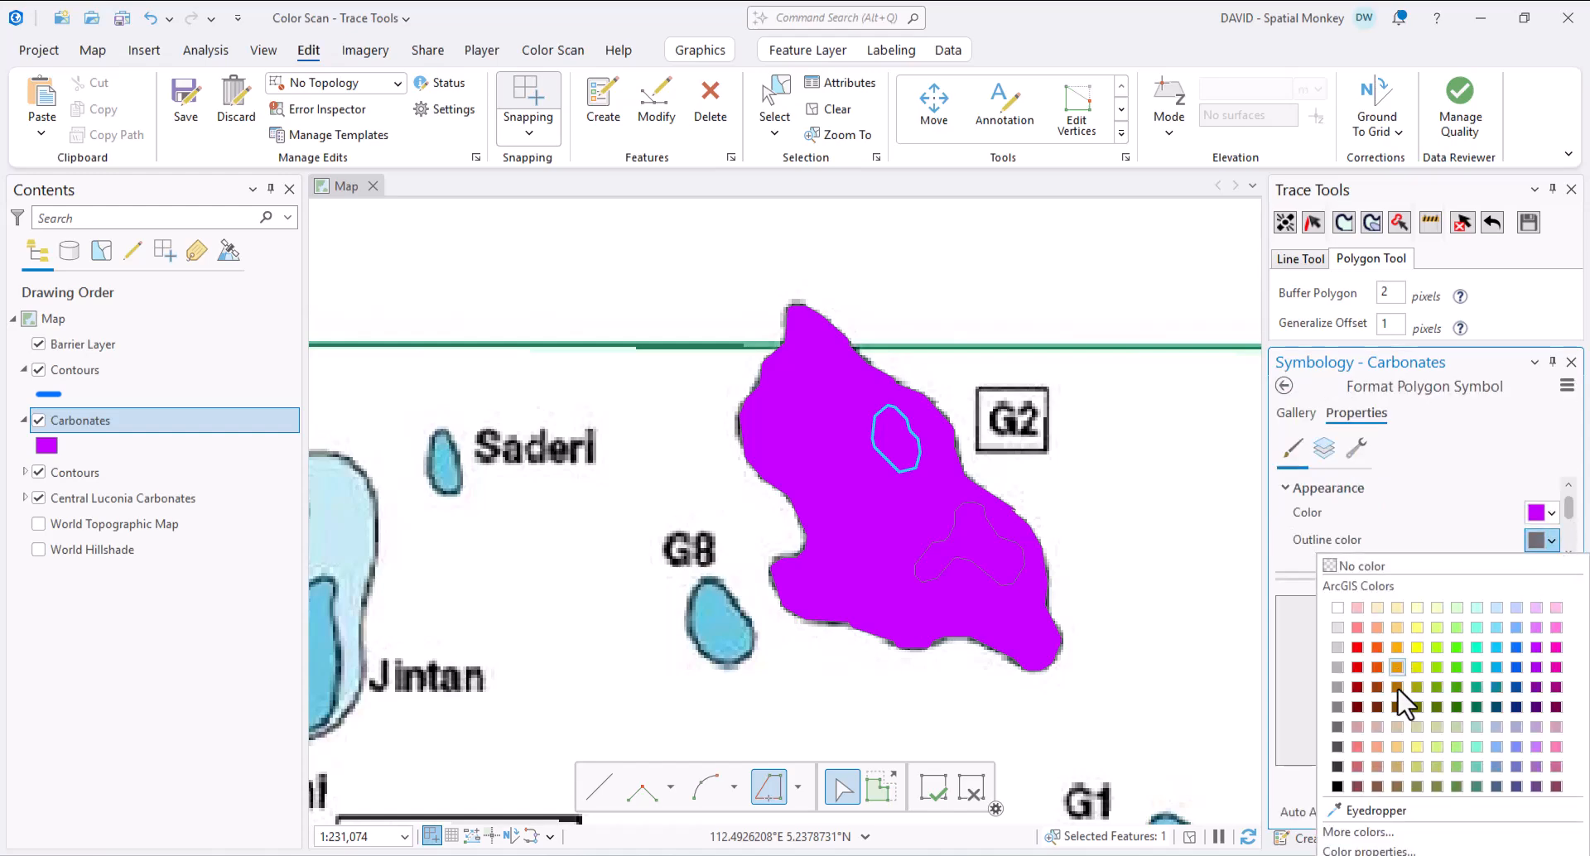
click(1325, 782)
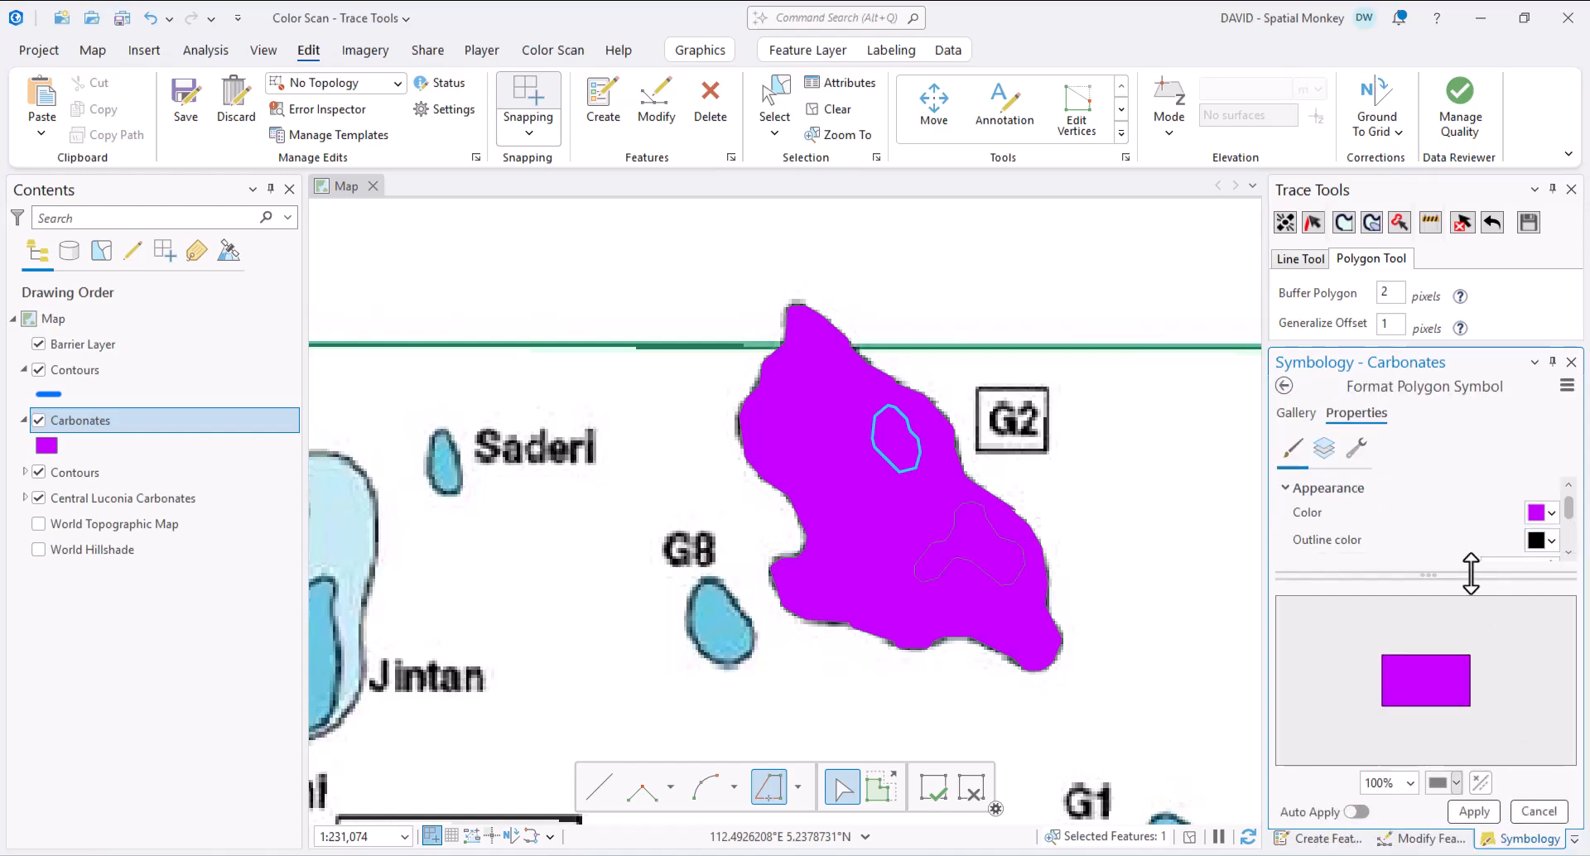
drag(1471, 573, 1470, 596)
click(1550, 563)
click(1474, 812)
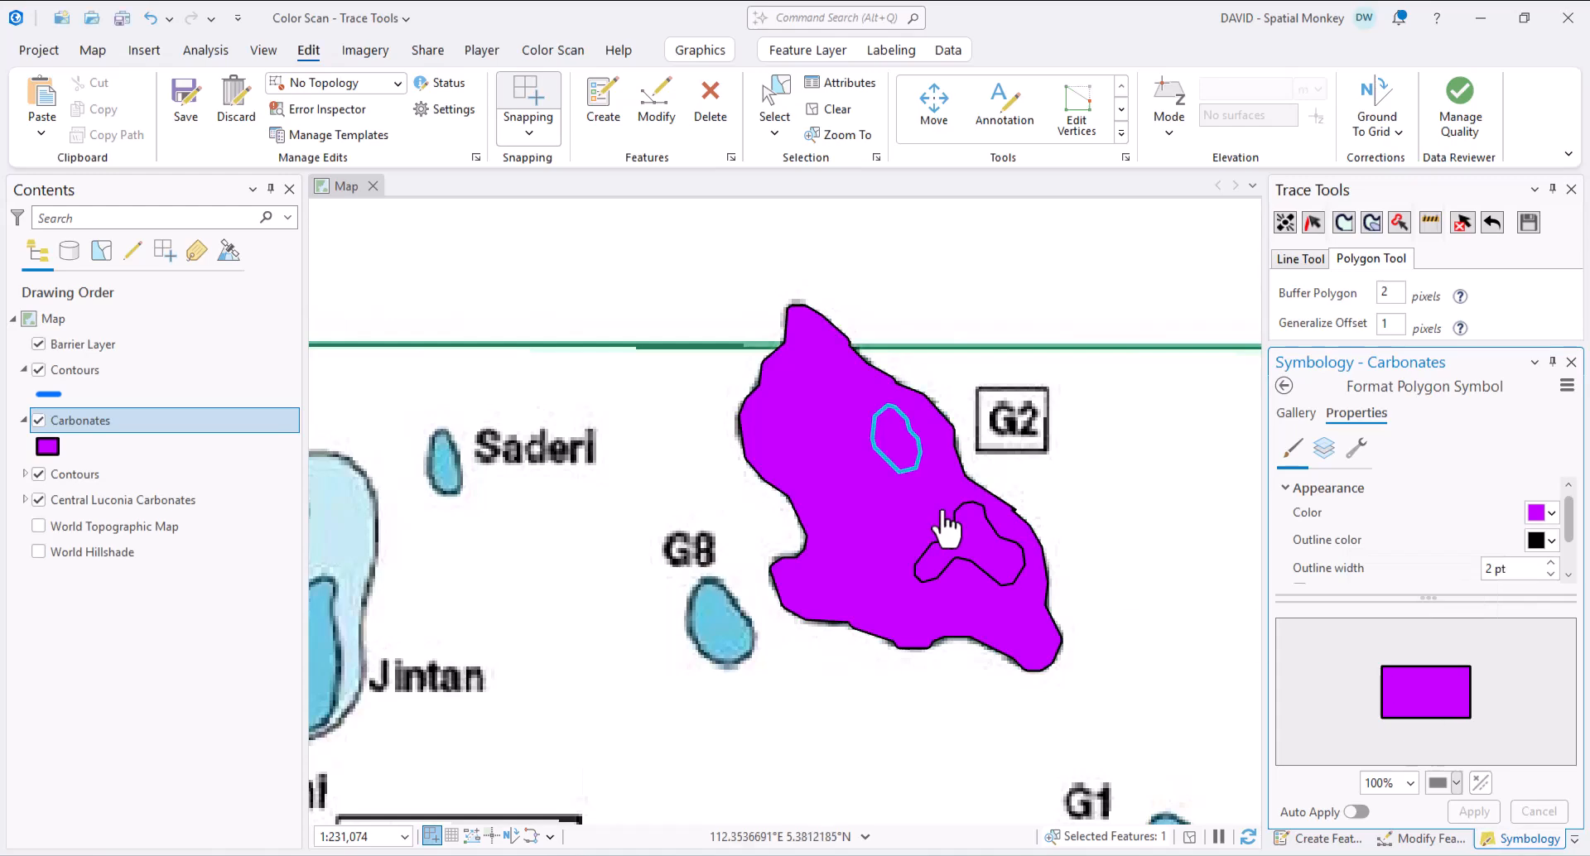
- Clear the selection and toggle the scanned Central Luconia Carbonates map off and on
click(828, 109)
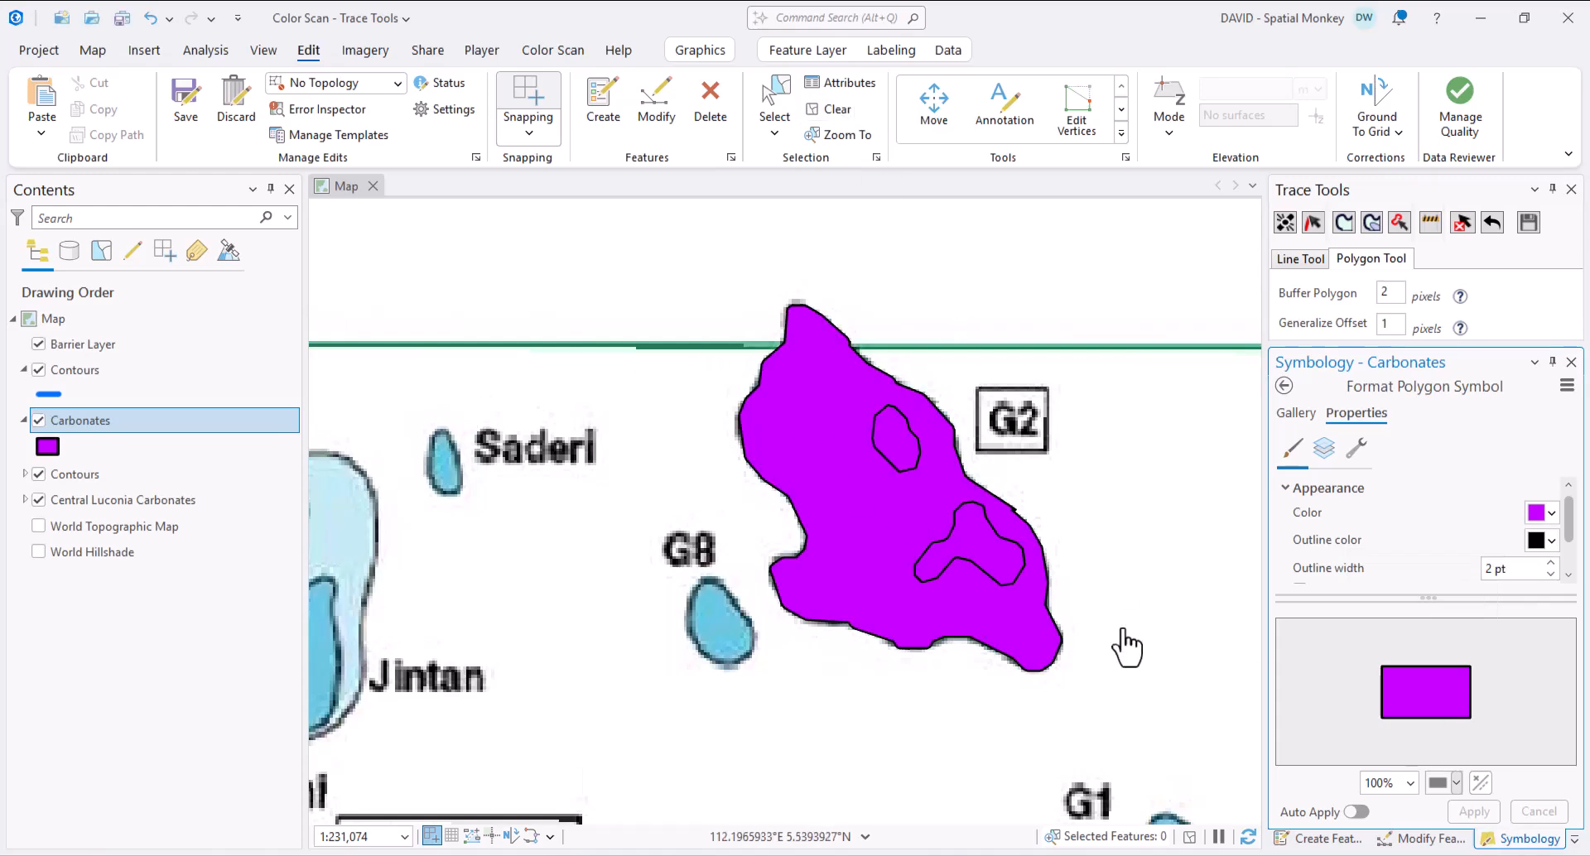
click(38, 500)
click(38, 500)
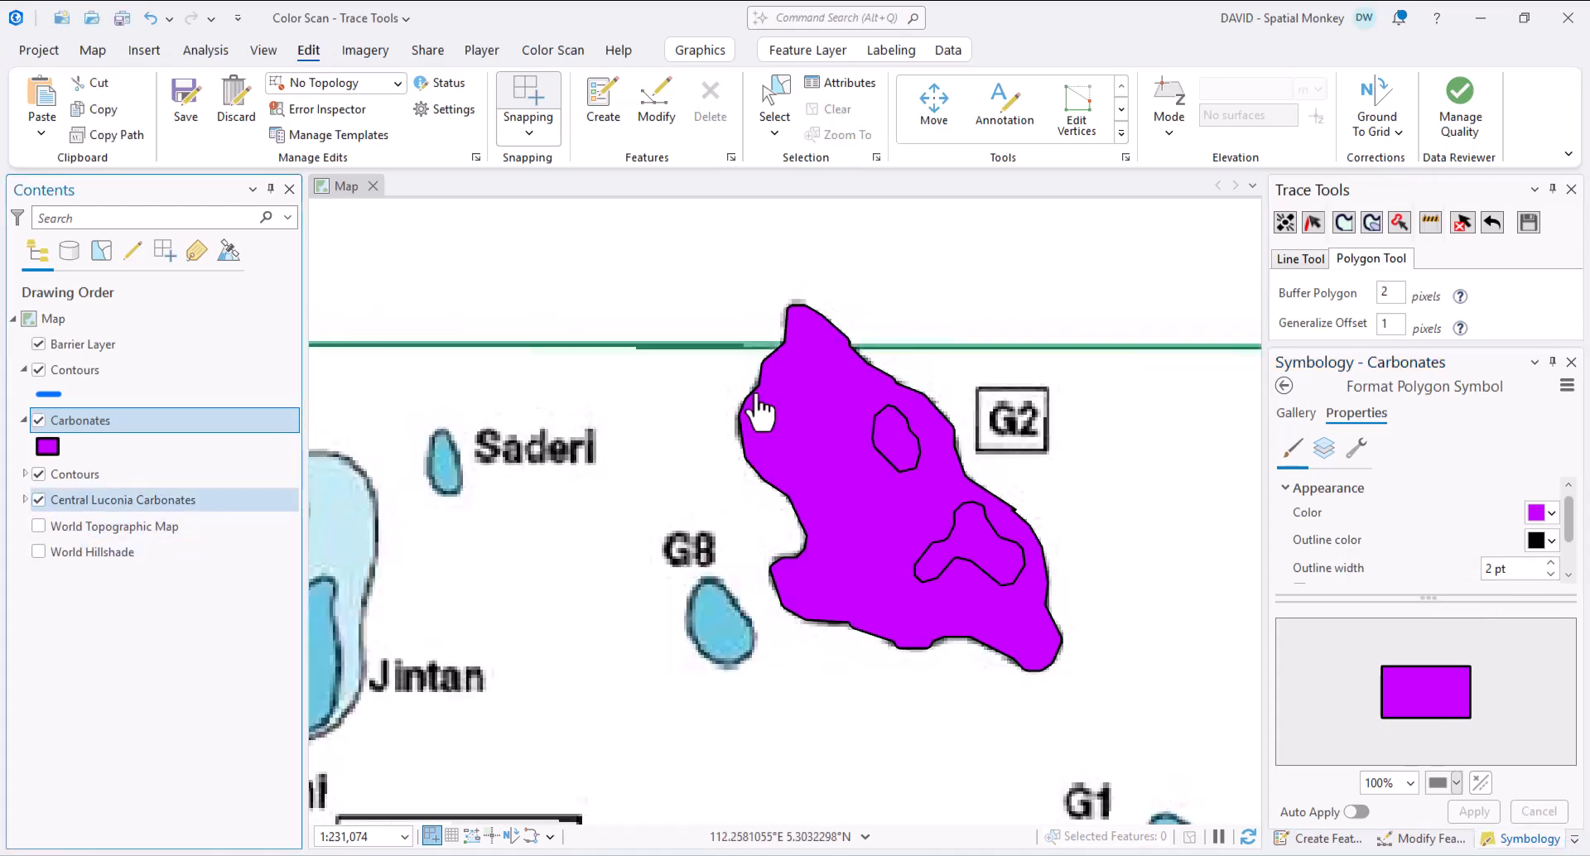
- Trace the G8 blob as a magenta Carbonates polygon
click(1345, 221)
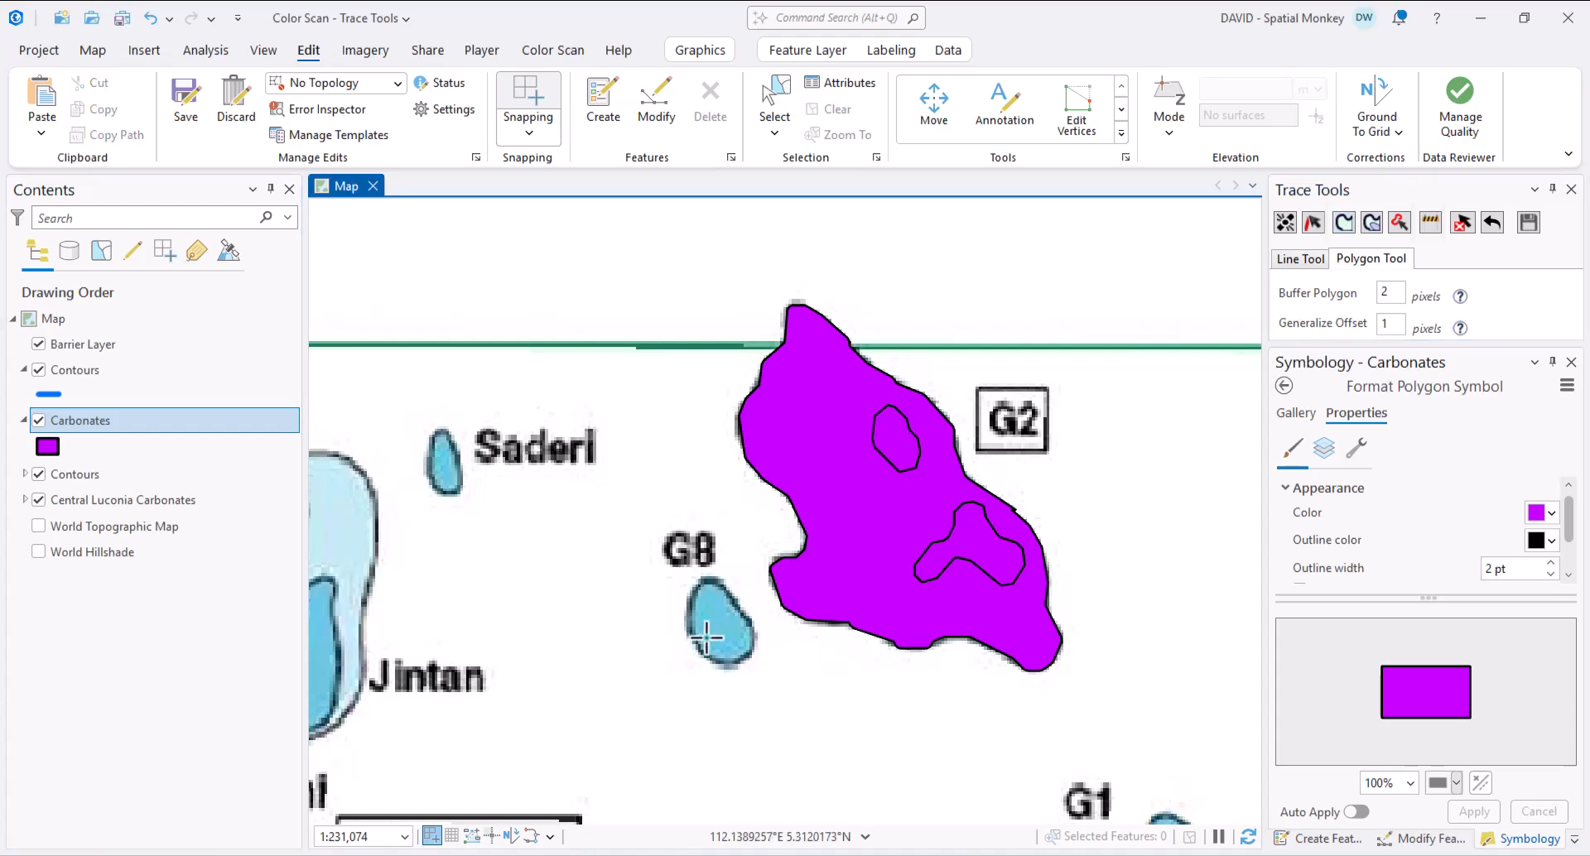
click(712, 637)
scroll(903, 682, down, 6)
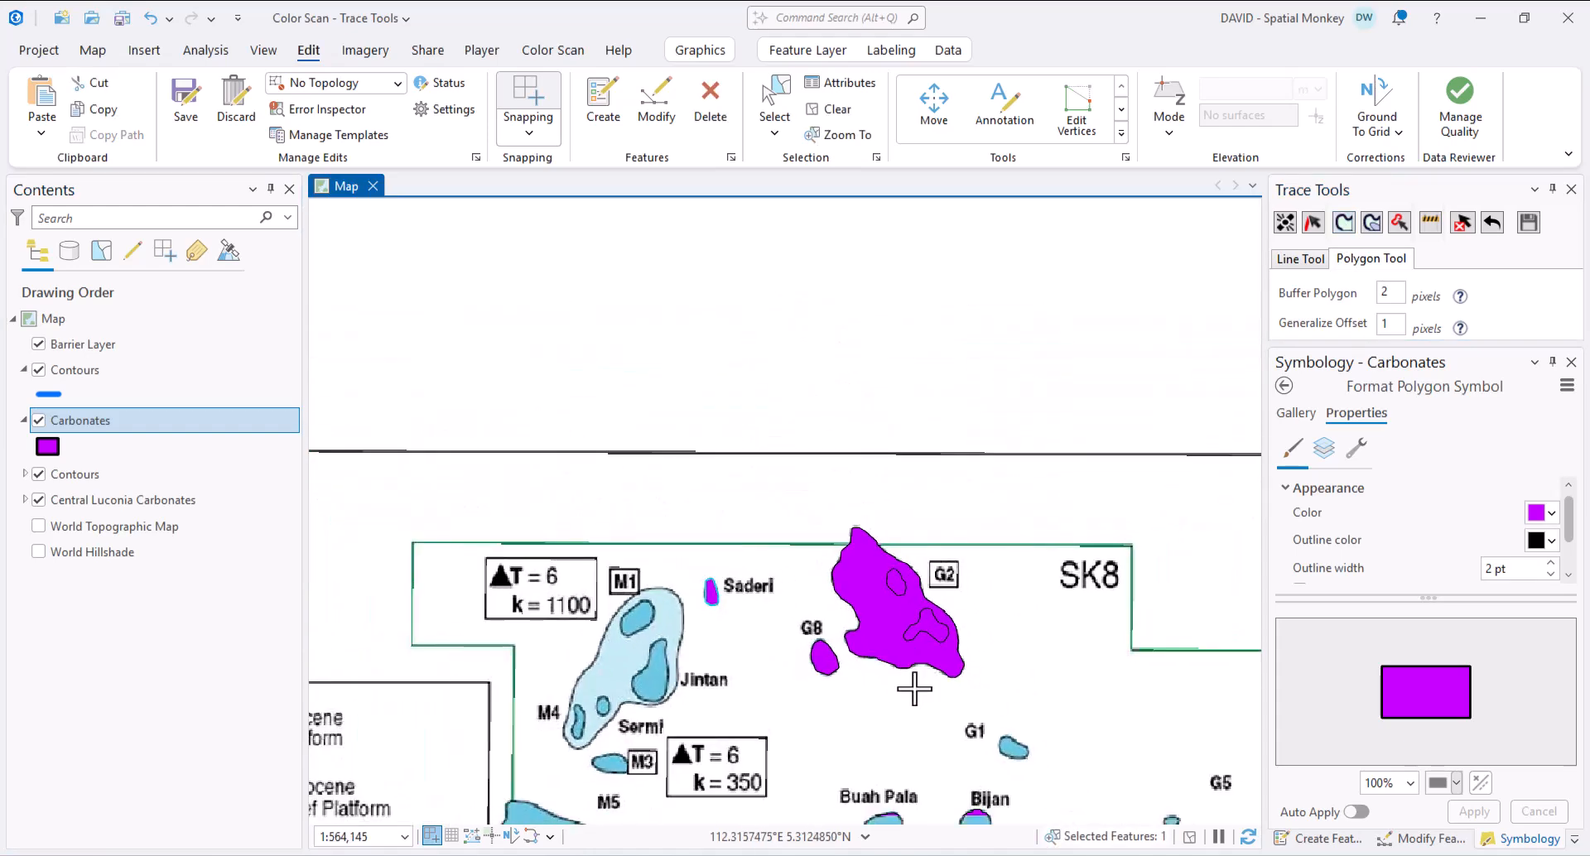
scroll(890, 779, up, 5)
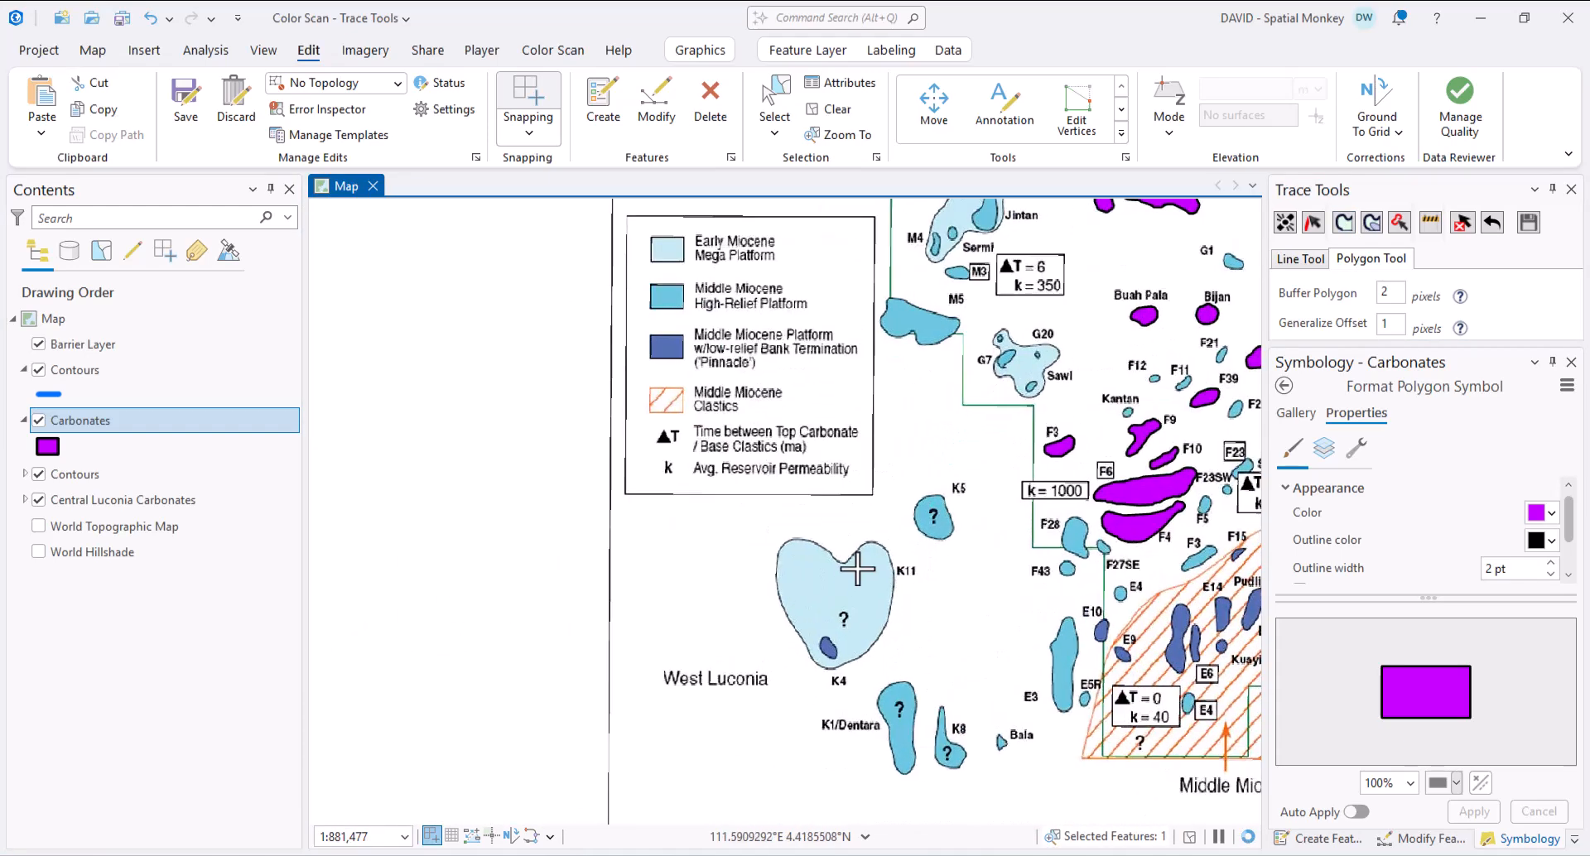
- Trace the K11 heart and the K5 blob as Carbonates polygons
click(1374, 226)
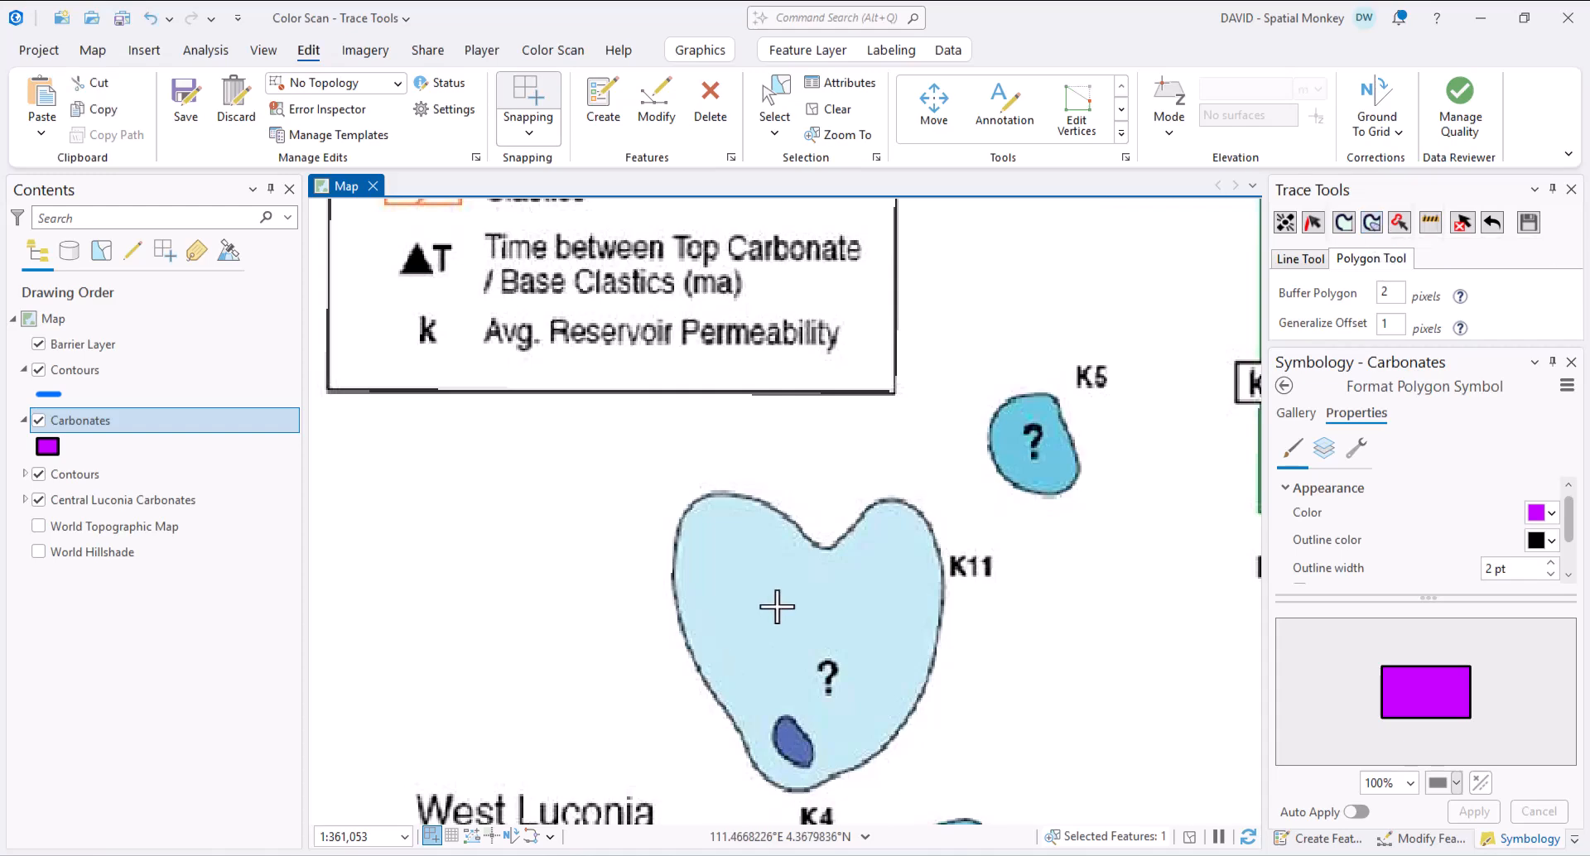
click(774, 603)
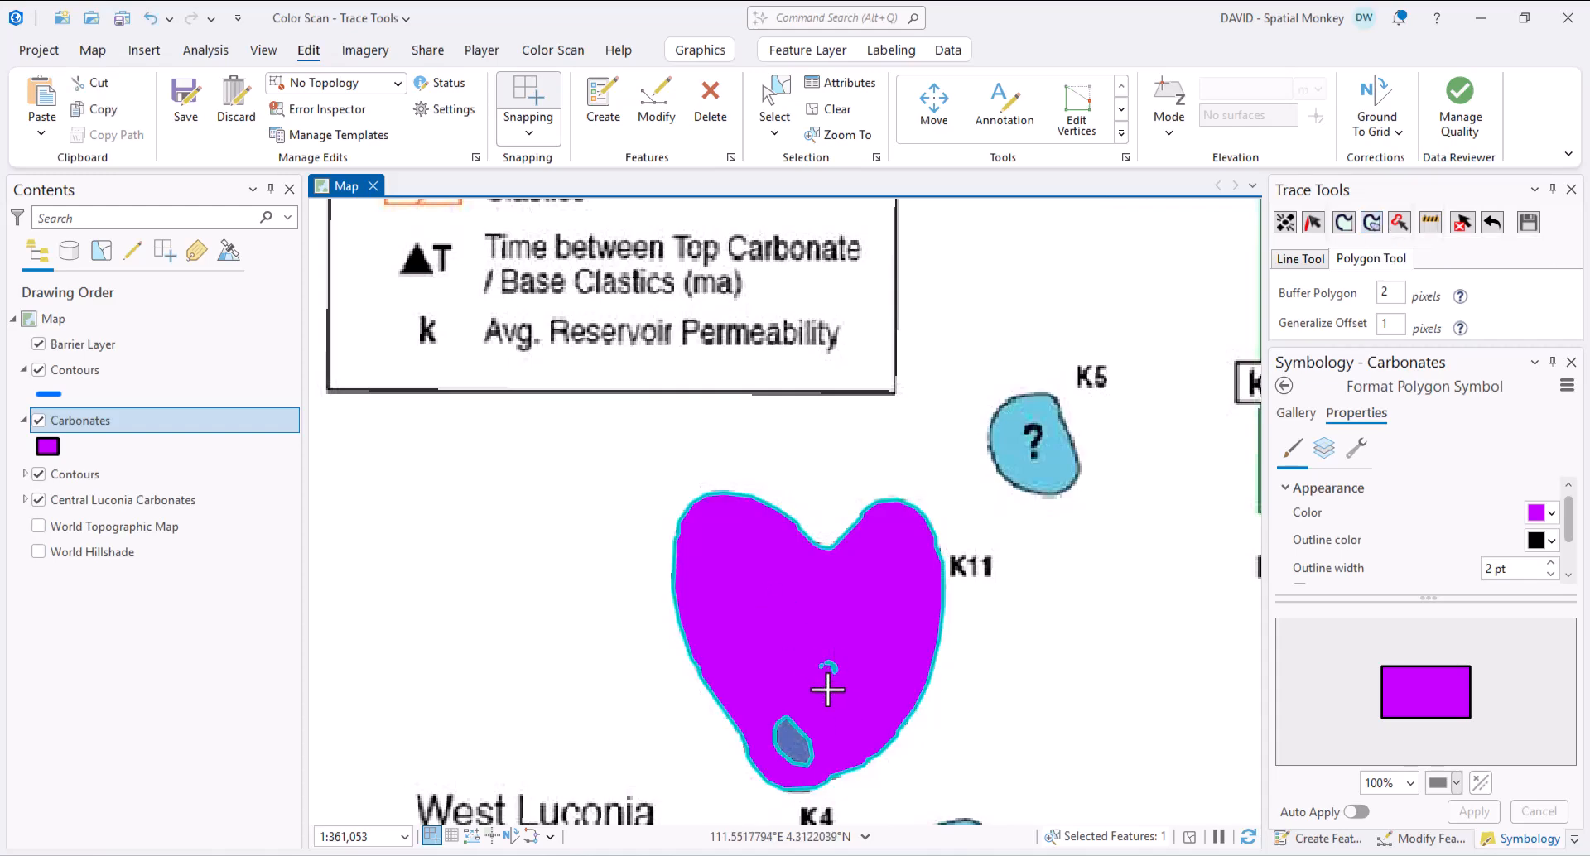
click(1344, 225)
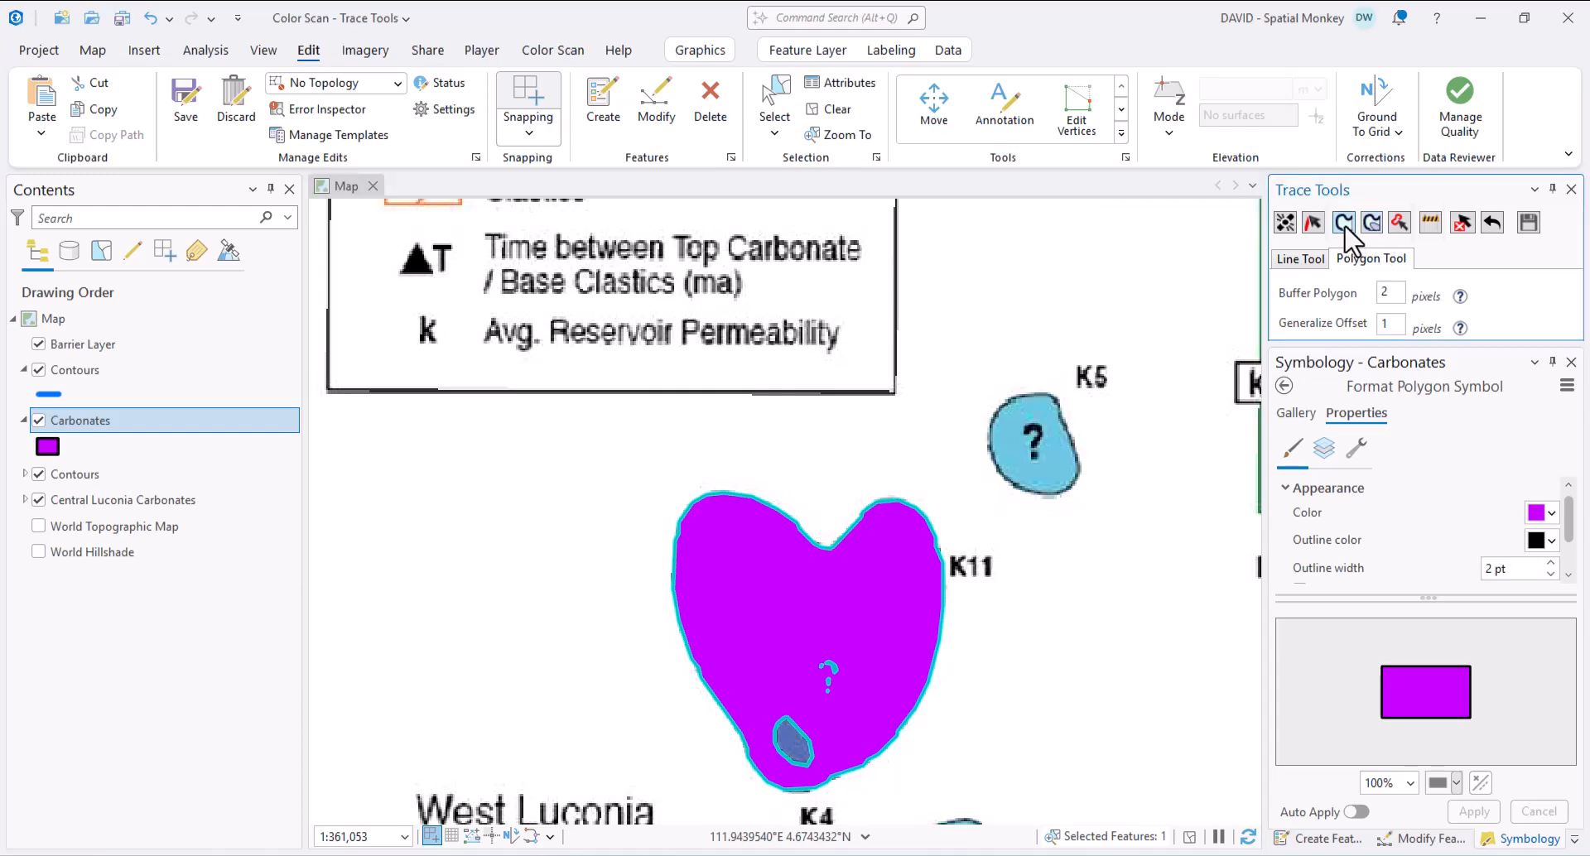
click(1048, 473)
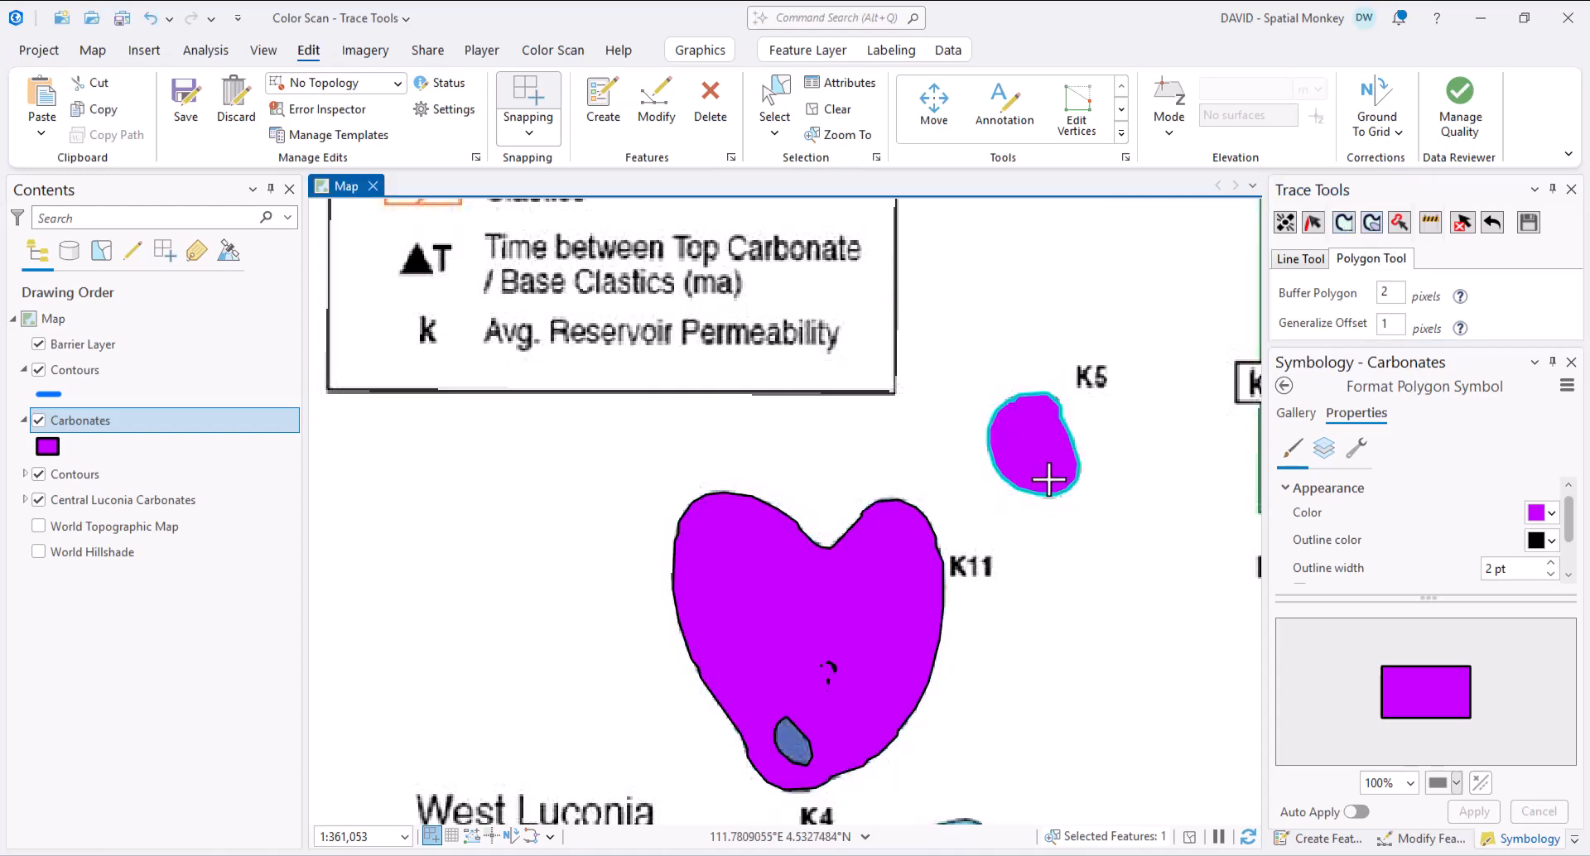
- Remove the K11 polygon and retrace it as one solid shape
click(1464, 221)
click(856, 611)
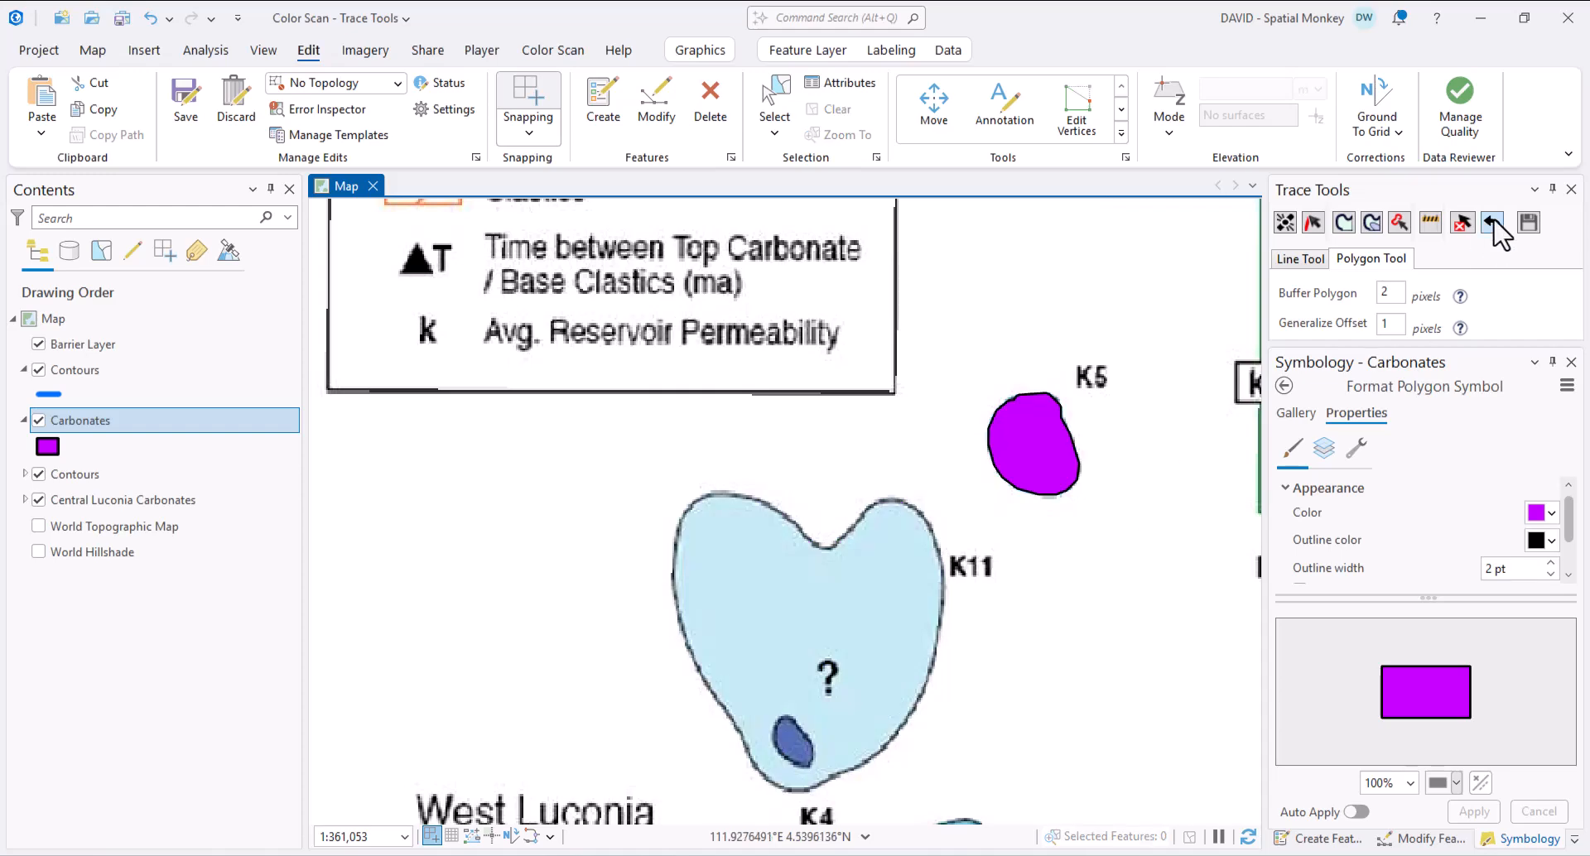
click(846, 597)
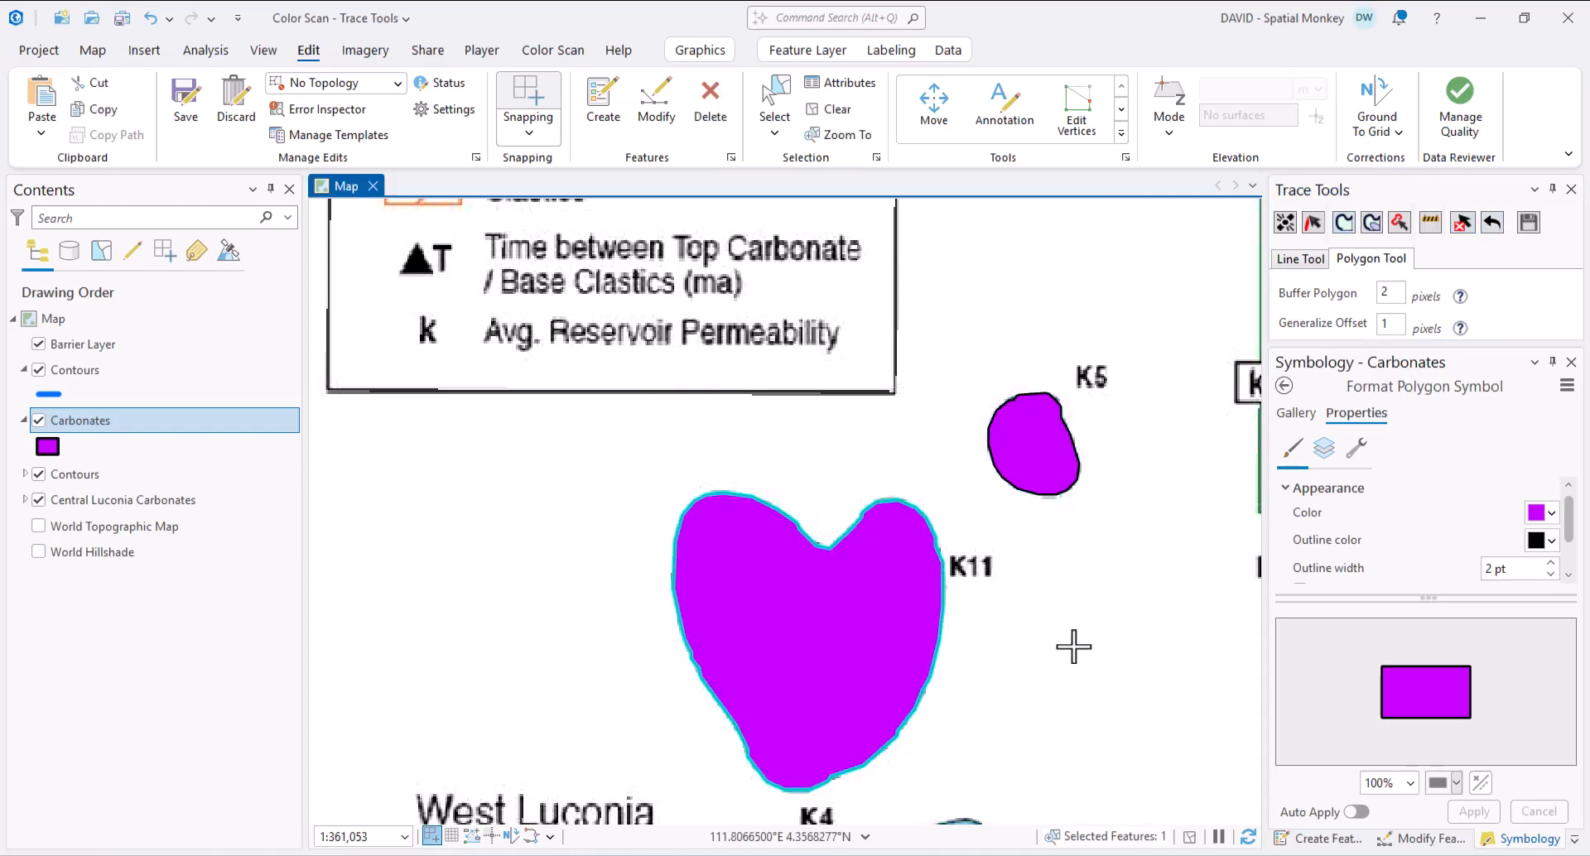
mouse_move(1434, 348)
mouse_down()
mouse_move(1434, 593)
mouse_move(1487, 609)
mouse_up()
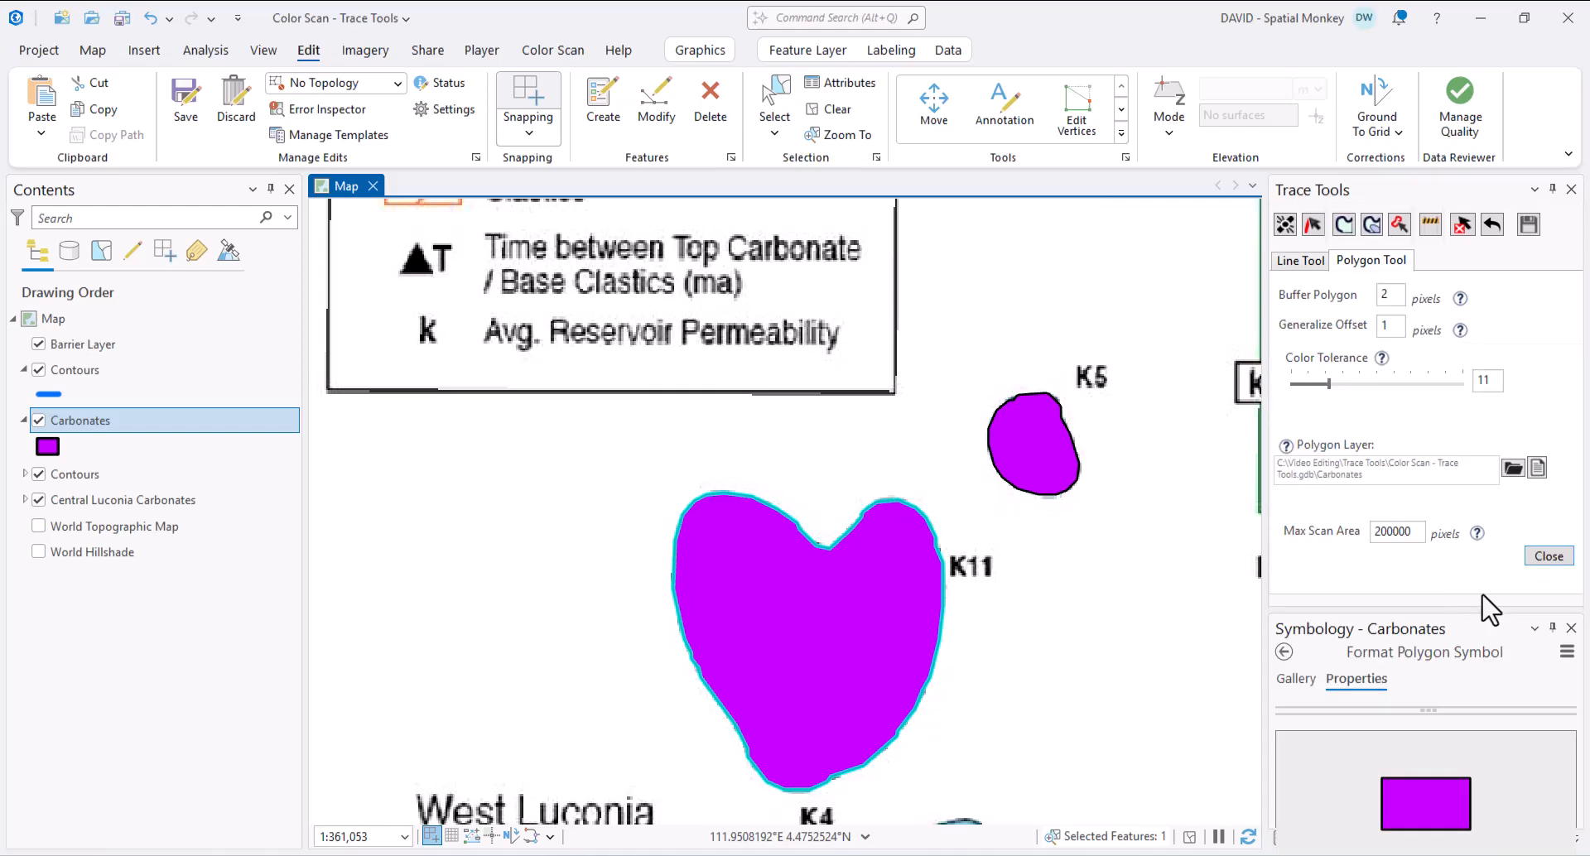
- Undo the K11 heart polygon and trace a contour line along its lower-right edge
click(1491, 224)
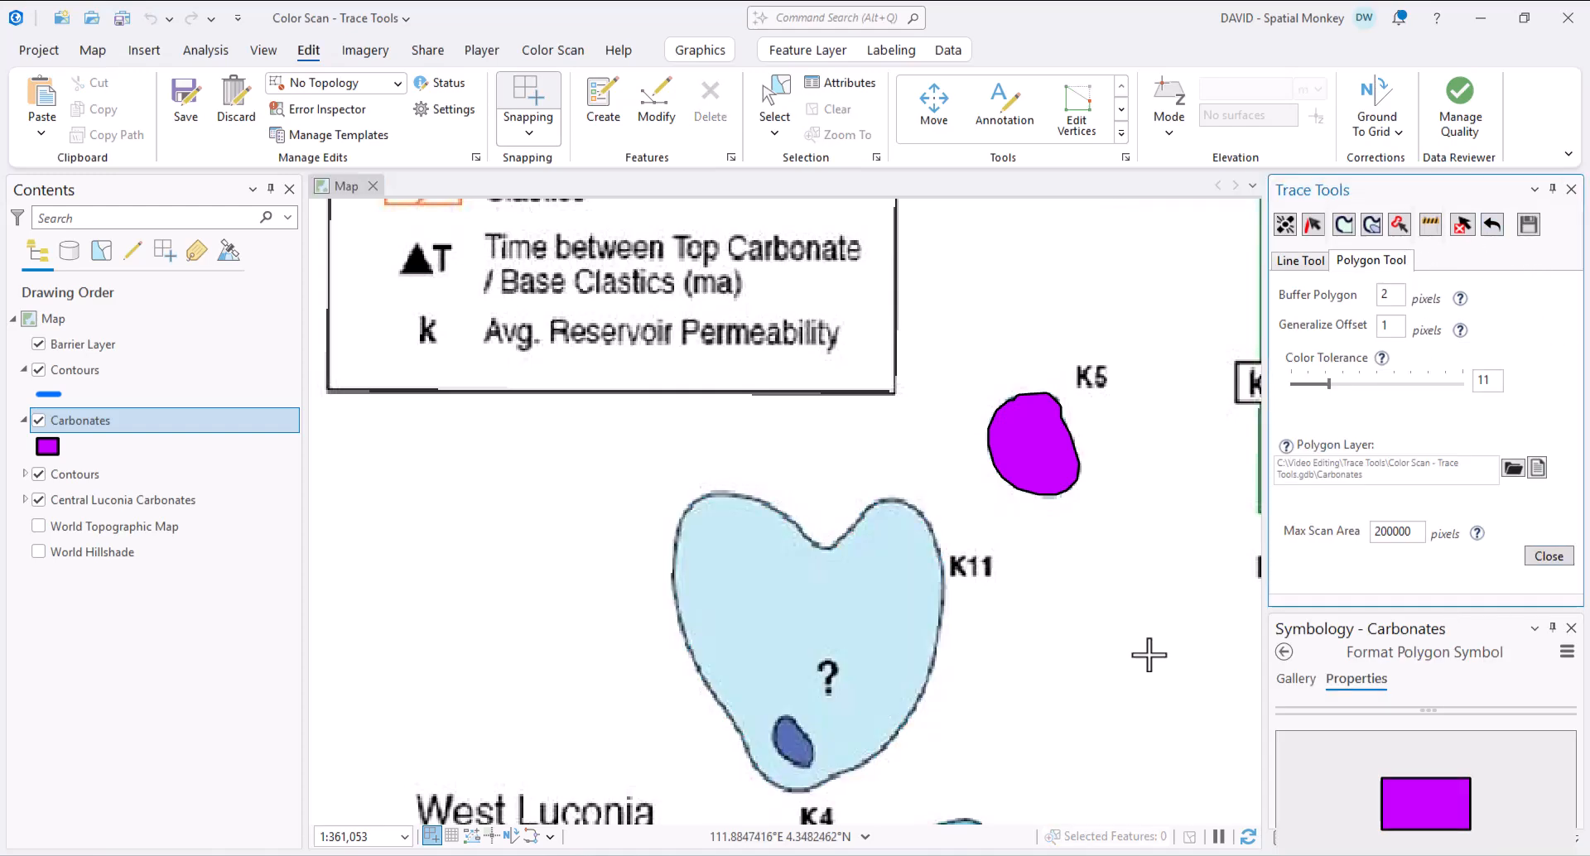
scroll(891, 783, up, 2)
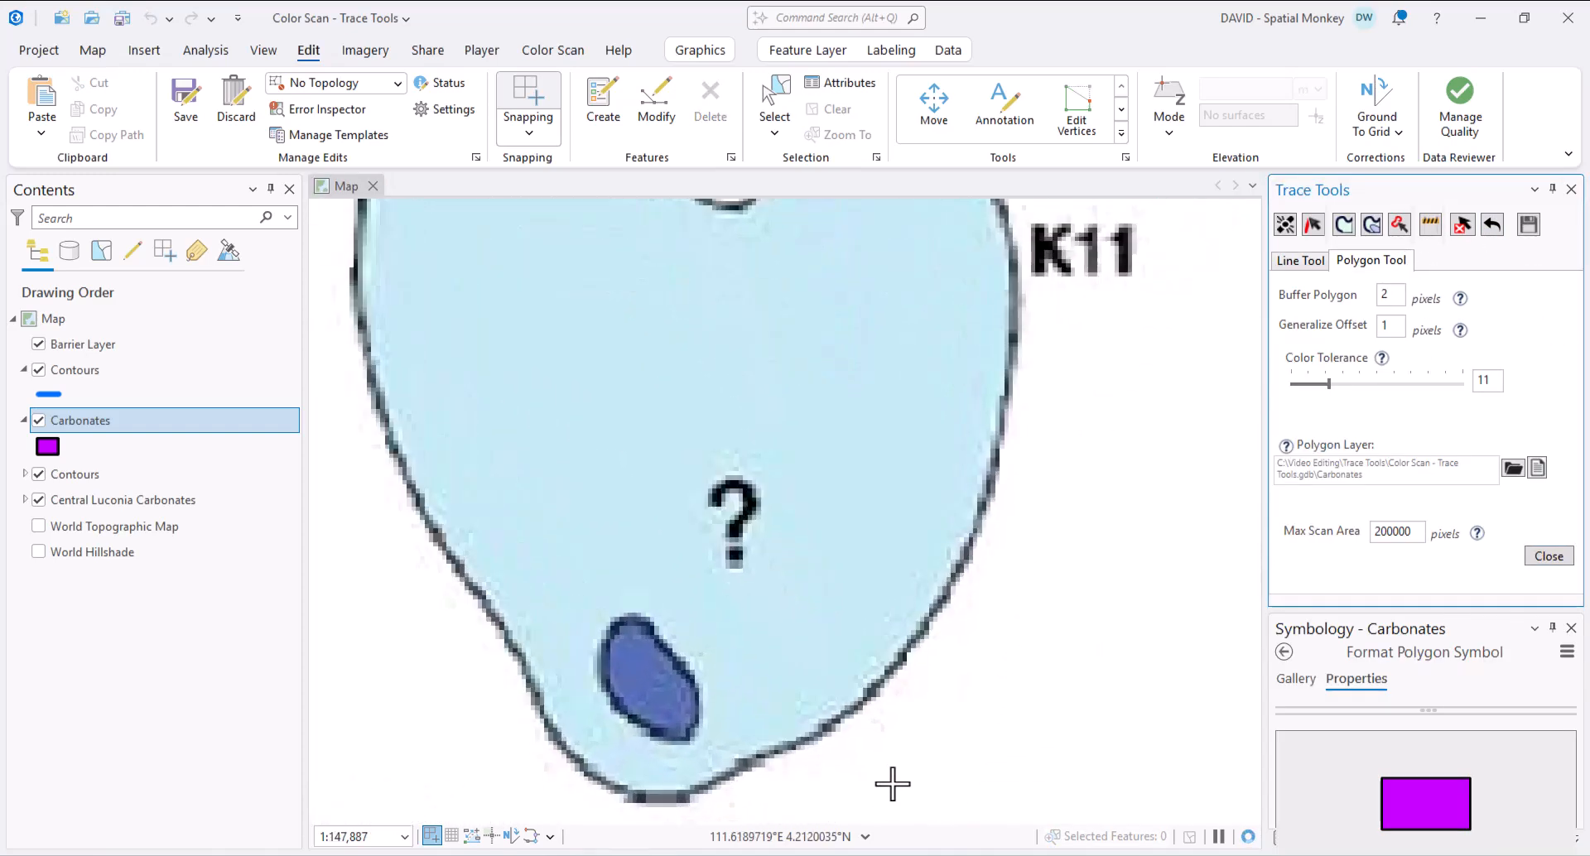
click(1297, 260)
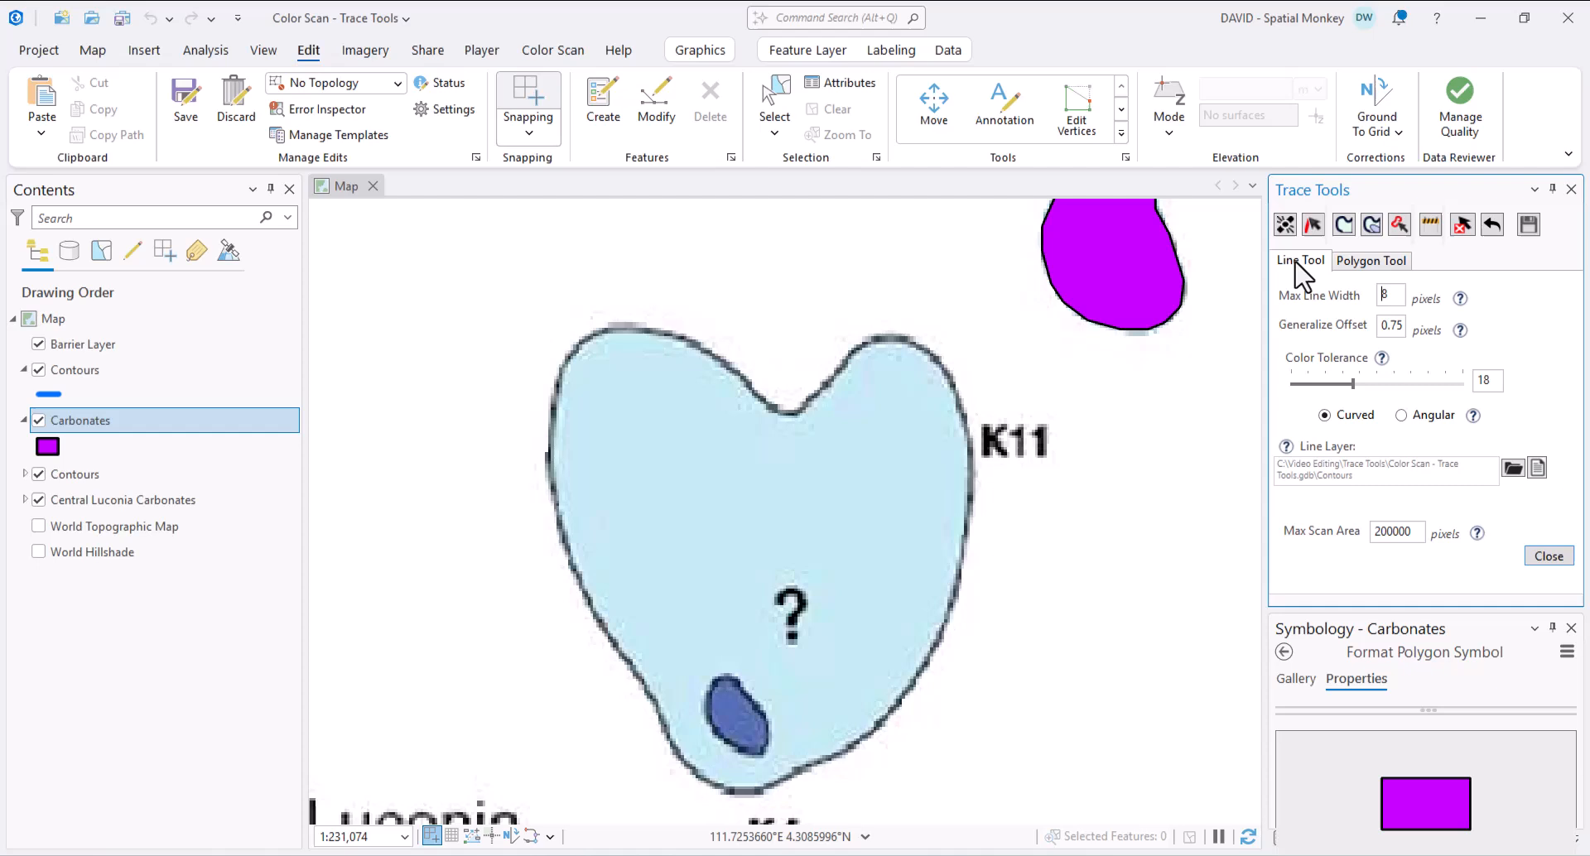
click(1287, 222)
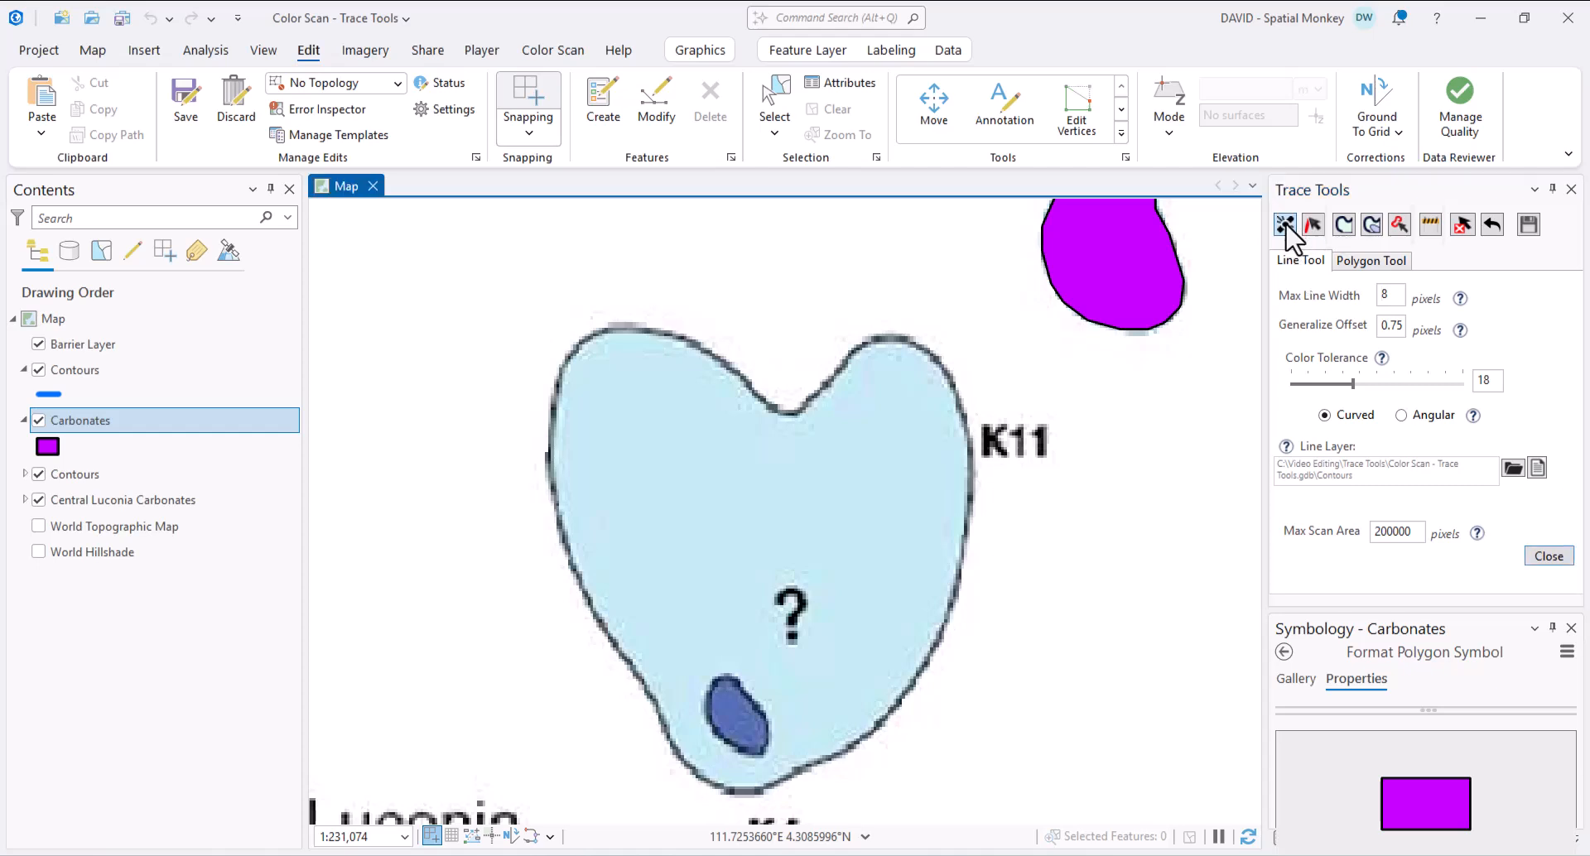
click(880, 726)
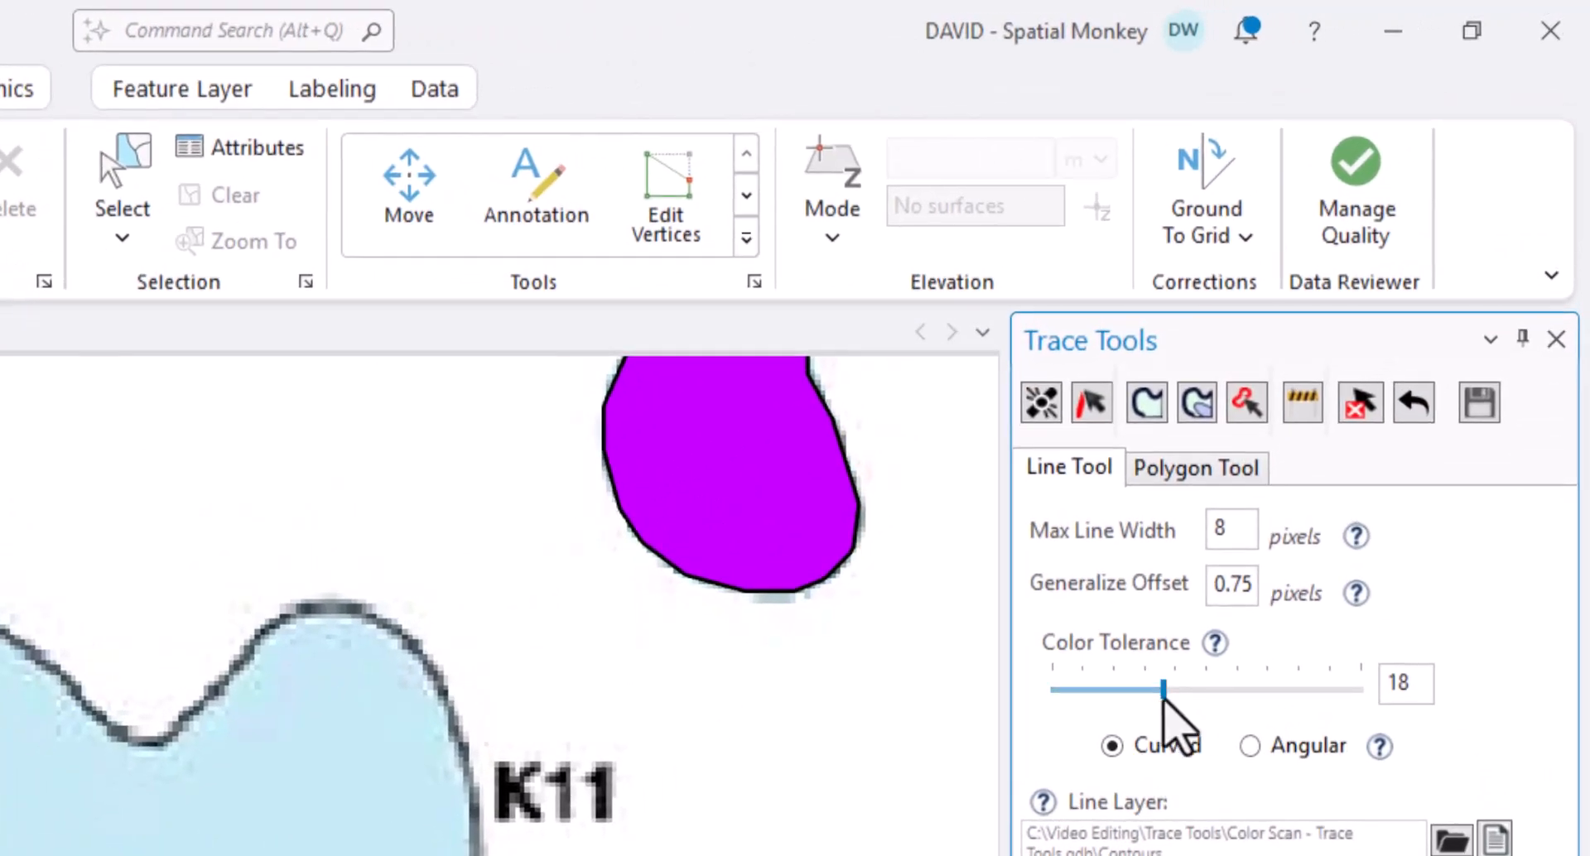
- Raise the line Color Tolerance, undo the short line, and retrace the K11 heart's outline
drag(1162, 698, 1260, 694)
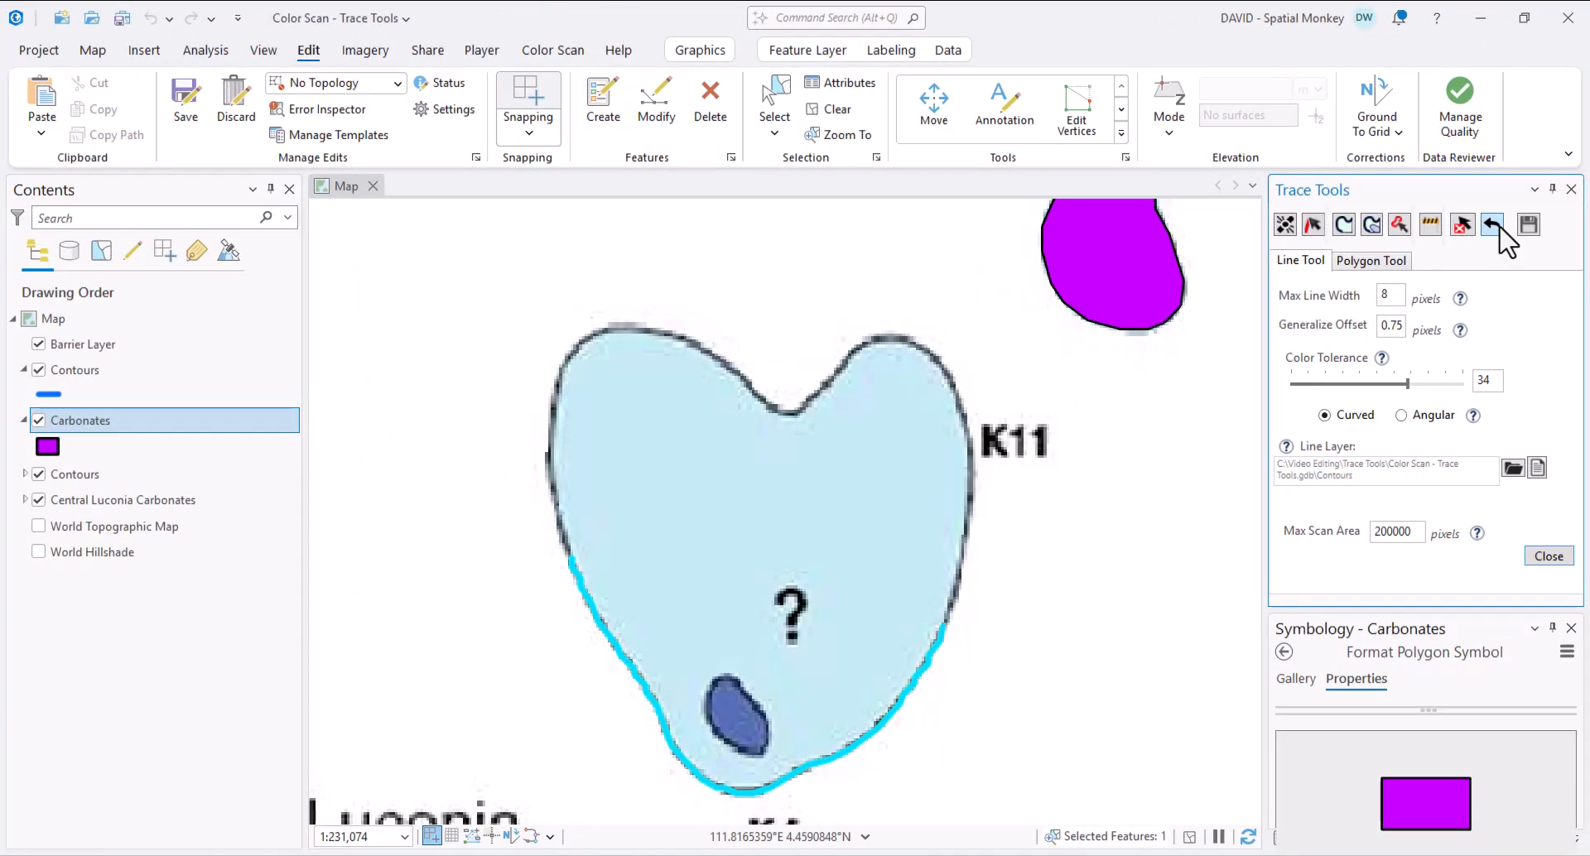
click(1497, 228)
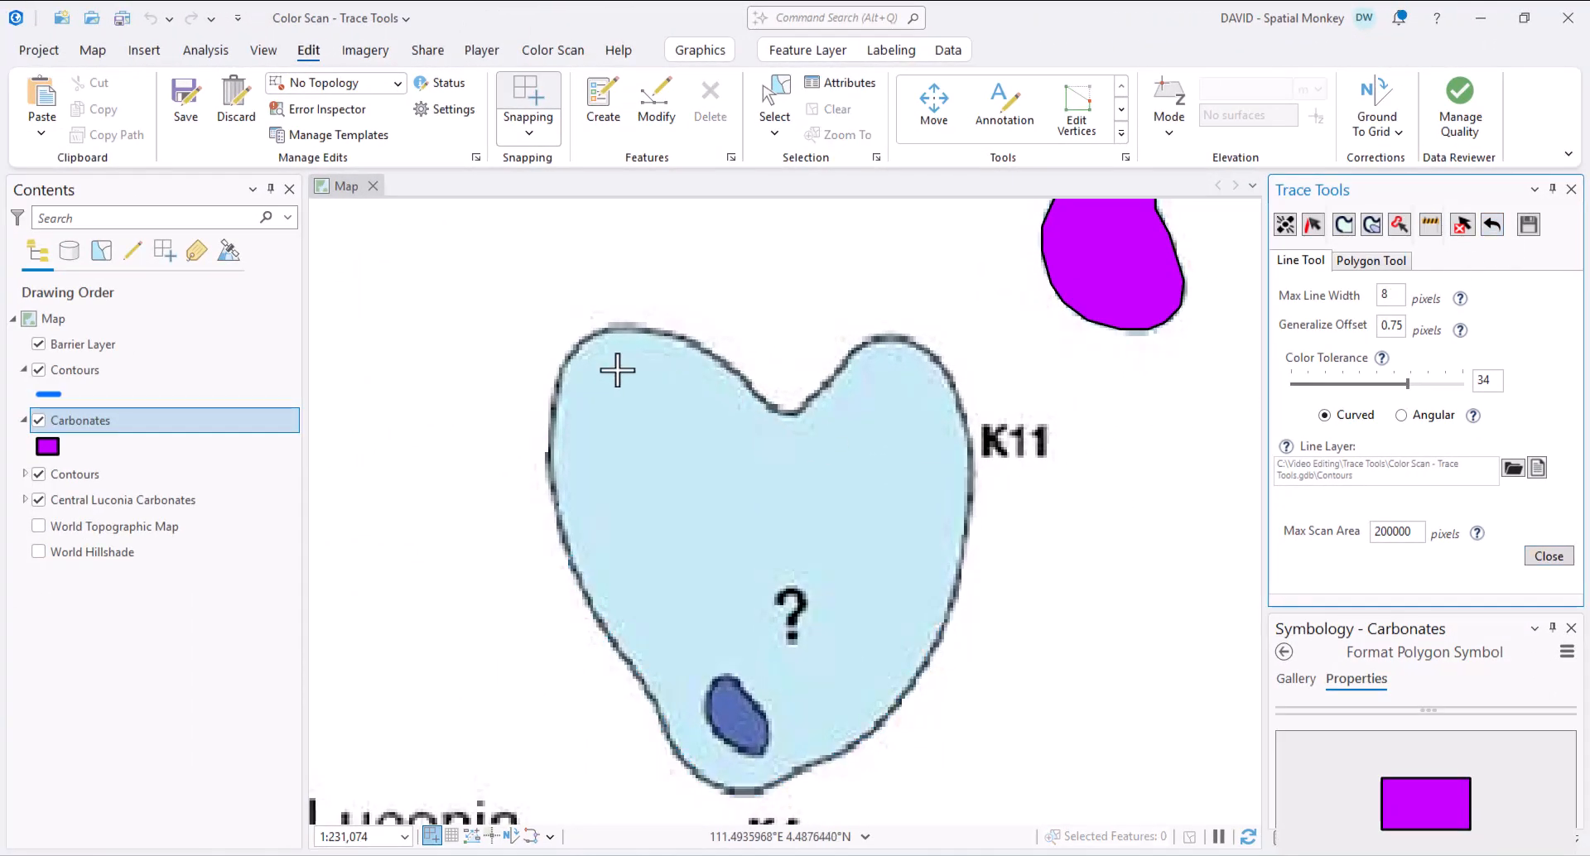
click(548, 461)
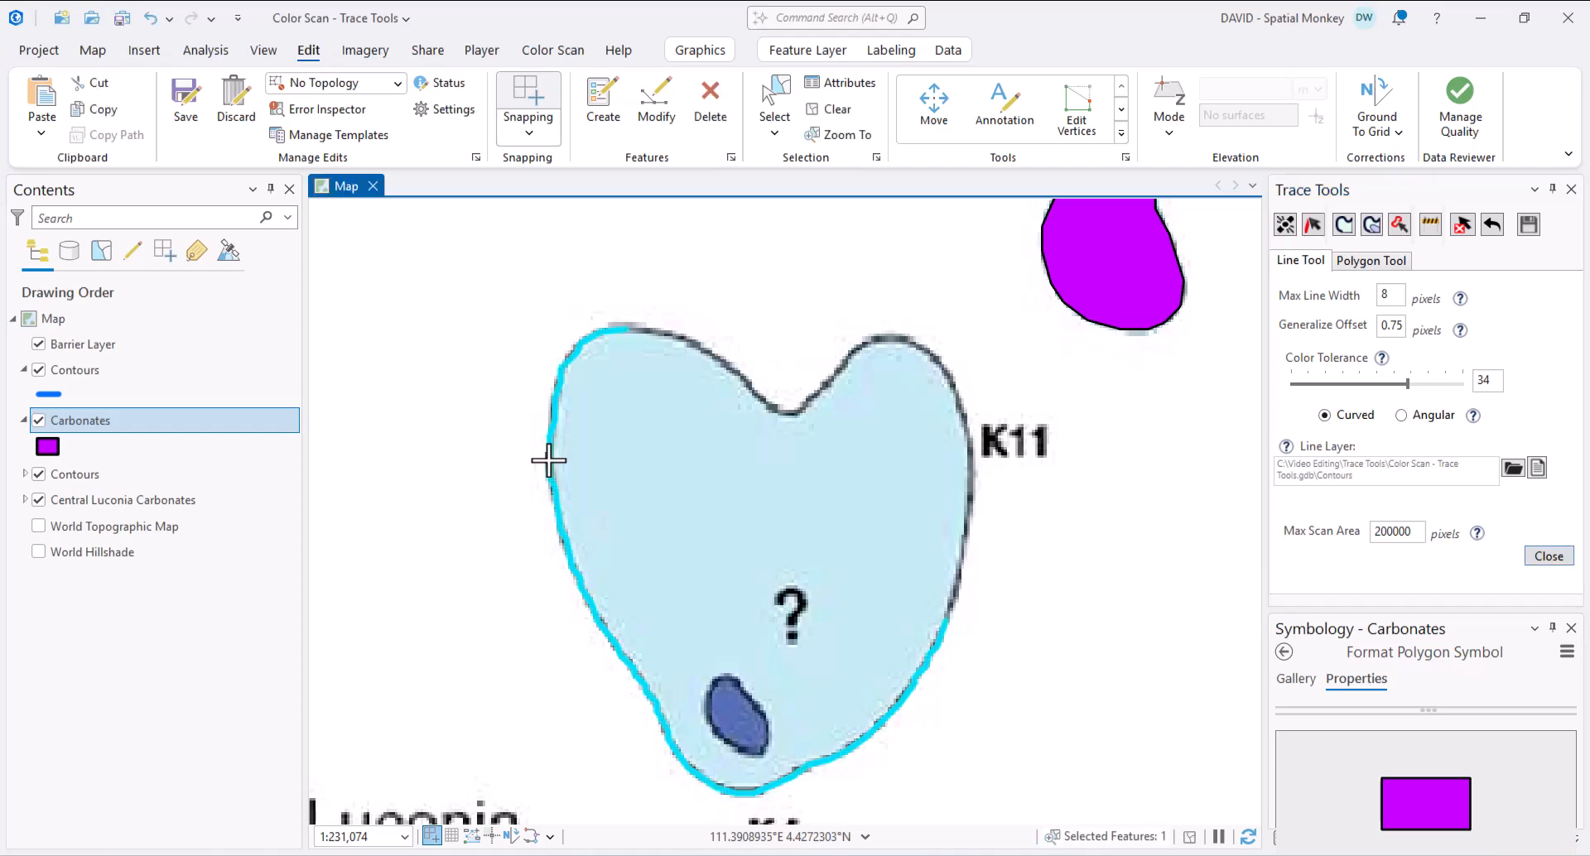
- Raise Color Tolerance to 41, retrace the whole K11 outline again, and clear the selection
drag(1409, 384, 1431, 385)
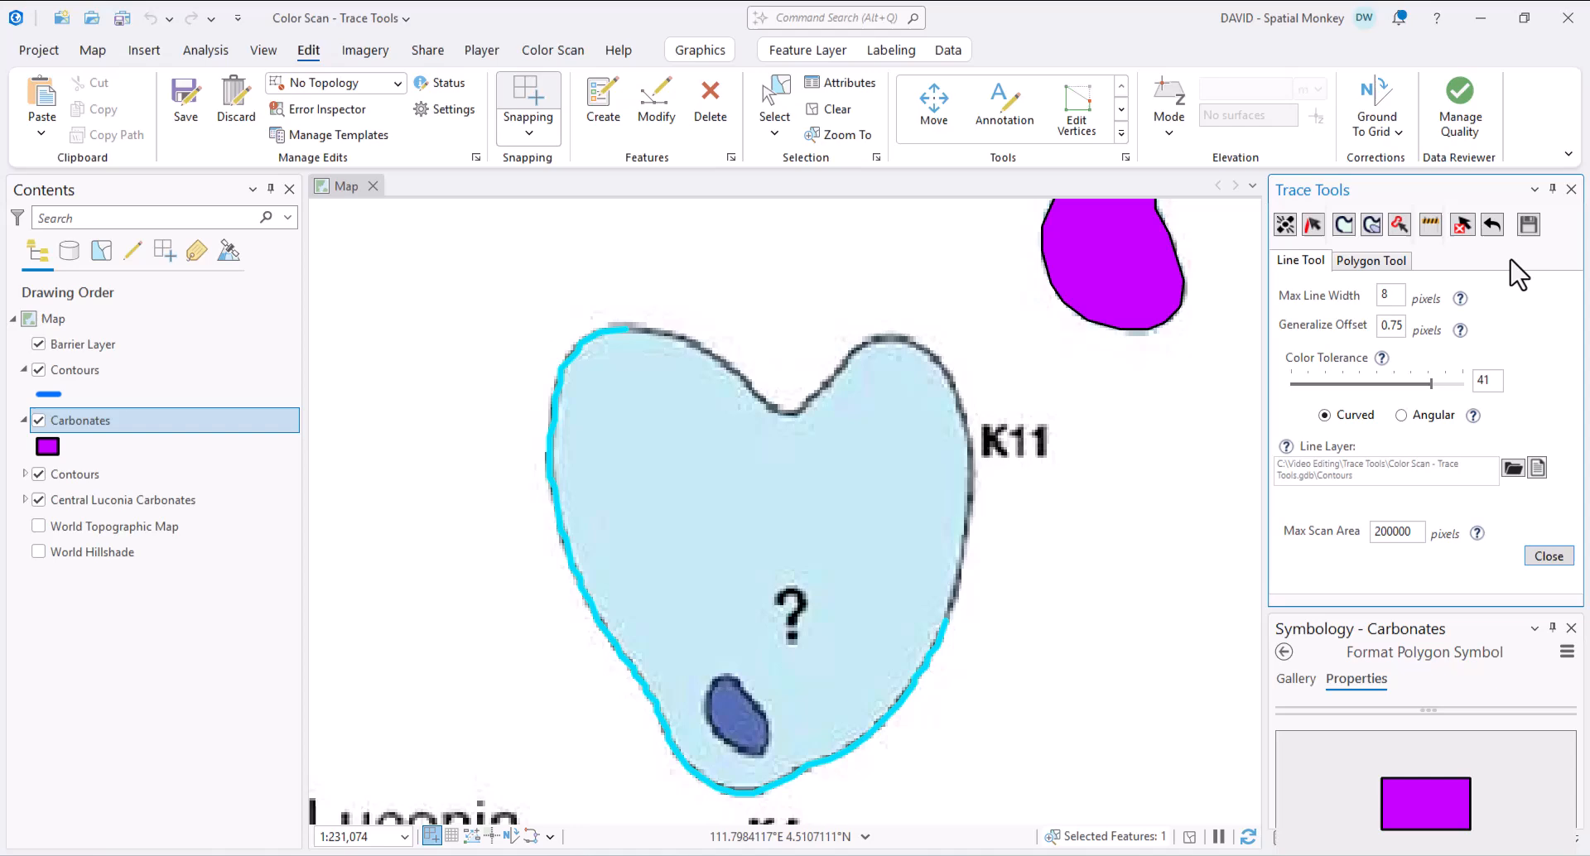
click(1492, 223)
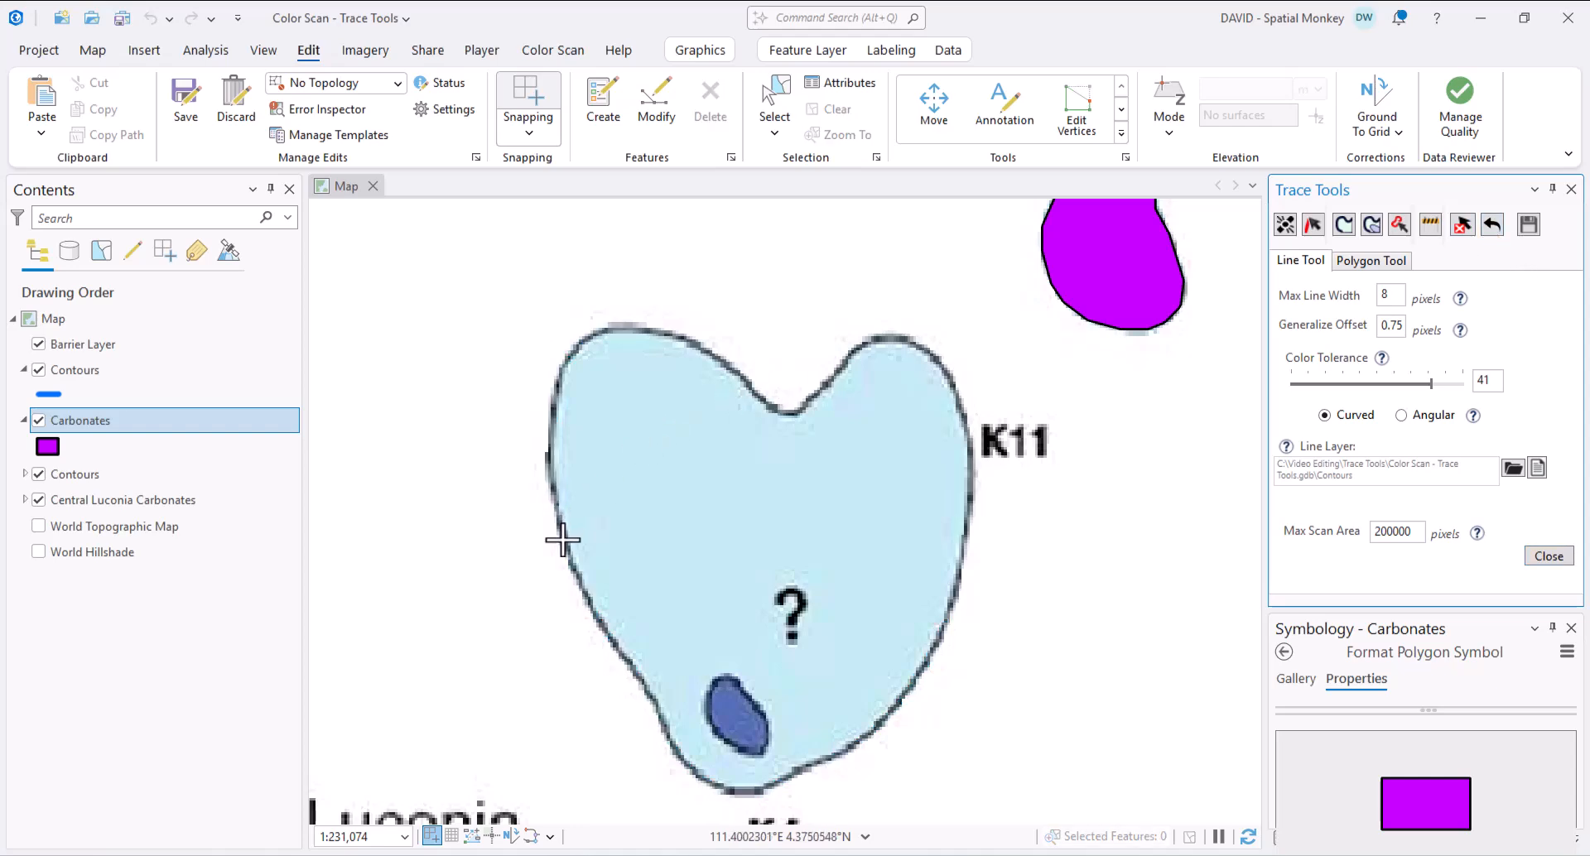
click(548, 460)
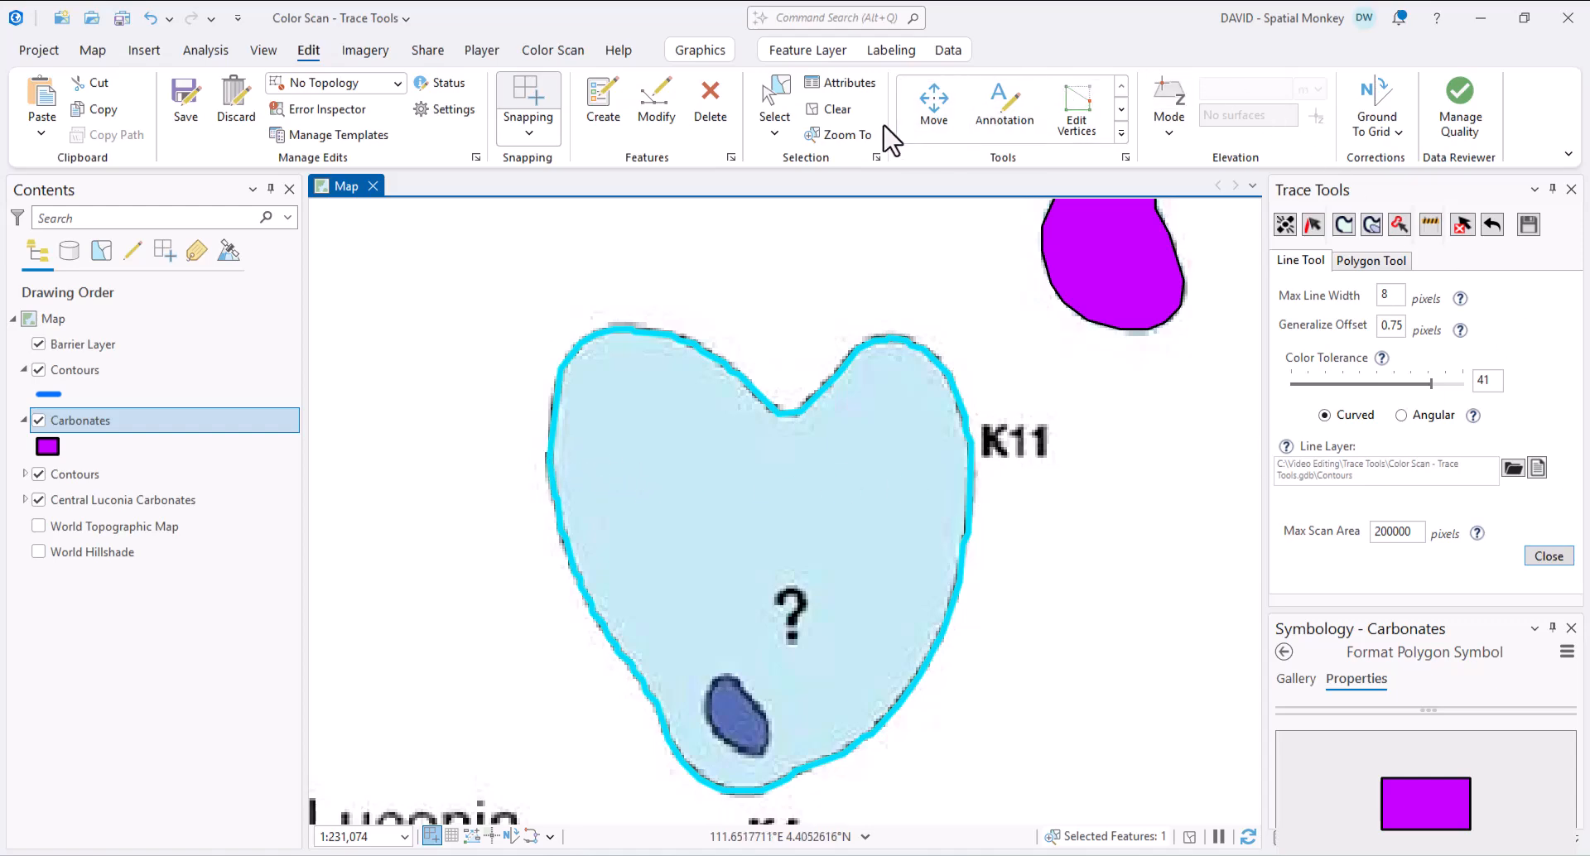
click(831, 111)
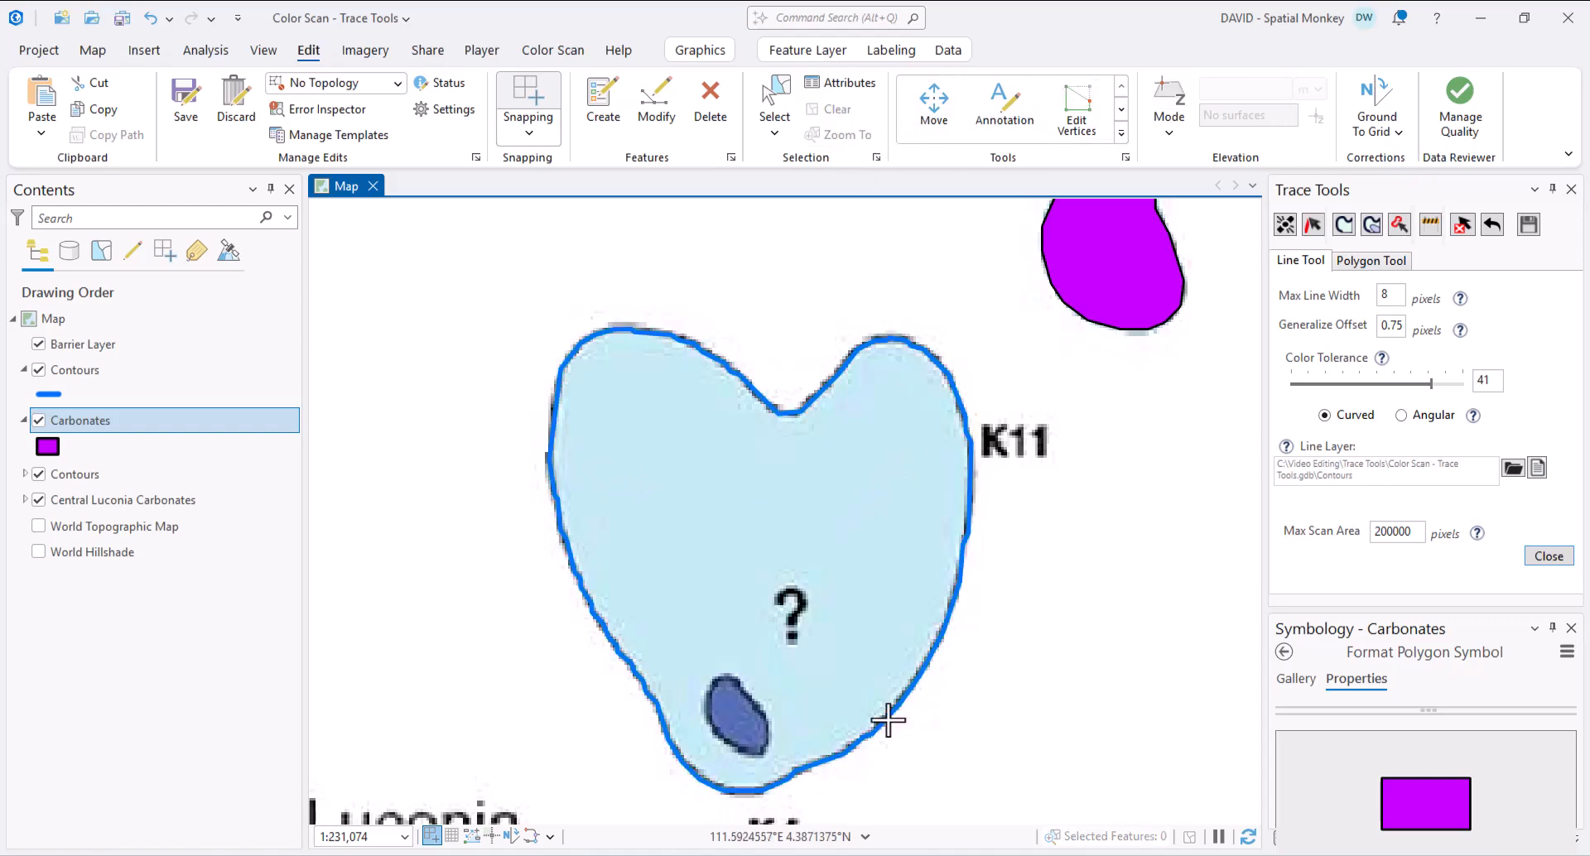
- Zoom out to the legend area and switch line tracing from Curved to Angular
scroll(1048, 679, down, 3)
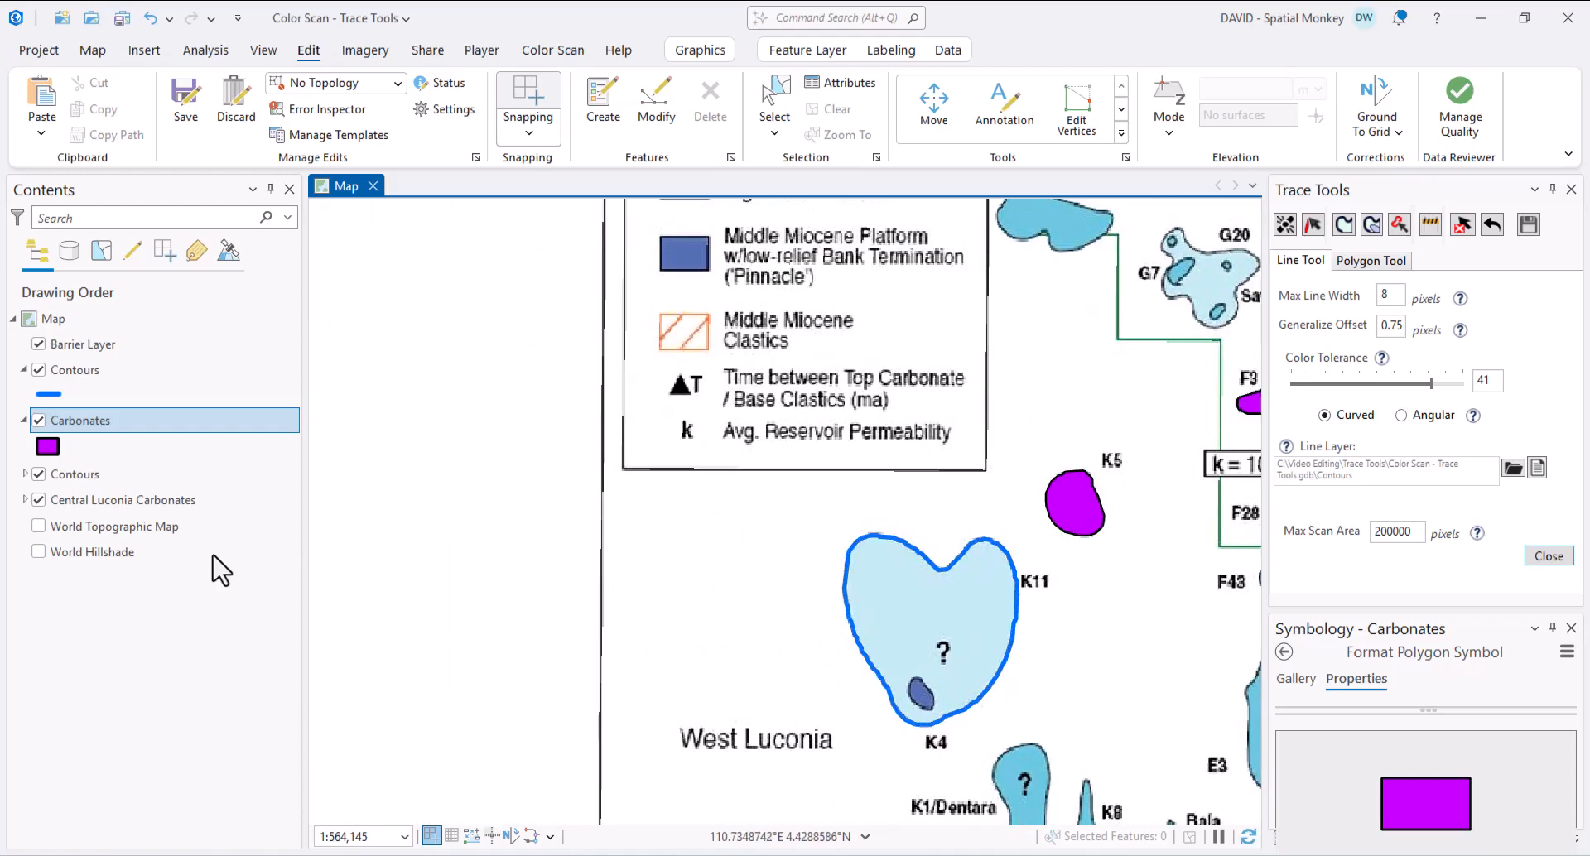
click(38, 501)
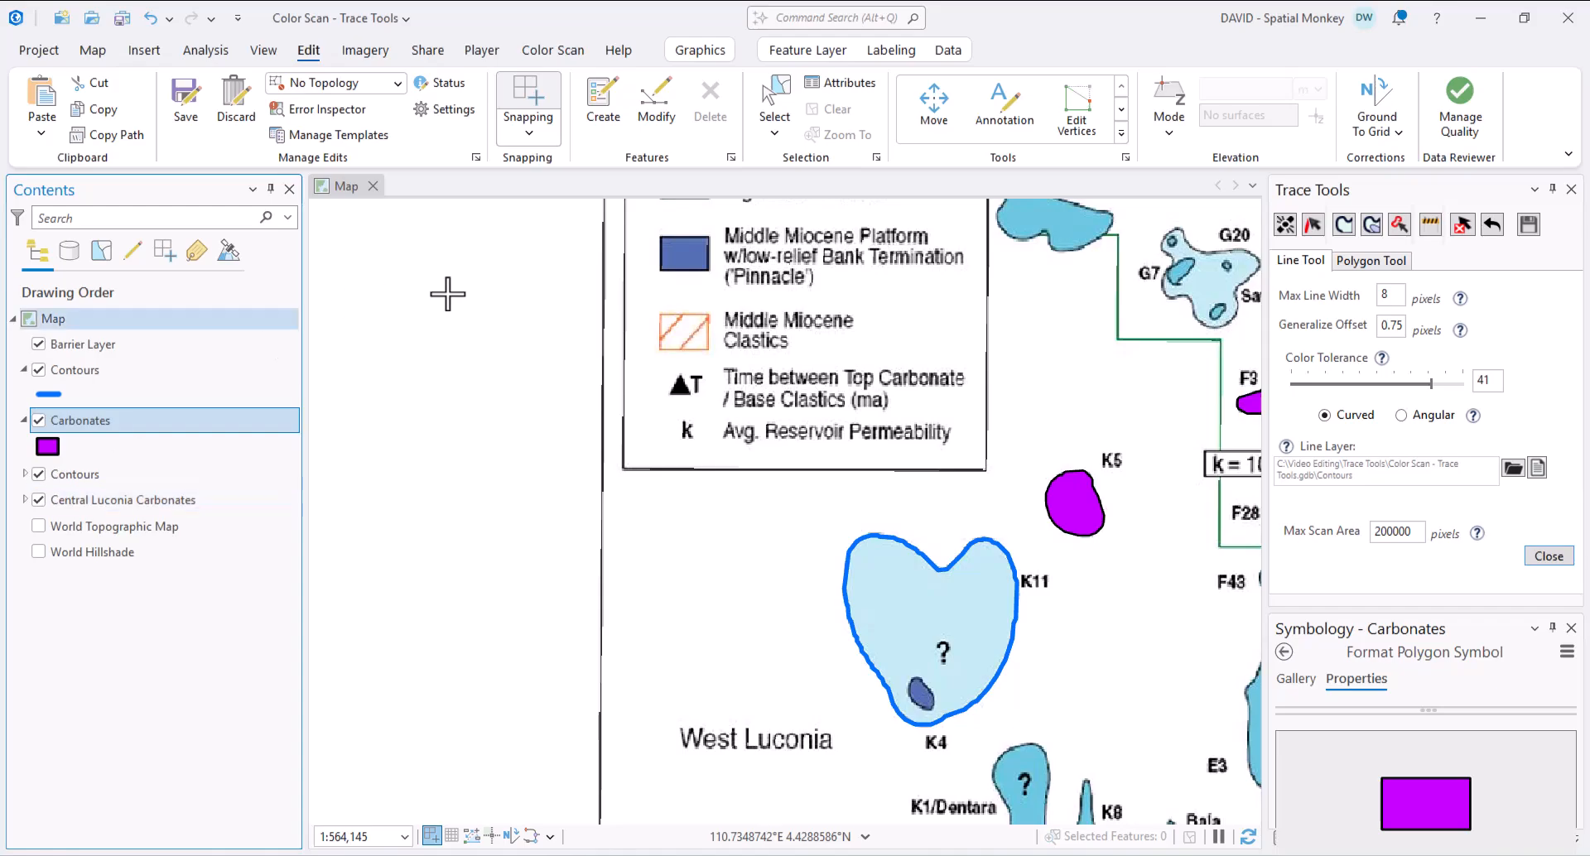
scroll(743, 319, down, 4)
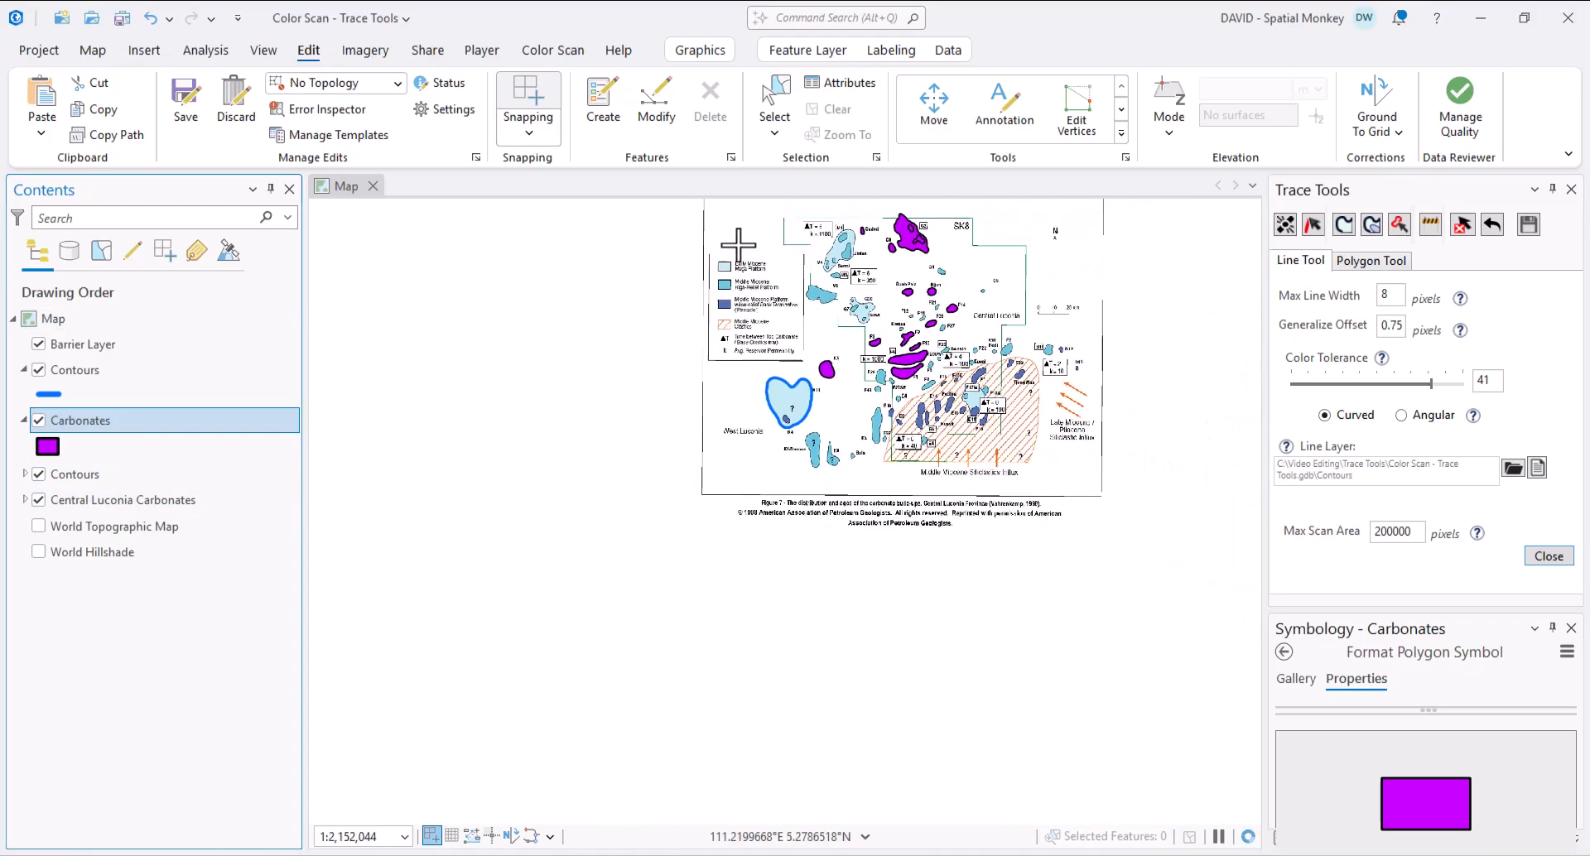
scroll(742, 318, up, 4)
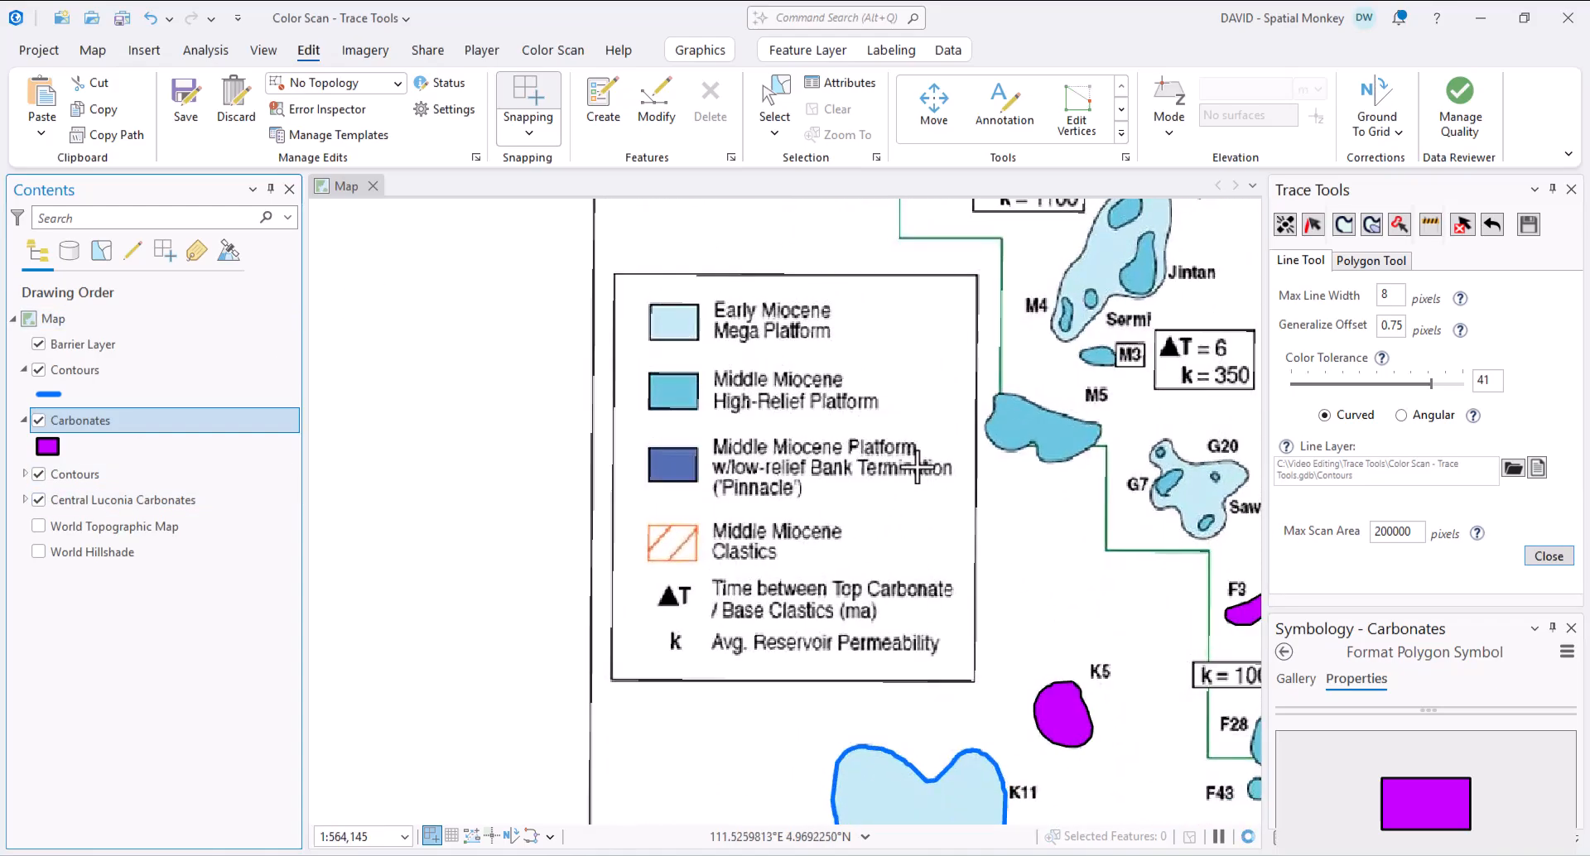
scroll(917, 466, up, 2)
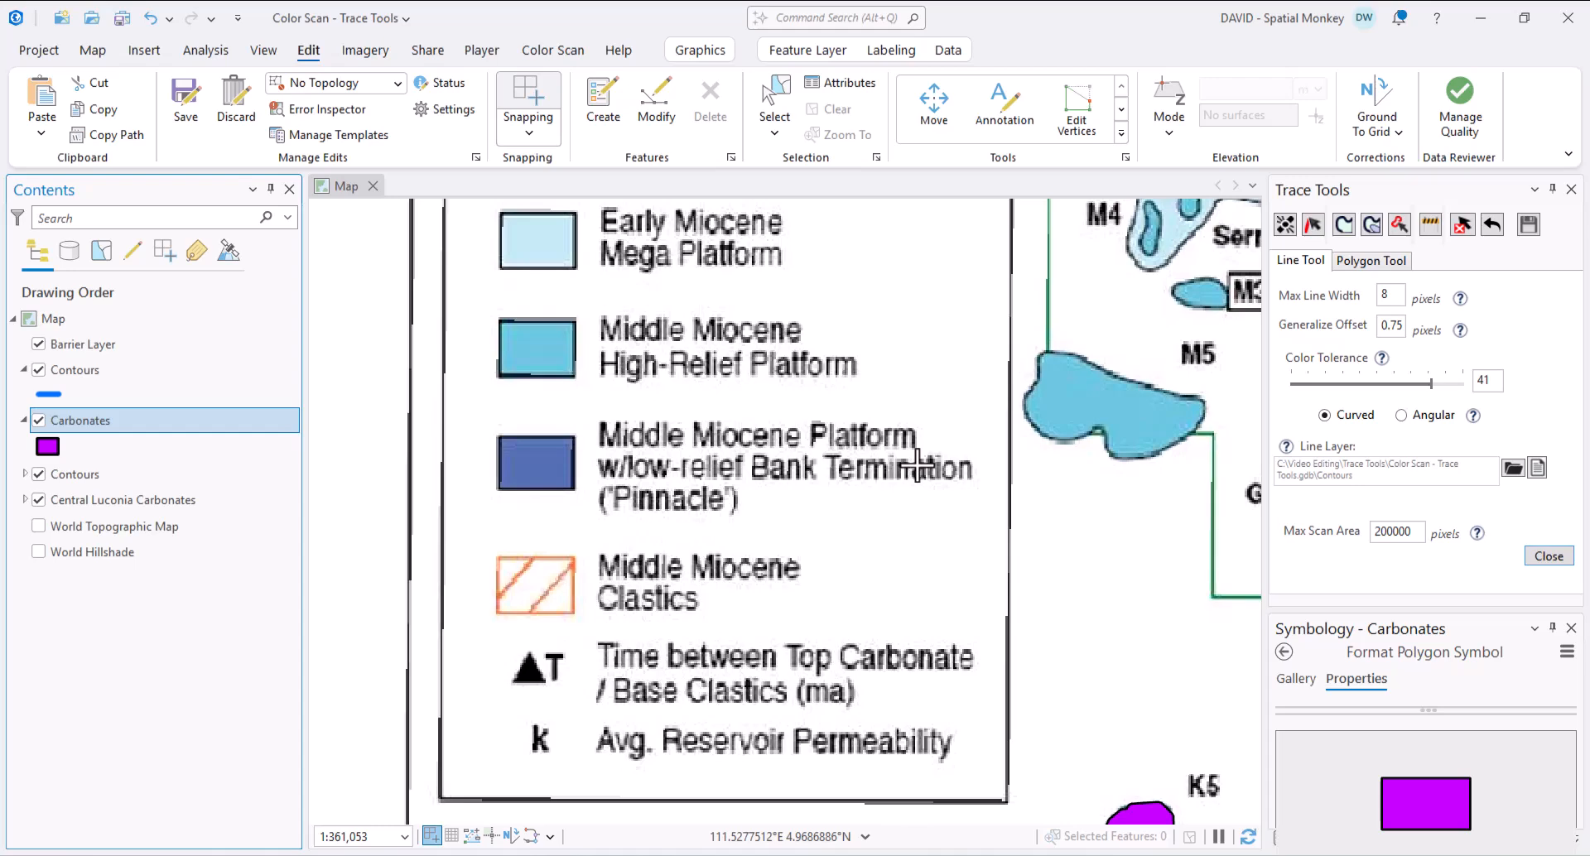
scroll(917, 466, down, 2)
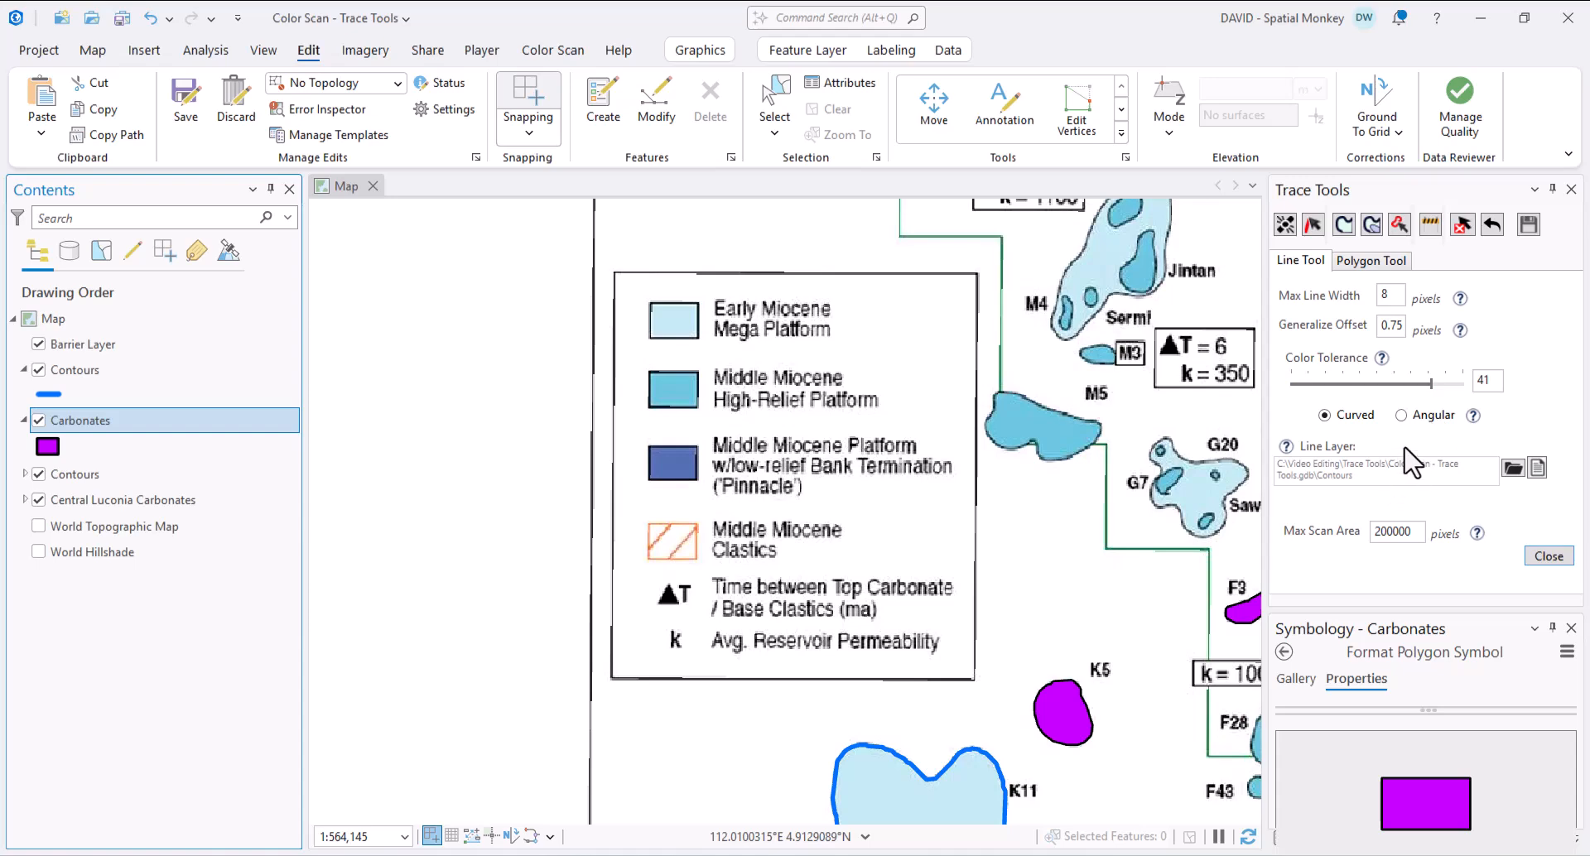
click(1401, 416)
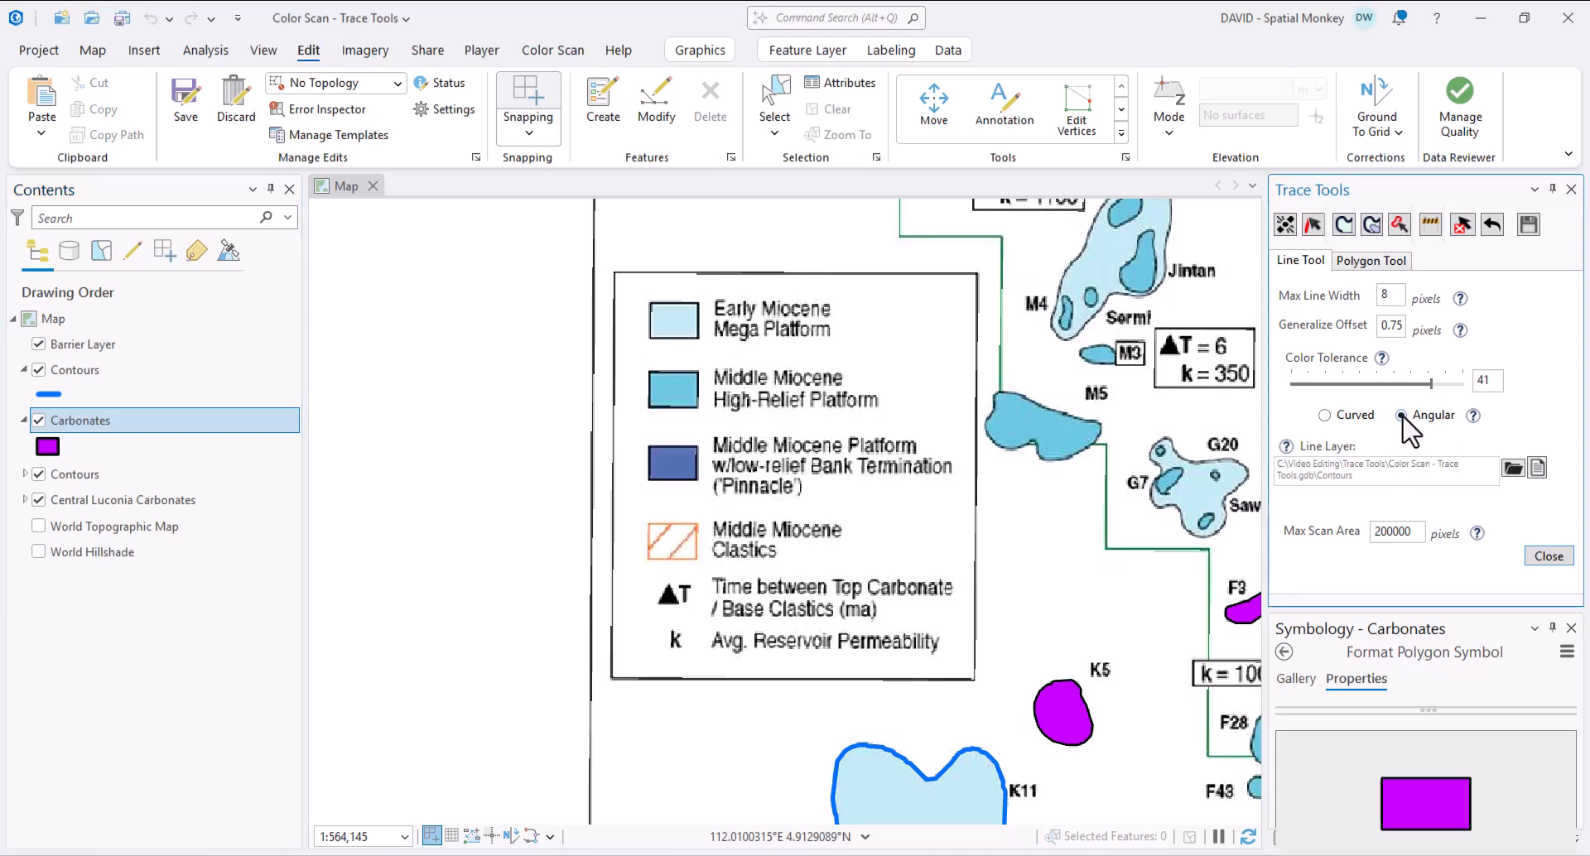
- Set Generalize Offset to 1, trace the legend box border as a line, and deselect it
double_click(1400, 327)
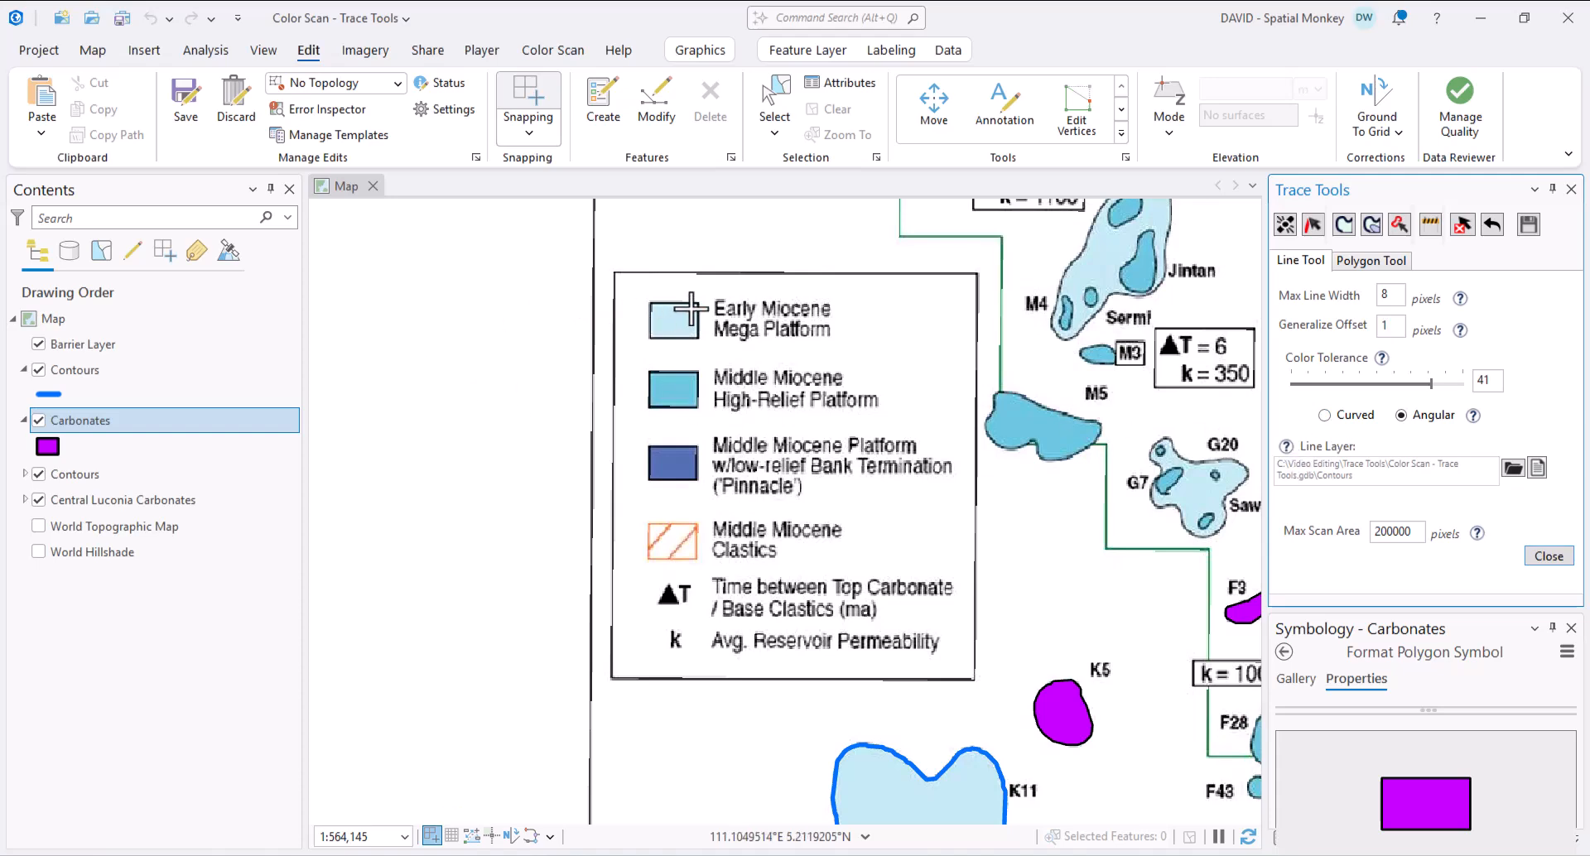
click(762, 275)
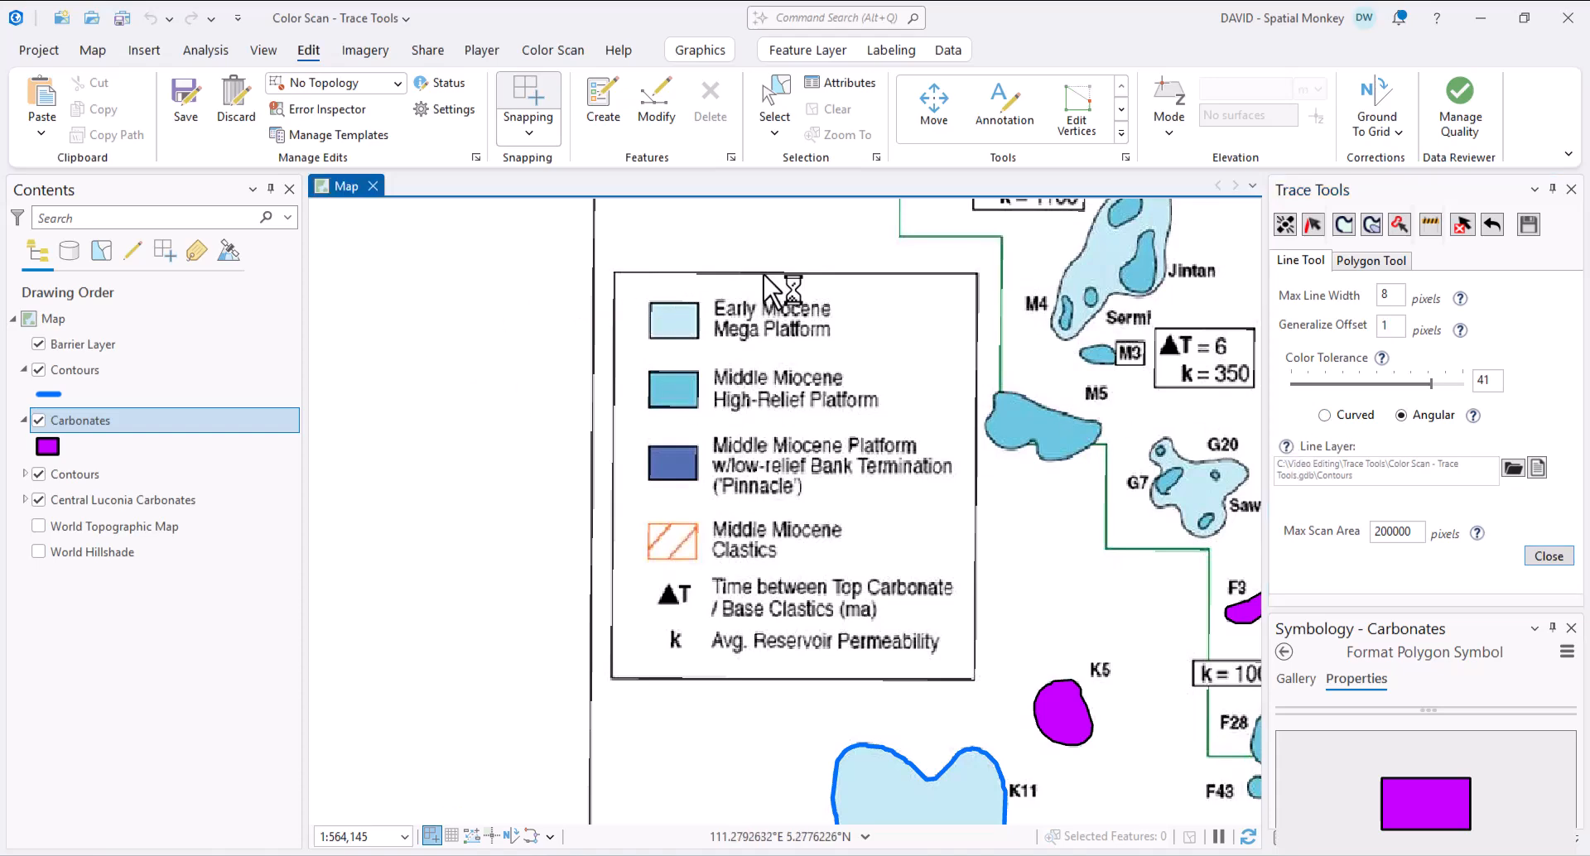
click(834, 107)
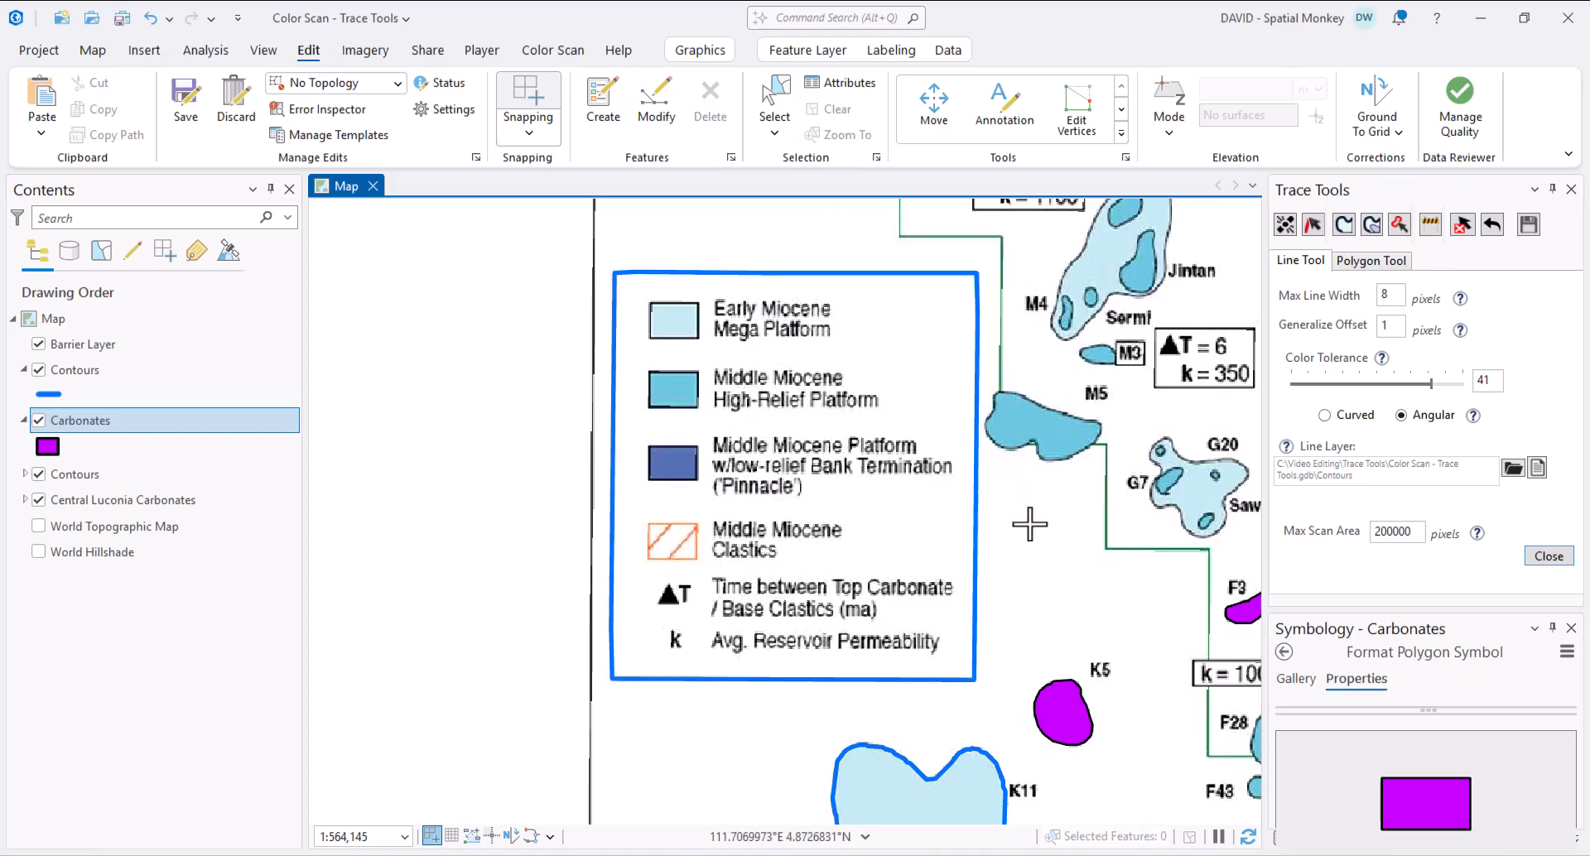
- Hide and reshow the Central Luconia Carbonates scan to check the traced legend border
click(38, 500)
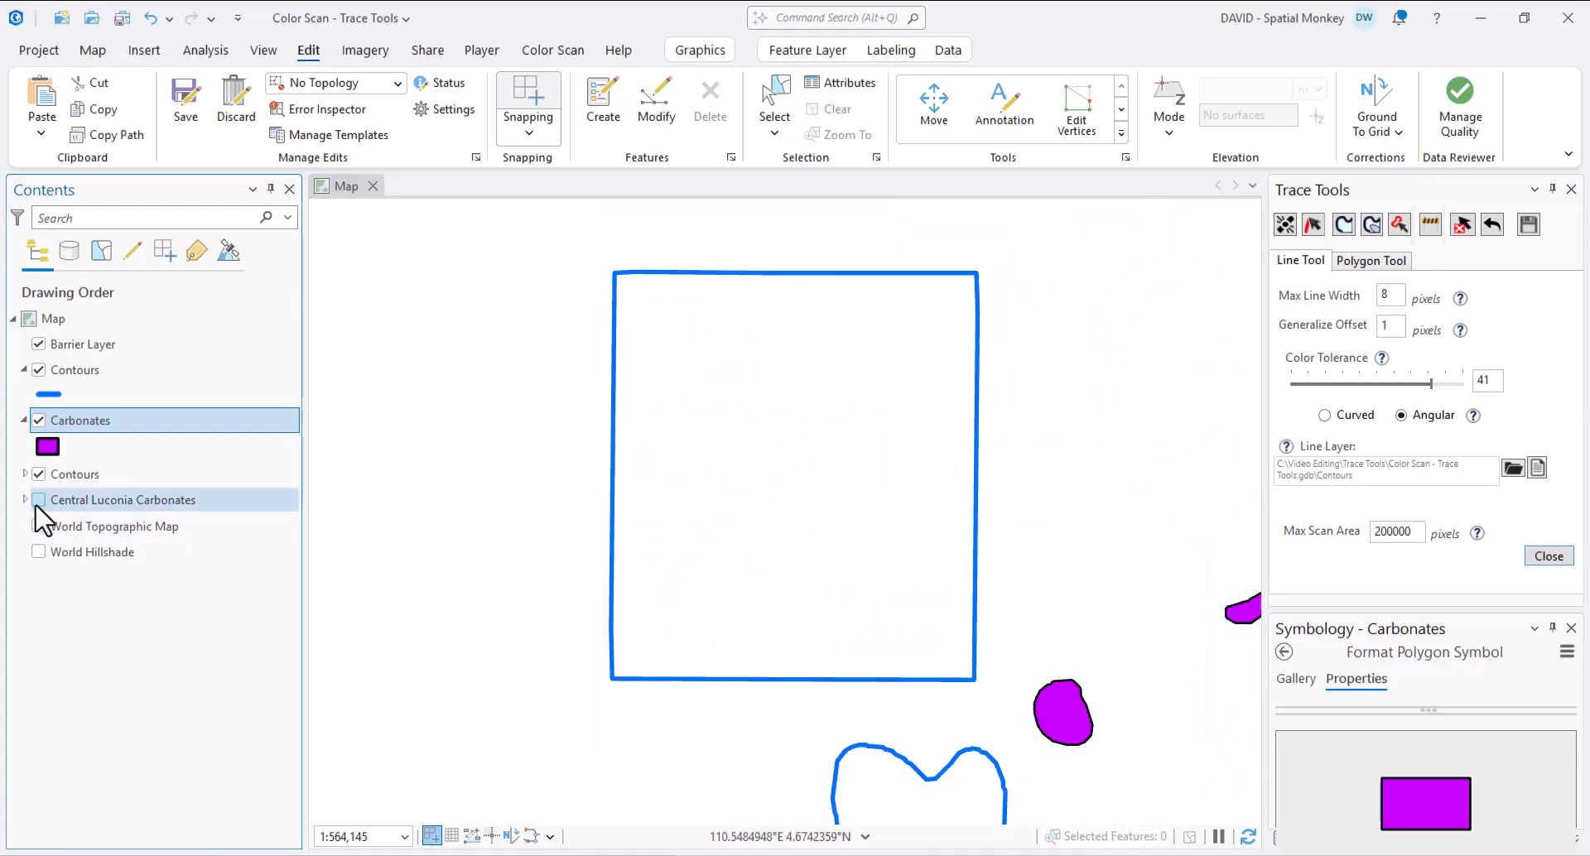
click(38, 502)
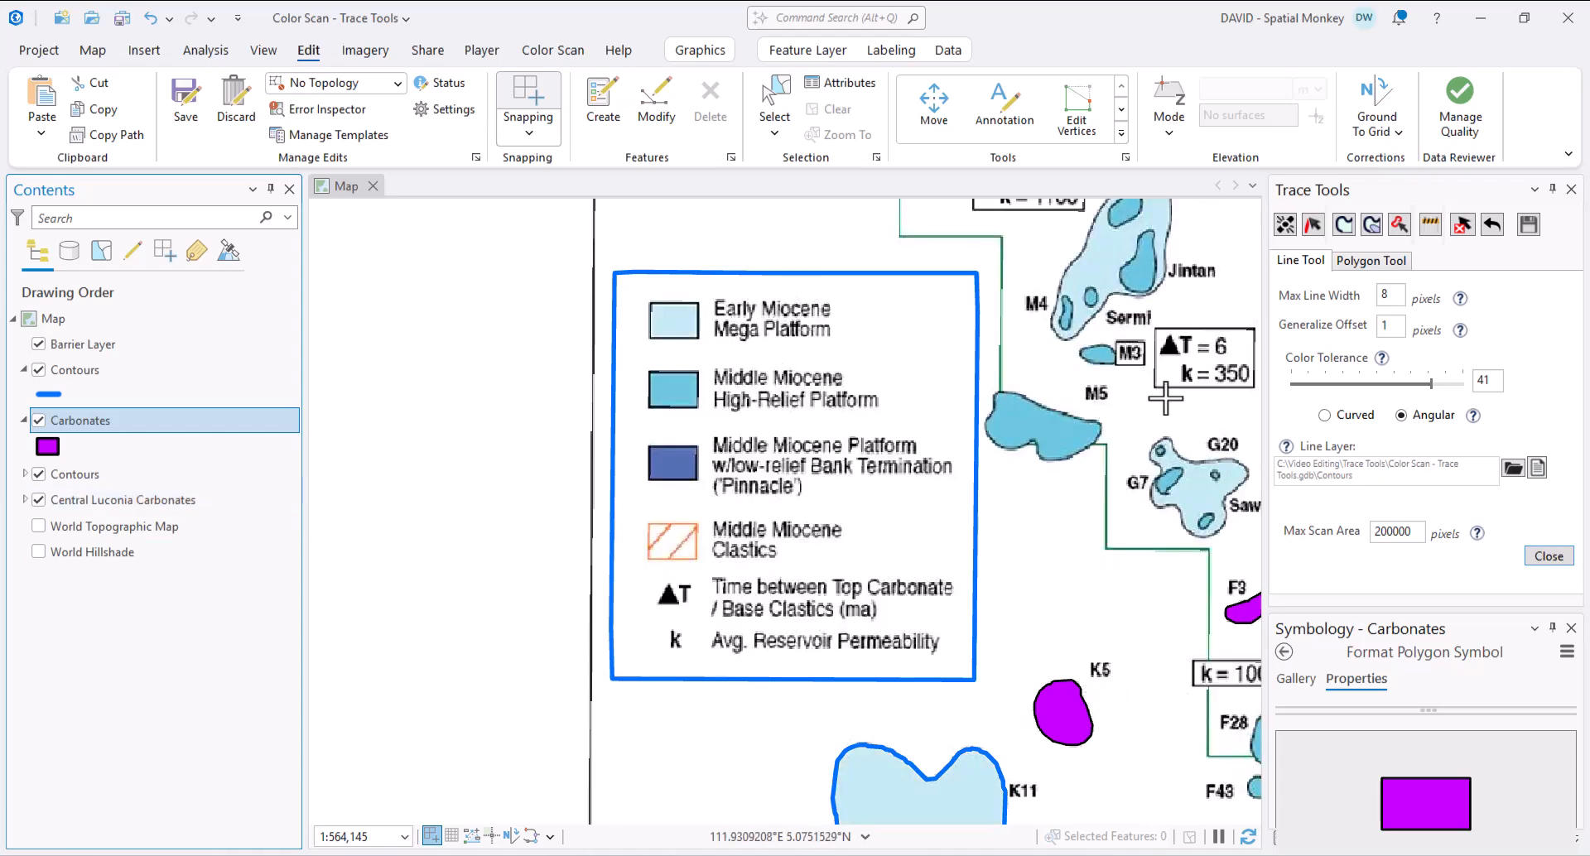
scroll(1104, 405, up, 3)
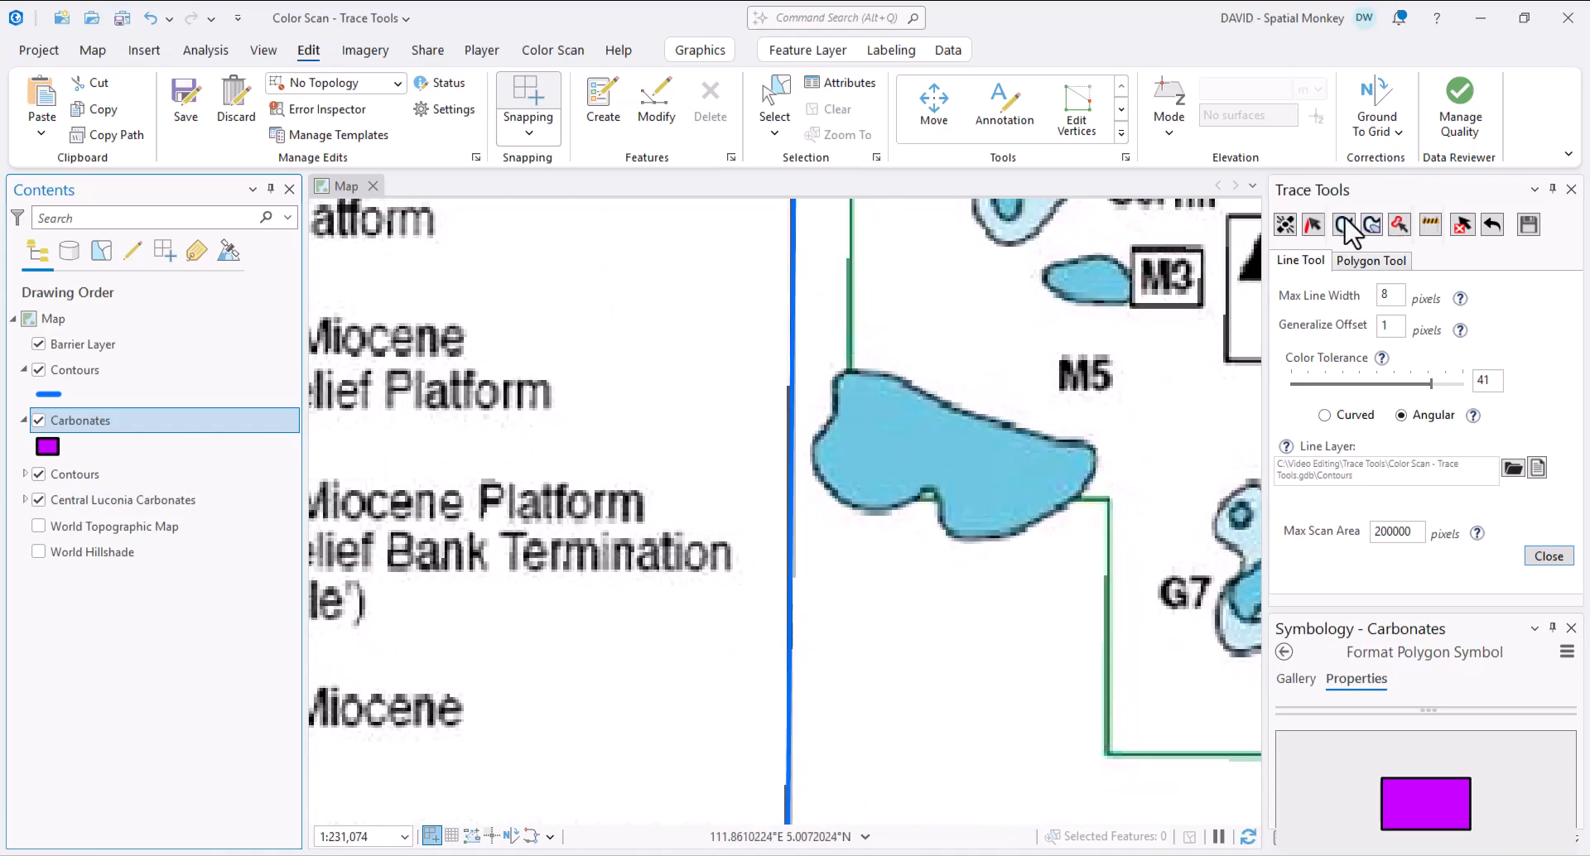
- Draw a two-point barrier line across the M5 carbonate shape
click(1432, 226)
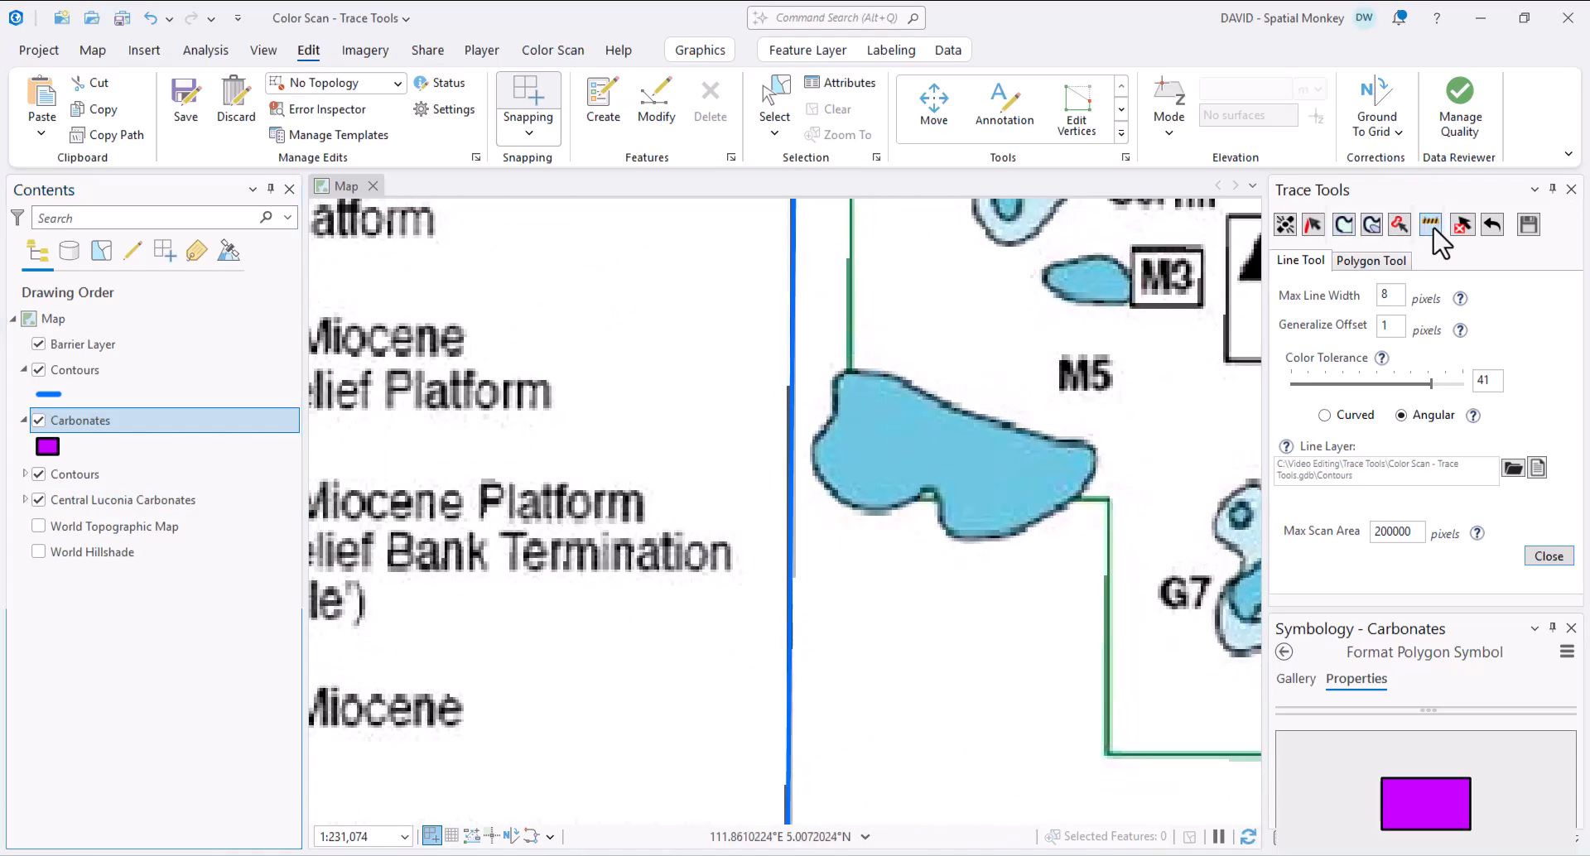
click(908, 542)
click(978, 362)
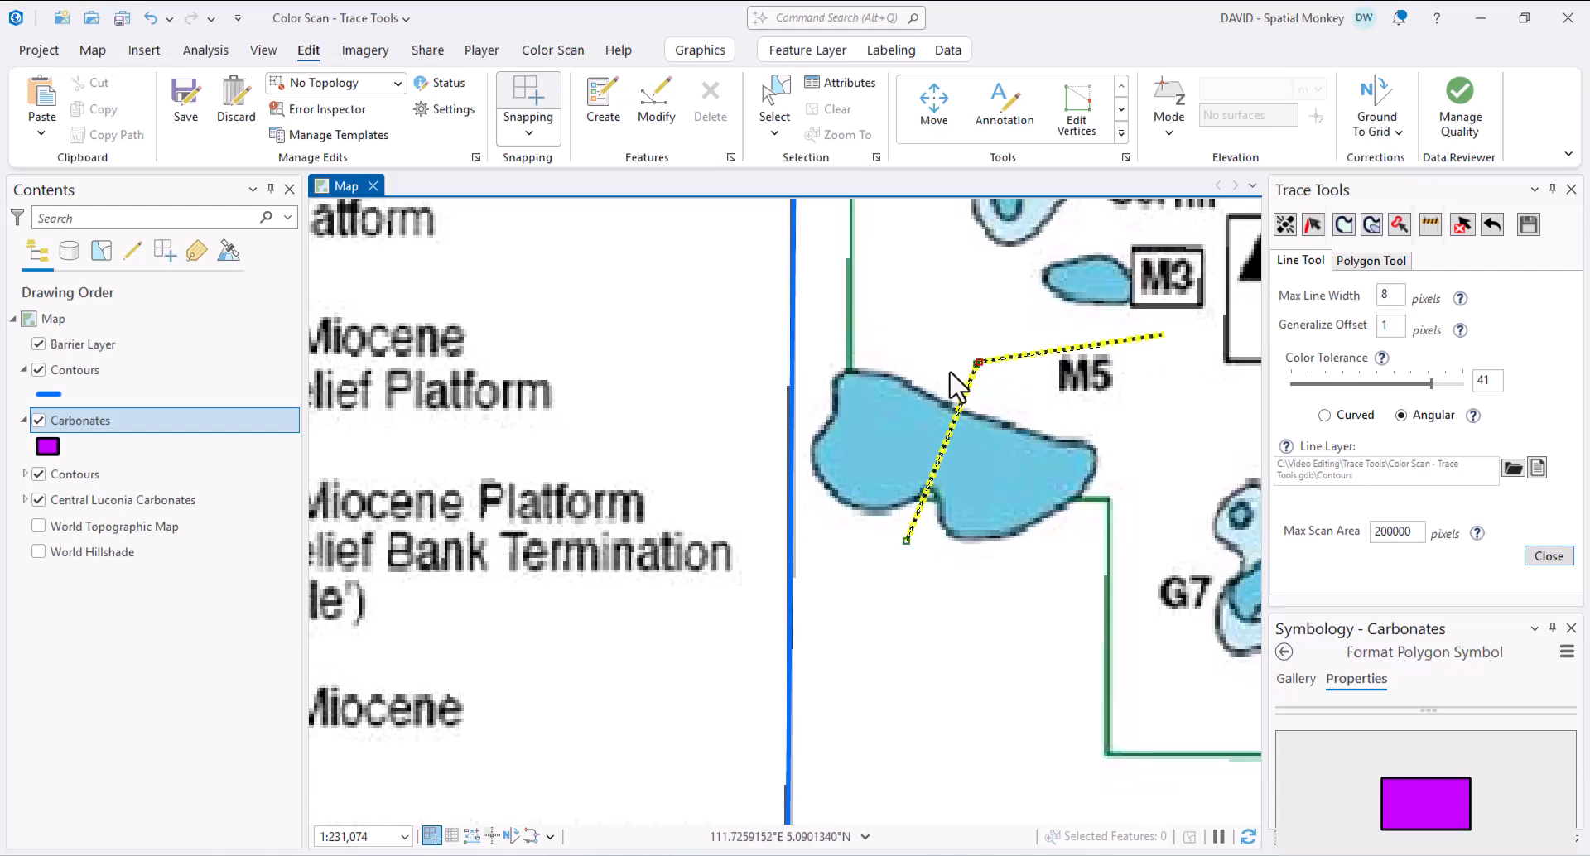
- Fill the M5 part east of the barrier as a magenta polygon, then clear the selection
click(1345, 227)
click(1024, 487)
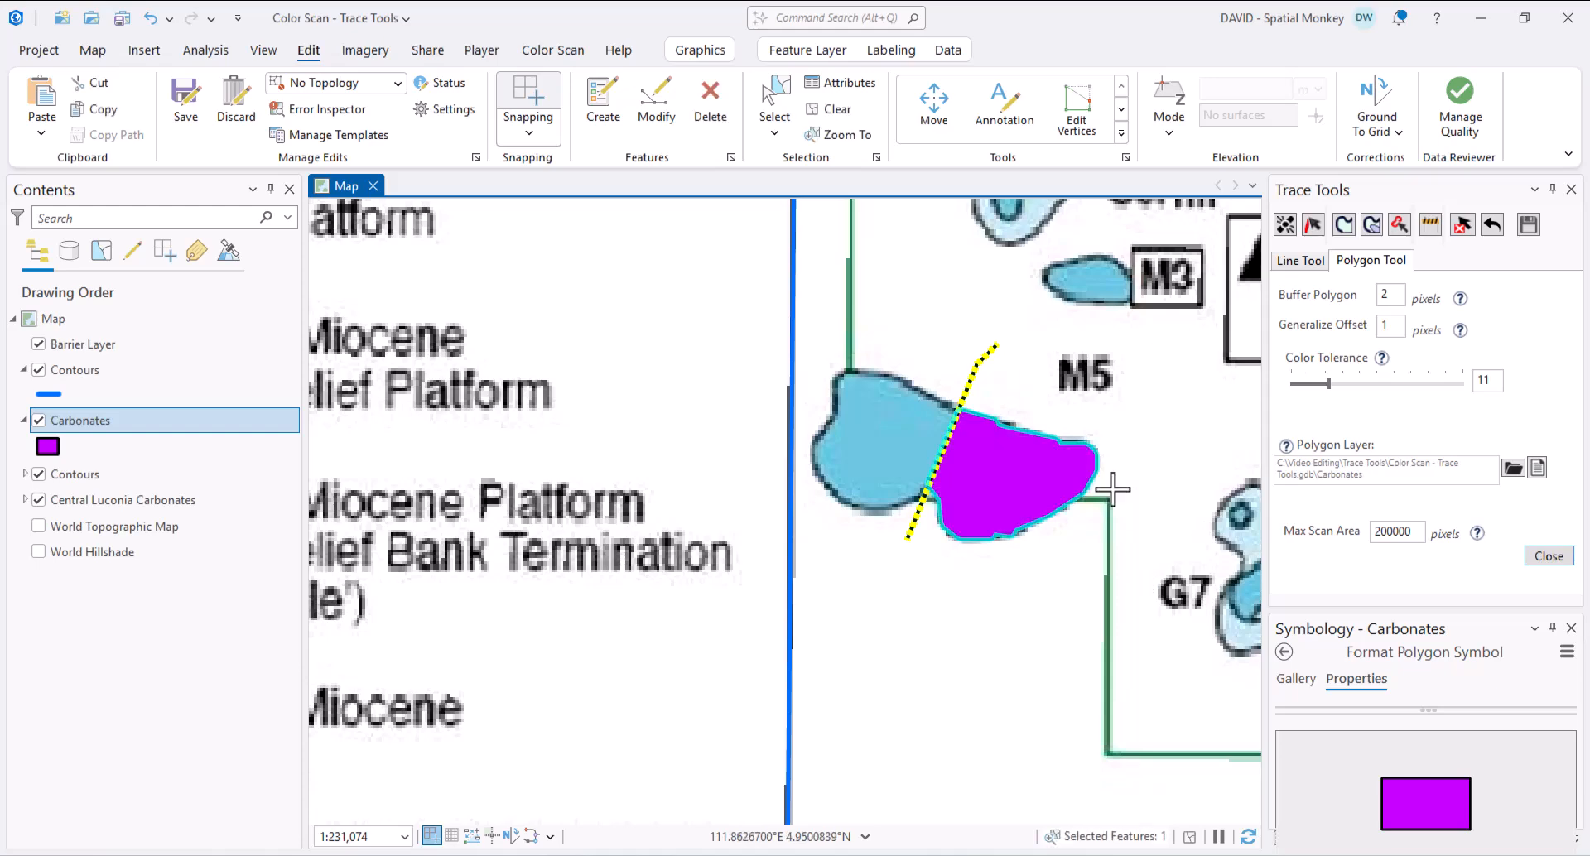
click(837, 109)
scroll(1193, 419, down, 4)
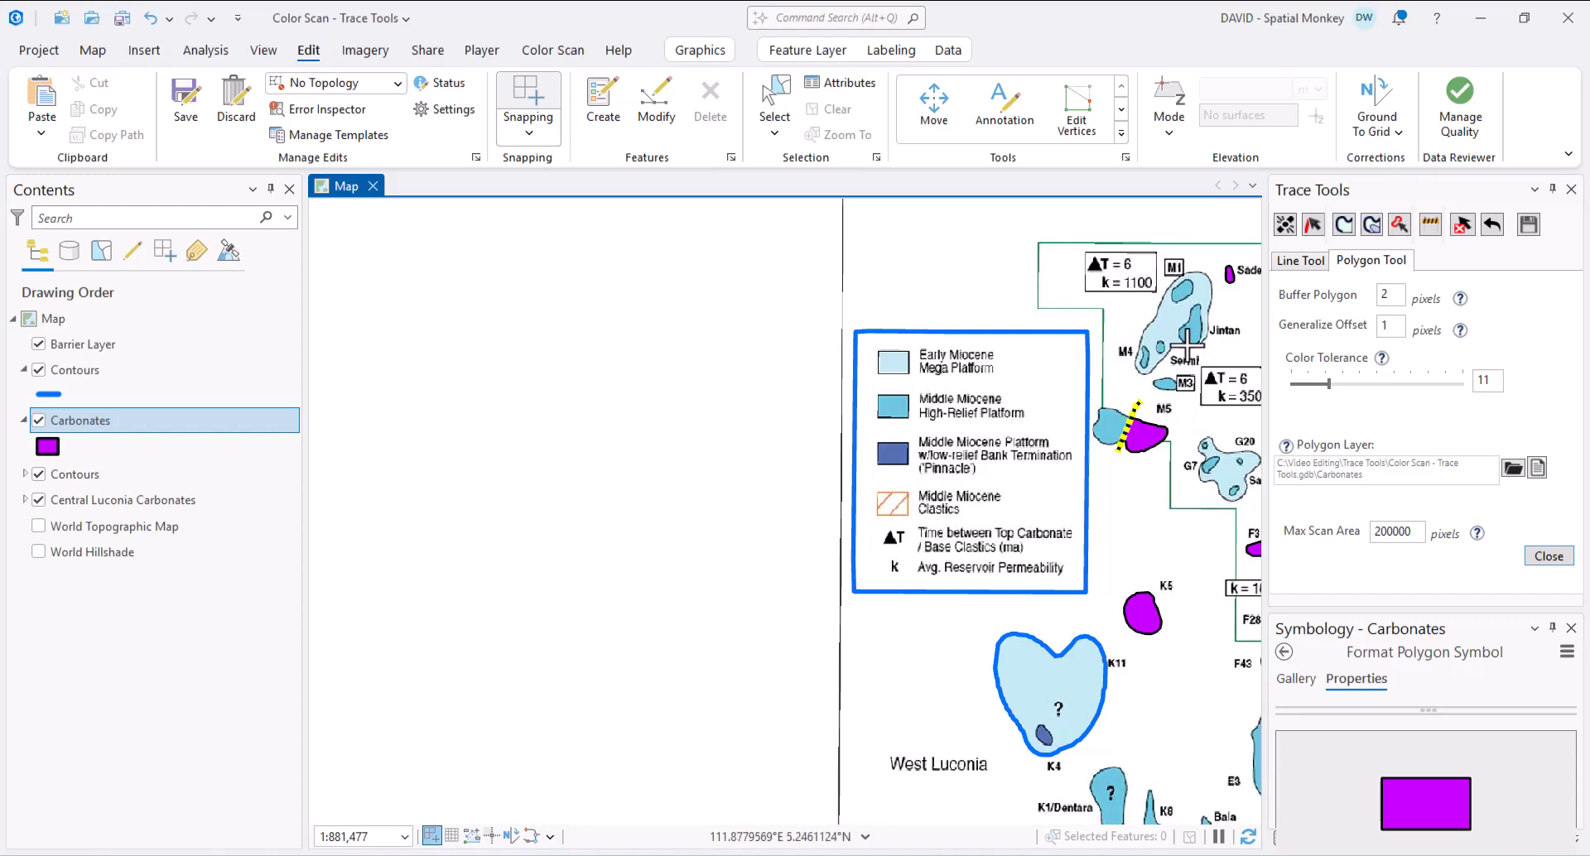
scroll(1186, 348, up, 4)
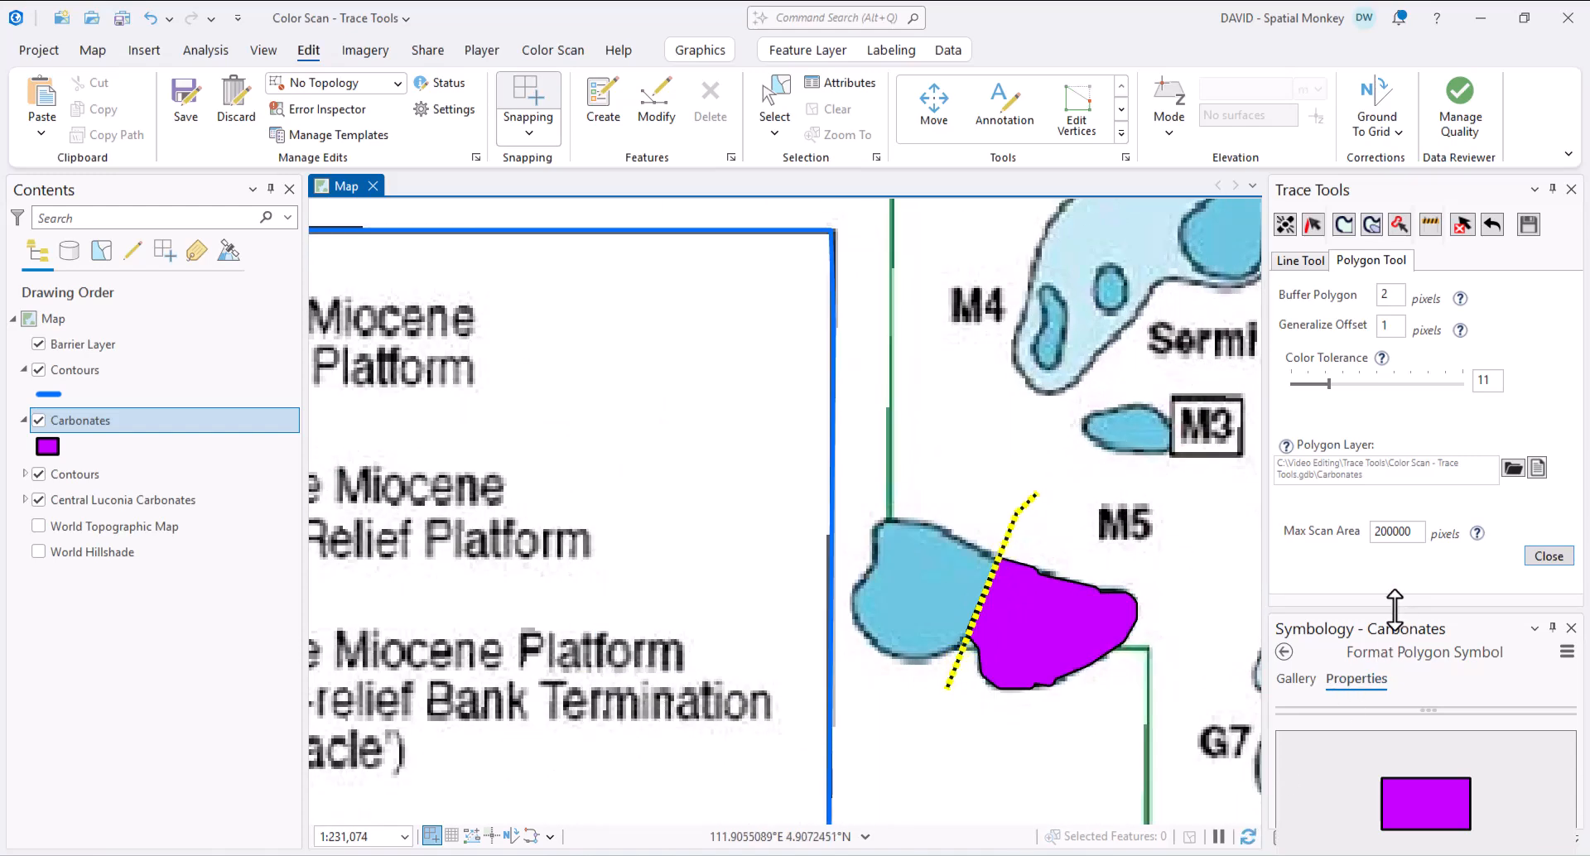
drag(1395, 609, 1402, 487)
- Trace the small M3 shape as a new polygon using the Carbonates template
click(1317, 838)
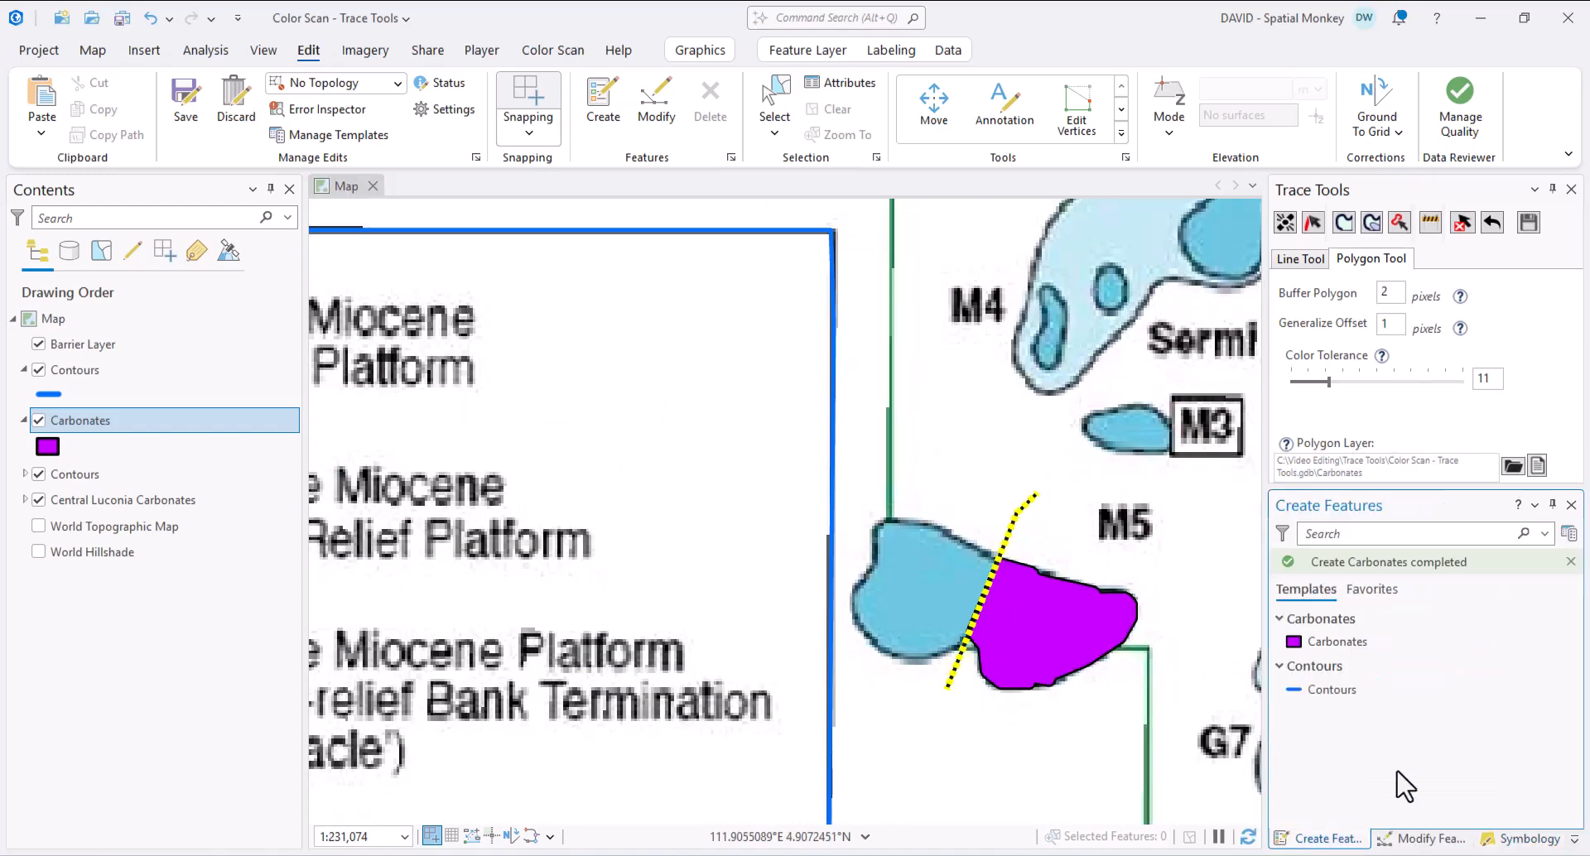
click(1329, 646)
click(1085, 425)
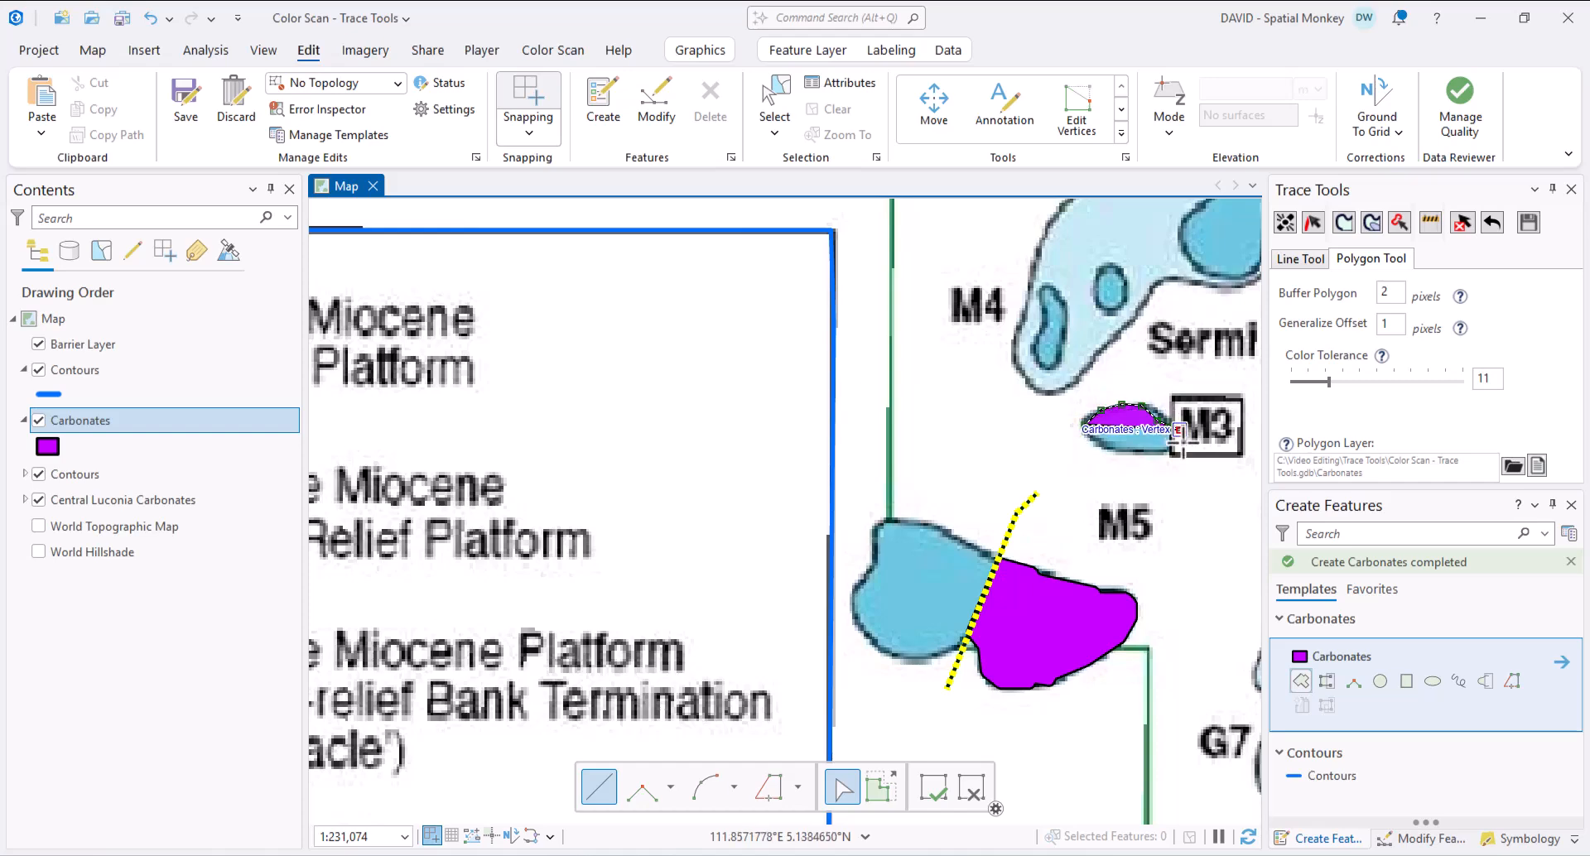
click(1085, 426)
- Hide the Central Luconia Carbonates scan and zoom to the active raster to view traced features
scroll(1171, 556, down, 5)
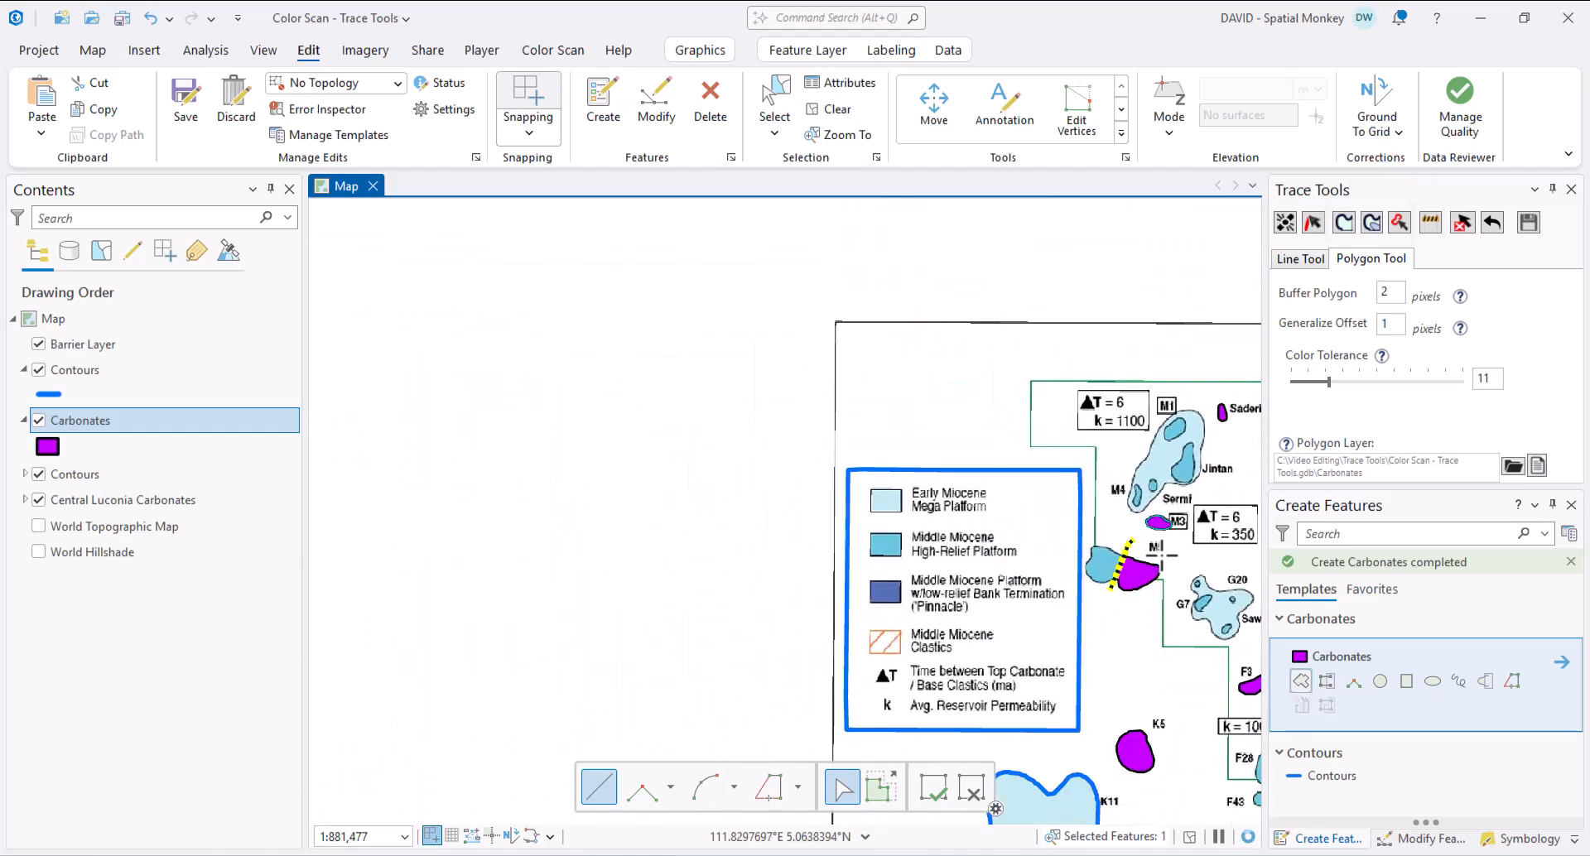
click(38, 500)
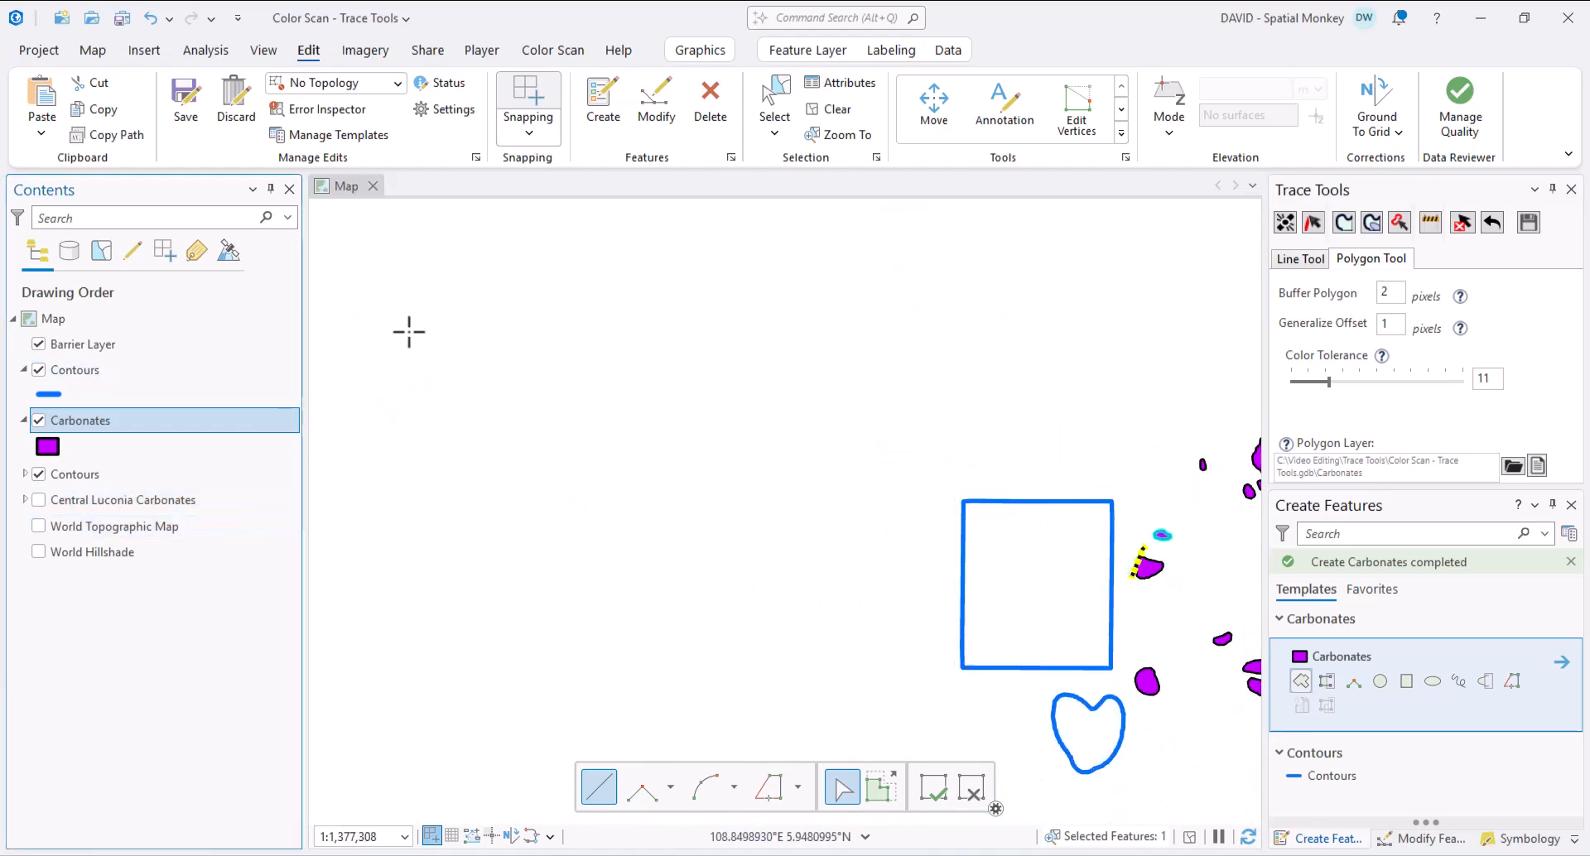
click(552, 50)
click(338, 84)
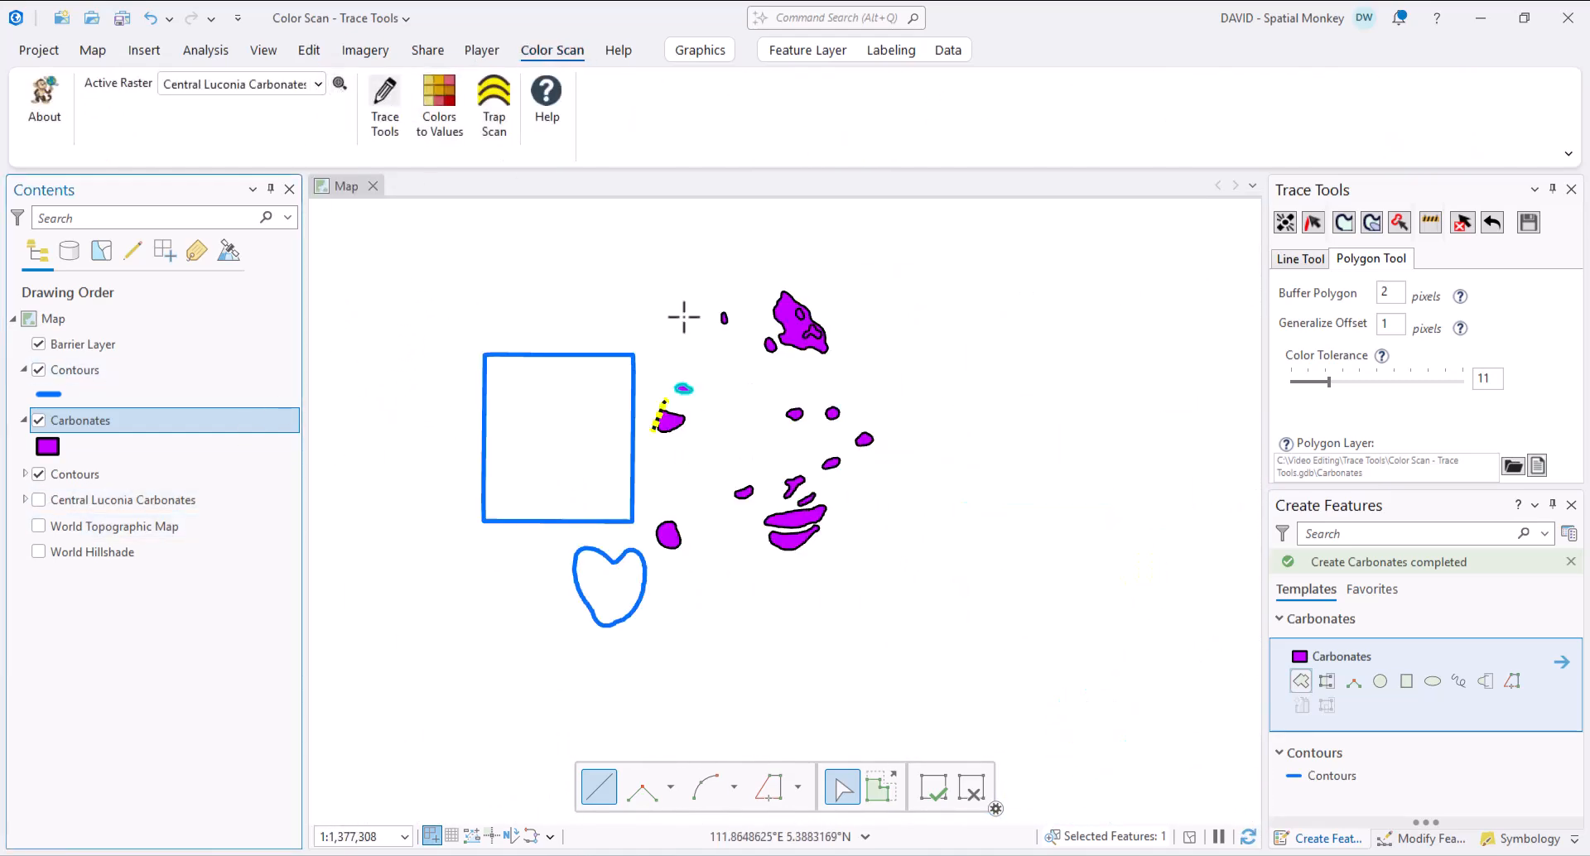